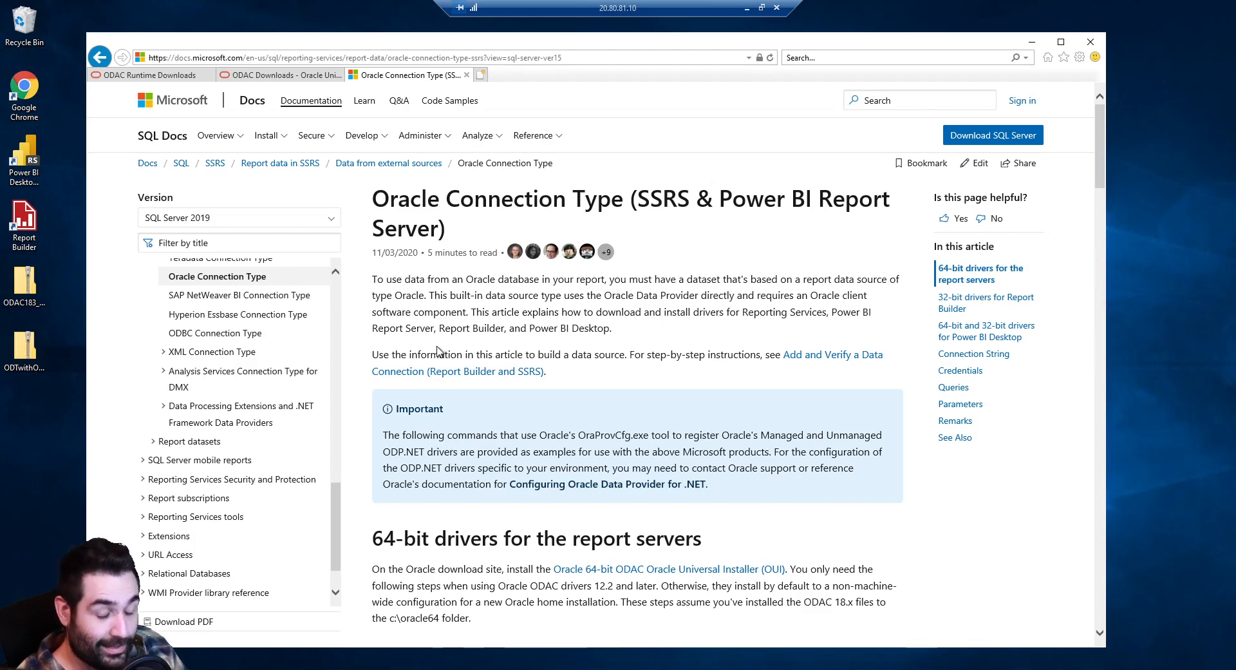
Scroll down the Oracle Connection Type article past the report server sections
scroll(445, 352, "down", 5)
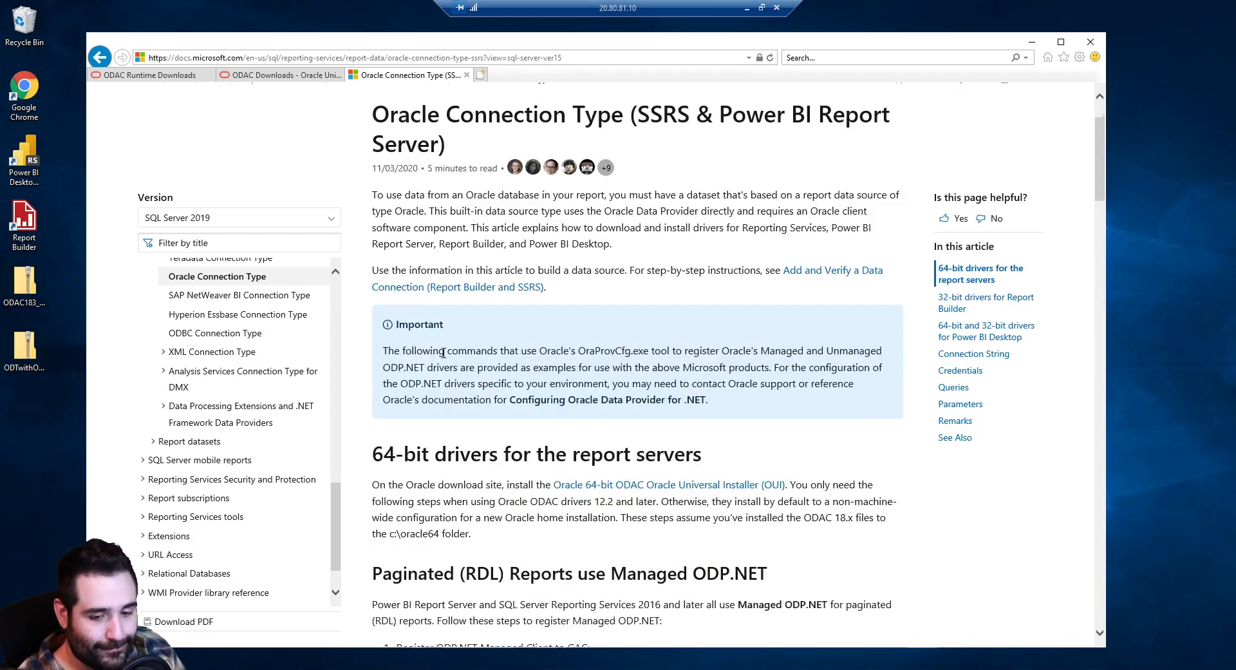
scroll(464, 358, "up", 5)
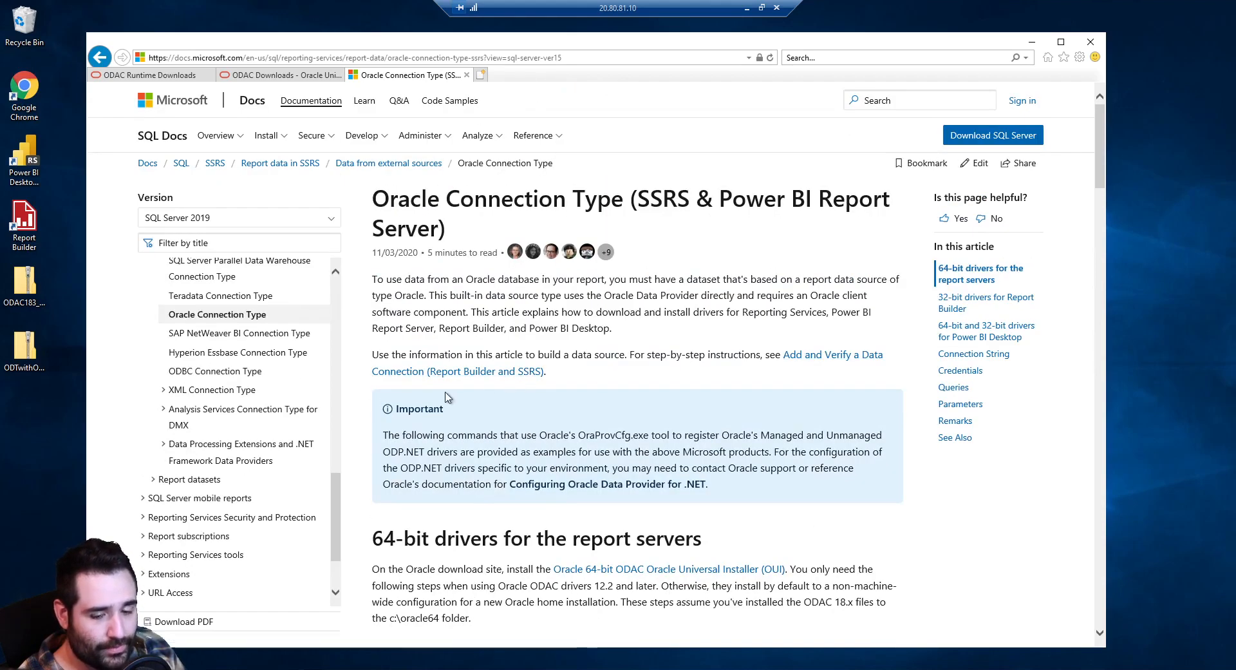
scroll(587, 415, "down", 3)
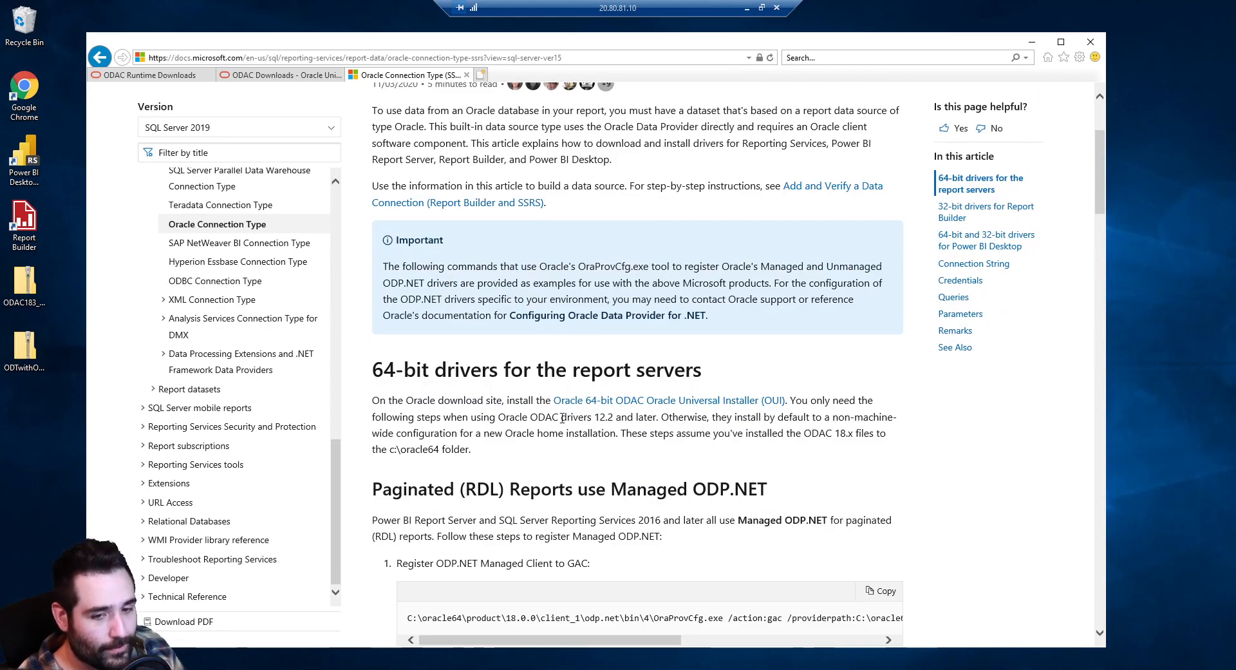
scroll(537, 417, "down", 3)
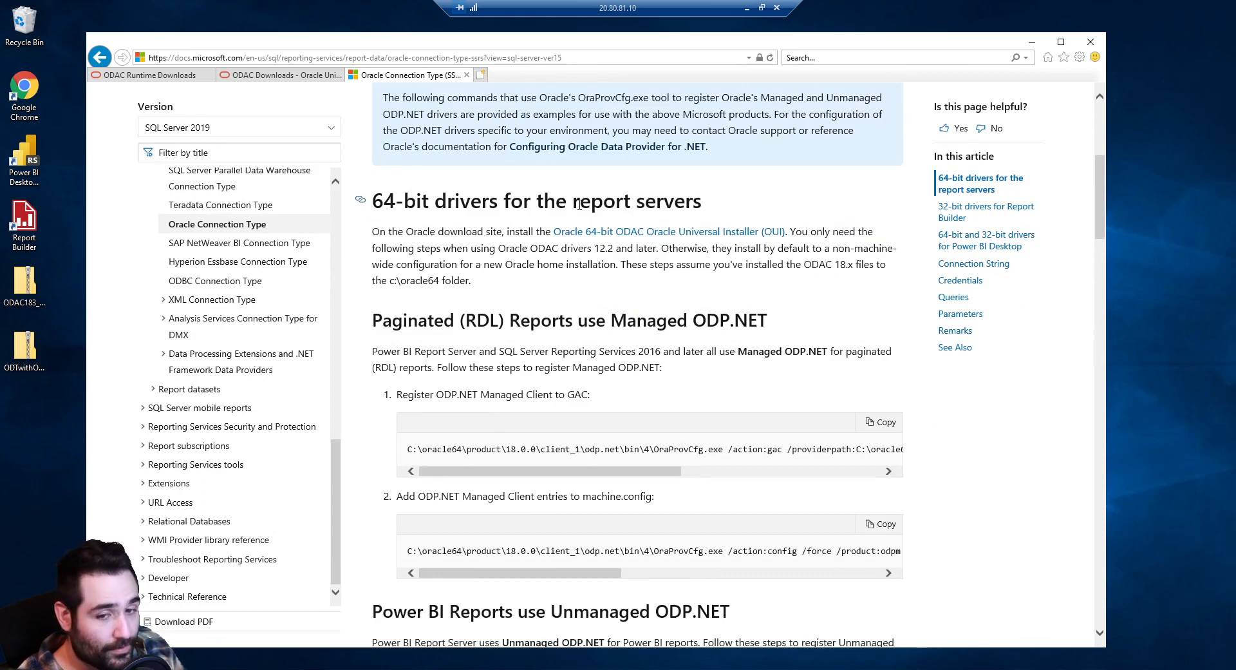
scroll(580, 220, "down", 2)
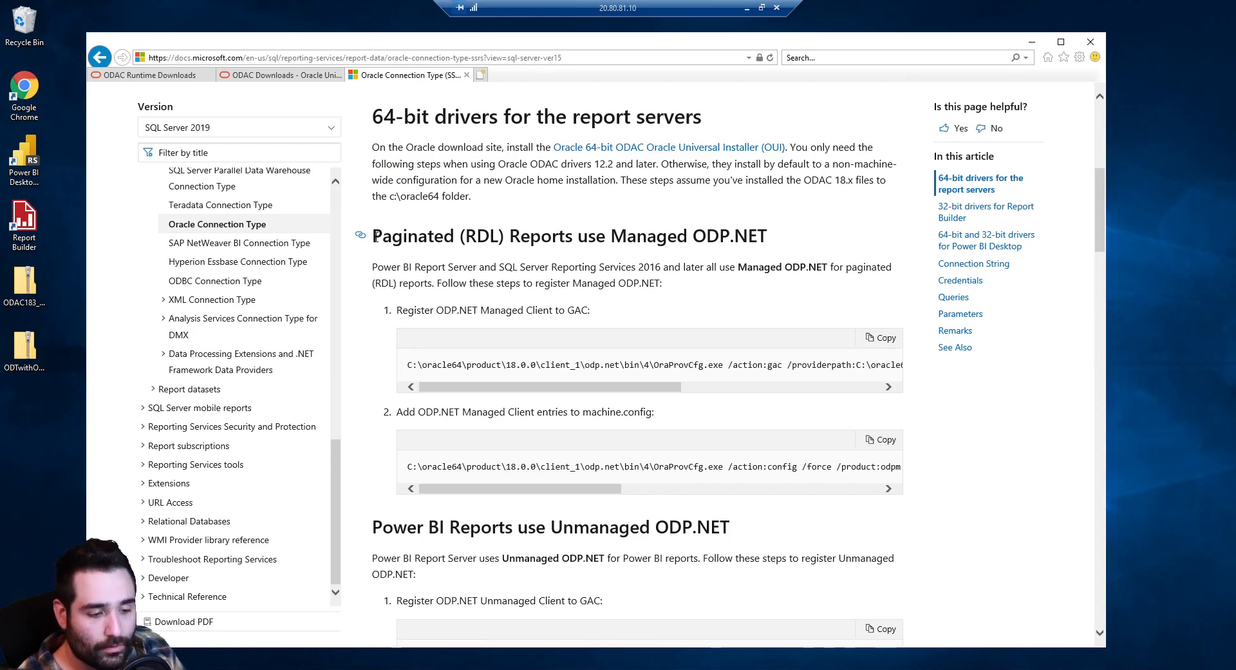
left_click_drag(374, 237, 730, 480)
left_click(831, 503)
Highlight the unmanaged ODP.NET registration steps and continue to the 64-bit and 32-bit Power BI Desktop drivers section
scroll(819, 502, "down", 1)
scroll(818, 501, "down", 2)
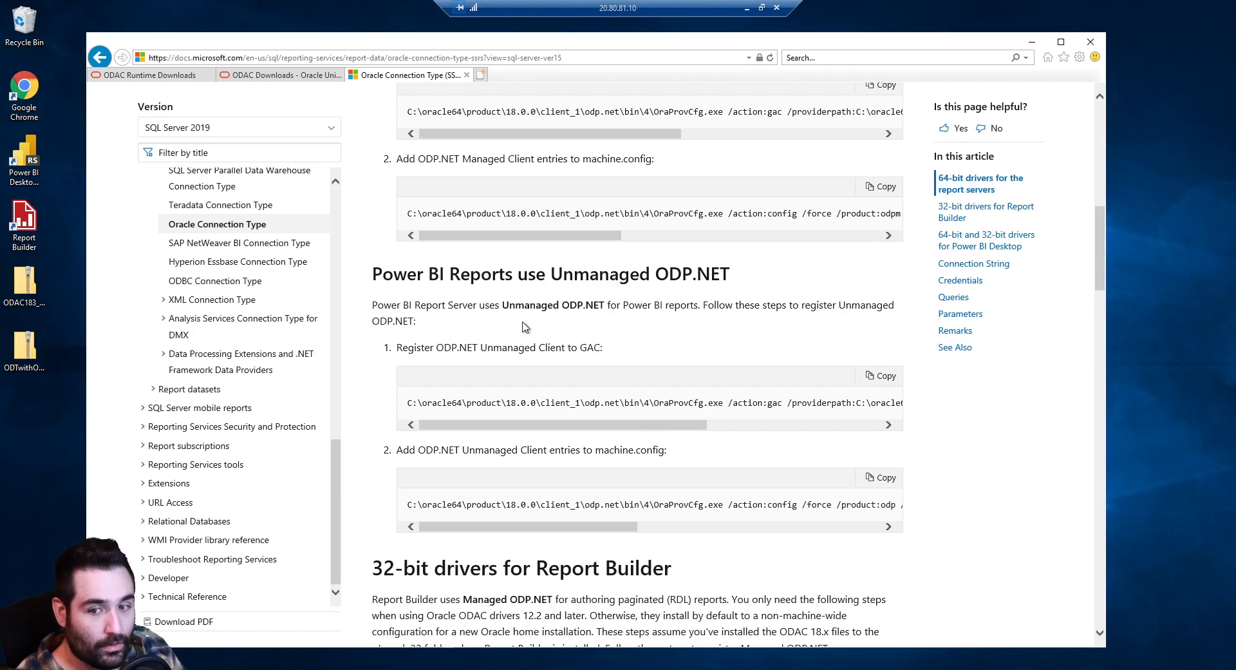
left_click_drag(370, 274, 638, 512)
left_click(675, 295)
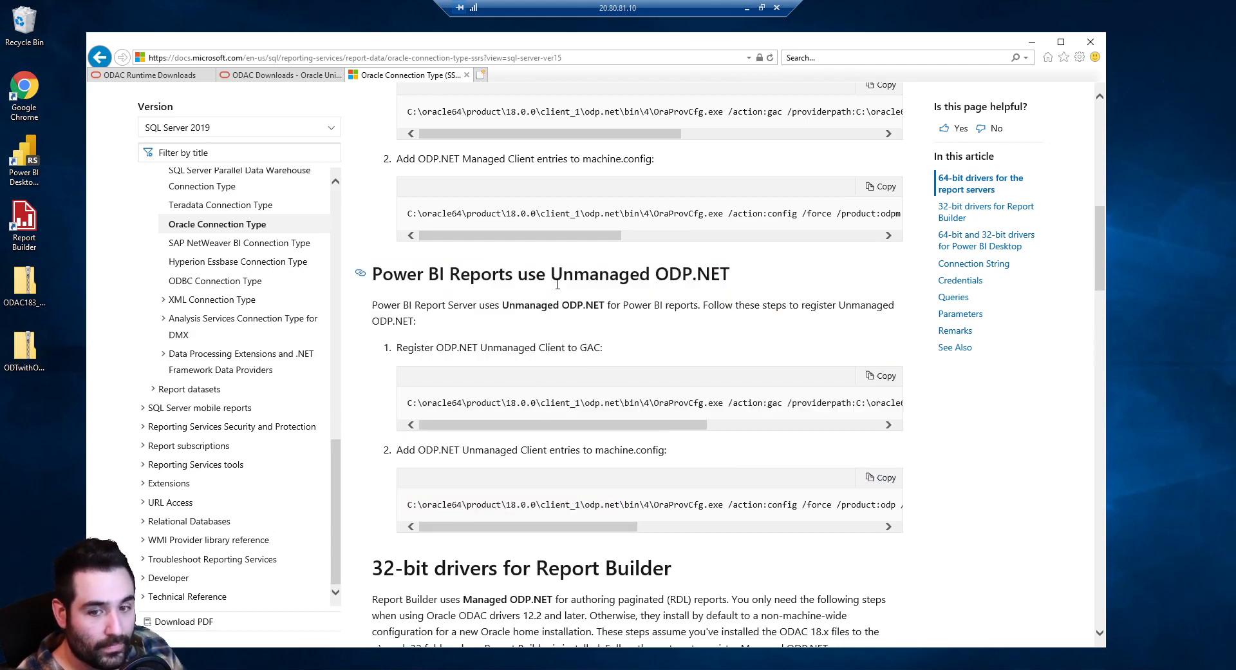
scroll(657, 348, "down", 5)
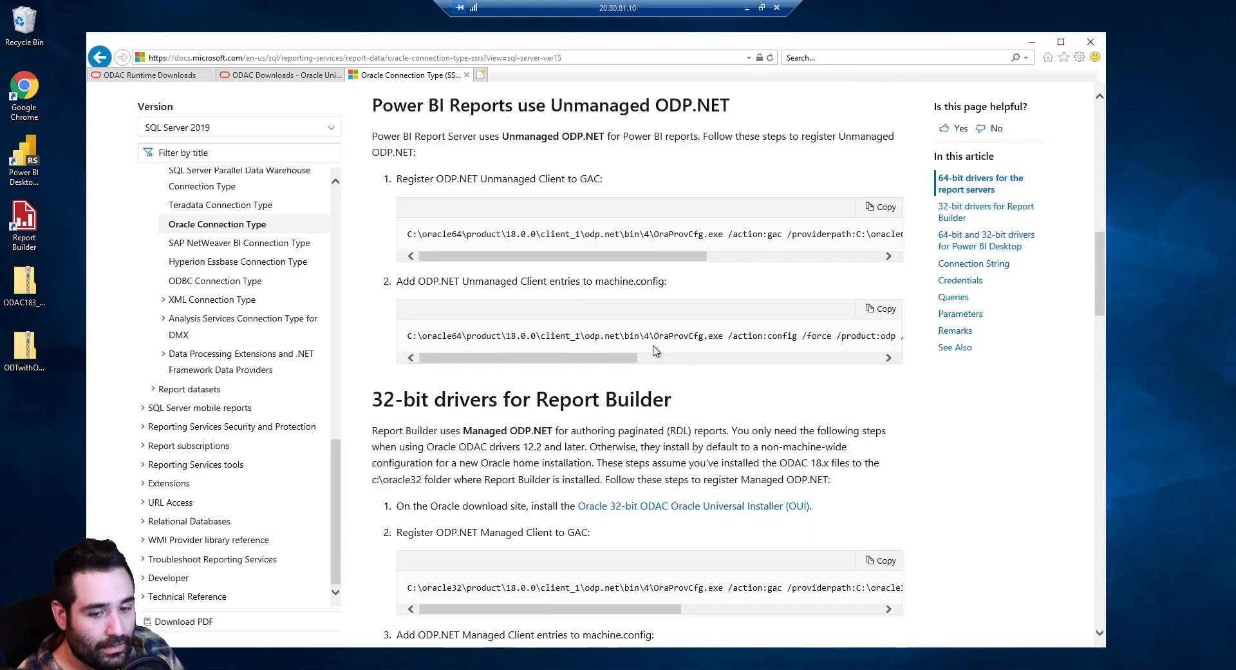
scroll(655, 350, "down", 5)
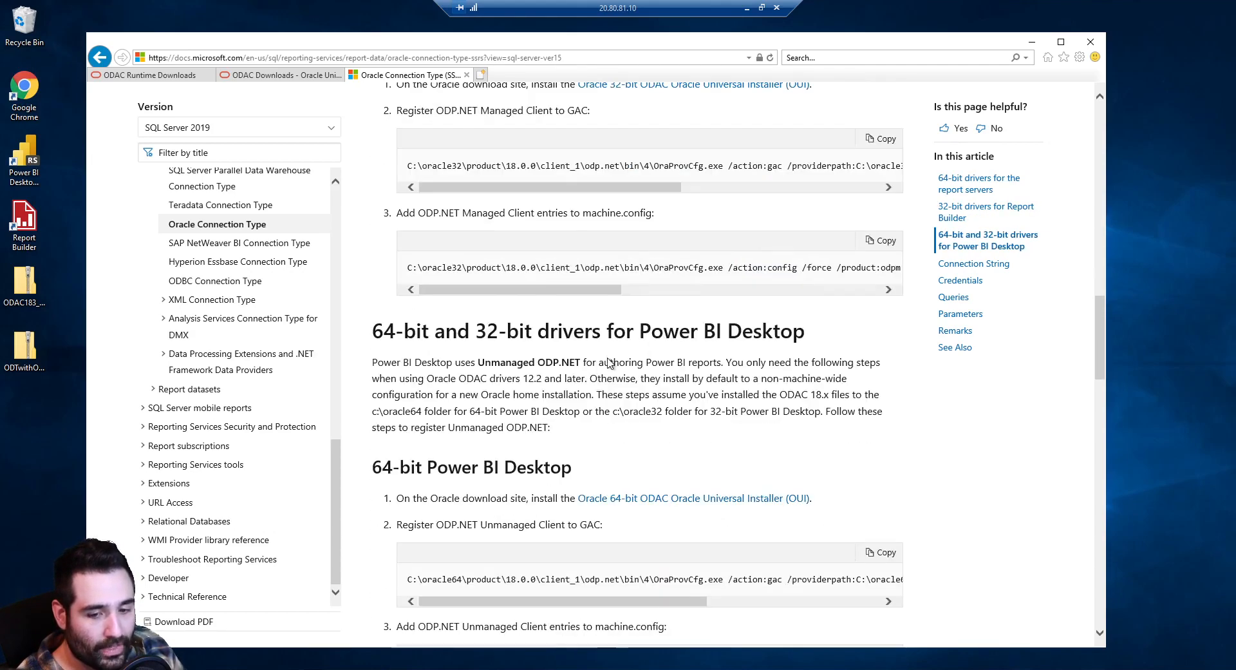
Read through the 32-bit Power BI Desktop, Connection String and Remarks sections, then return to the article title
scroll(493, 358, "down", 3)
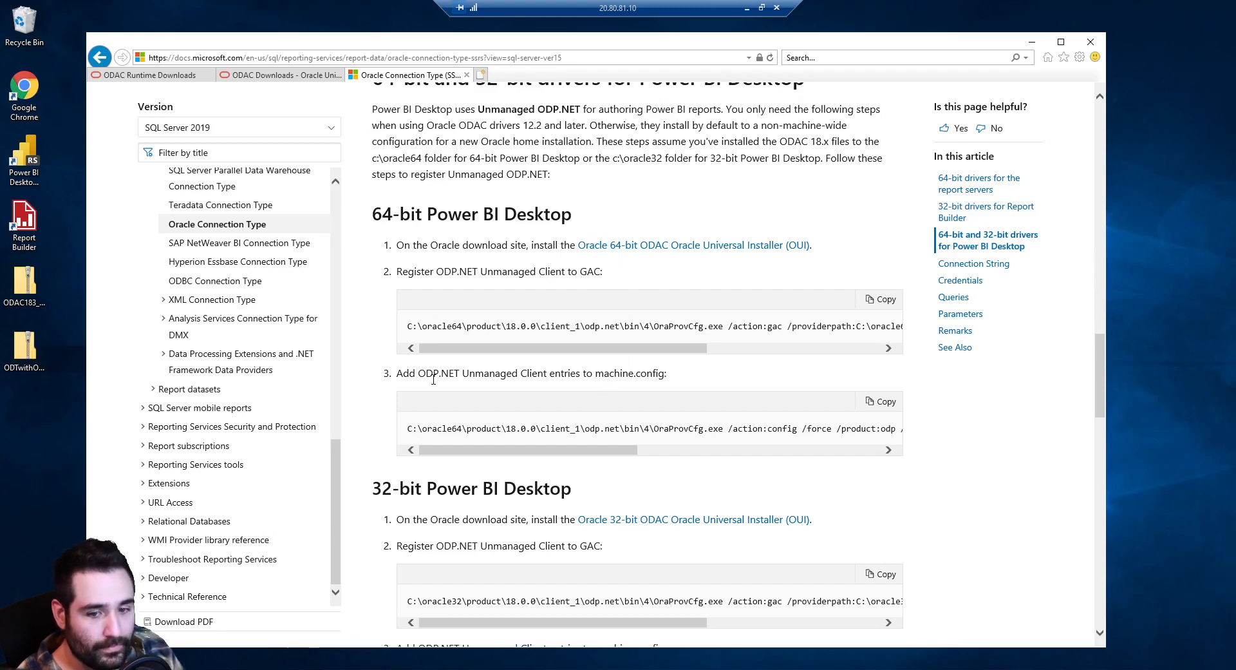
scroll(438, 384, "down", 3)
scroll(434, 383, "down", 1)
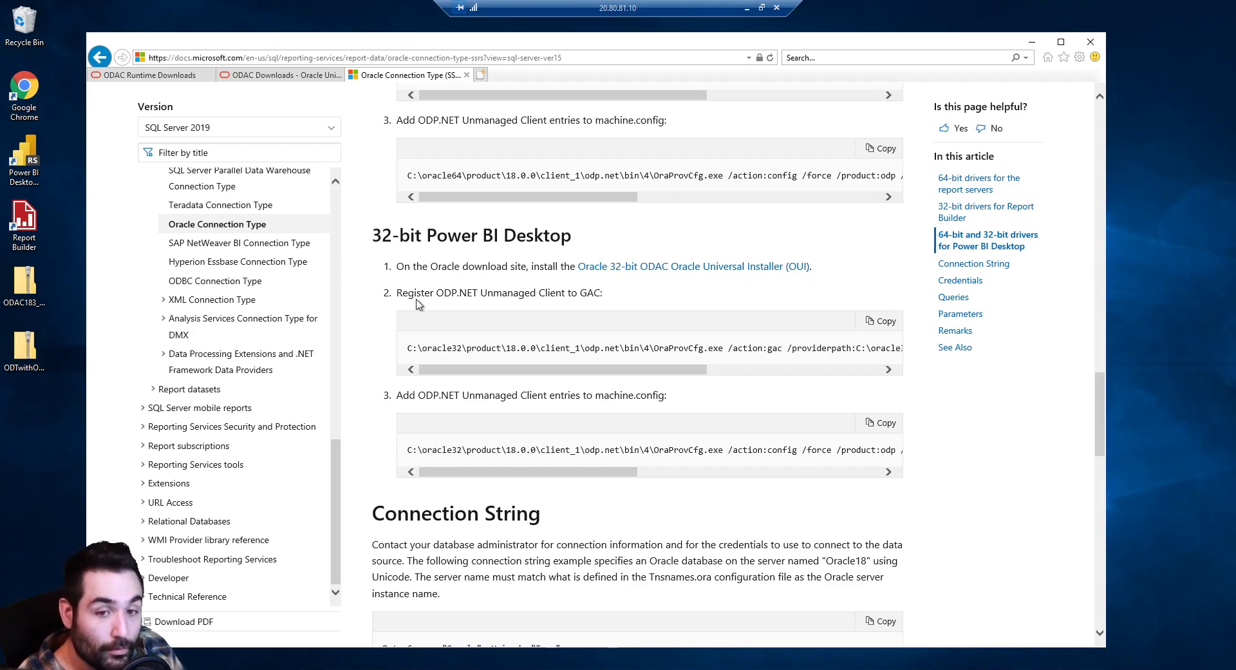
scroll(418, 397, "down", 5)
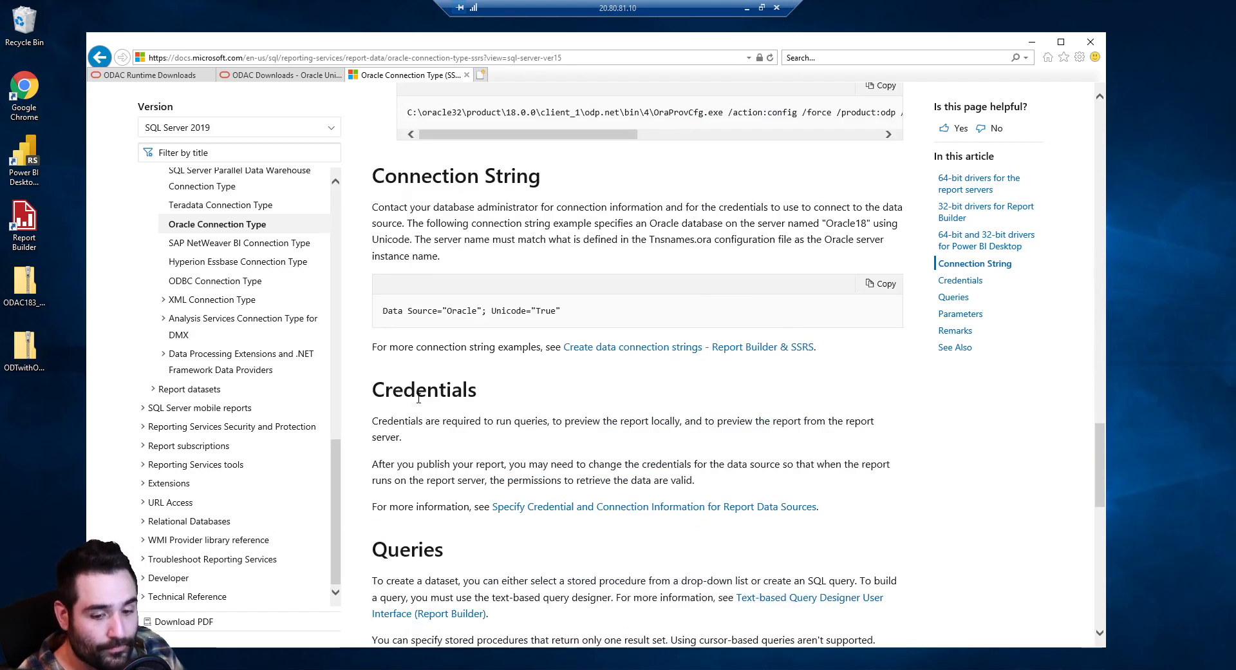
scroll(418, 397, "down", 8)
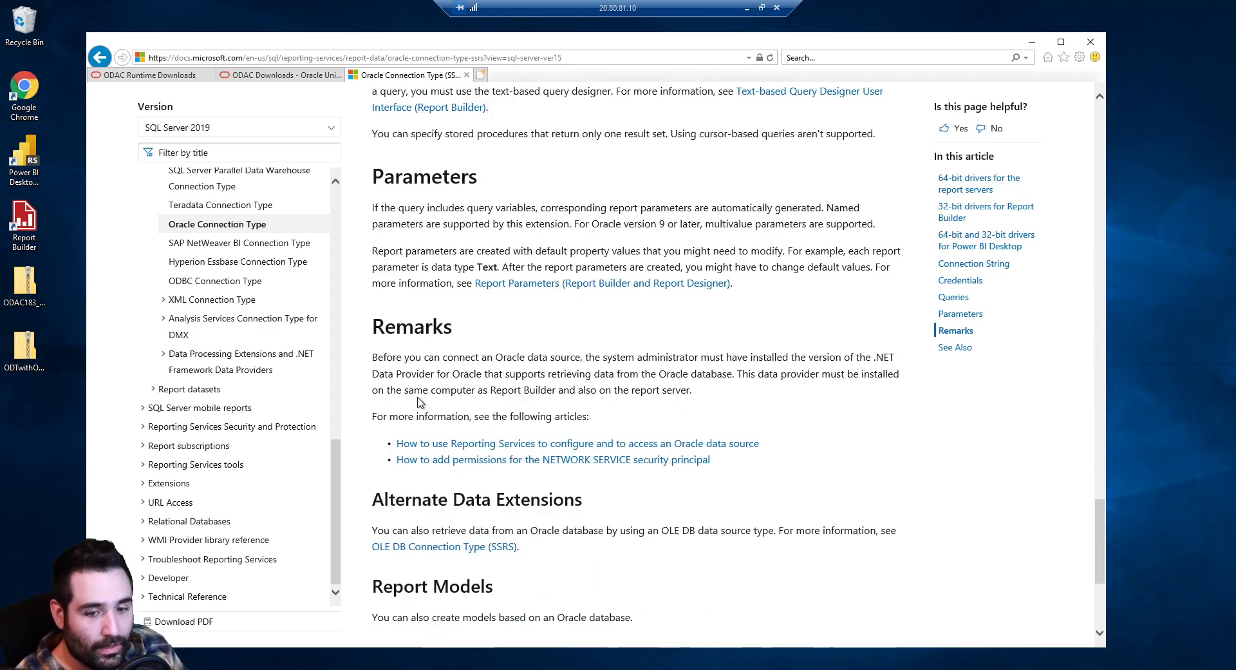
scroll(431, 401, "up", 20)
scroll(432, 401, "up", 4)
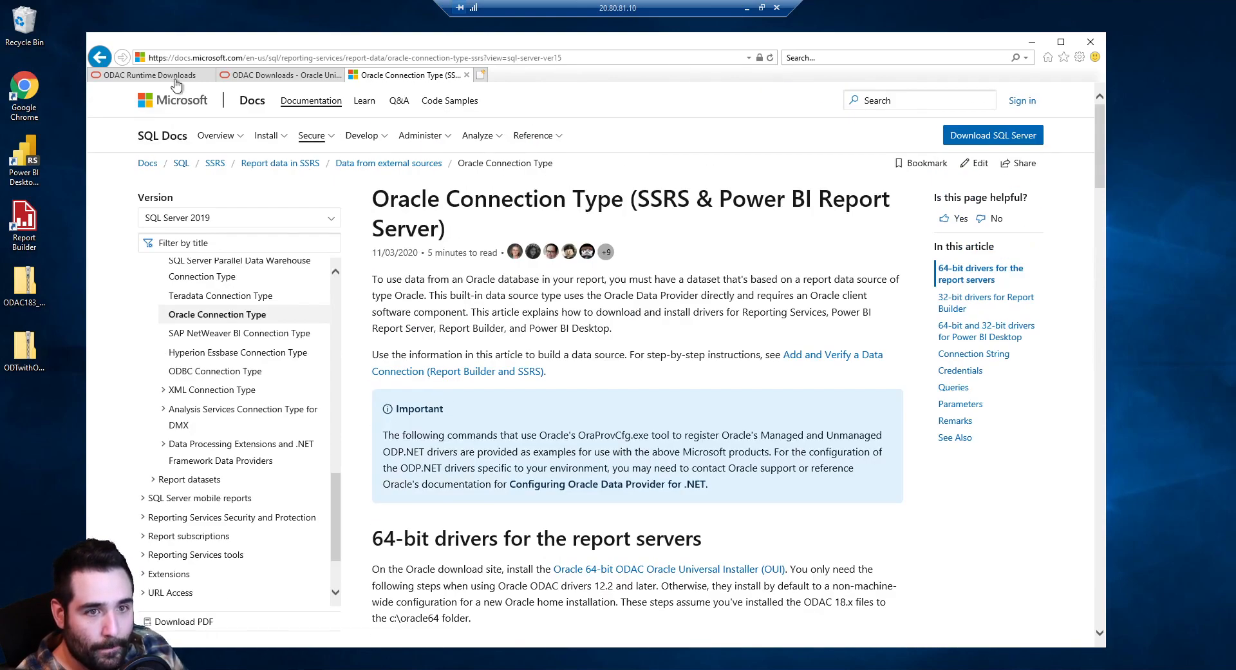
Compare the ODAC download pages and highlight the article's 64-bit and 32-bit ODAC installer links
left_click(169, 80)
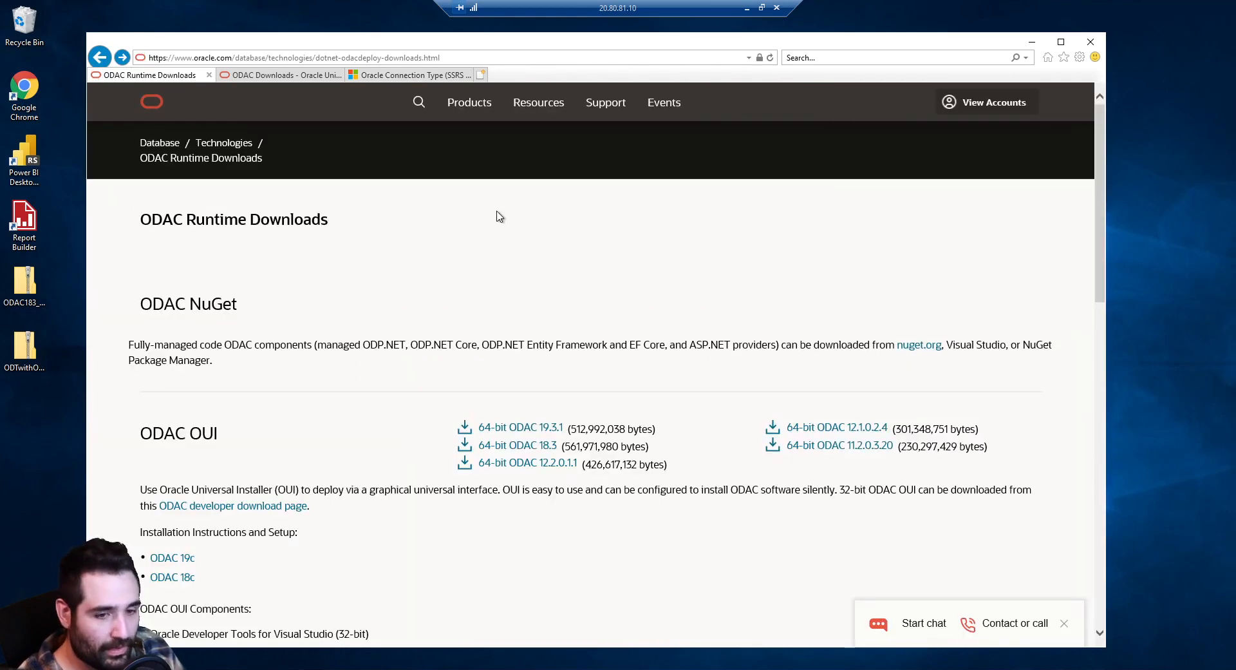
left_click(291, 75)
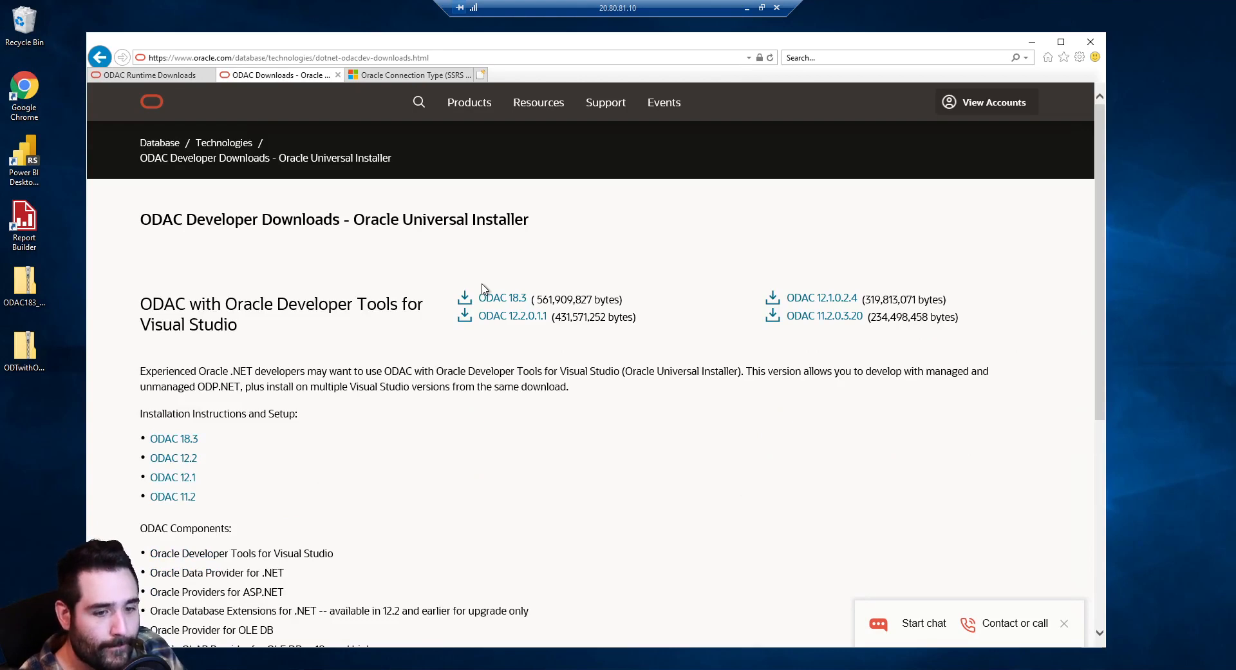
left_click(145, 78)
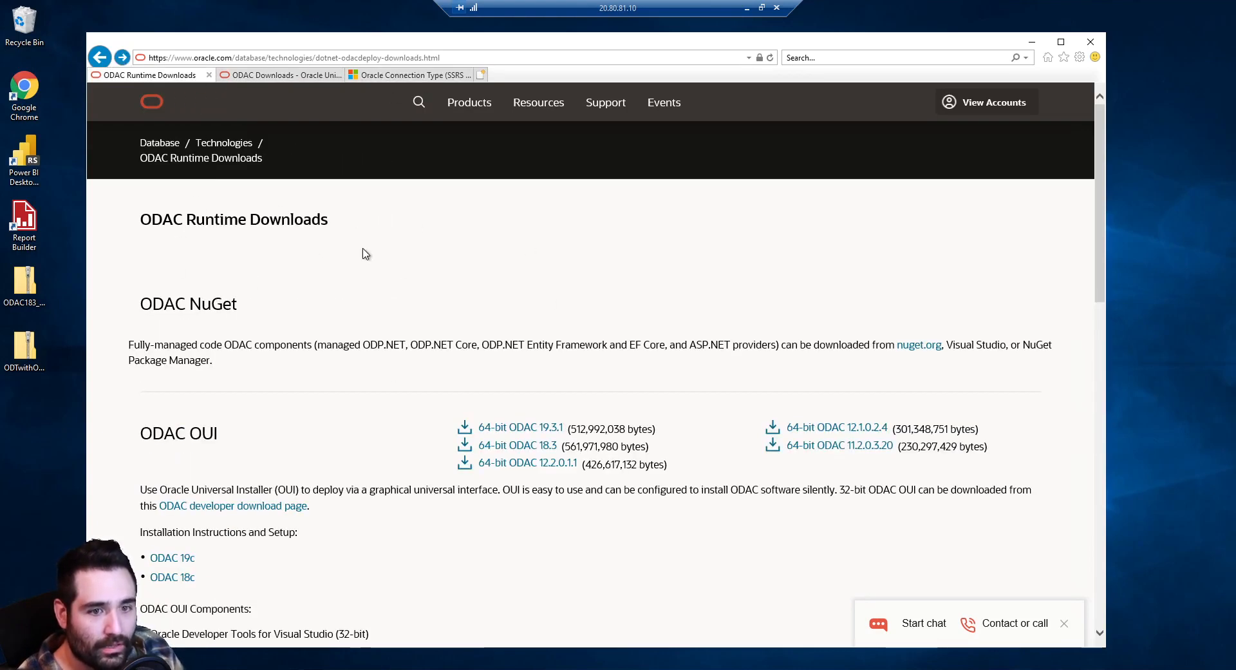
left_click(446, 74)
scroll(641, 314, "down", 4)
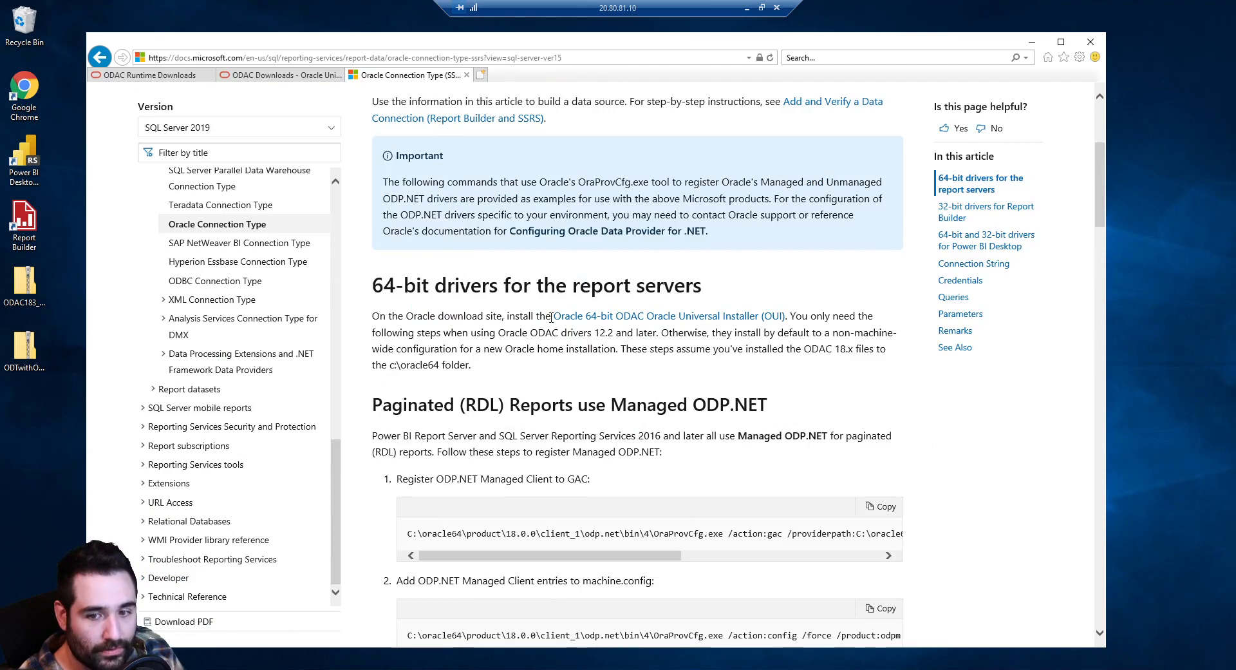
left_click_drag(551, 317, 789, 322)
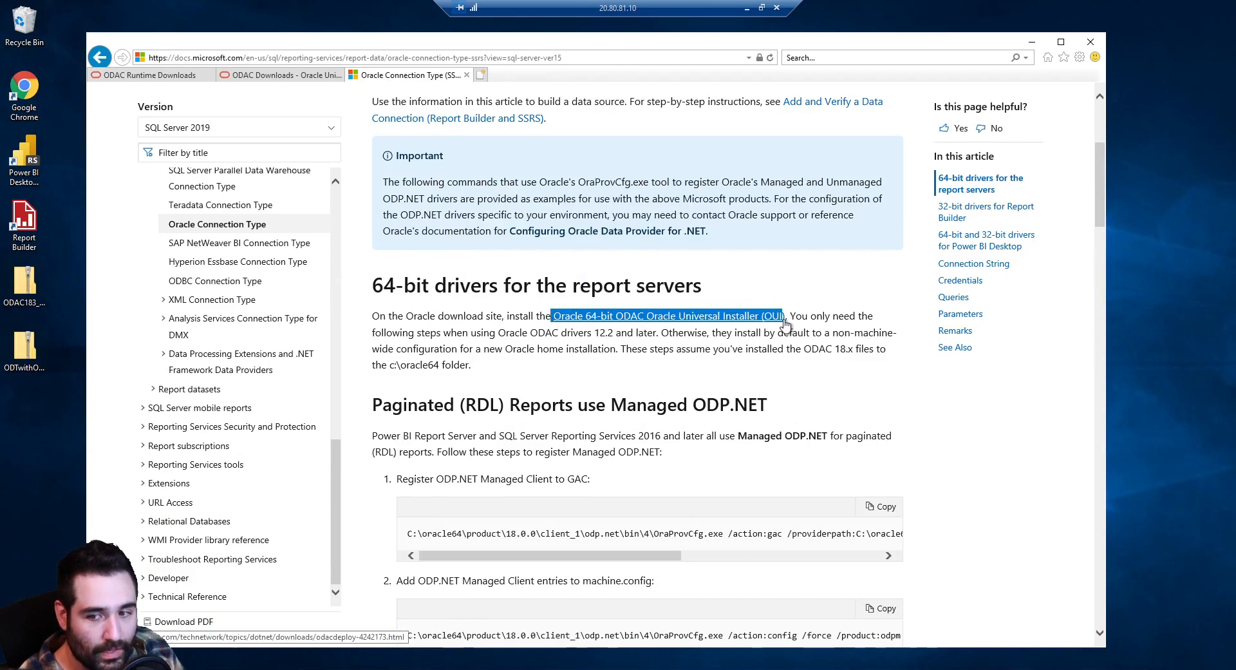
scroll(755, 322, "down", 12)
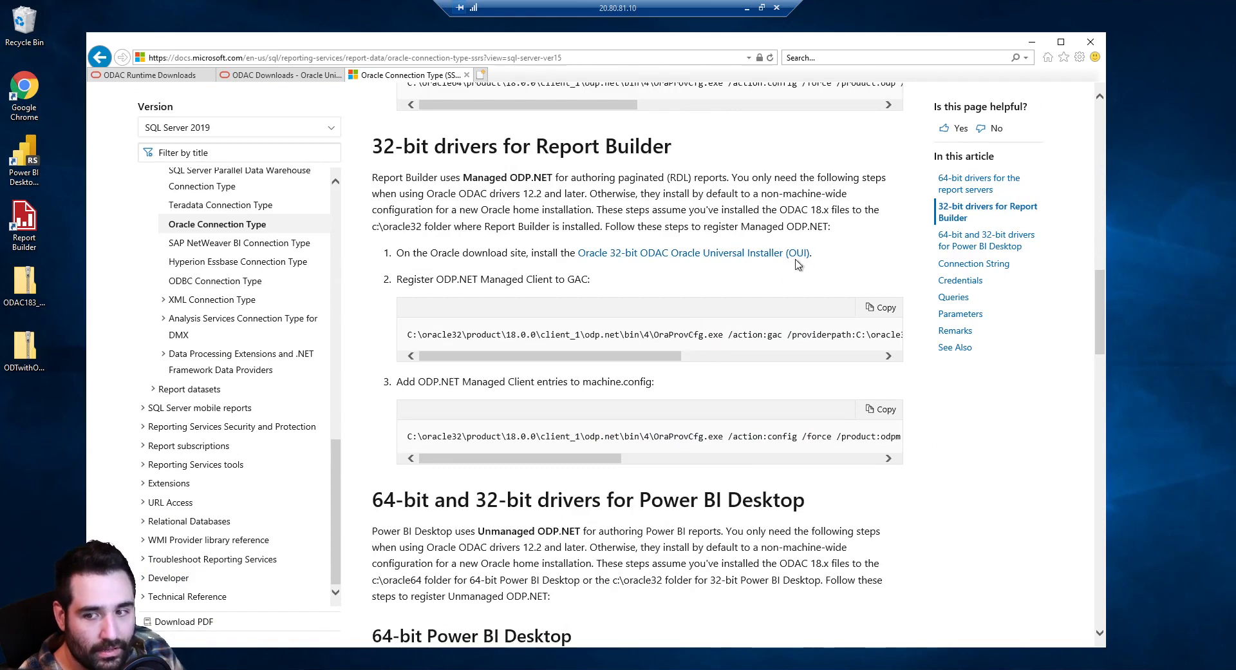
left_click_drag(813, 253, 577, 255)
left_click(518, 208)
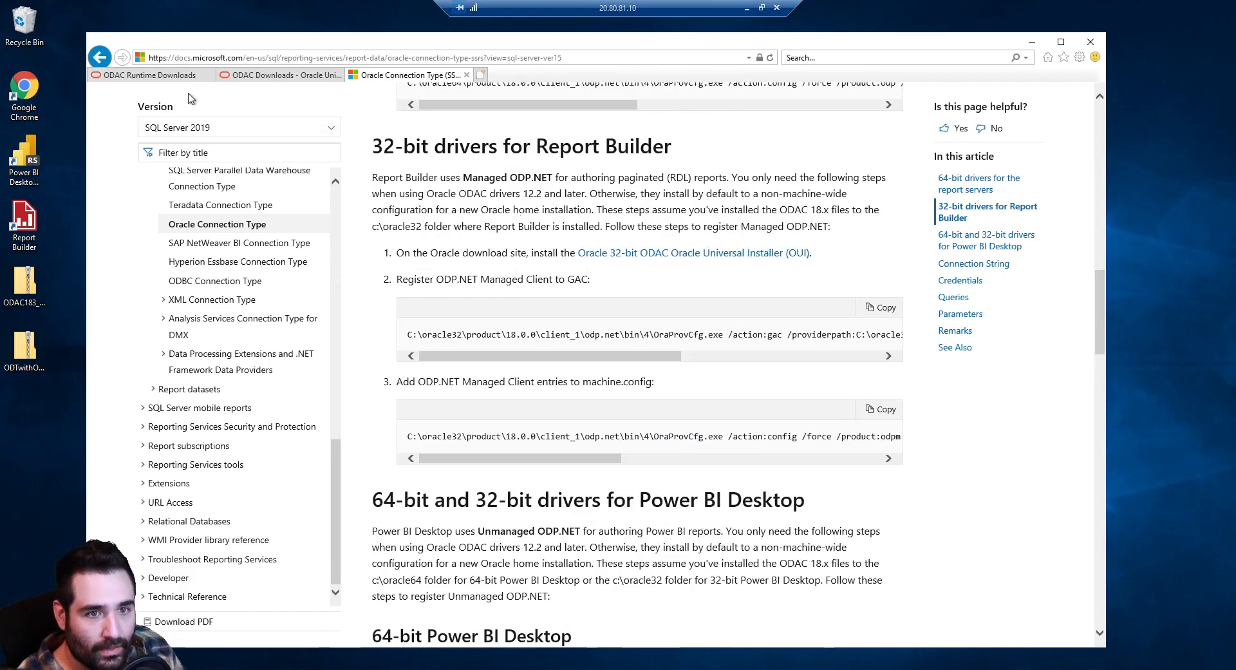
scroll(189, 102, "up", 14)
On ODAC Developer Downloads, highlight the ODAC 12.2.0.1.1, 12.1.0.2.4 and 11.2.0.3.20 lines
left_click(287, 76)
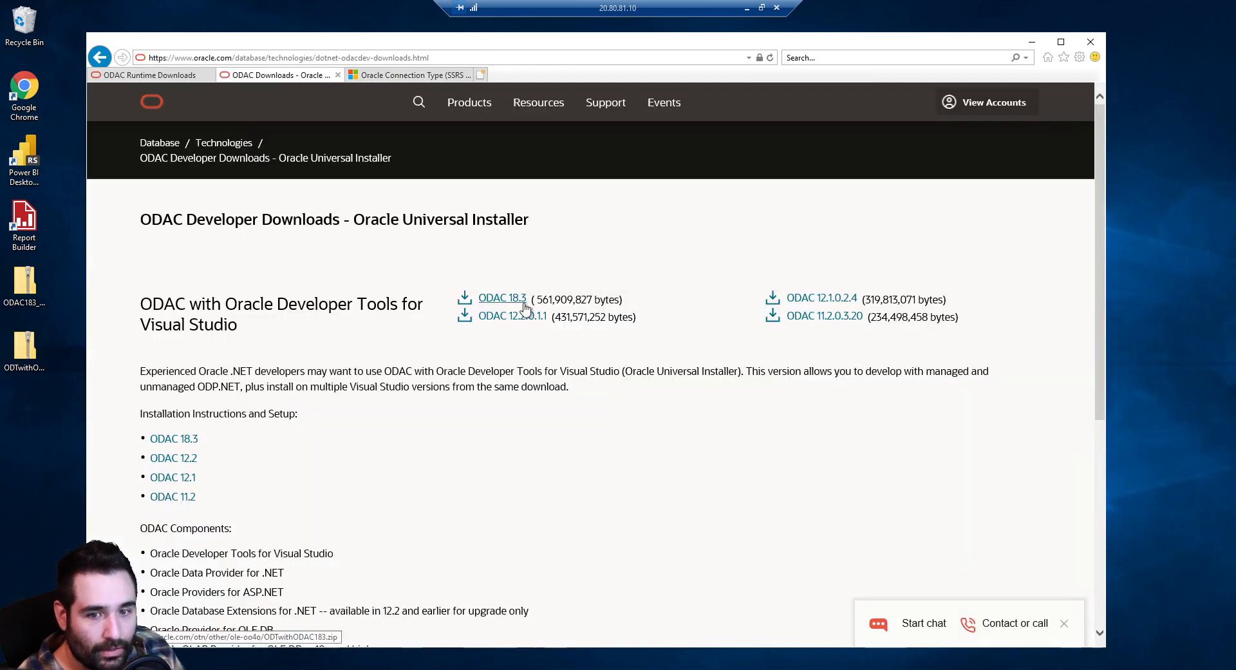
left_click_drag(577, 308, 703, 313)
left_click(730, 318)
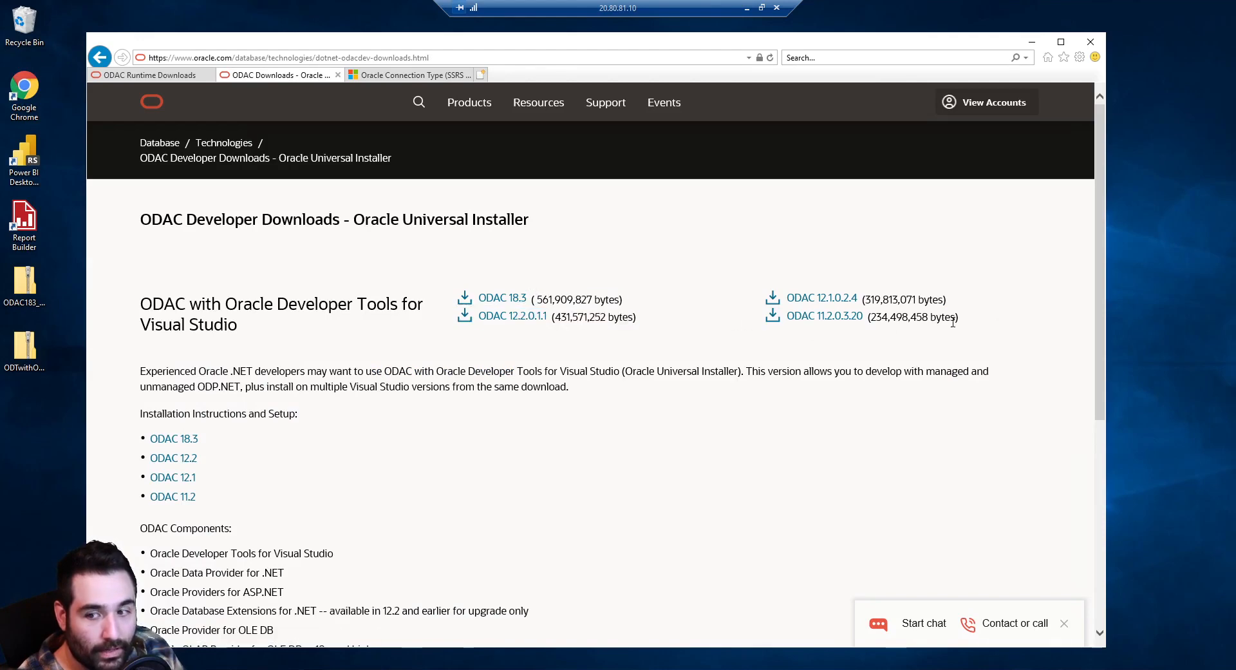
left_click_drag(999, 324, 745, 252)
left_click(745, 252)
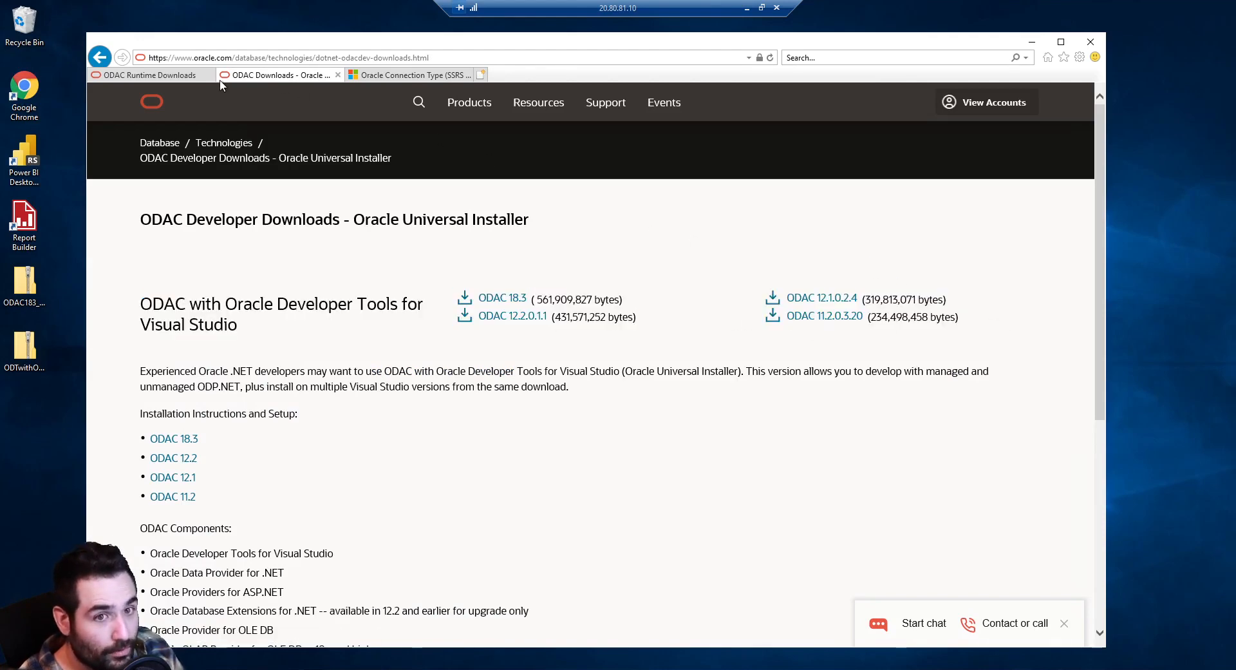
On ODAC Runtime Downloads, highlight the 64-bit ODAC 12.2.0.1.1 runtime download
left_click(159, 76)
left_click_drag(458, 464, 670, 456)
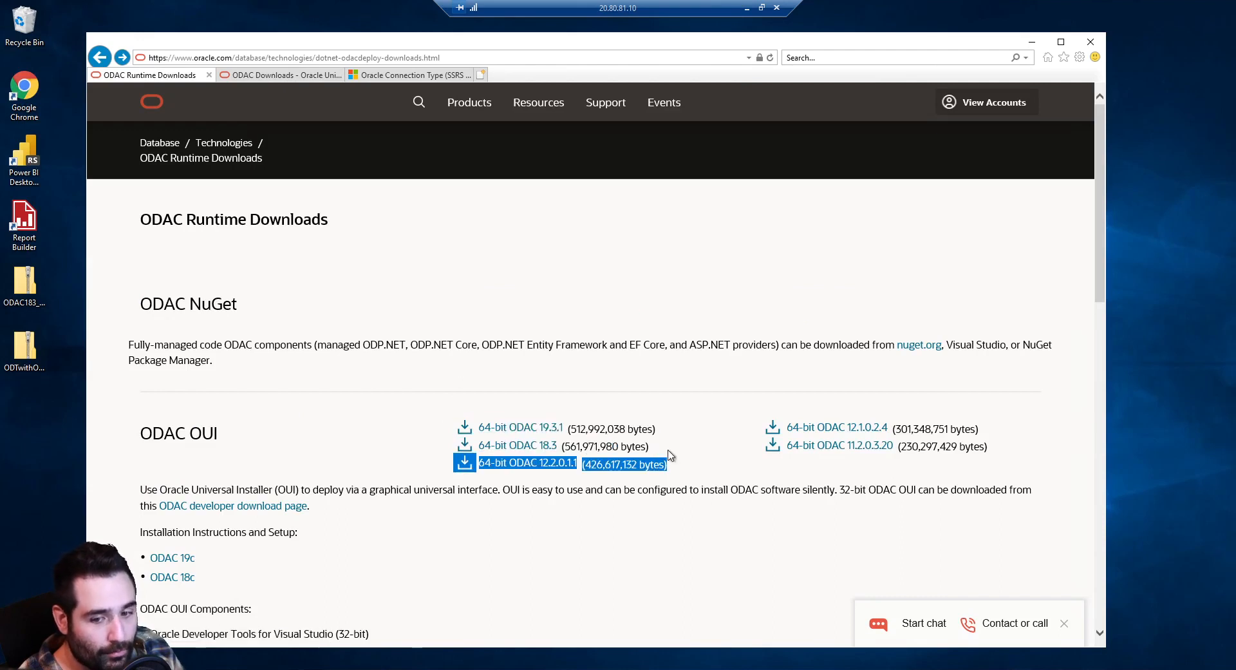
left_click(694, 423)
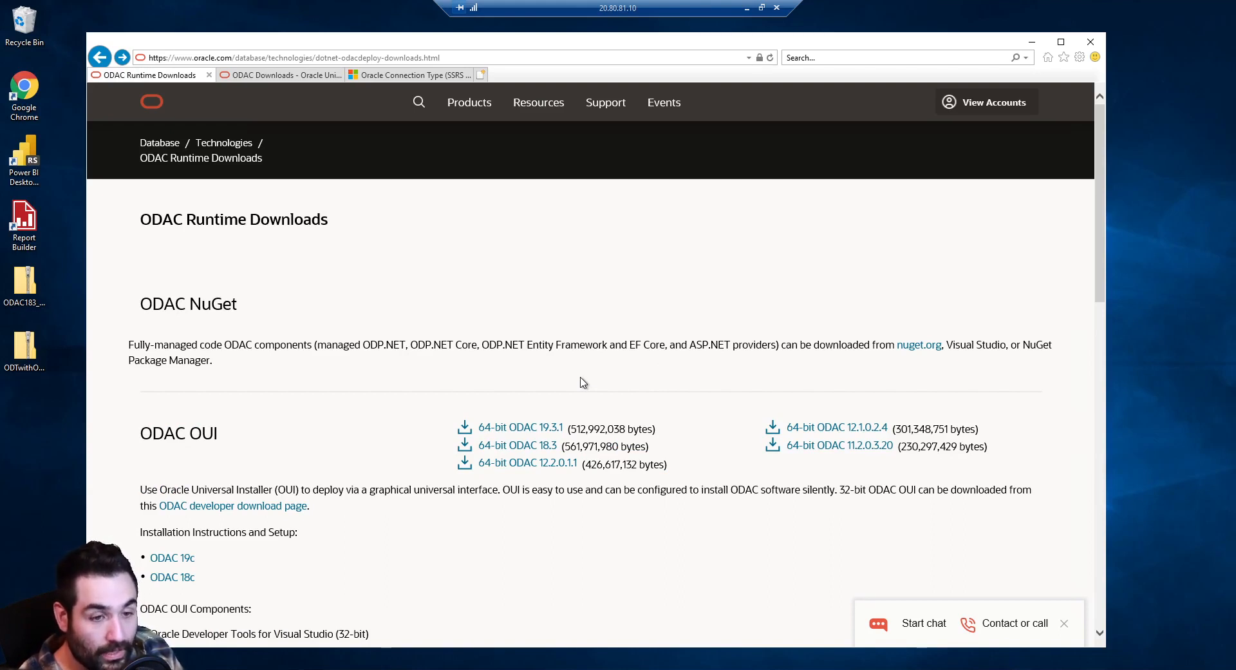
left_click(30, 236)
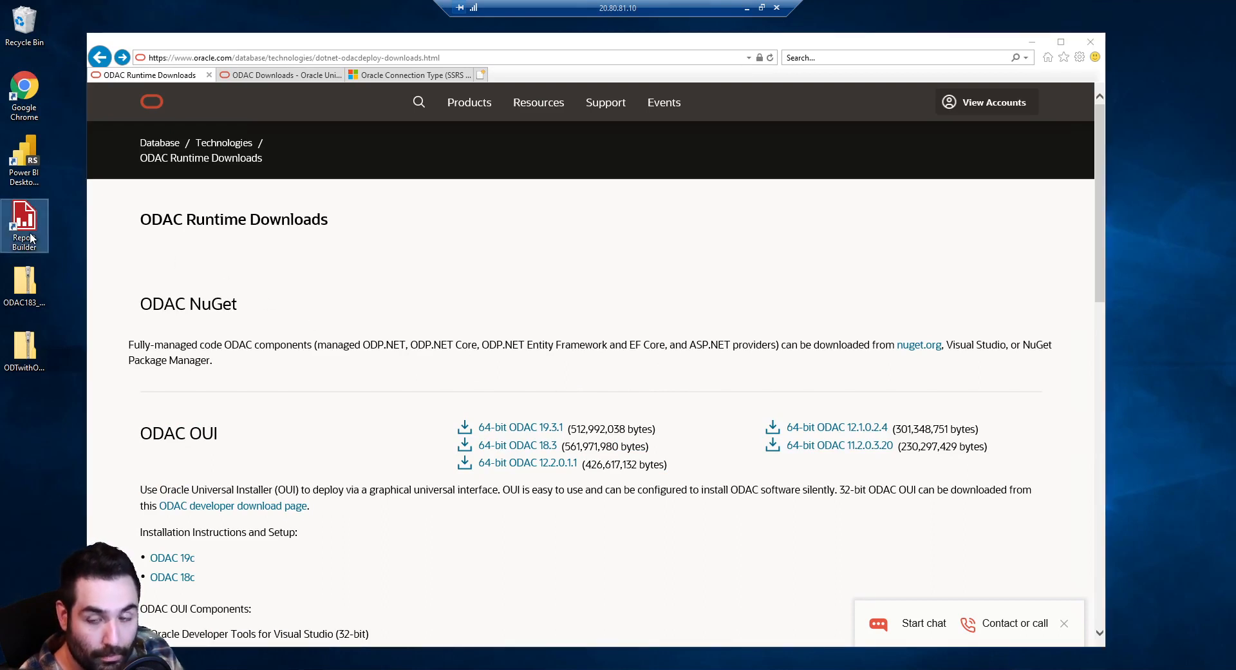
With ODAC 18.3 downloaded from Developer Downloads, select the ODAC183_x64 zip on the desktop
left_click(66, 242)
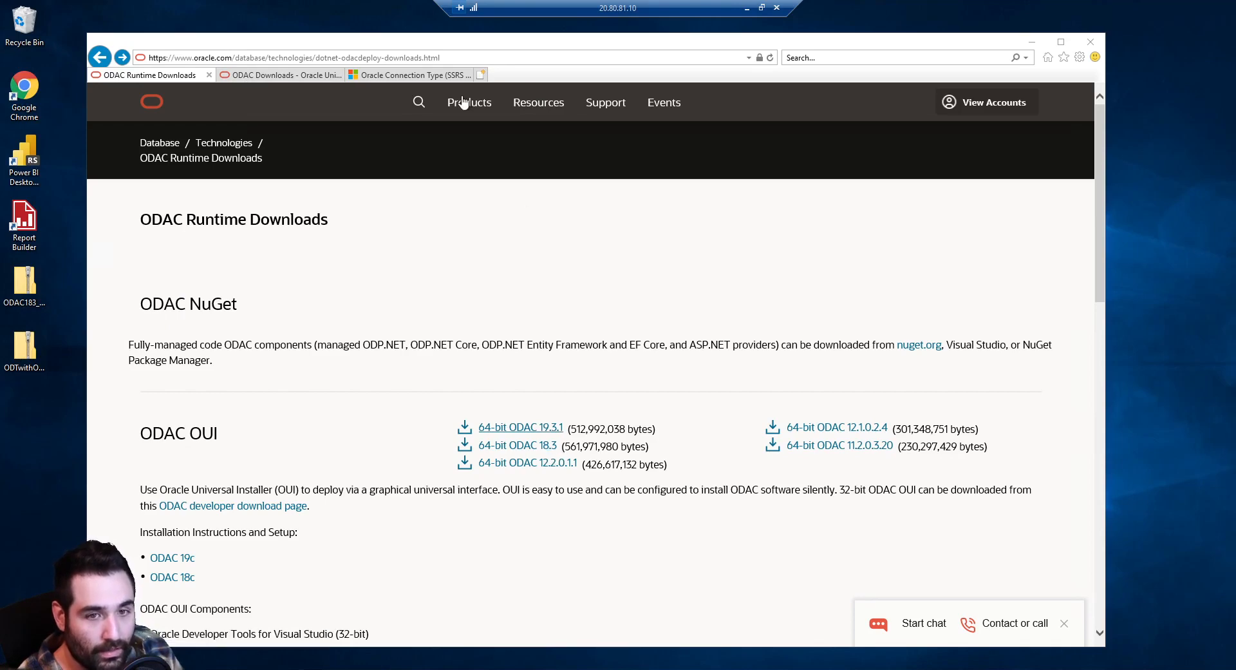
left_click(288, 75)
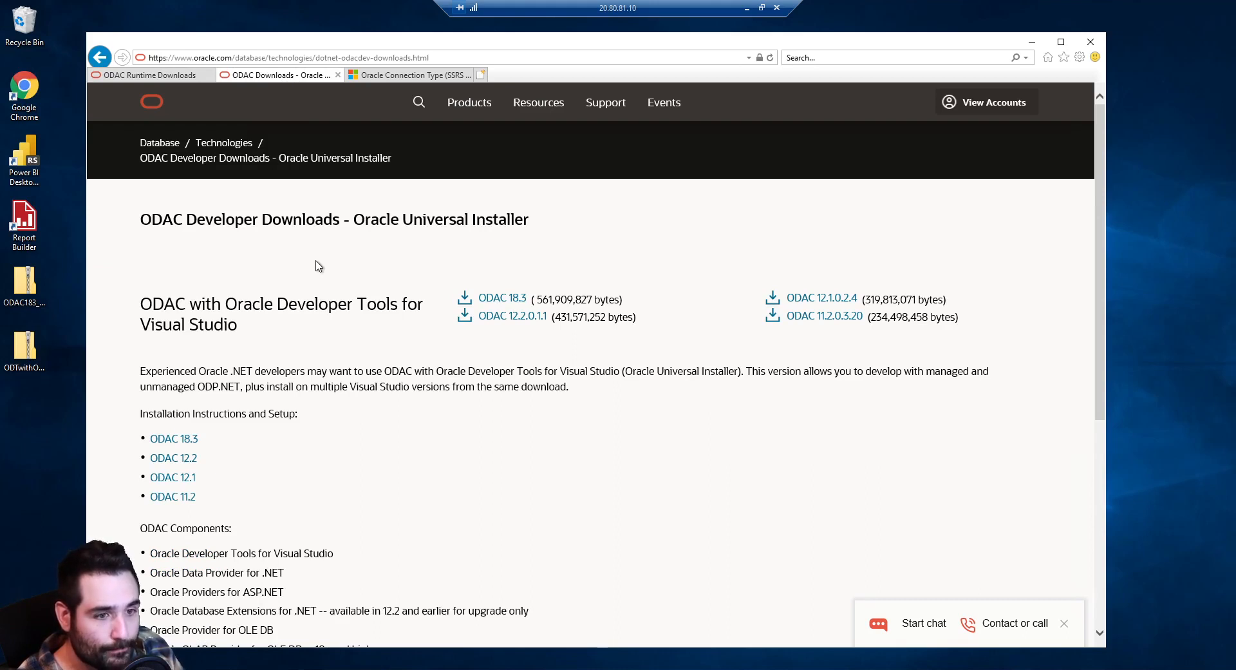
left_click(36, 290)
left_click(35, 360, "ctrl")
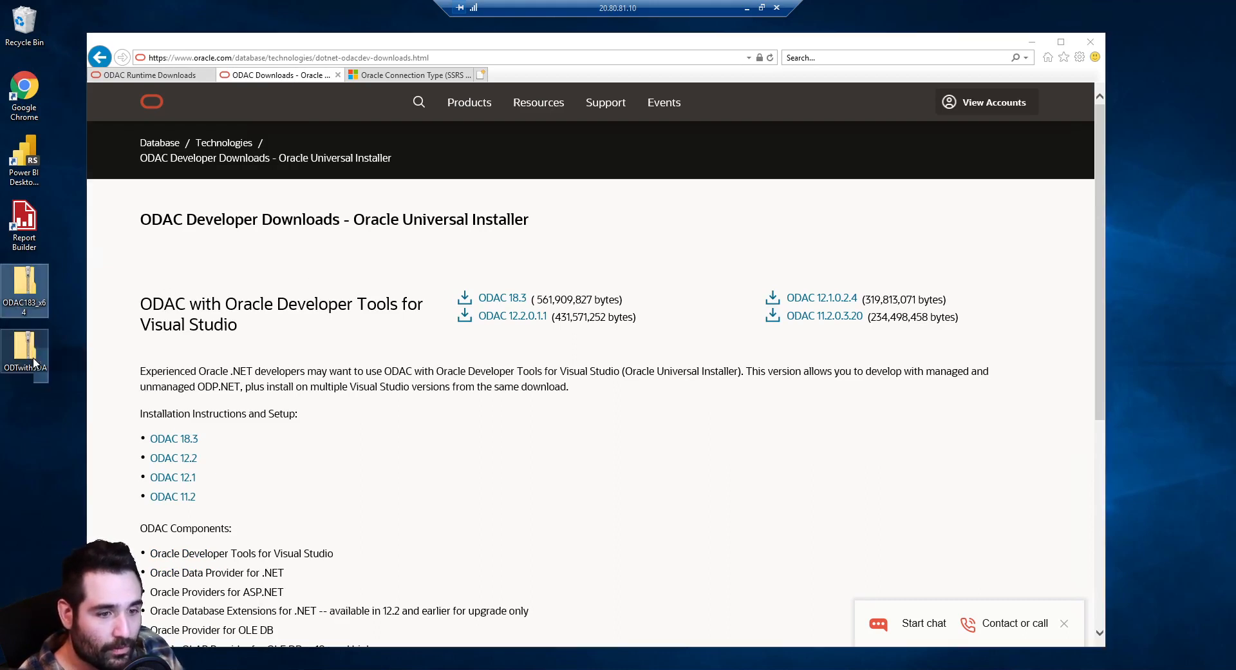
left_click(39, 301)
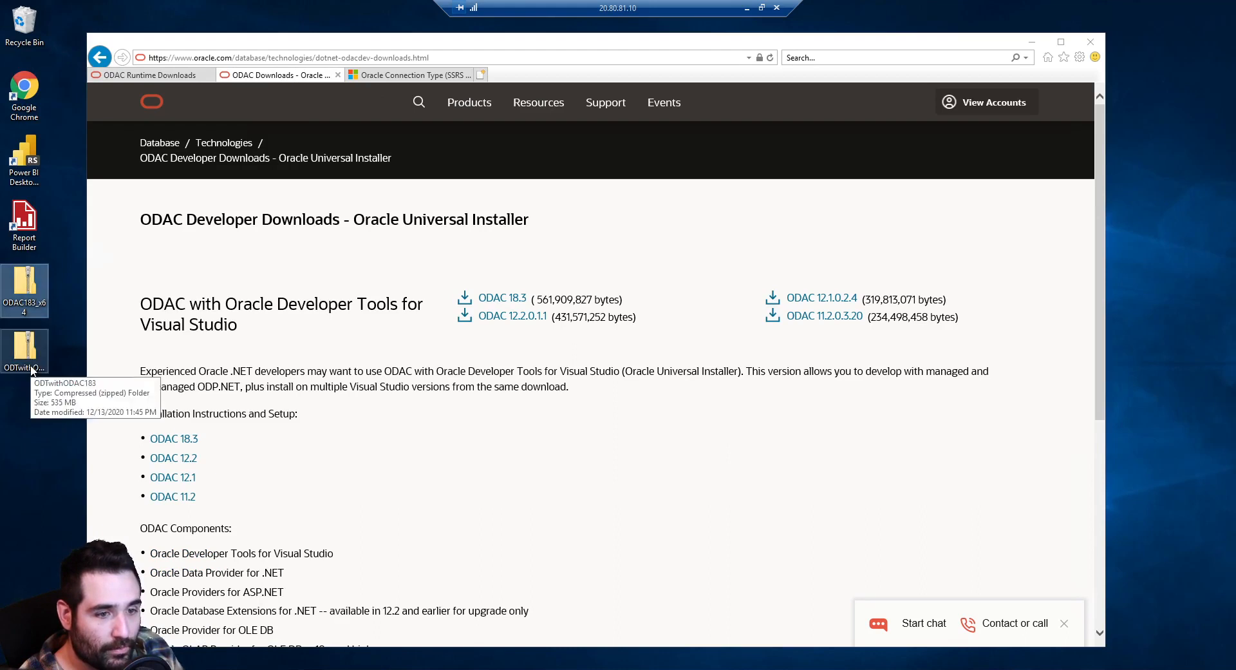
left_click(33, 370)
left_click(34, 297)
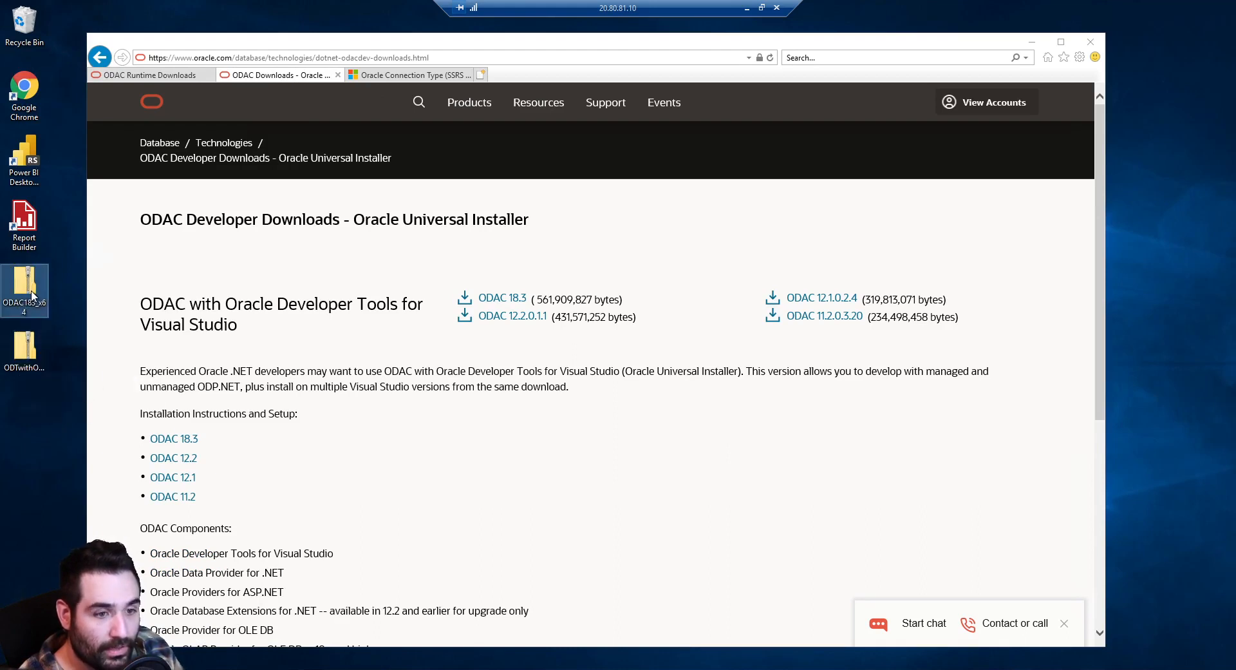
Extract the ODAC183_x64 zip into a same-named folder on the Desktop
right_click(32, 296)
left_click(52, 315)
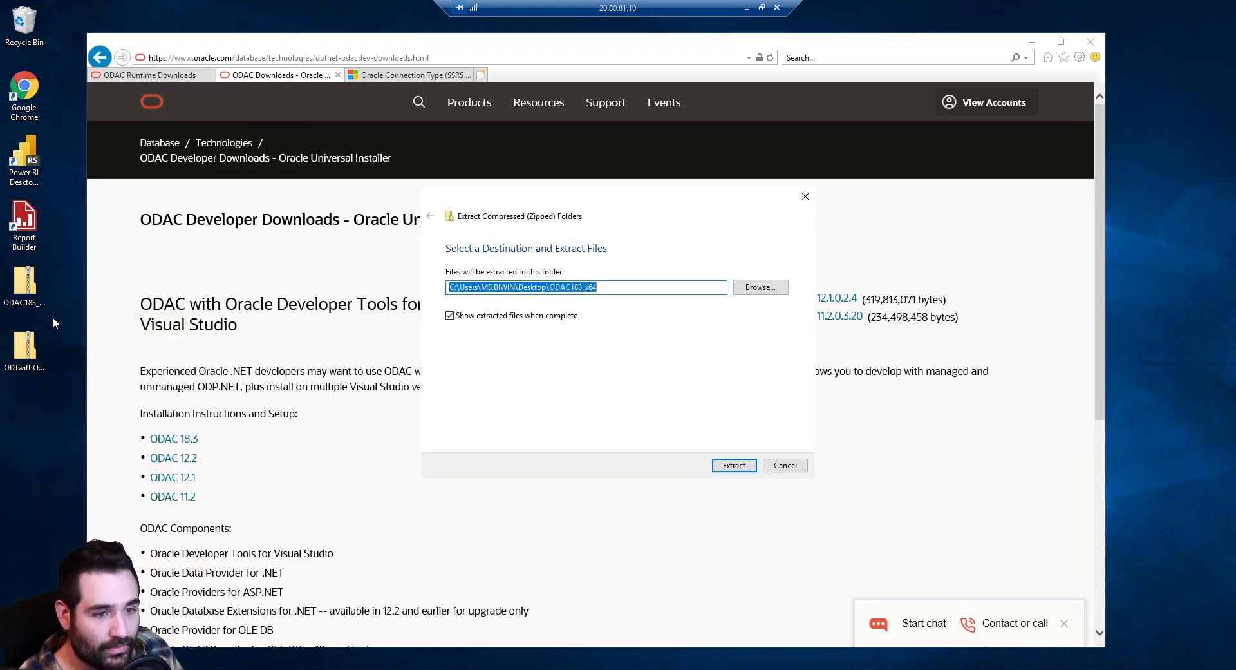
left_click(608, 287)
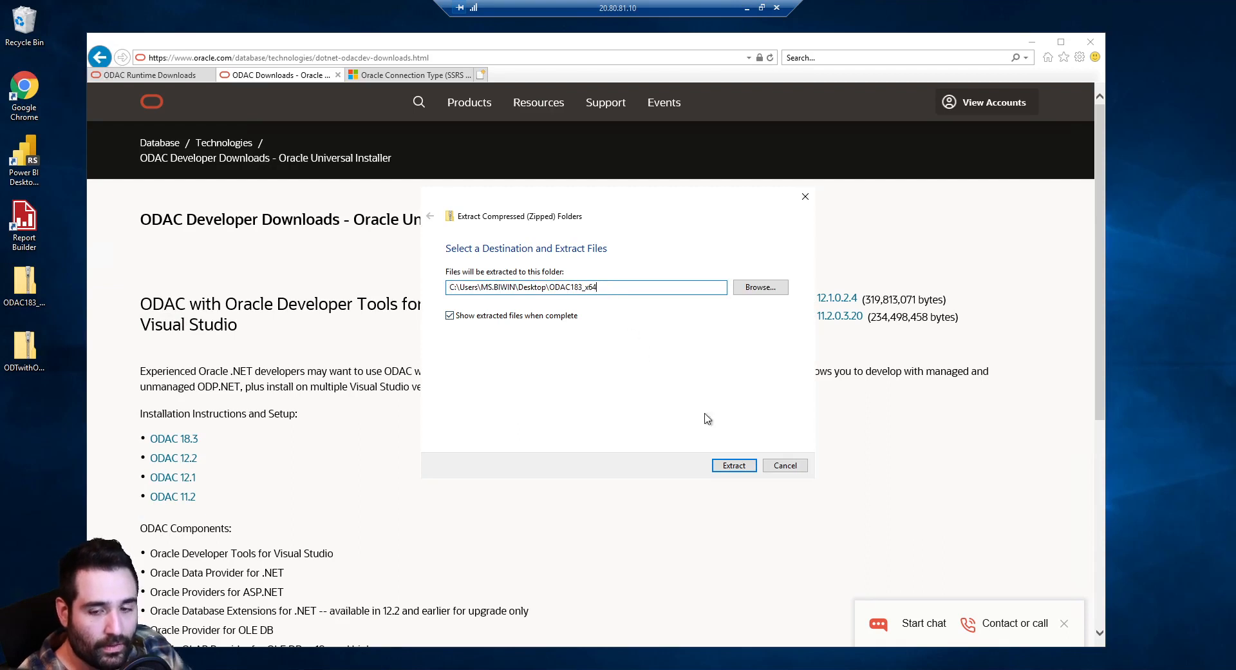
left_click(734, 465)
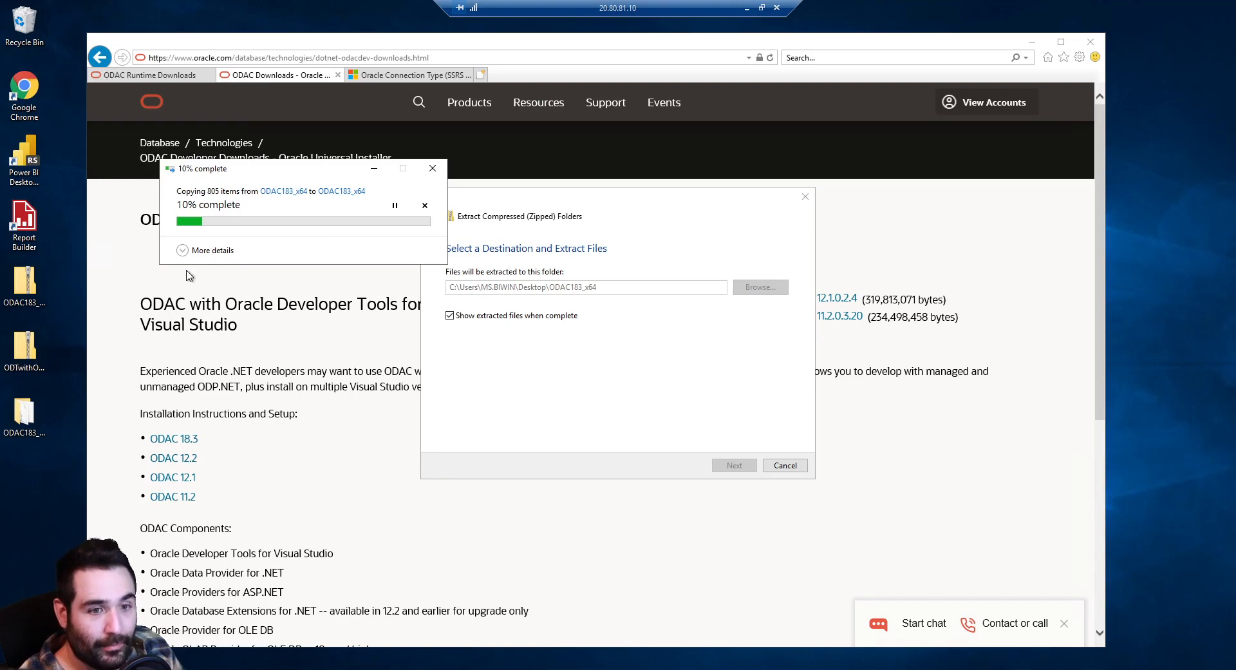
Extract the ODTwithODAC183 zip into a same-named folder on the Desktop
right_click(34, 356)
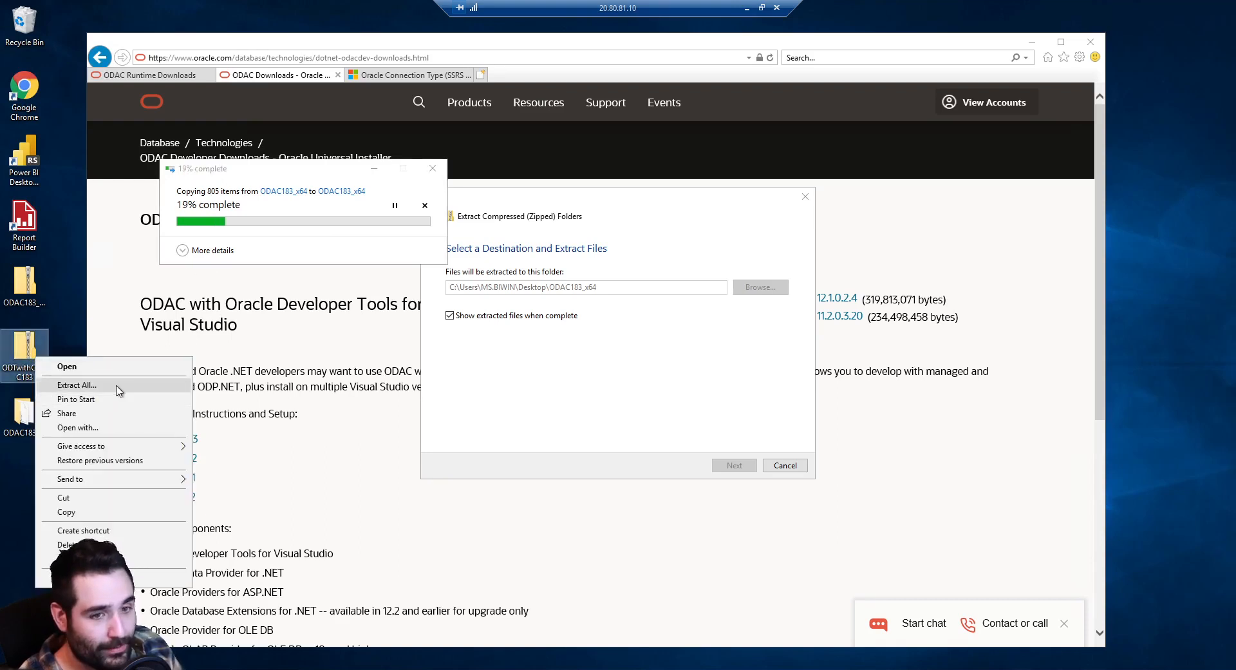
left_click(77, 384)
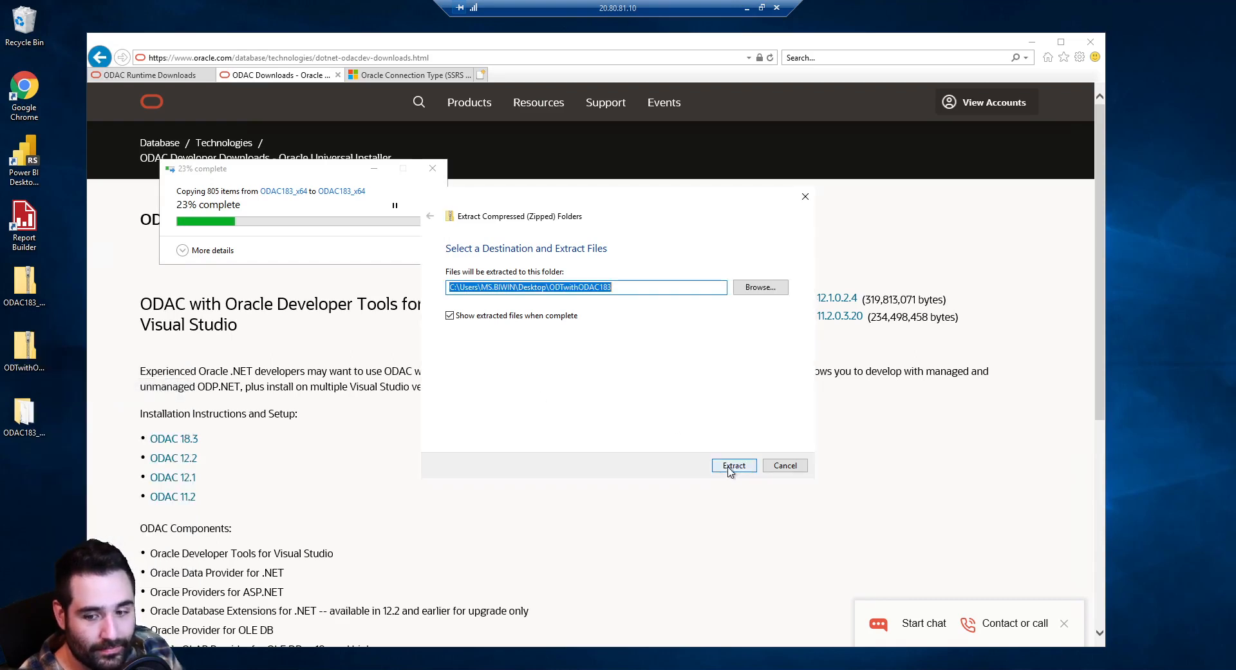
left_click(732, 469)
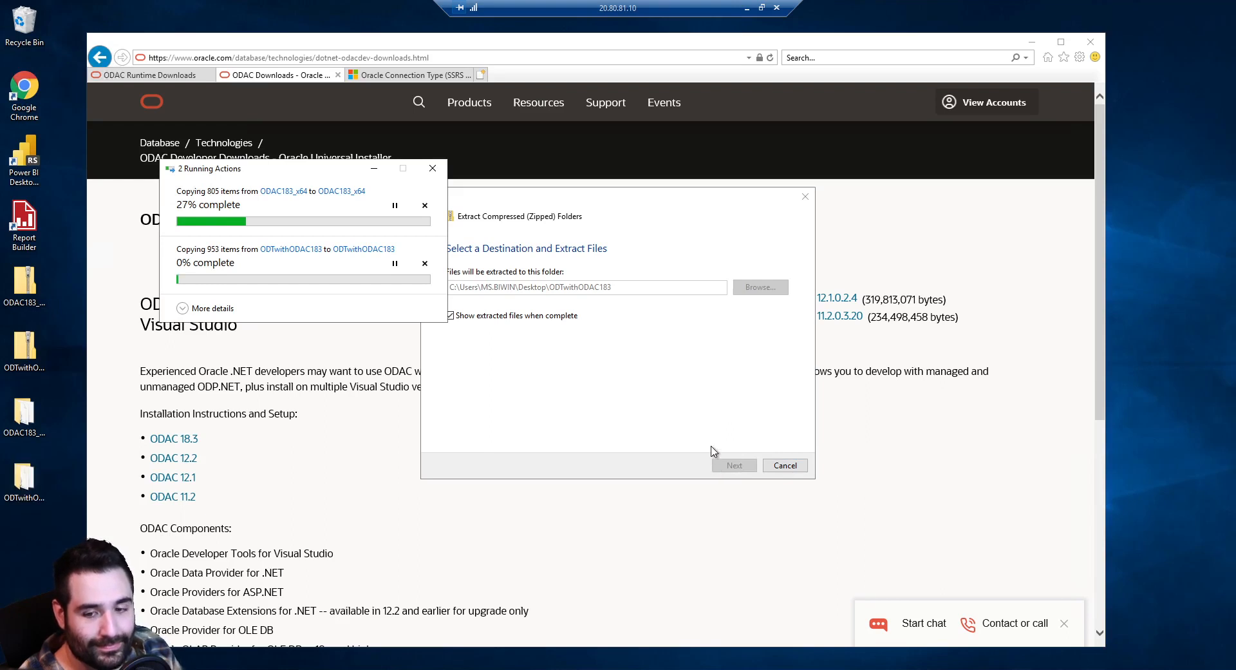
Return to the ODAC downloads page and scroll through its contents
left_click(335, 433)
scroll(335, 436, "down", 2)
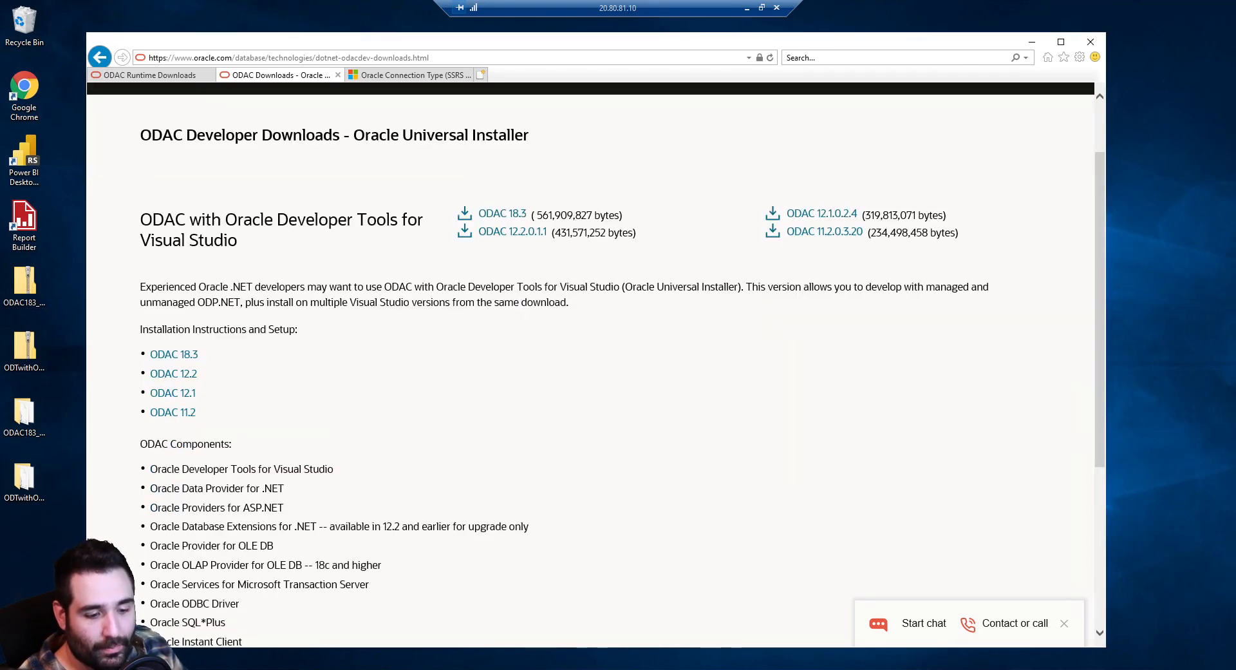
scroll(267, 572, "down", 5)
scroll(270, 571, "up", 7)
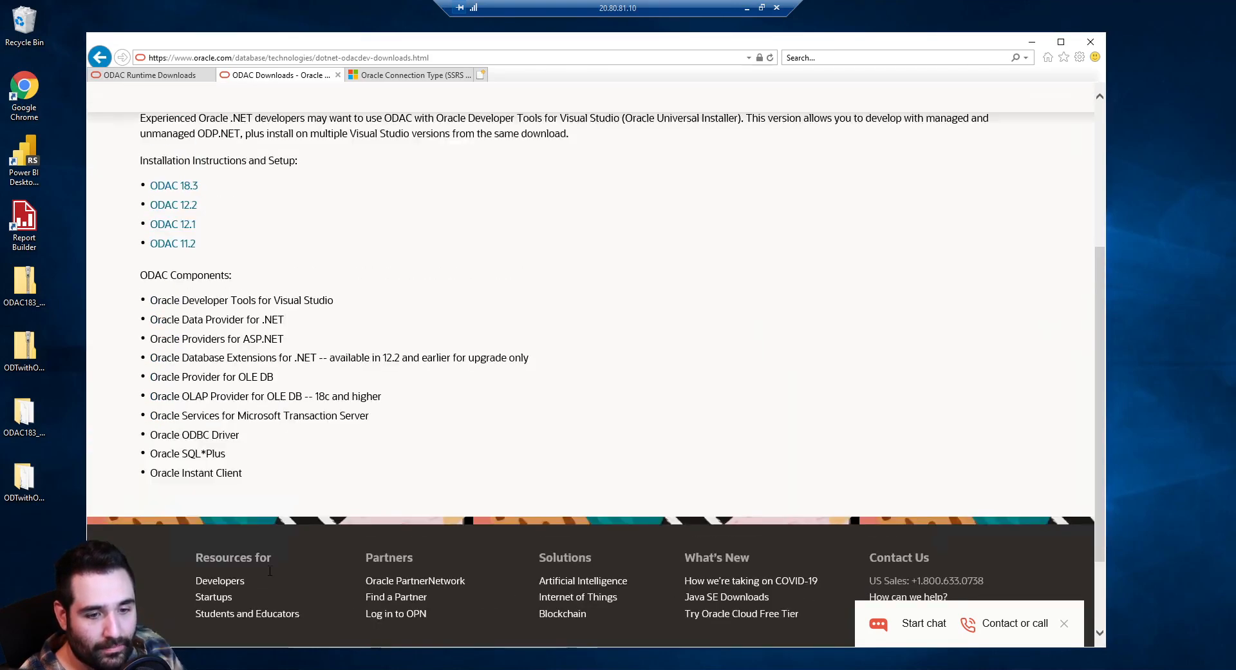
scroll(287, 568, "down", 4)
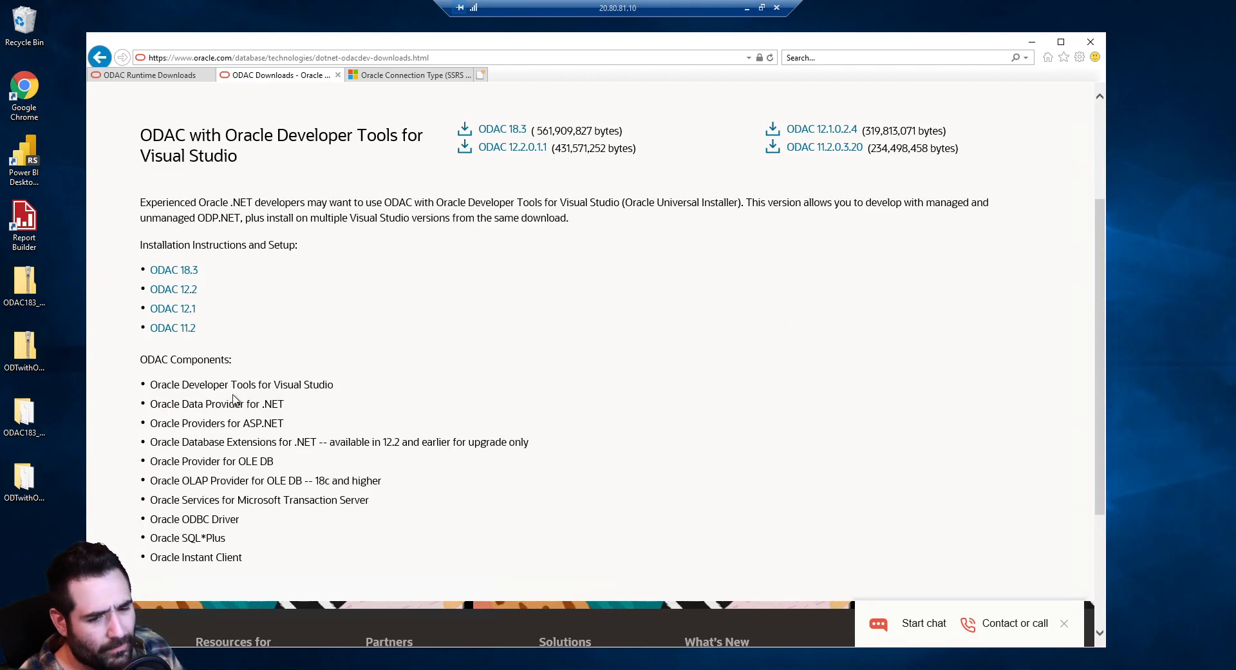
Highlight the Oracle Developer Tools for Visual Studio and Oracle Data Provider for .NET component lines
double_click(164, 383)
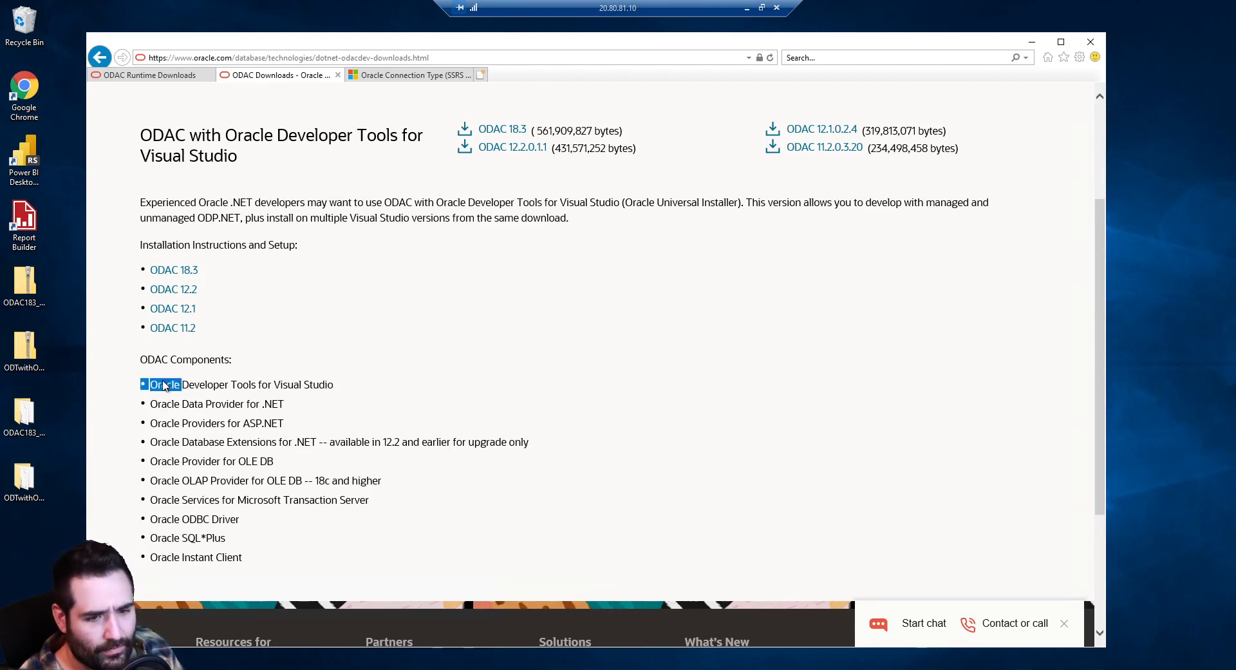
triple_click(329, 385)
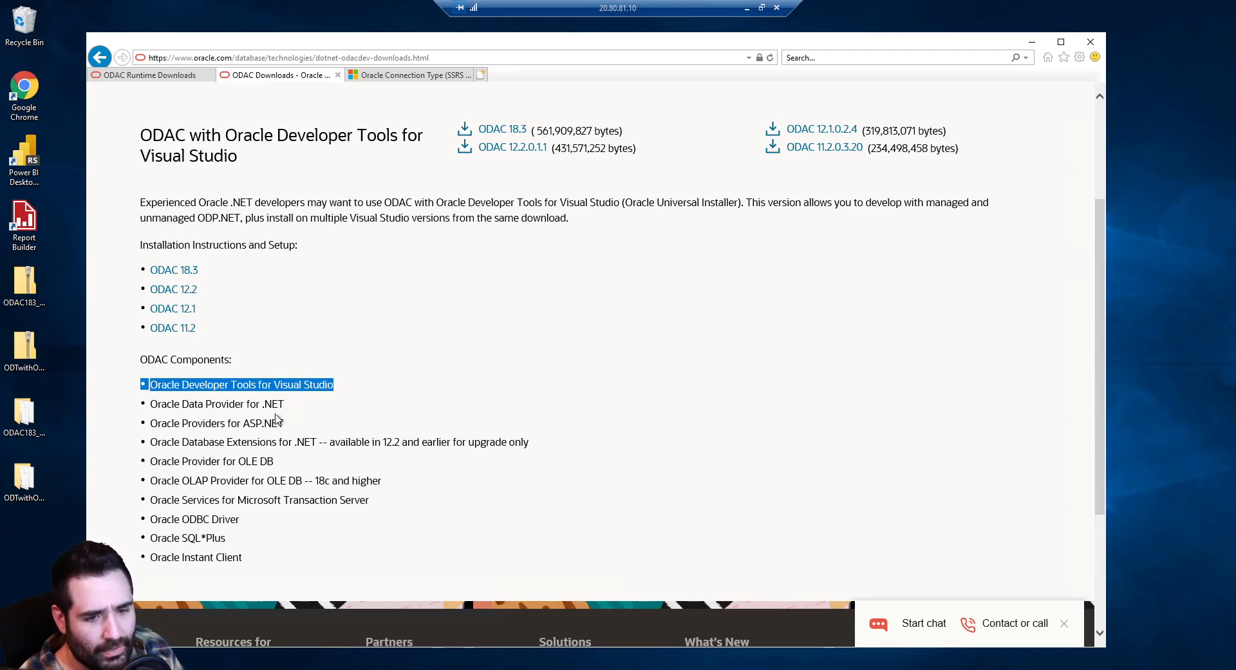
left_click_drag(138, 404, 313, 406)
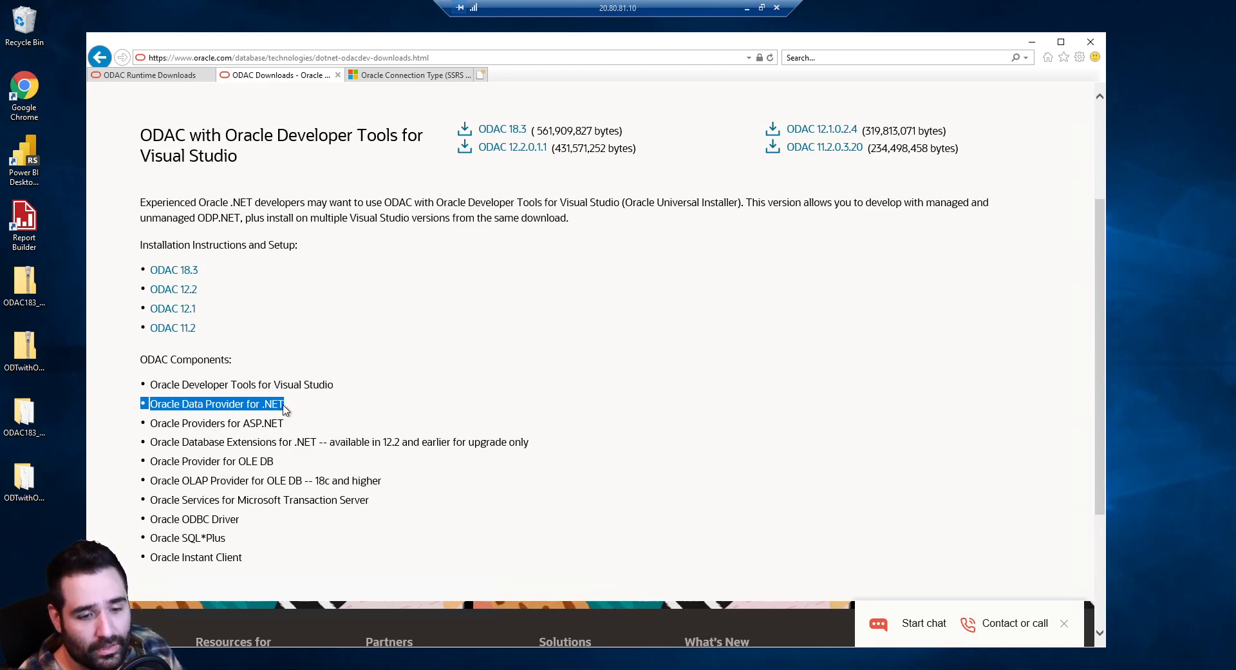
left_click_drag(318, 416, 120, 499)
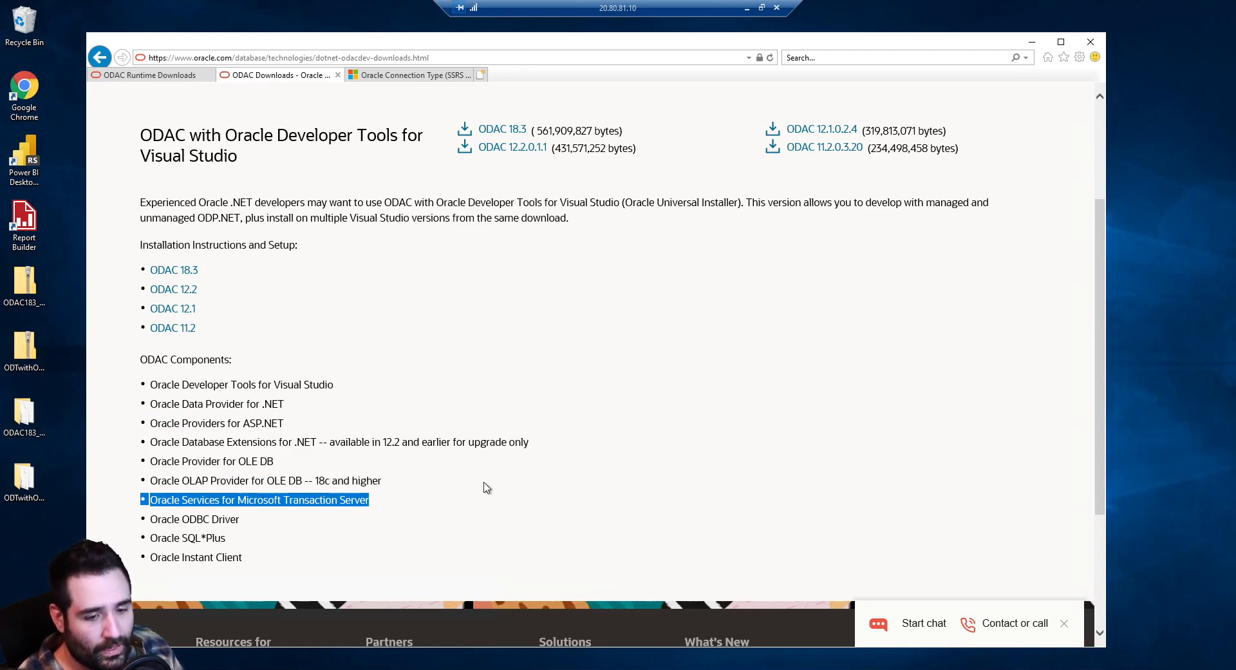
left_click(389, 484)
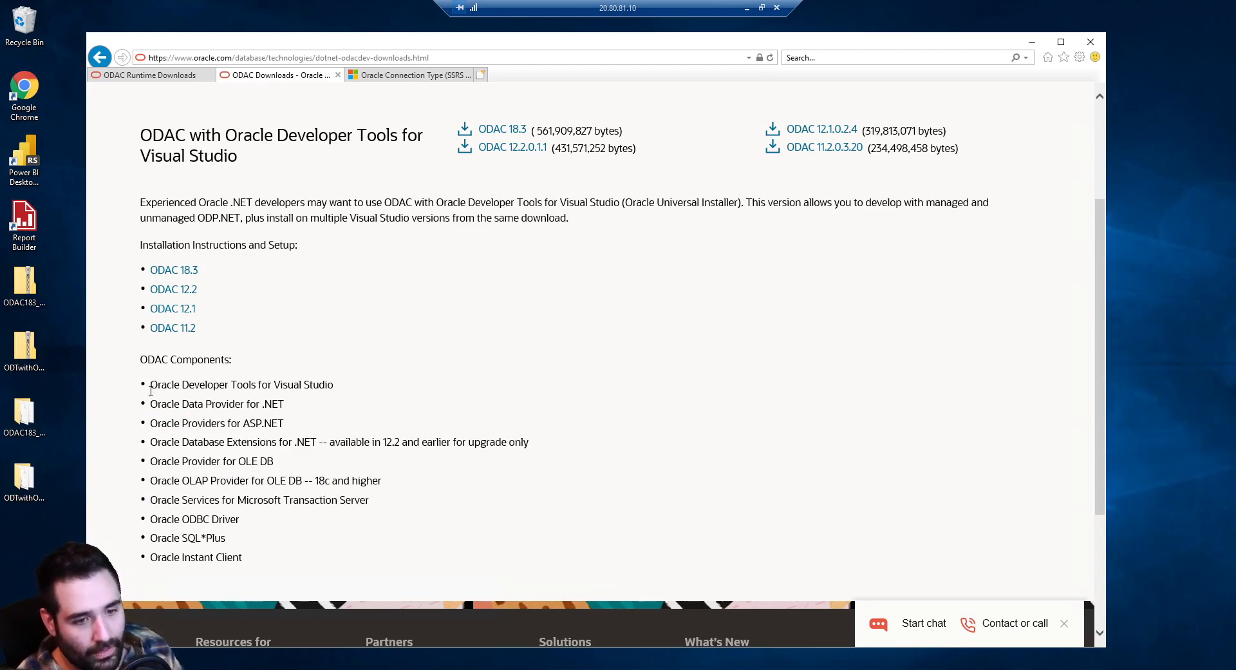
left_click_drag(147, 412, 363, 415)
left_click(363, 415)
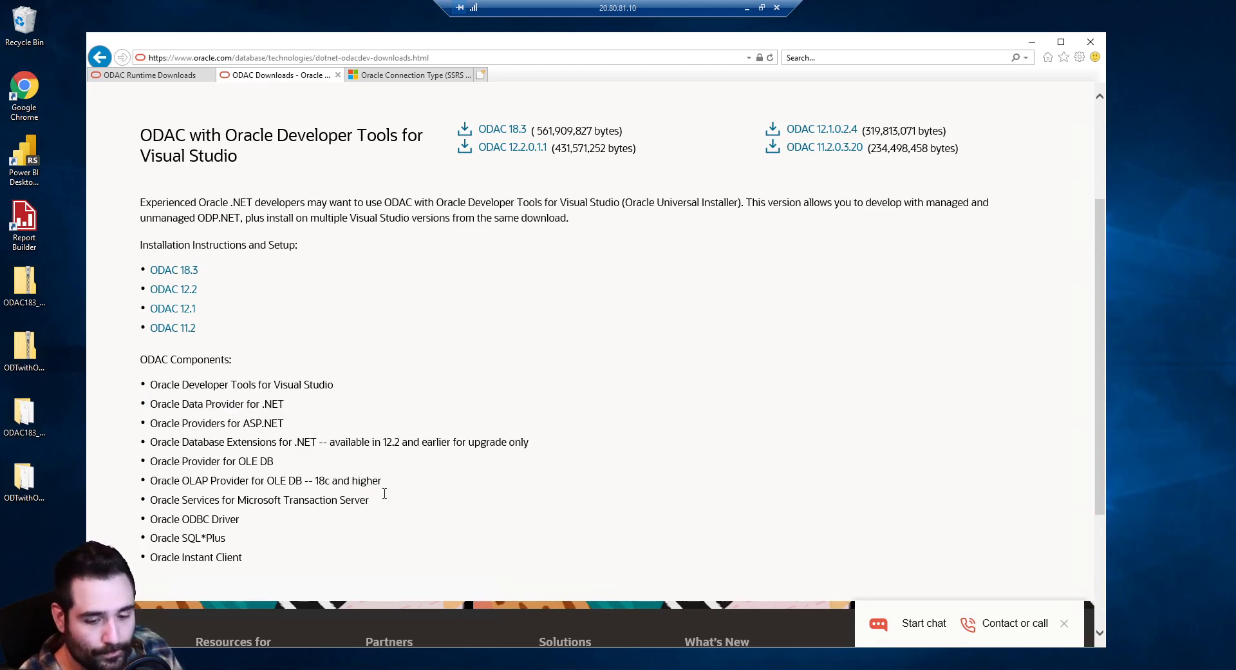
key("alt+Tab")
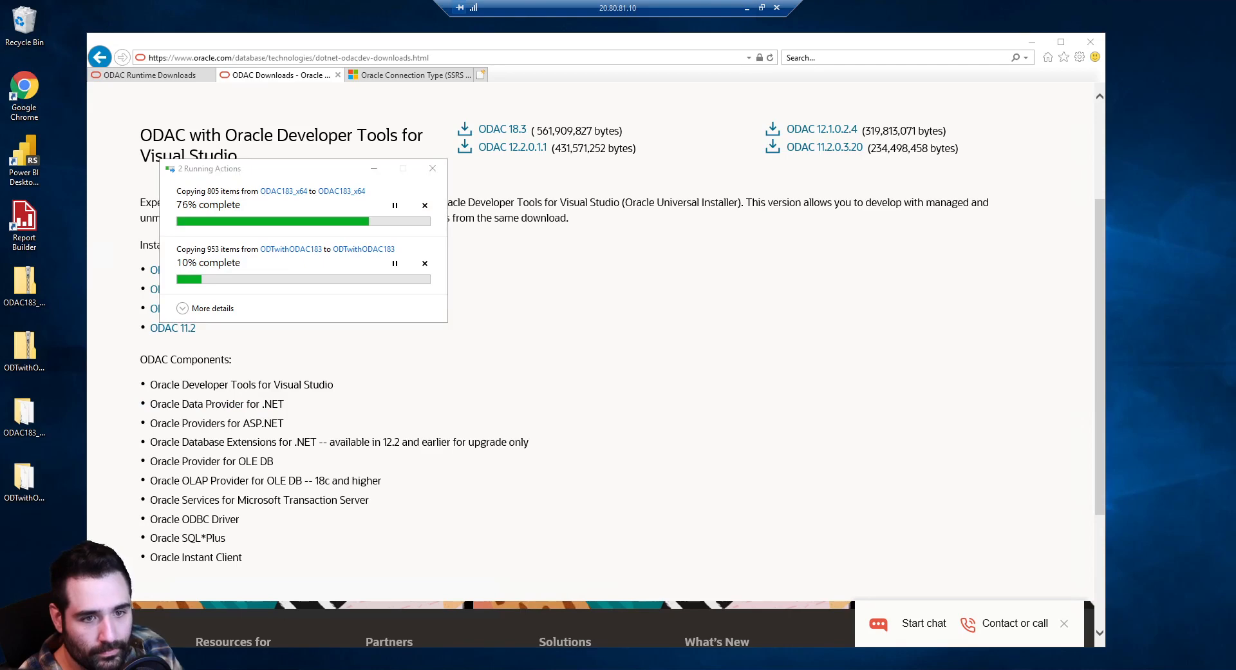
Keep checking the extraction progress until ODAC183_x64 reaches 100% while ODTwithODAC183 continues
key("alt+Tab")
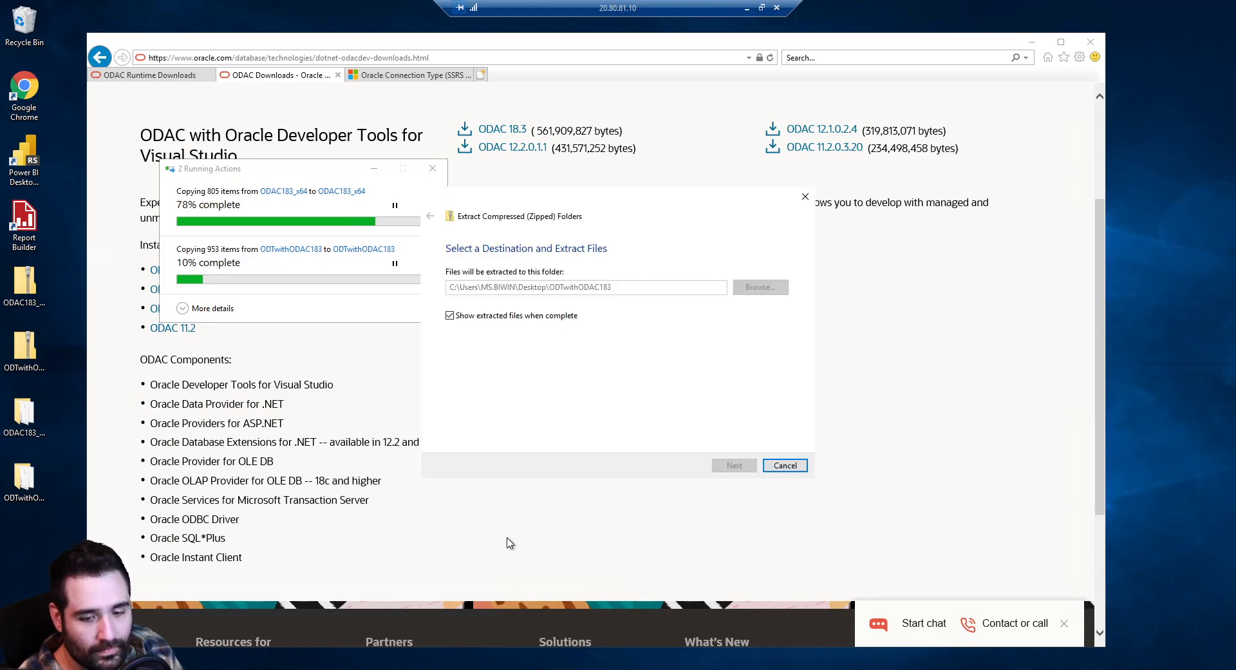
left_click(509, 543)
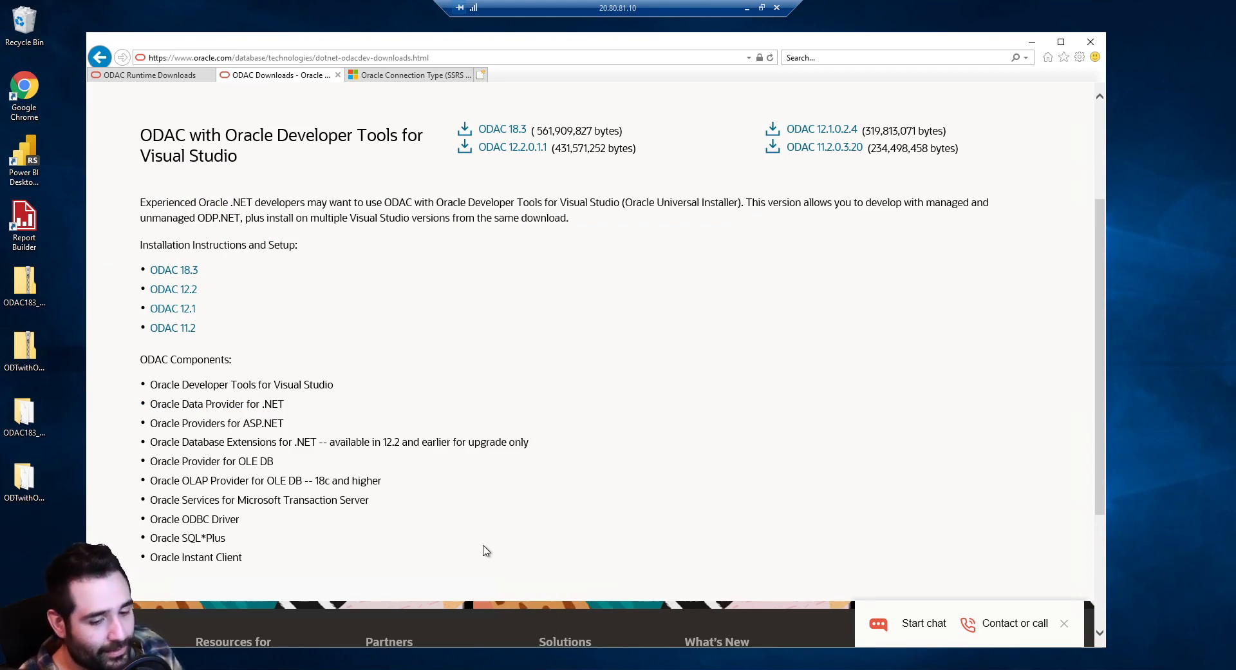
left_click(265, 667)
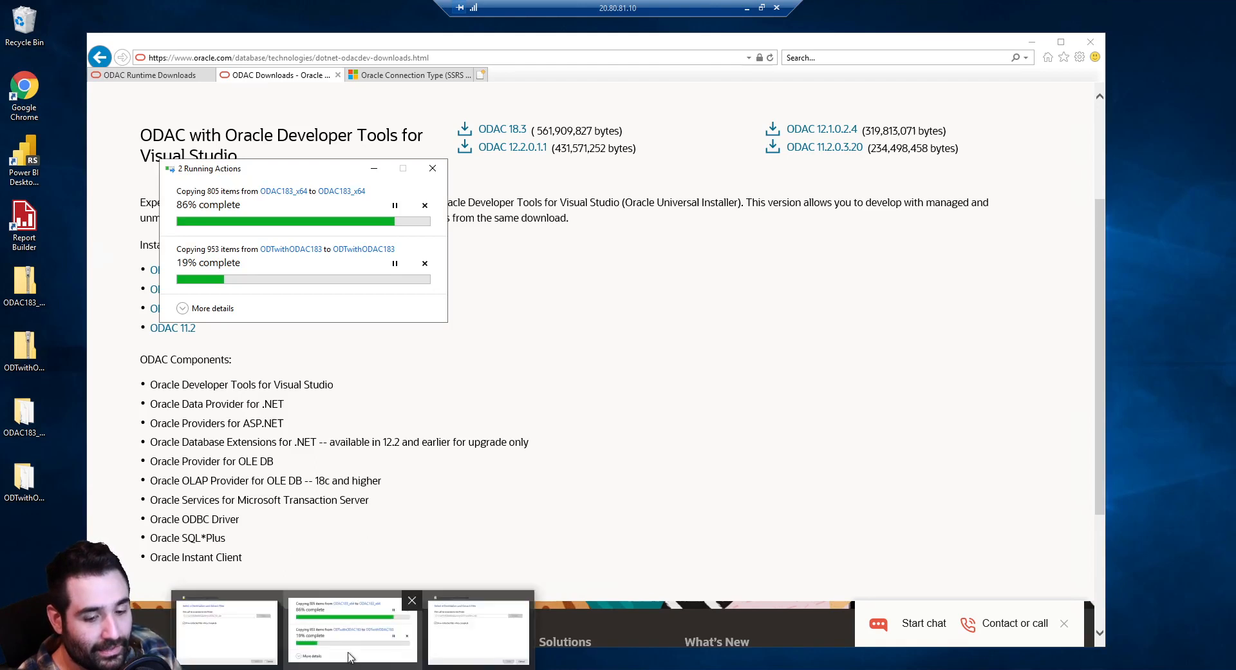
left_click(351, 655)
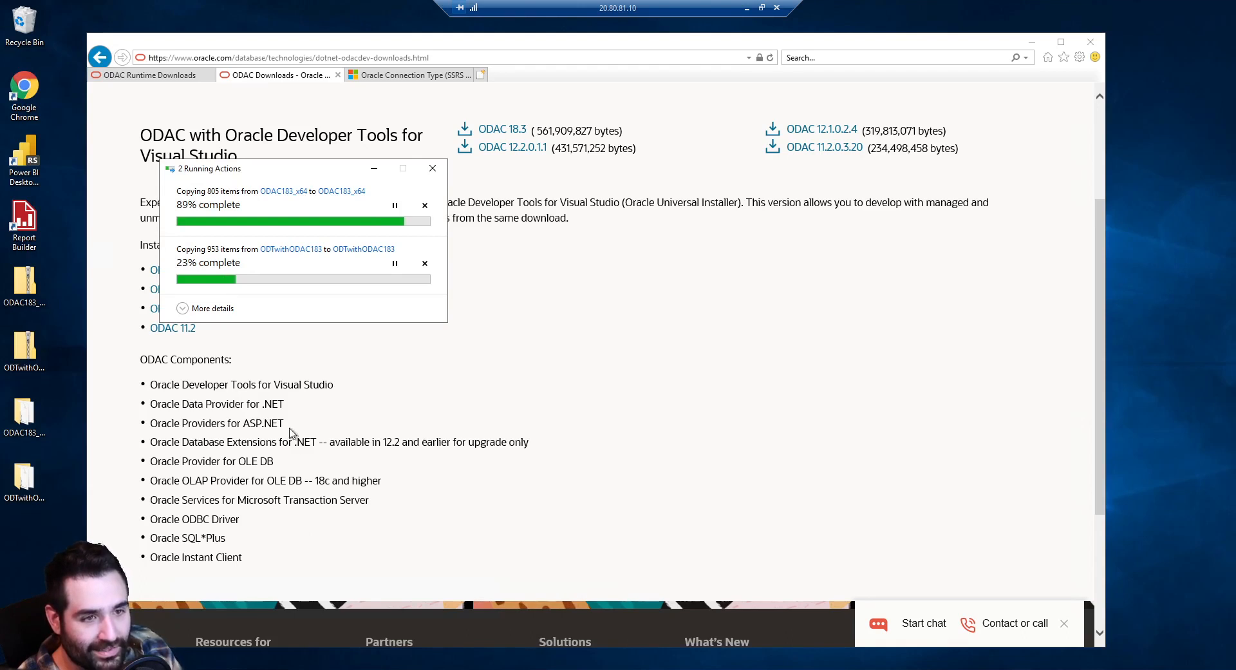
left_click(385, 351)
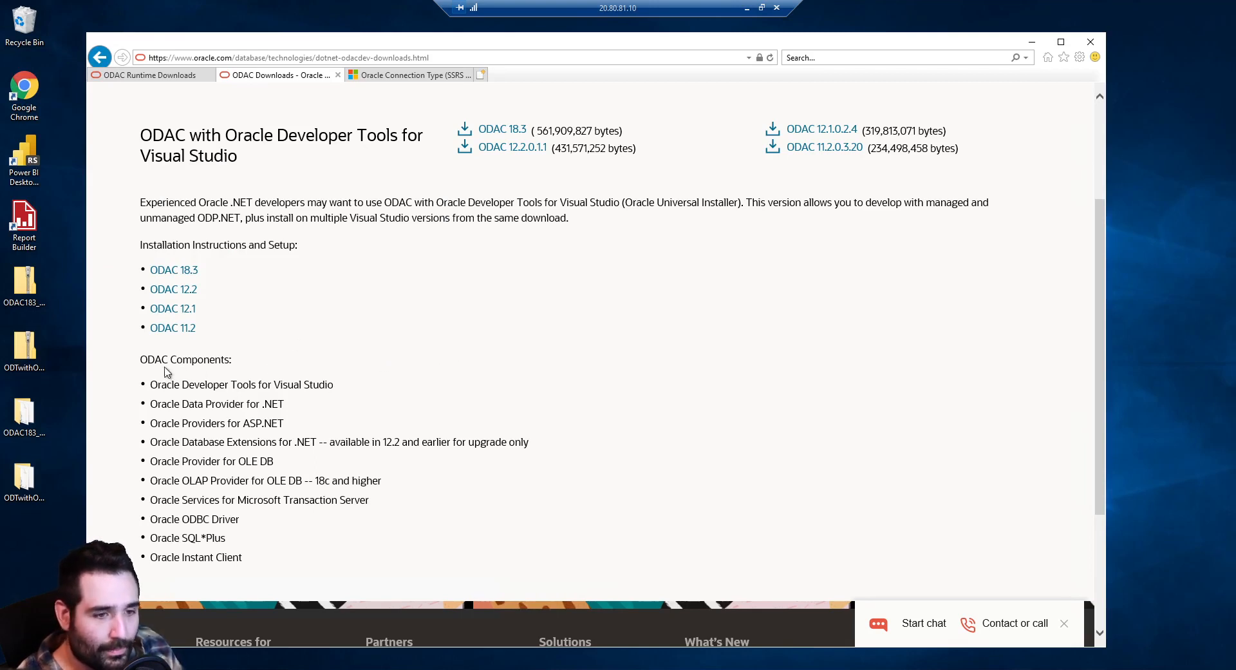
left_click(24, 283)
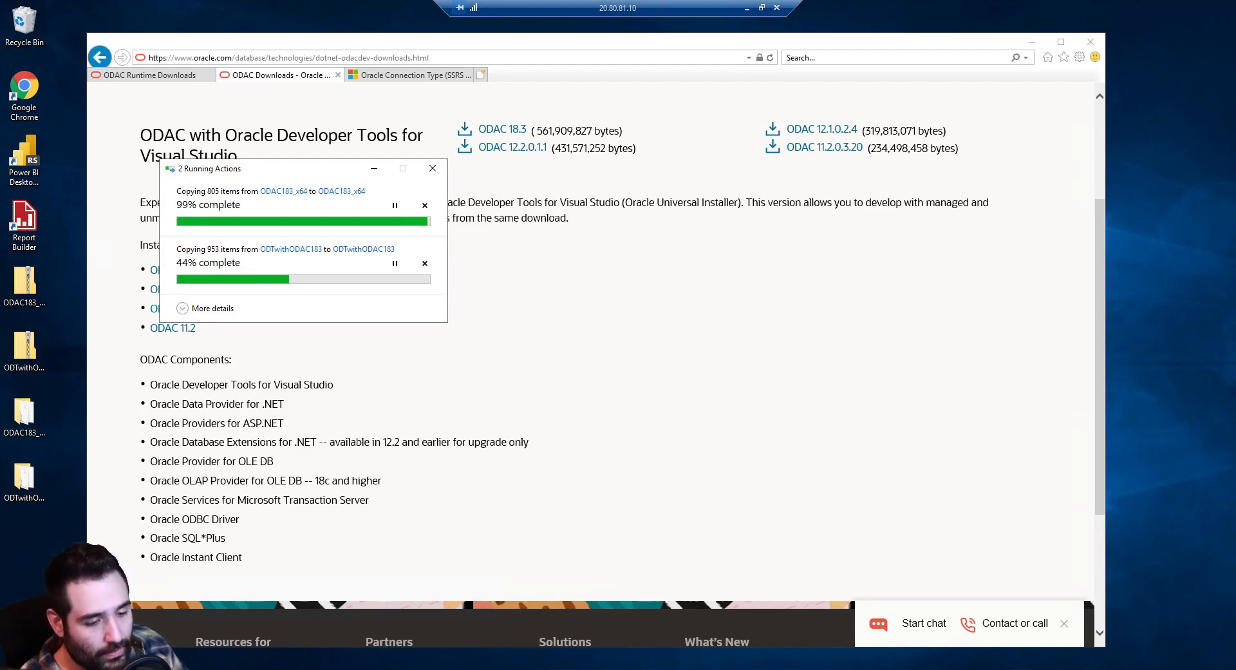
left_click(4, 658)
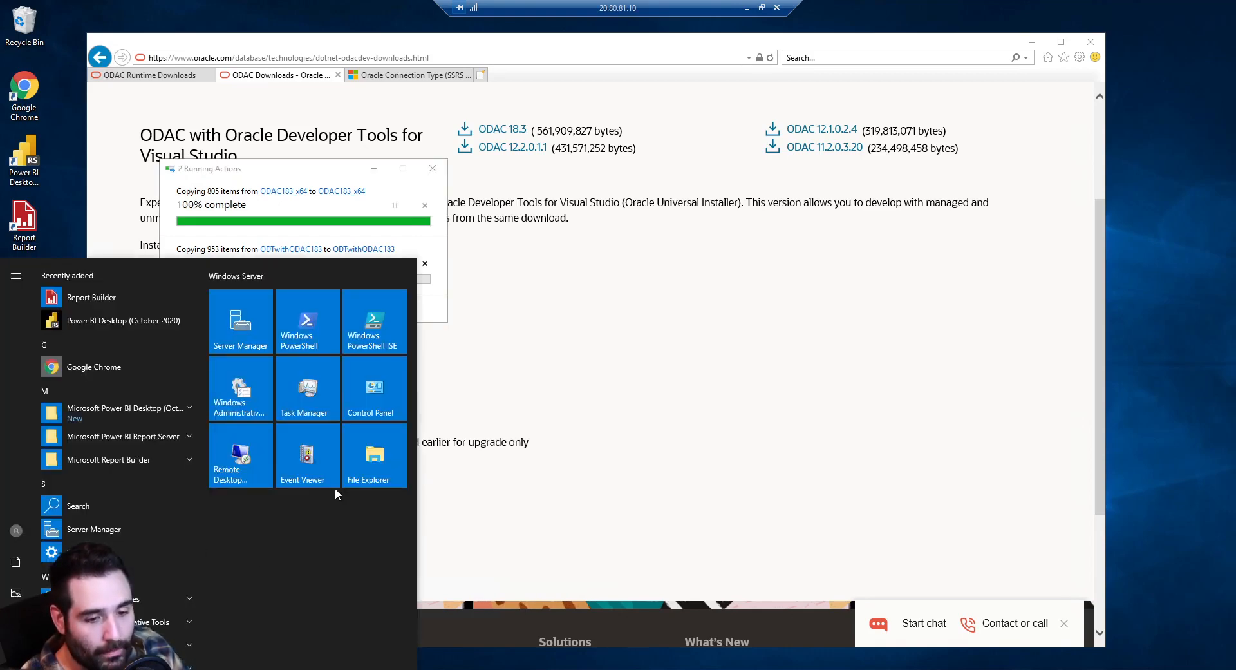
Open a new File Explorer window, close the ODAC183_x64 folder, and show This PC's Properties
left_click(391, 453)
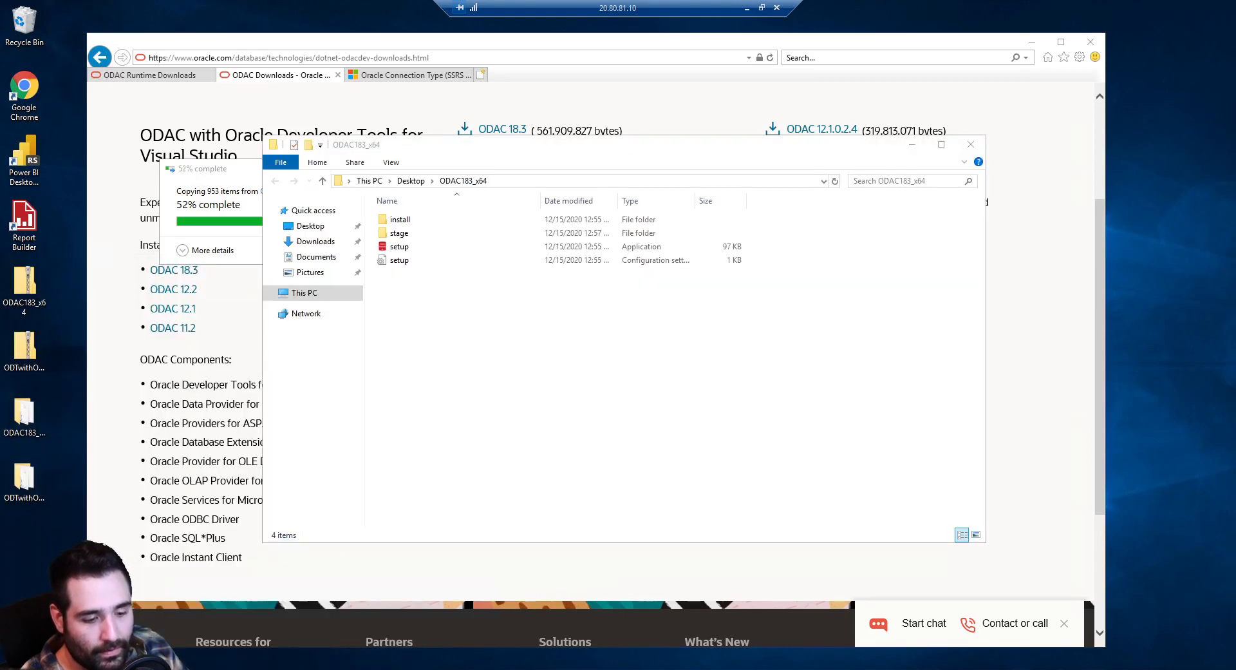
left_click(4, 658)
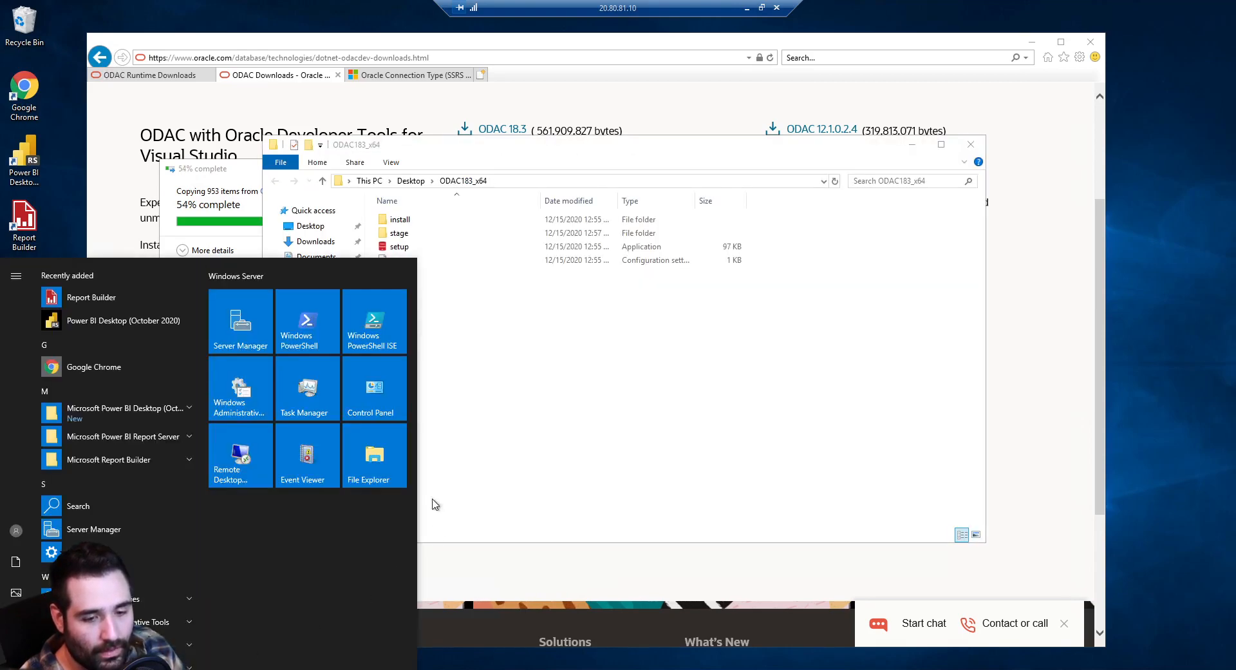
left_click(373, 462)
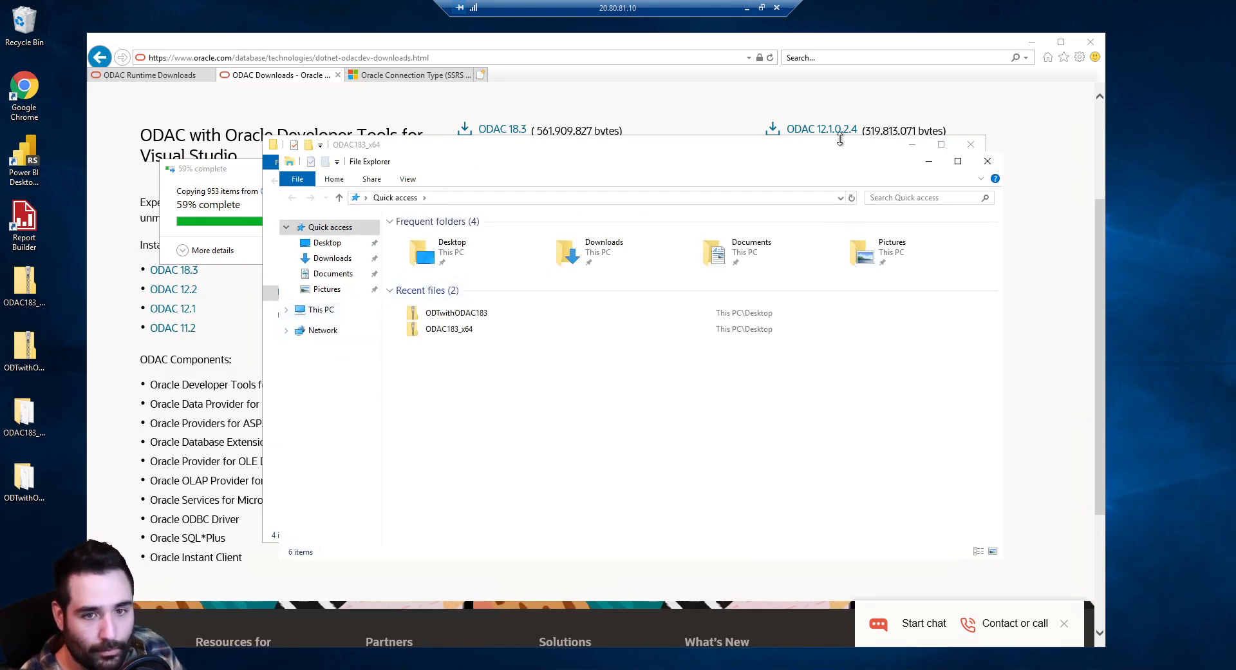
left_click(971, 144)
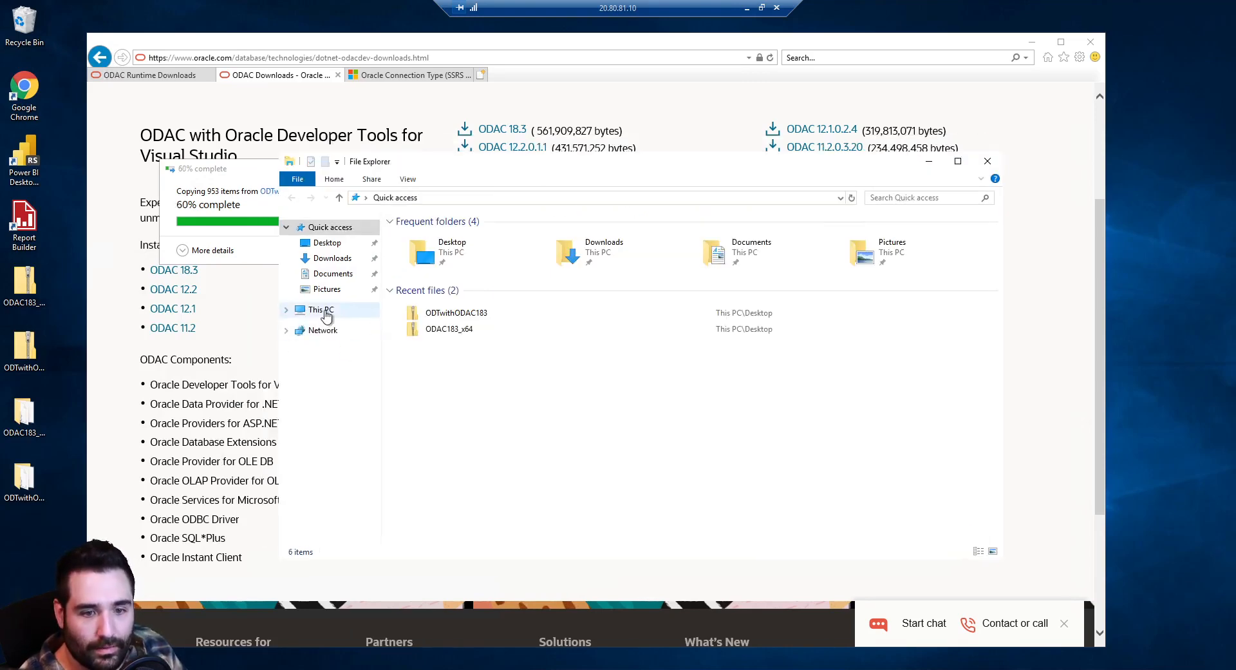
right_click(325, 311)
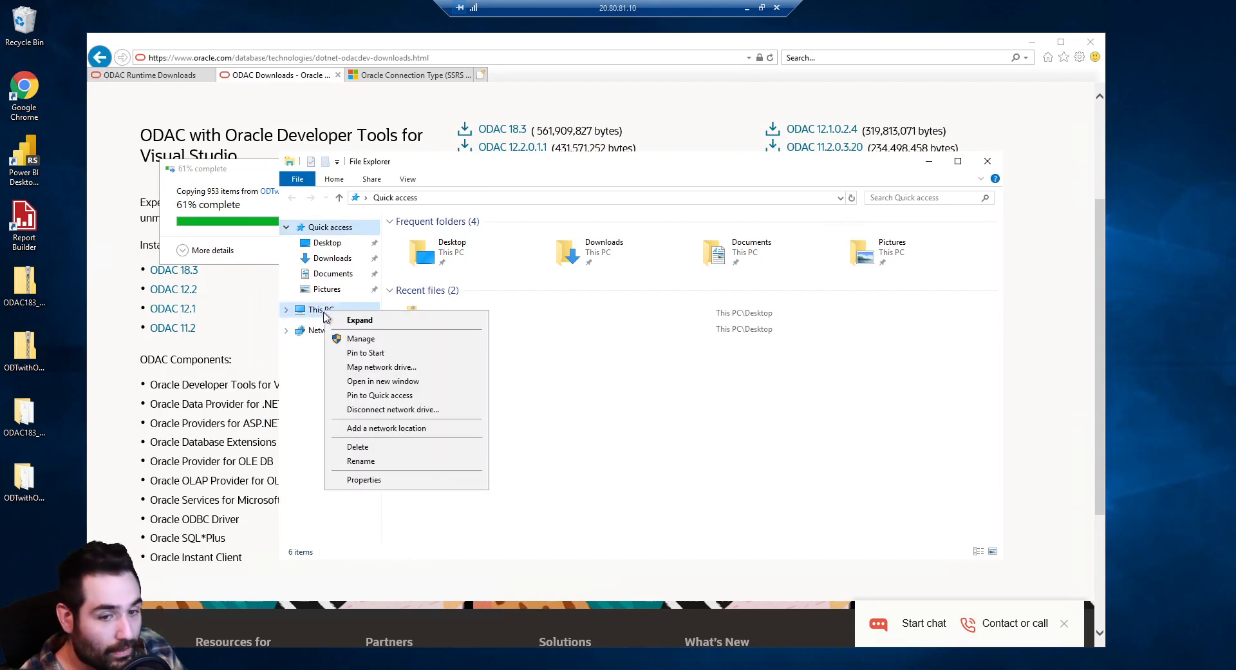
left_click(365, 480)
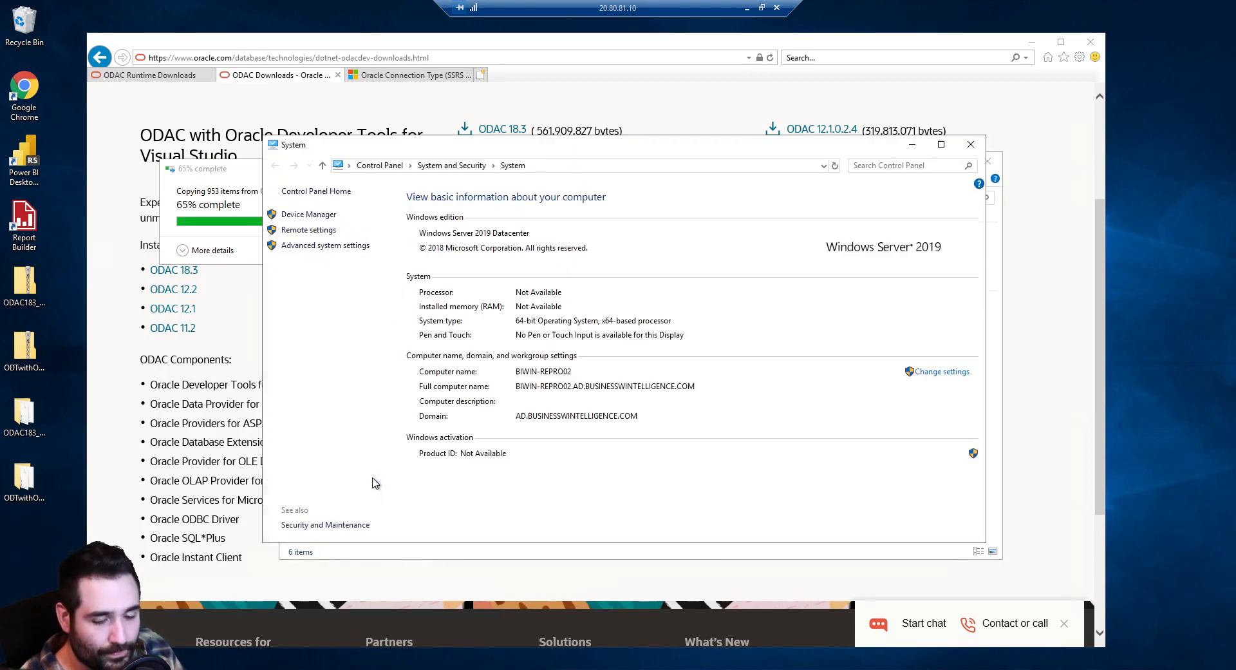
From Advanced system settings, inspect the system Path variable's entries in Environment Variables, leaving them unchanged
left_click(358, 247)
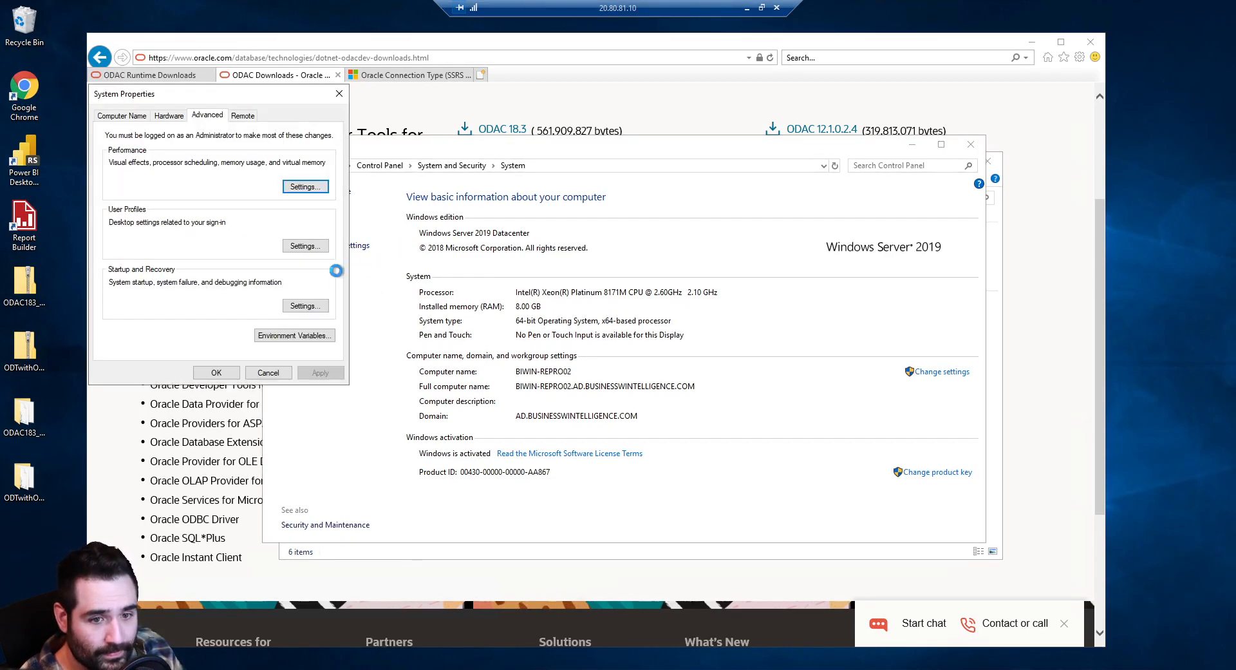
left_click(293, 336)
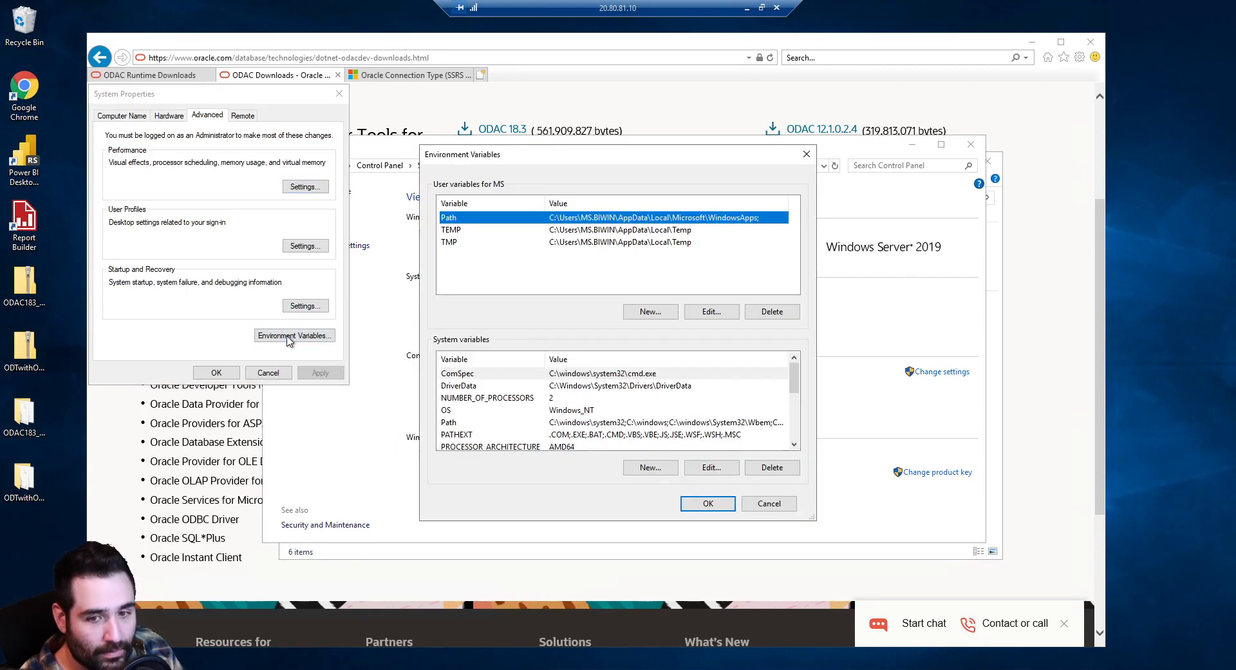
left_click_drag(509, 154, 251, 128)
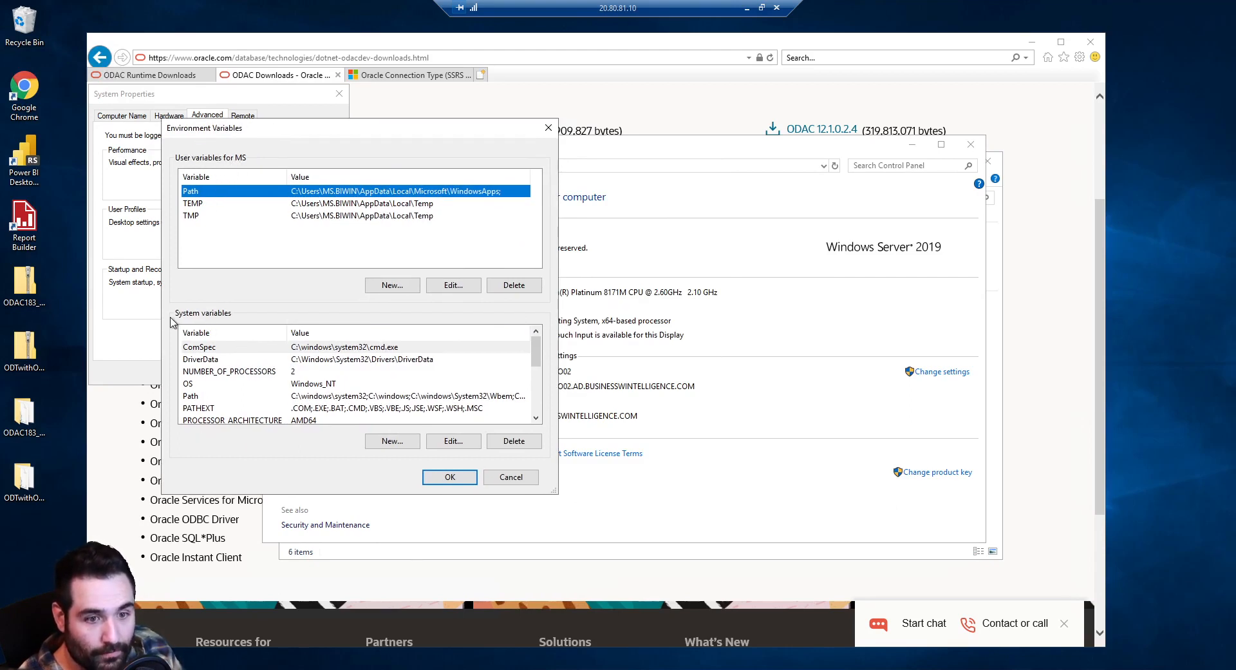
left_click(270, 397)
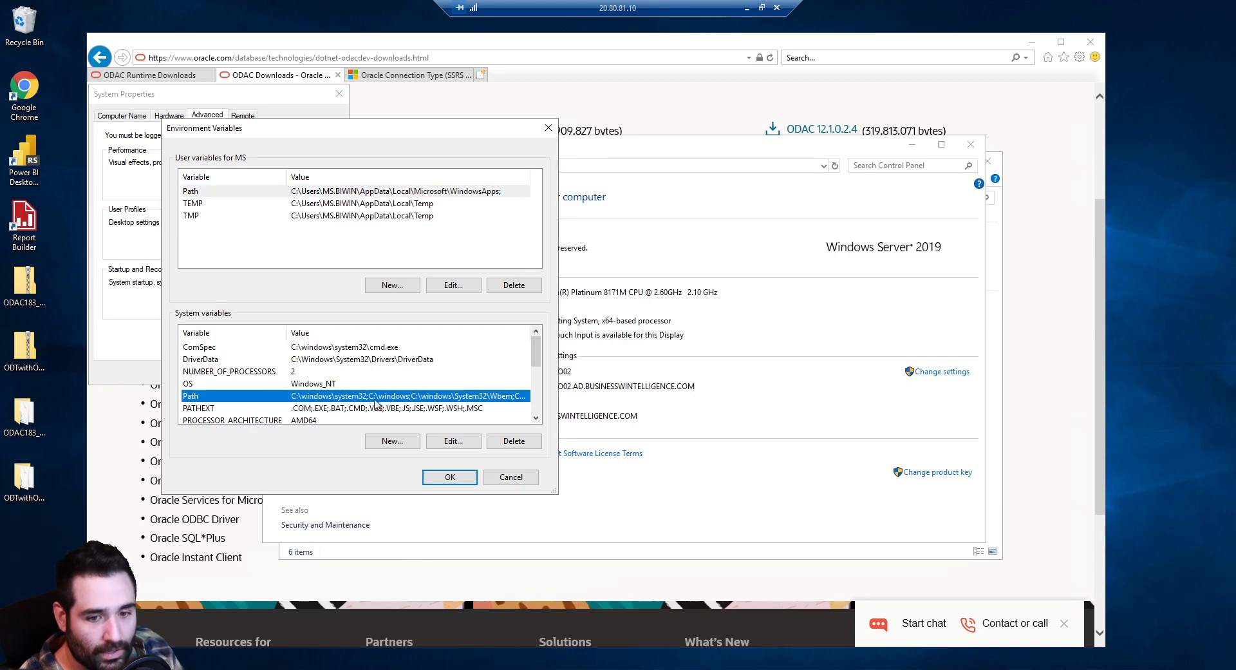
left_click(452, 443)
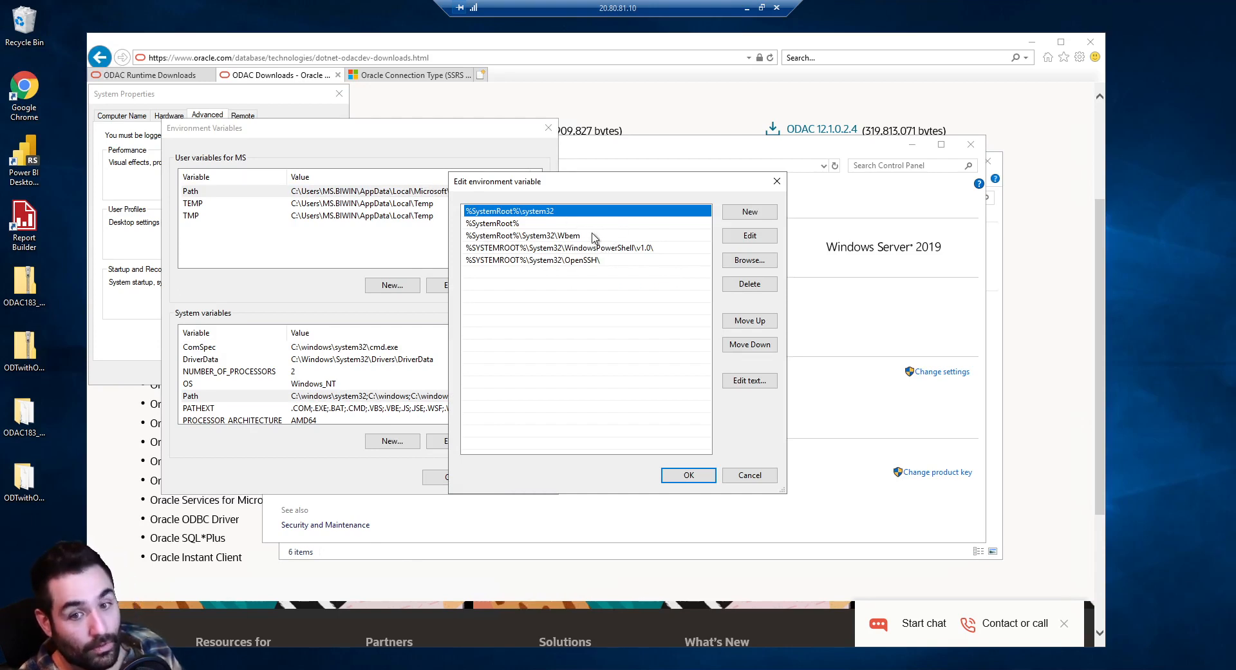
left_click(739, 476)
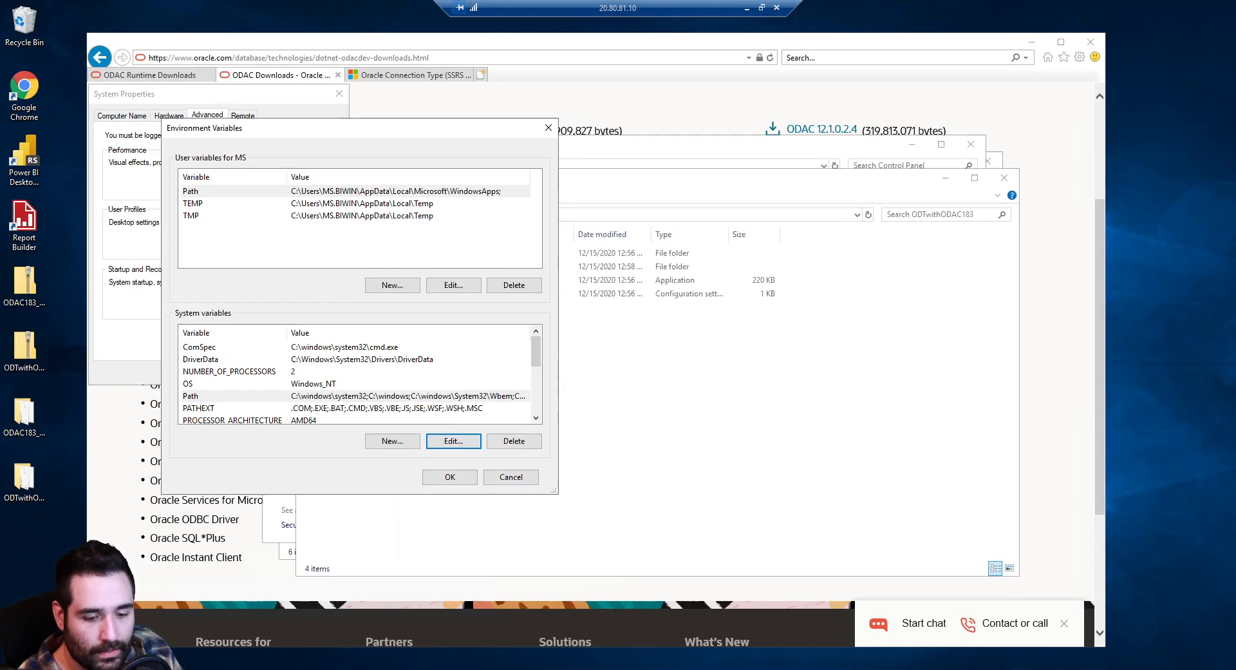
Close the ODTwithODAC183 window and run setup from the ODAC183_x64 folder to launch Oracle Universal Installer
left_click(300, 669)
right_click(300, 669)
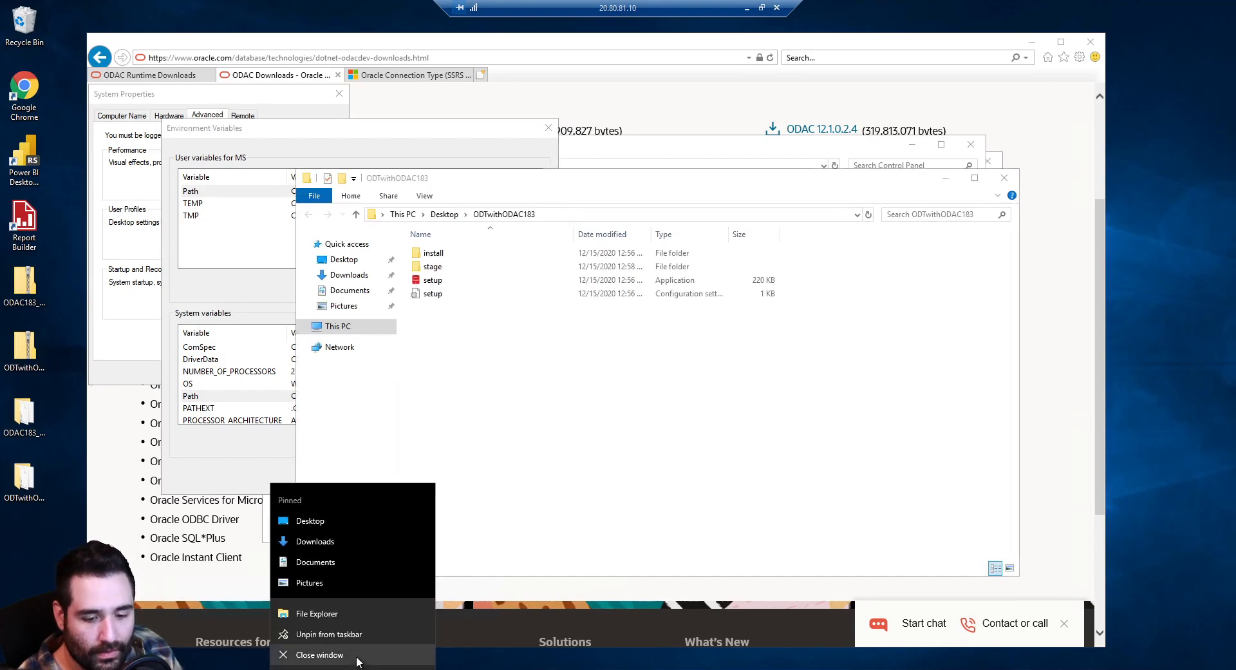
left_click(309, 655)
double_click(24, 416)
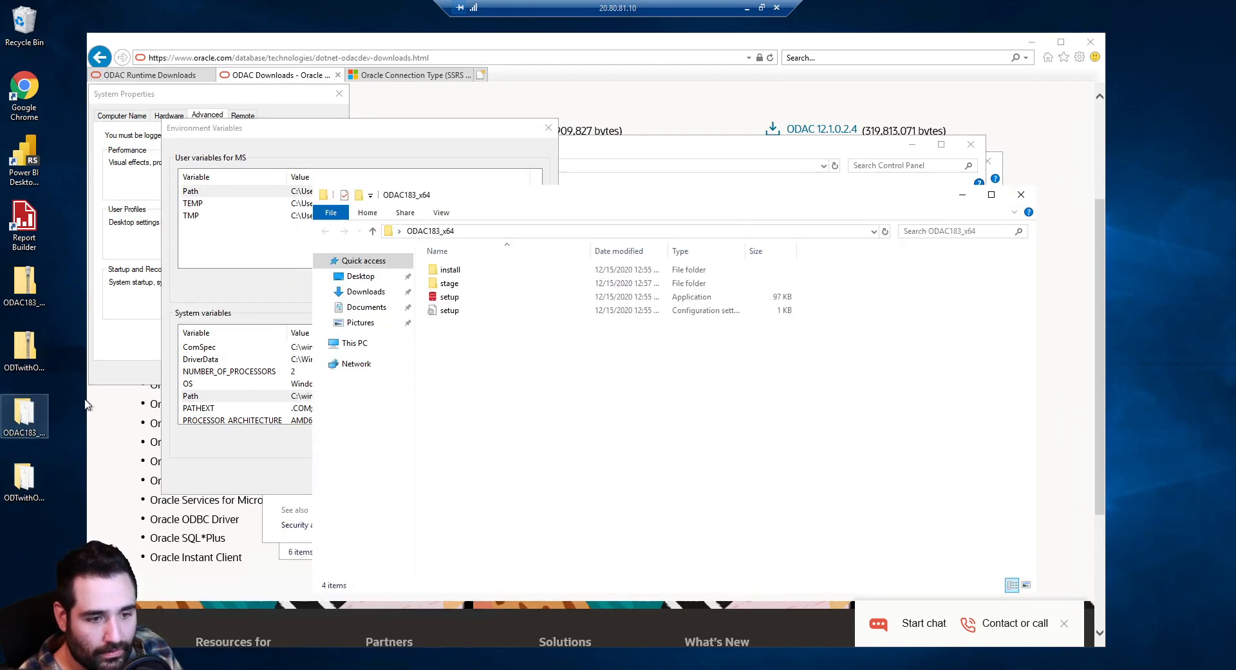
double_click(460, 298)
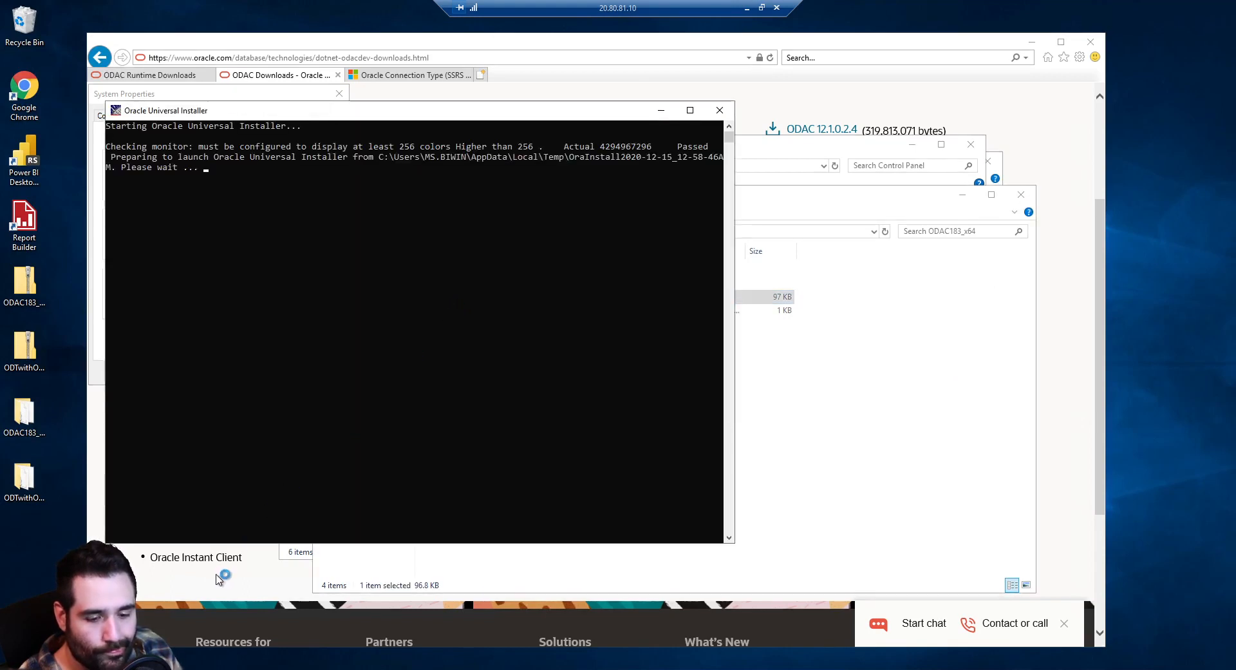
key("super")
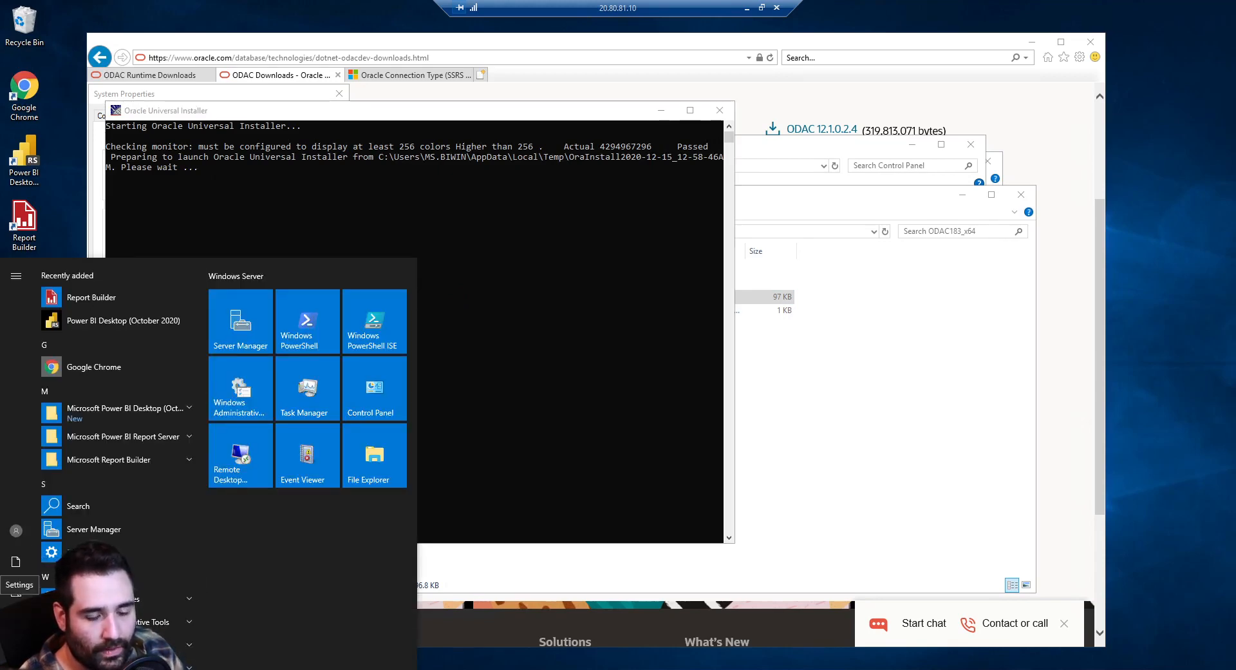
Search the Windows (C:) drive for machine.config in File Explorer
left_click(363, 458)
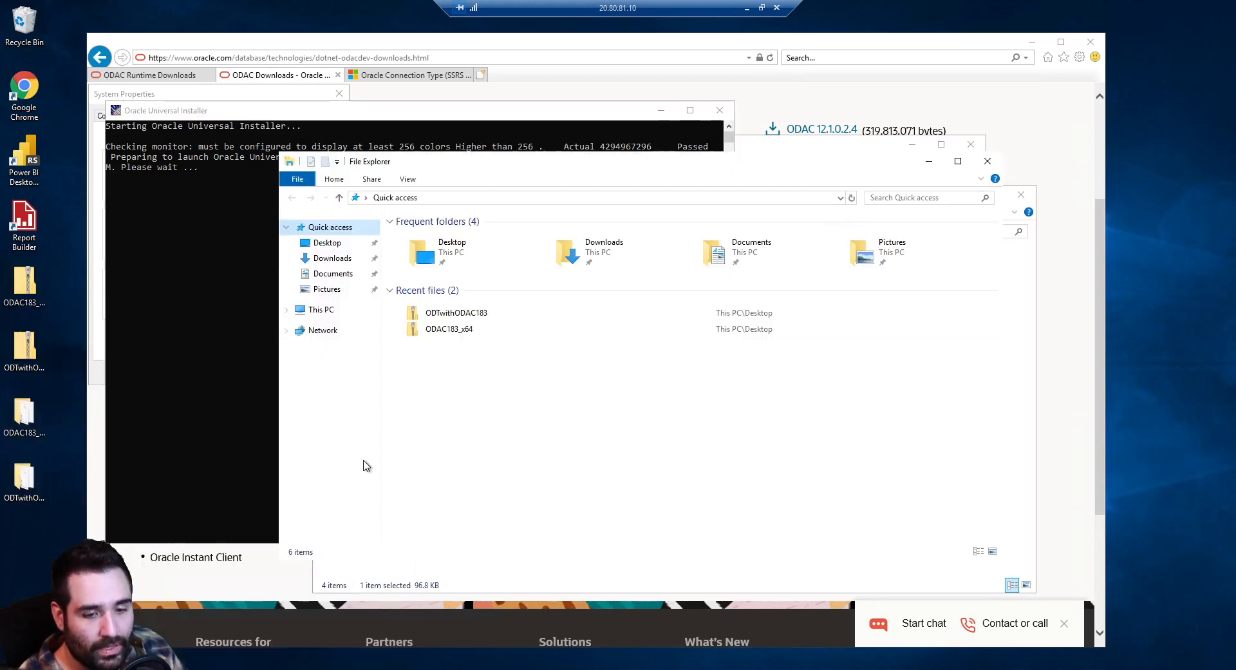
left_click(325, 310)
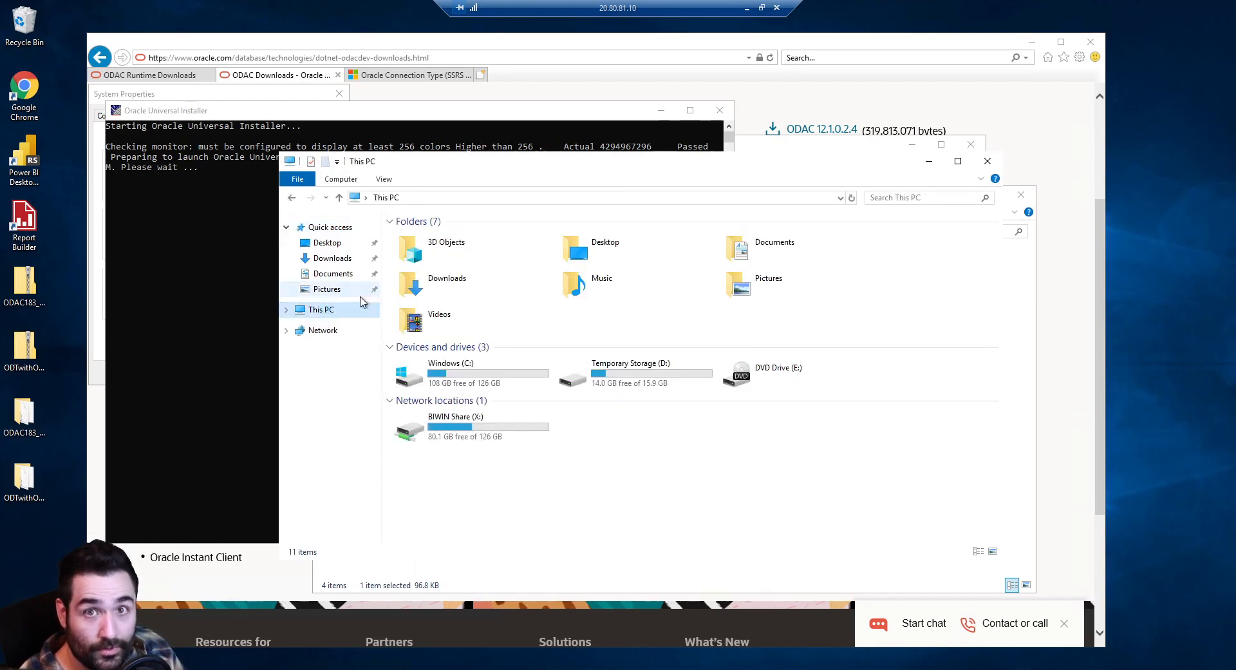
double_click(504, 372)
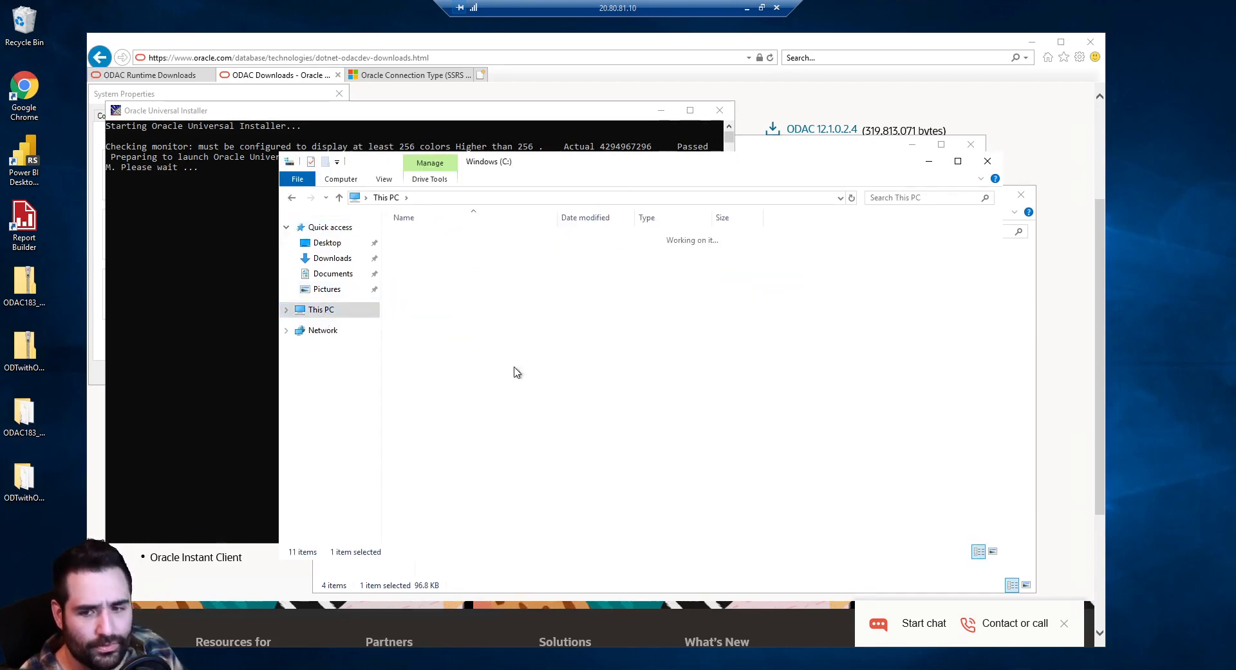
left_click(886, 200)
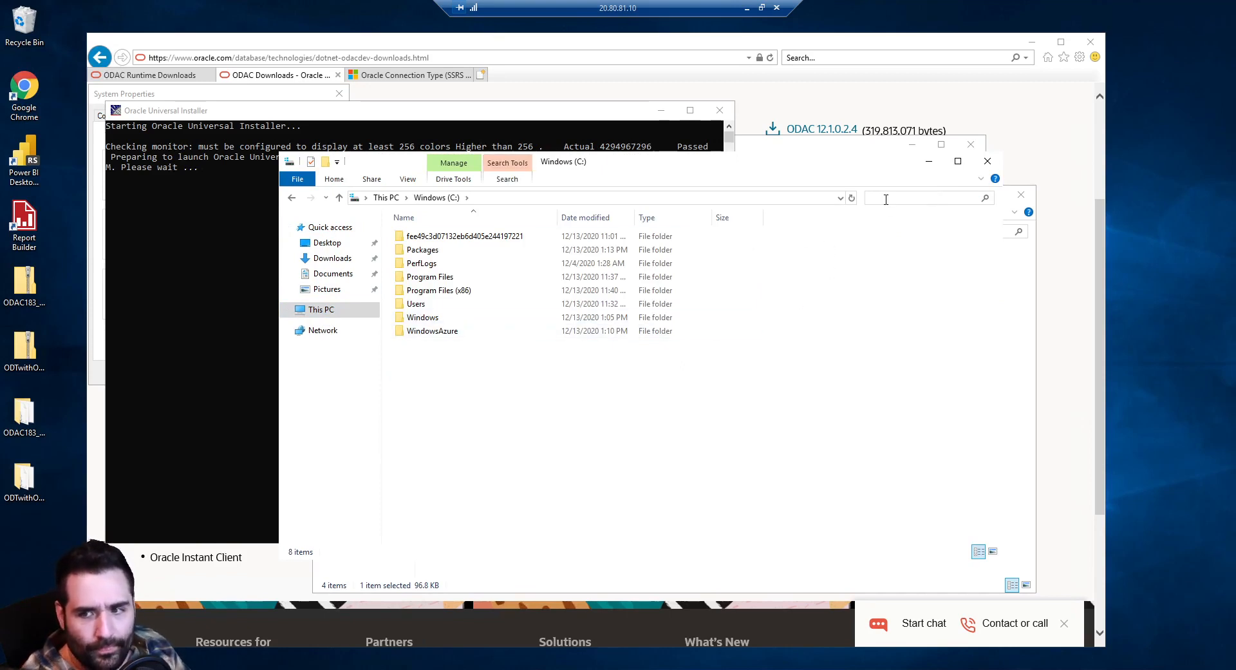
type("m")
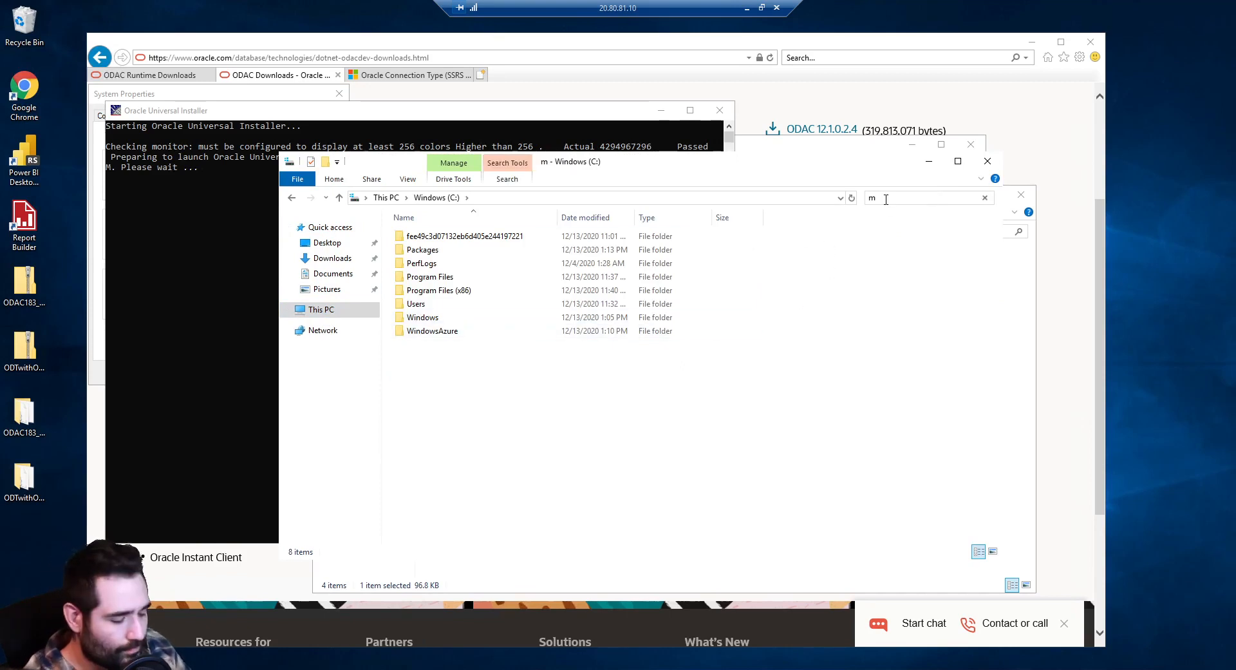
type("achine")
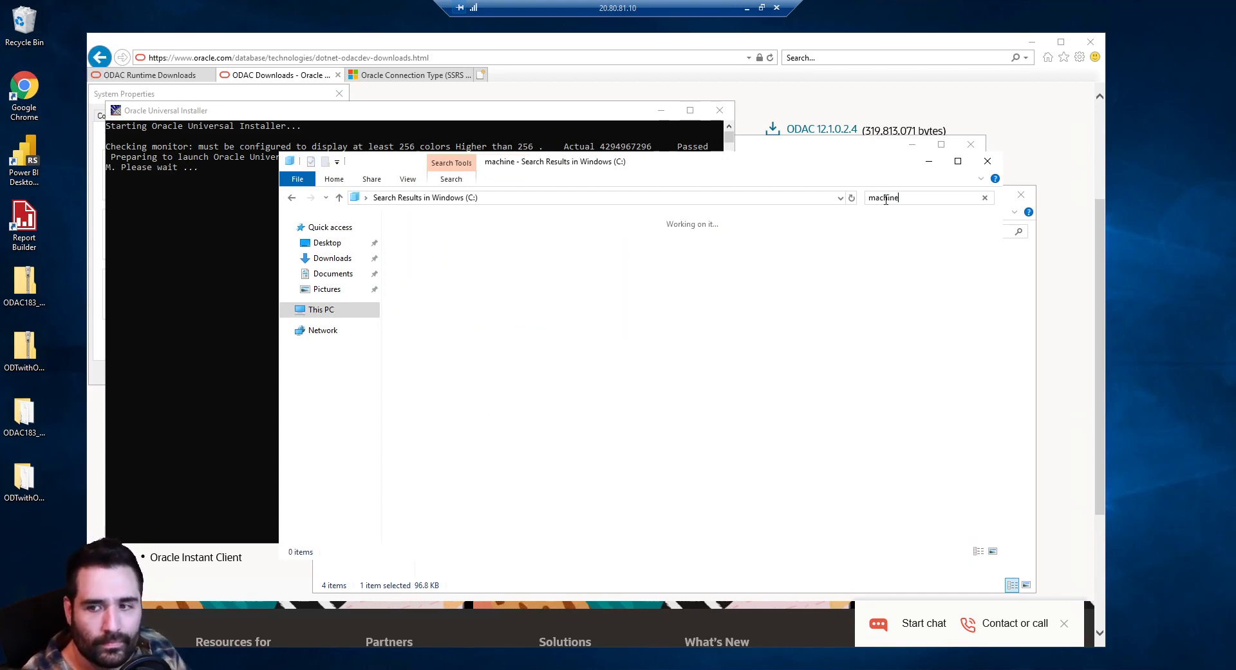
type(".config")
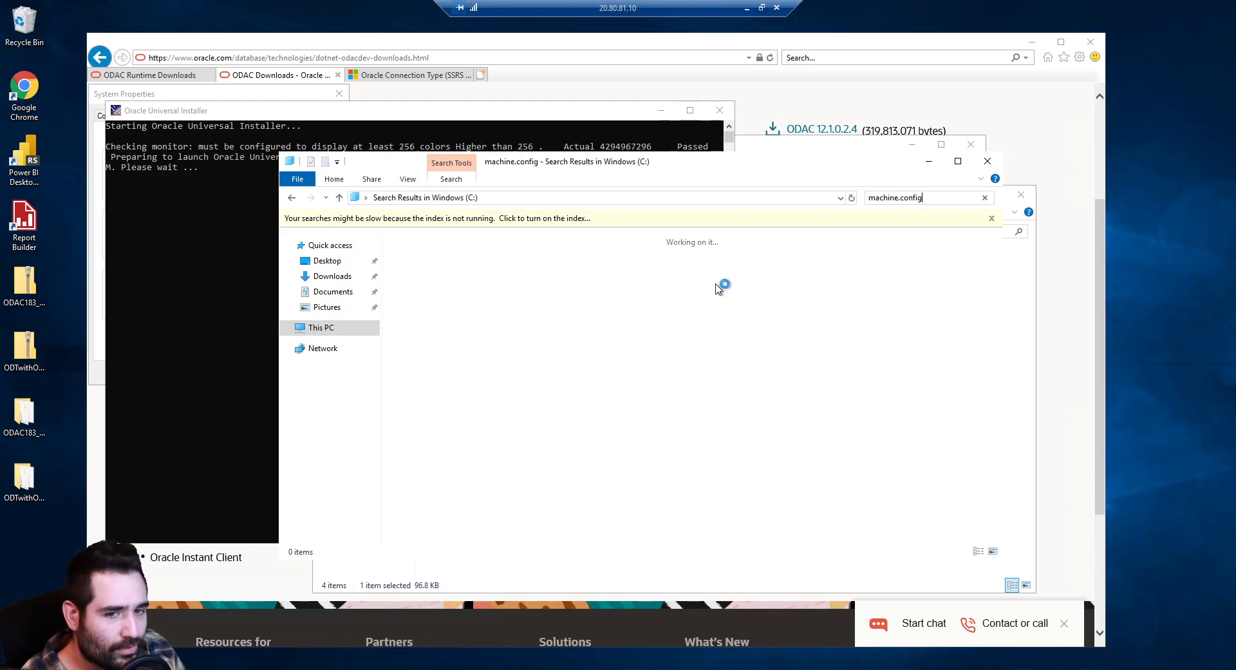
Minimize the search window and move the Environment Variables dialog to the left
left_click(930, 162)
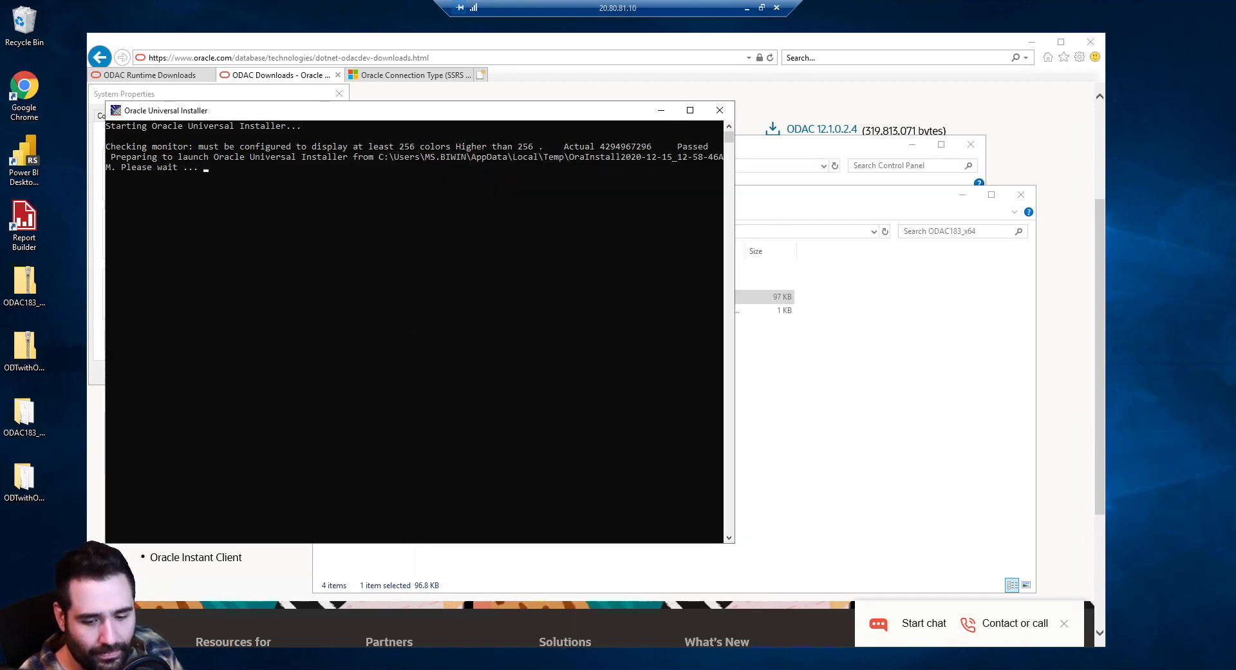
key("alt+Tab")
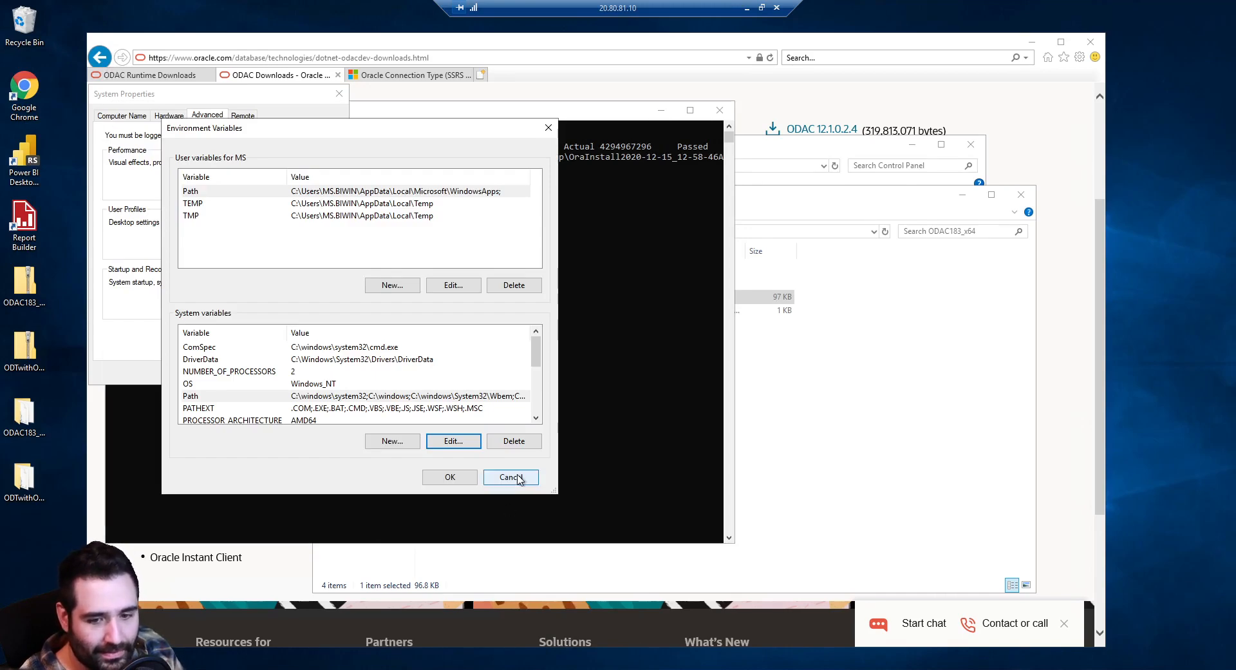
left_click_drag(487, 132, 346, 148)
left_click_drag(346, 62, 328, 76)
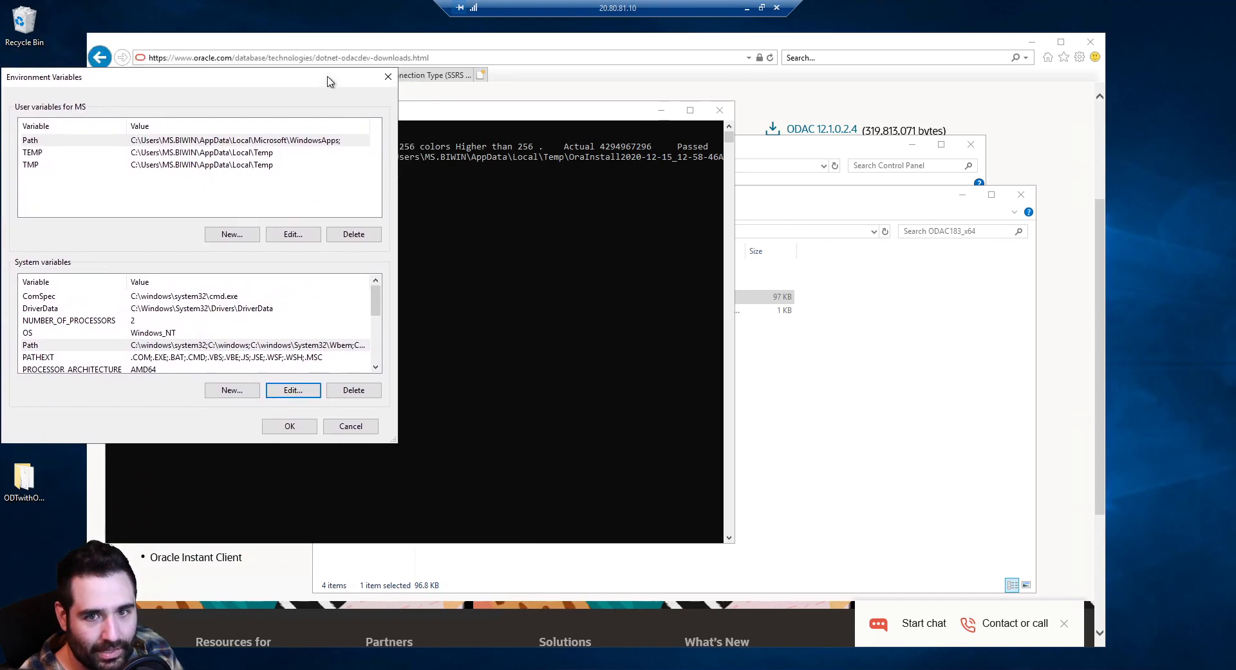
Close the ODAC183_x64 folder window and the System information window
left_click(908, 282)
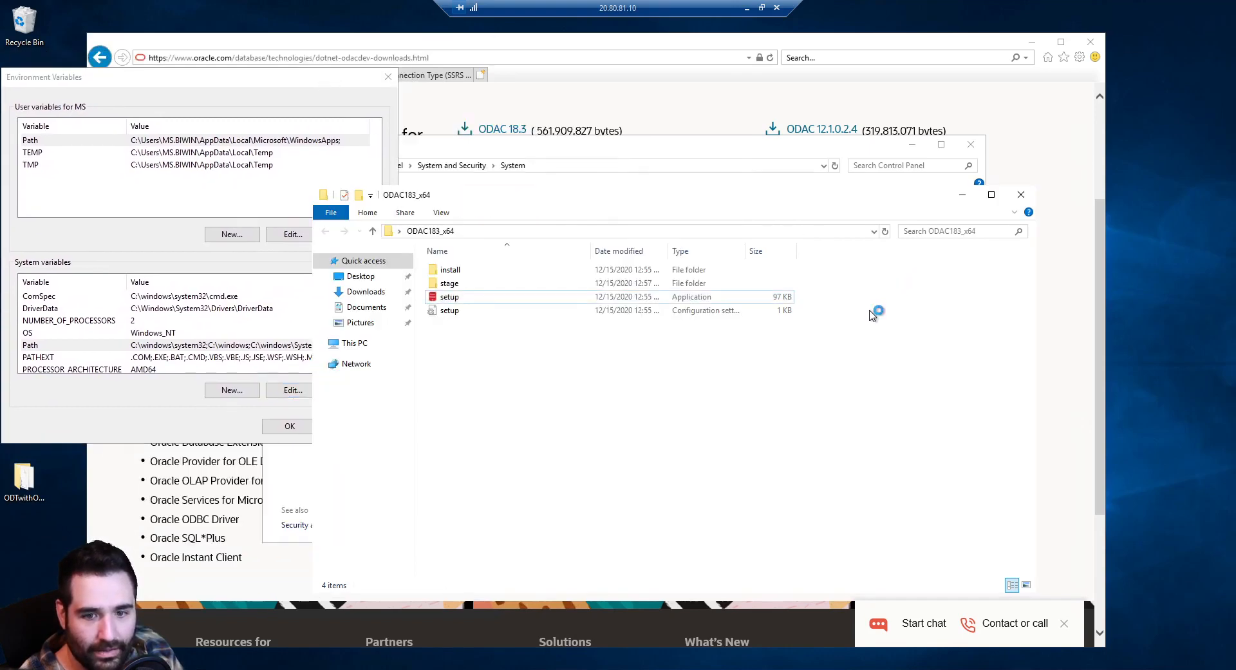
left_click(1021, 195)
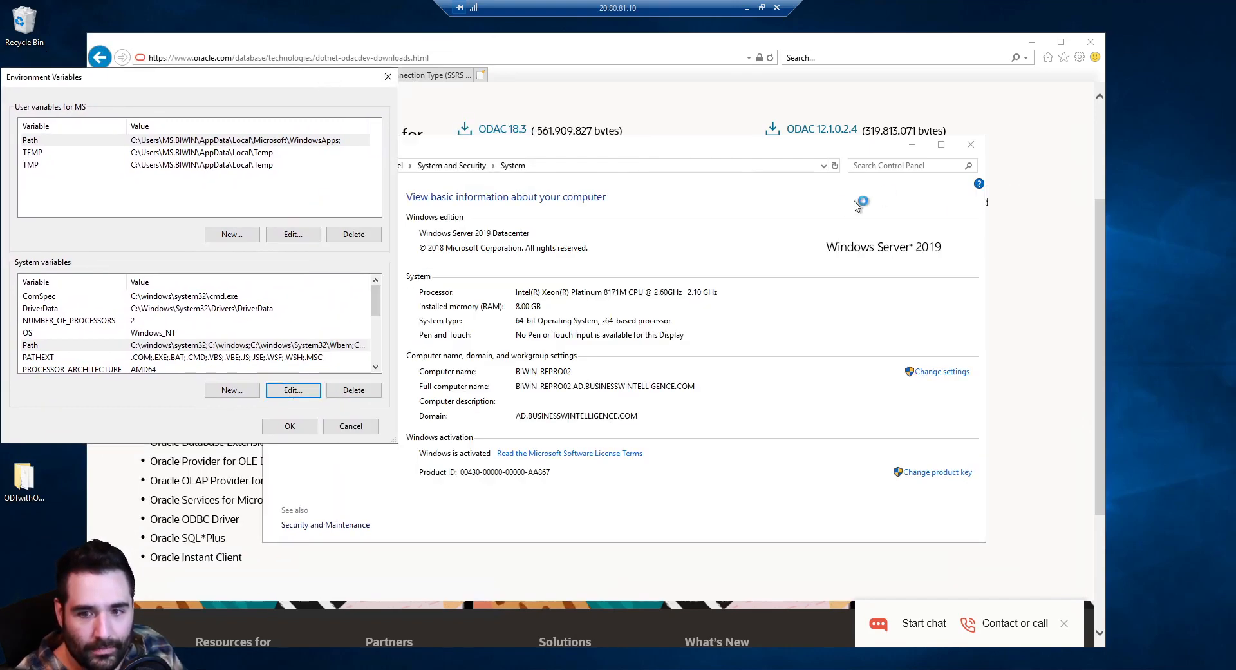
left_click(970, 150)
left_click(971, 148)
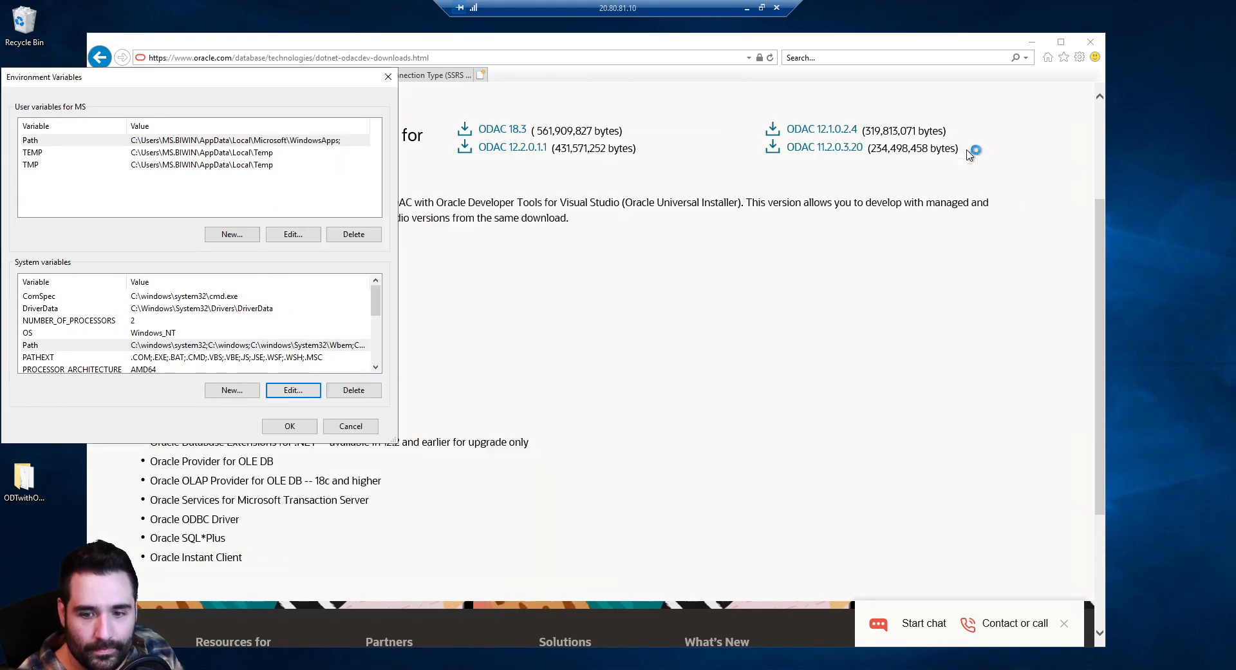
Bring Internet Explorer forward on the ODAC Runtime Downloads tab and select its address
left_click(930, 245)
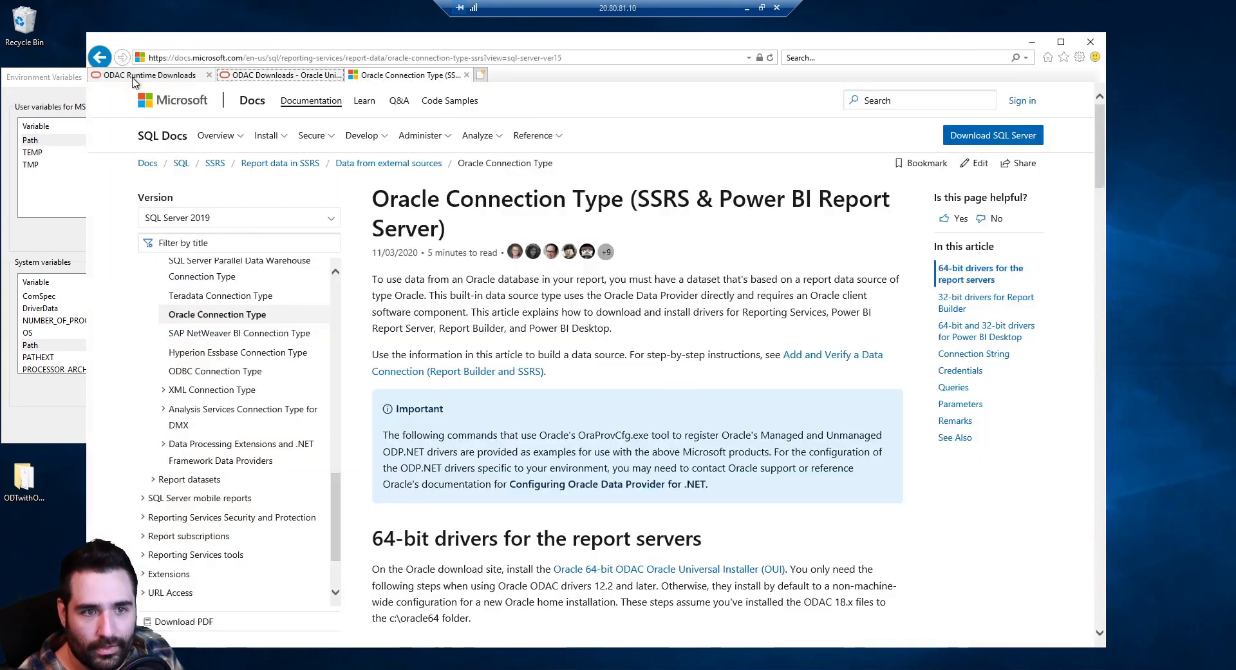
left_click(134, 77)
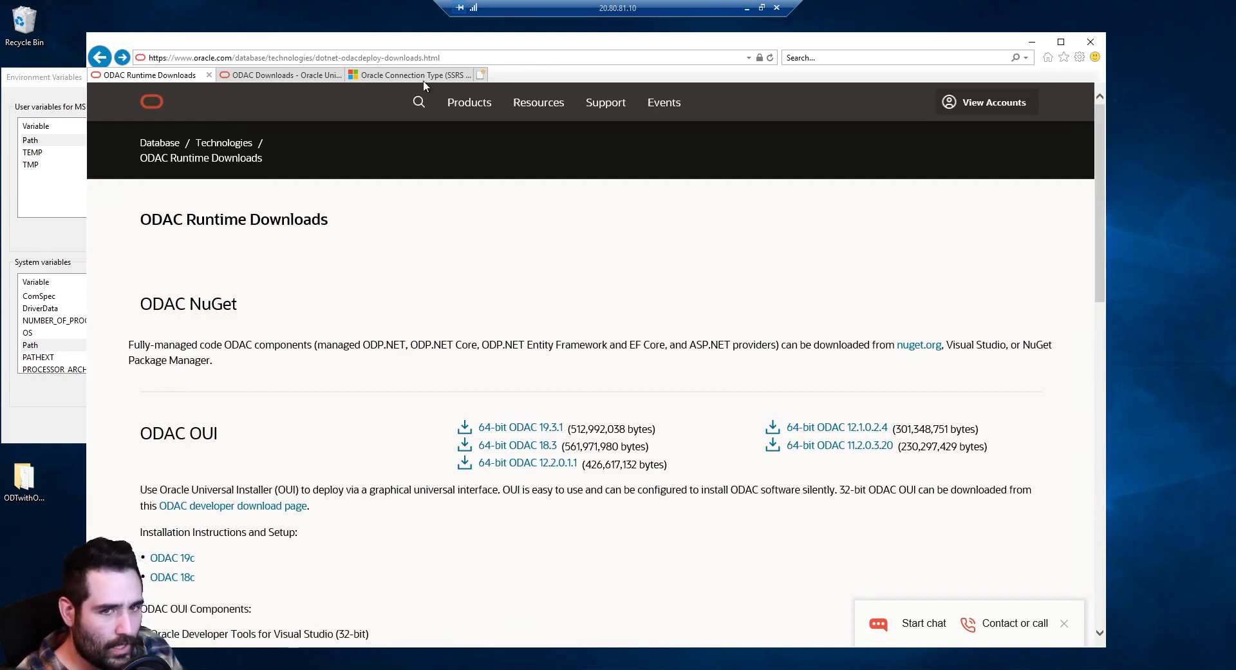
left_click(419, 58)
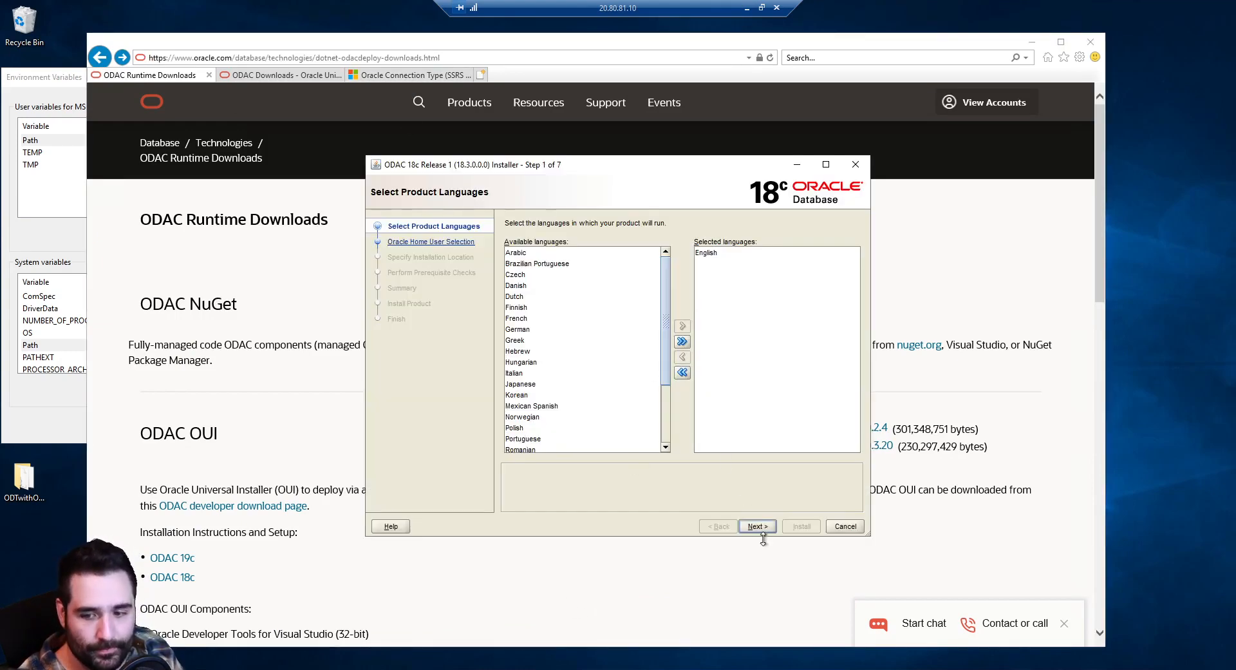
Bring the browser back in front of the ODAC installer's Select Product Languages step
left_click(582, 612)
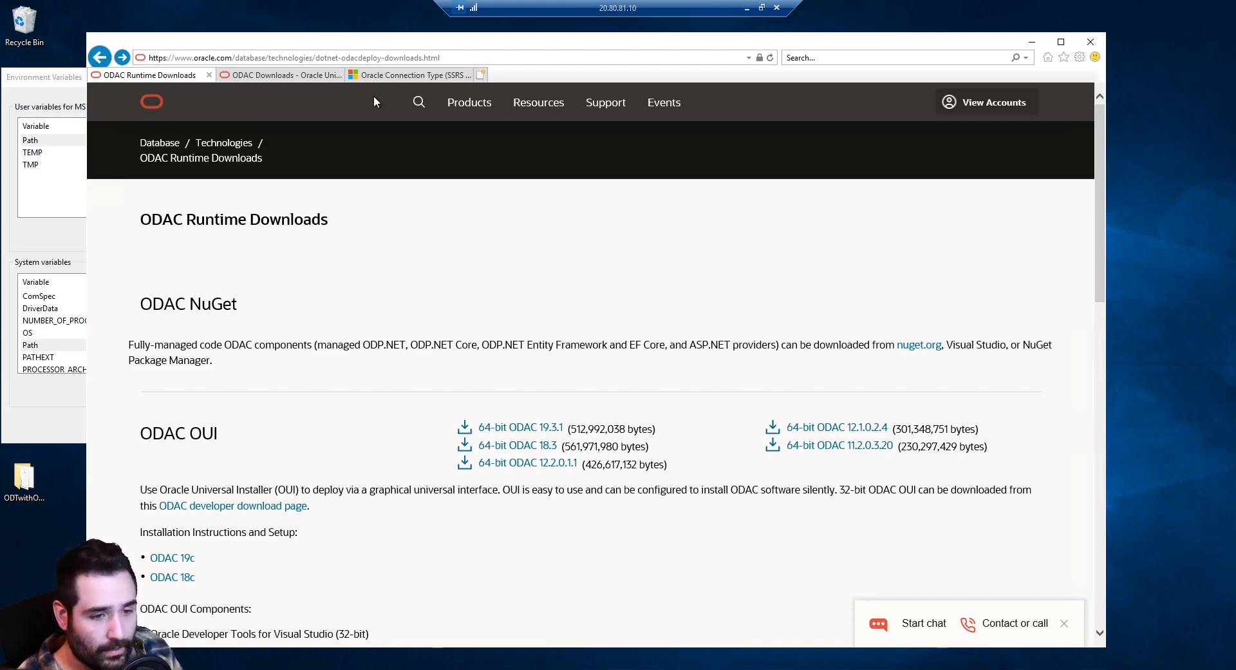
Append '?forwardURL' to the end of the page address
left_click(466, 61)
left_click(255, 58)
left_click(472, 58)
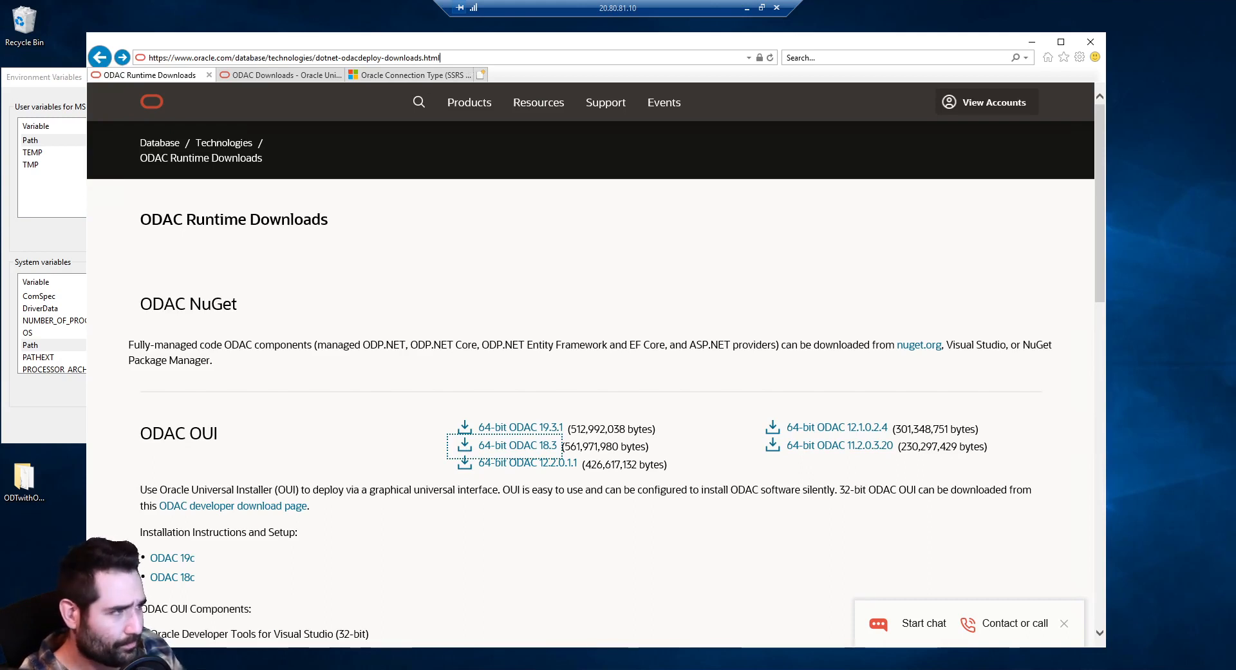
type("?")
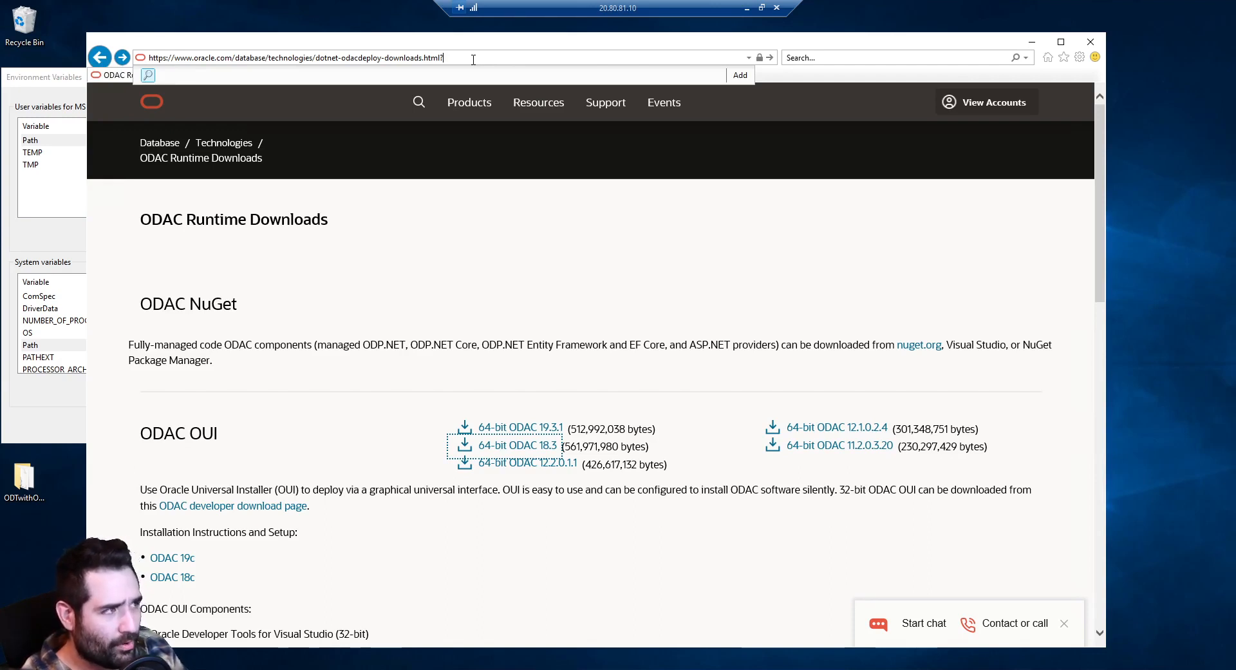
type("forw")
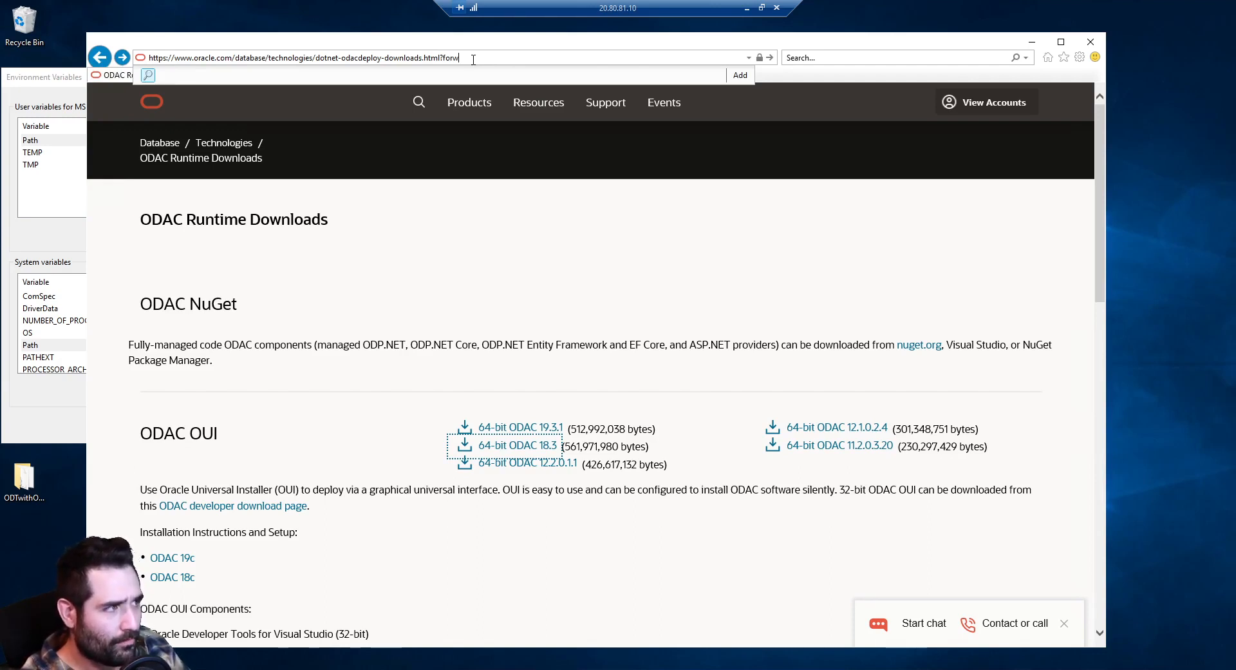
type("ardURL=")
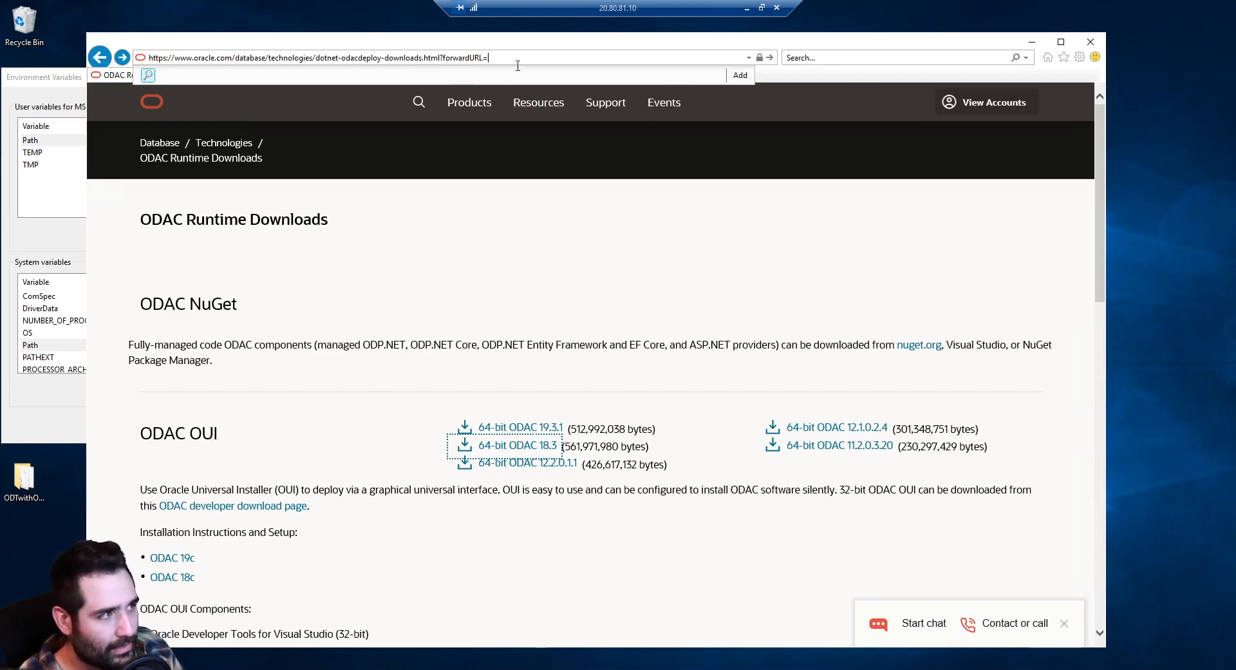
left_click(684, 202)
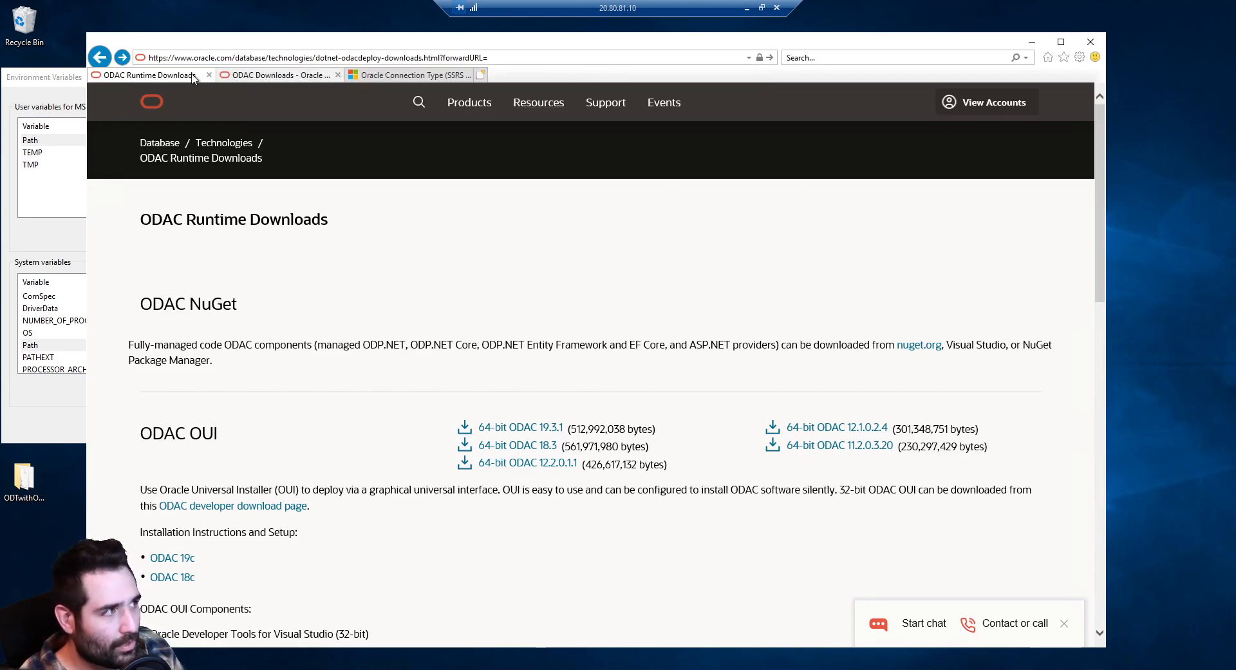
Close the ODAC Runtime Downloads and ODAC Downloads tabs, then accept English in the installer
middle_click(158, 78)
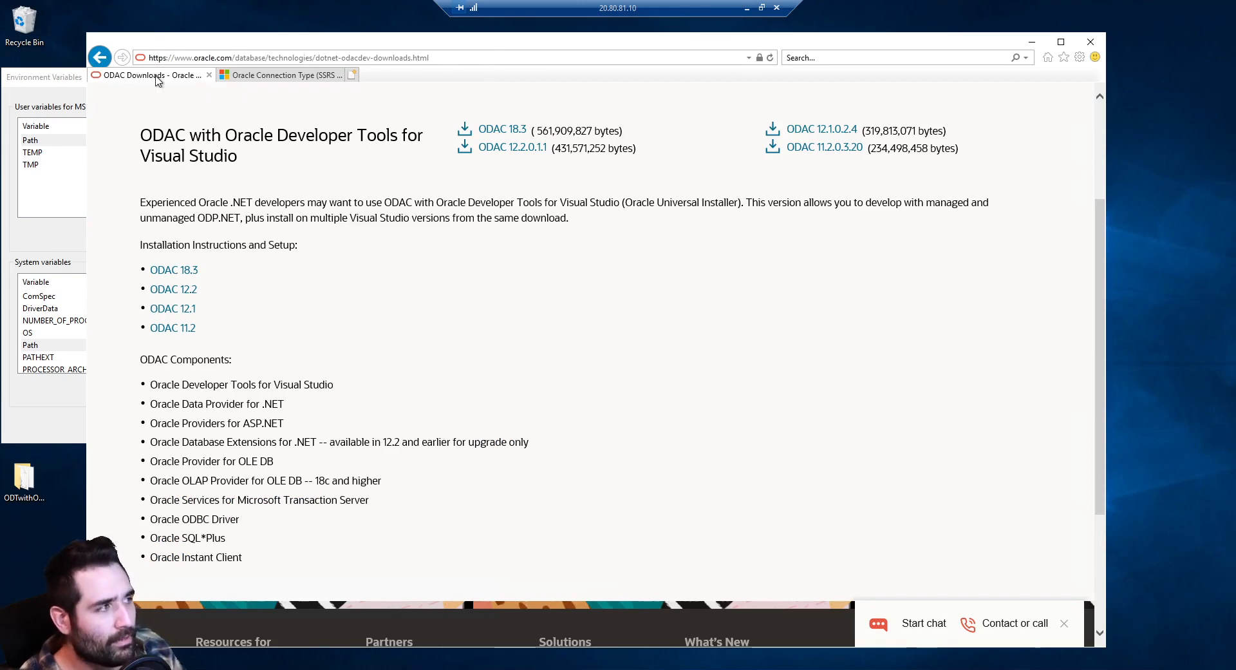
middle_click(157, 78)
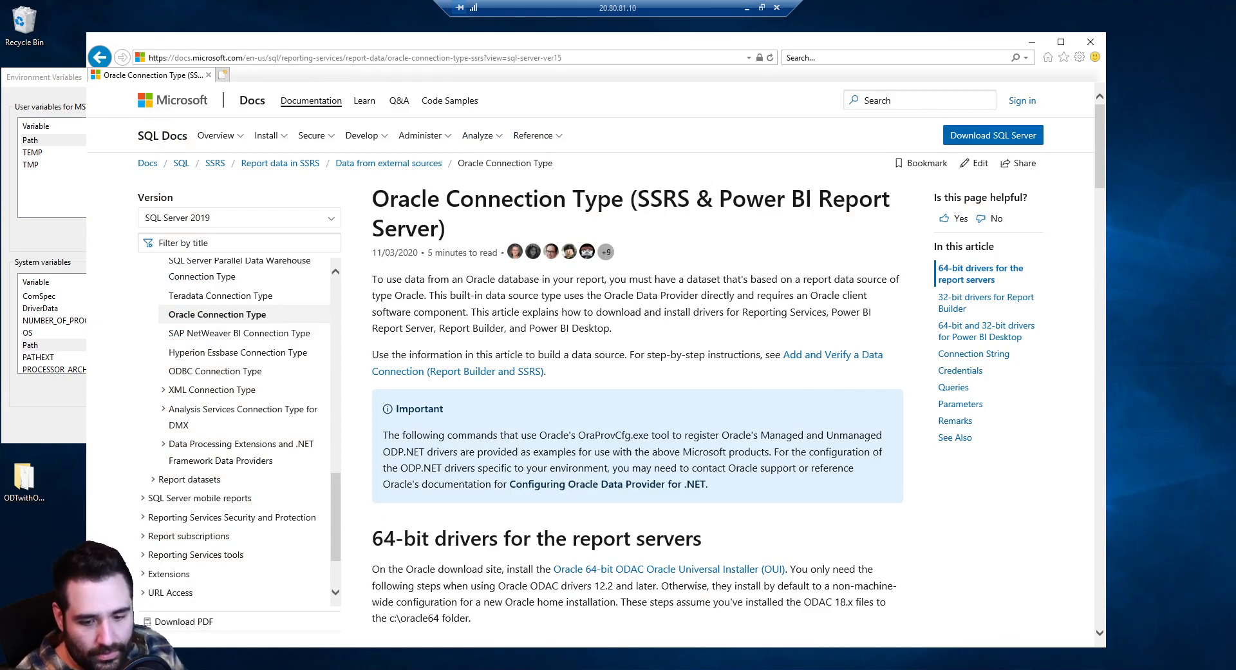
left_click(758, 526)
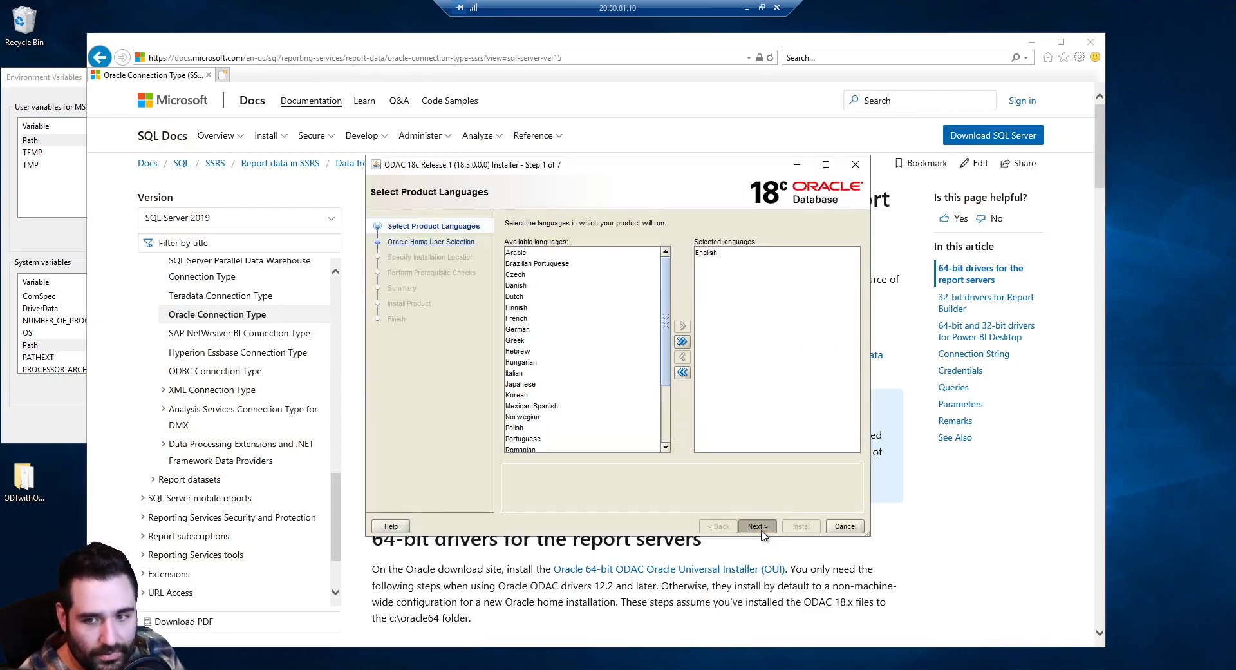
Keep the built-in Oracle Home user and retype the base path's app\client\MS part toward oracle64
left_click(758, 527)
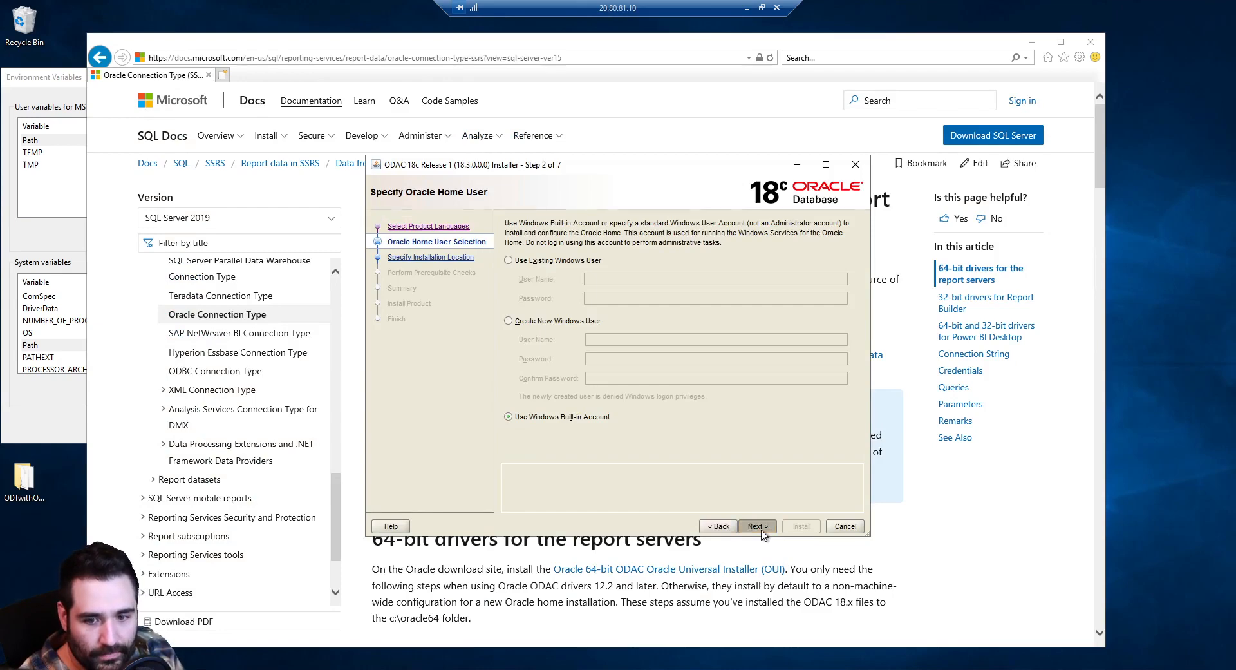
left_click(760, 527)
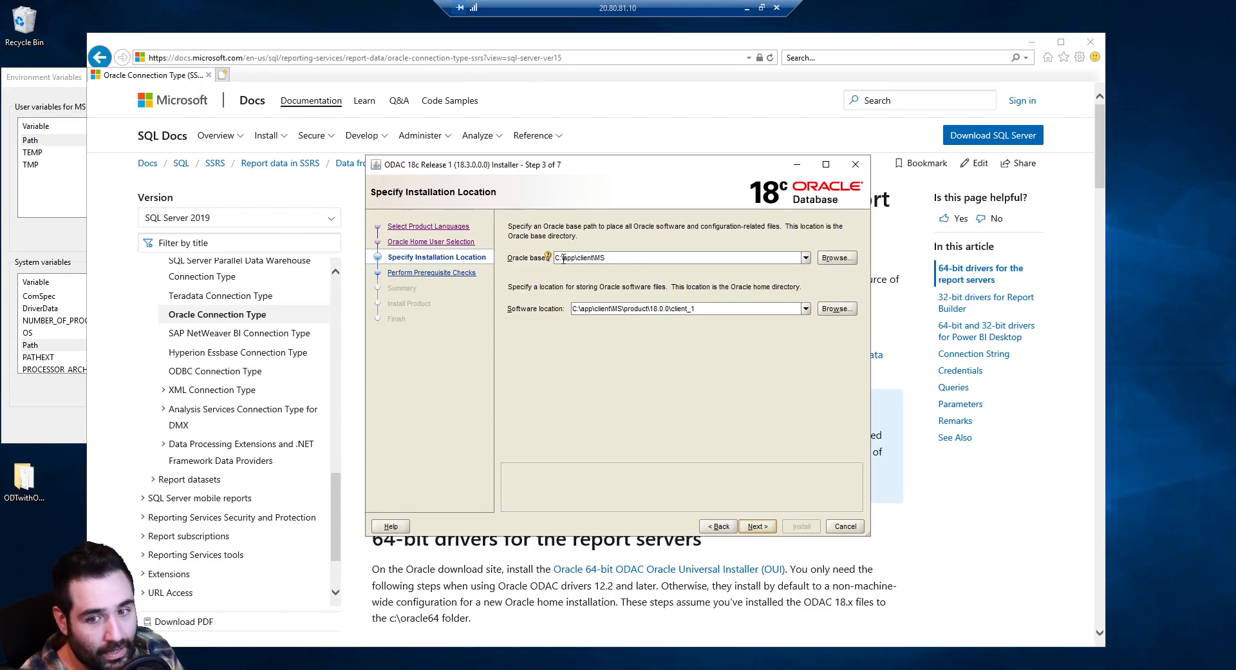
left_click_drag(561, 258, 656, 271)
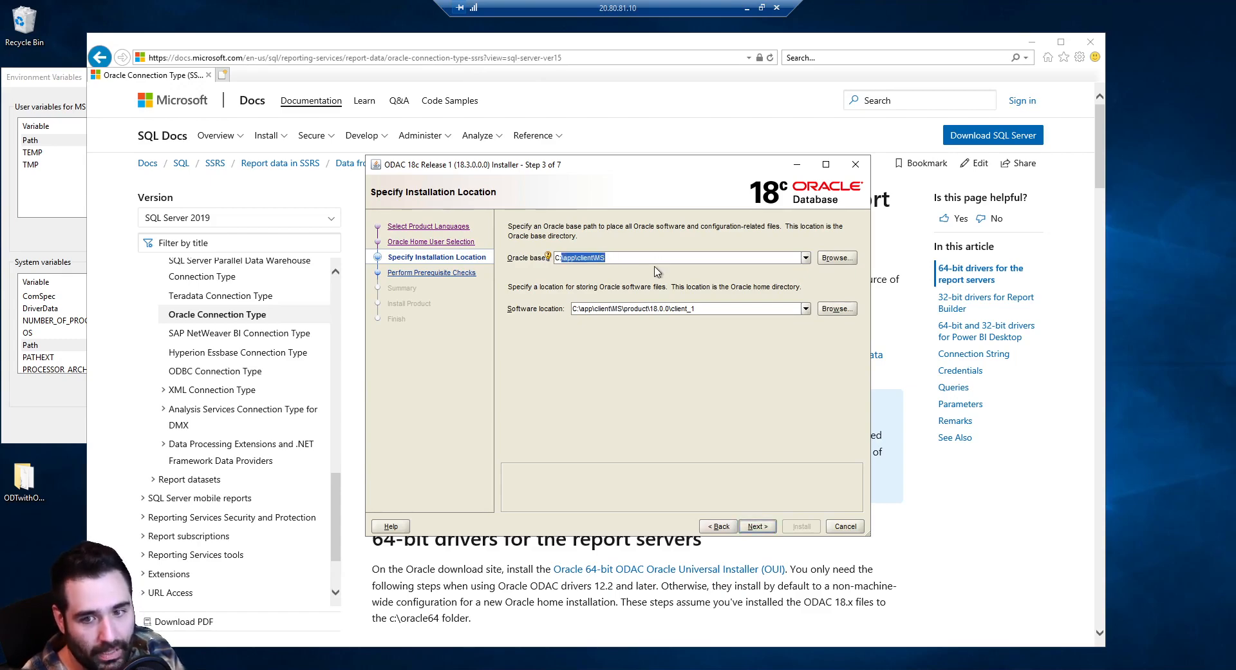
key("Right")
key("shift+Left")
key("shift+Left")
key("shift+Left")
key("shift+Left")
key("shift+Left")
key("shift+Left")
key("shift+Left")
key("shift+Left")
key("shift+Left")
key("shift+Left")
key("shift+Left")
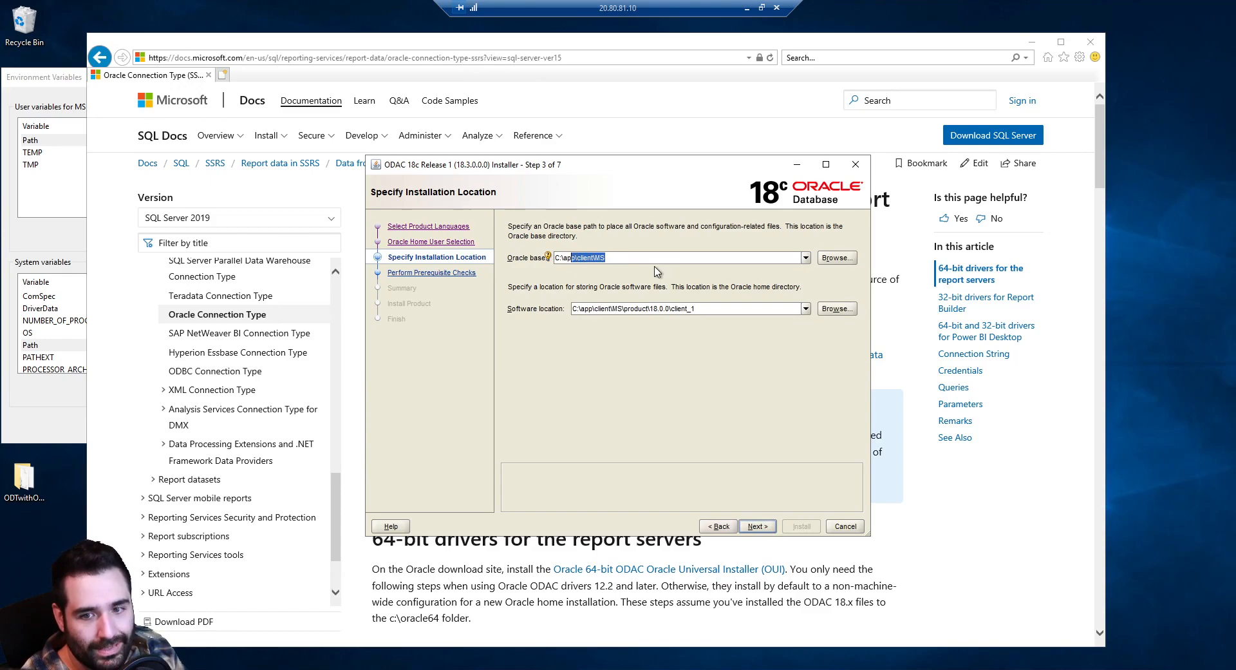
type("orac")
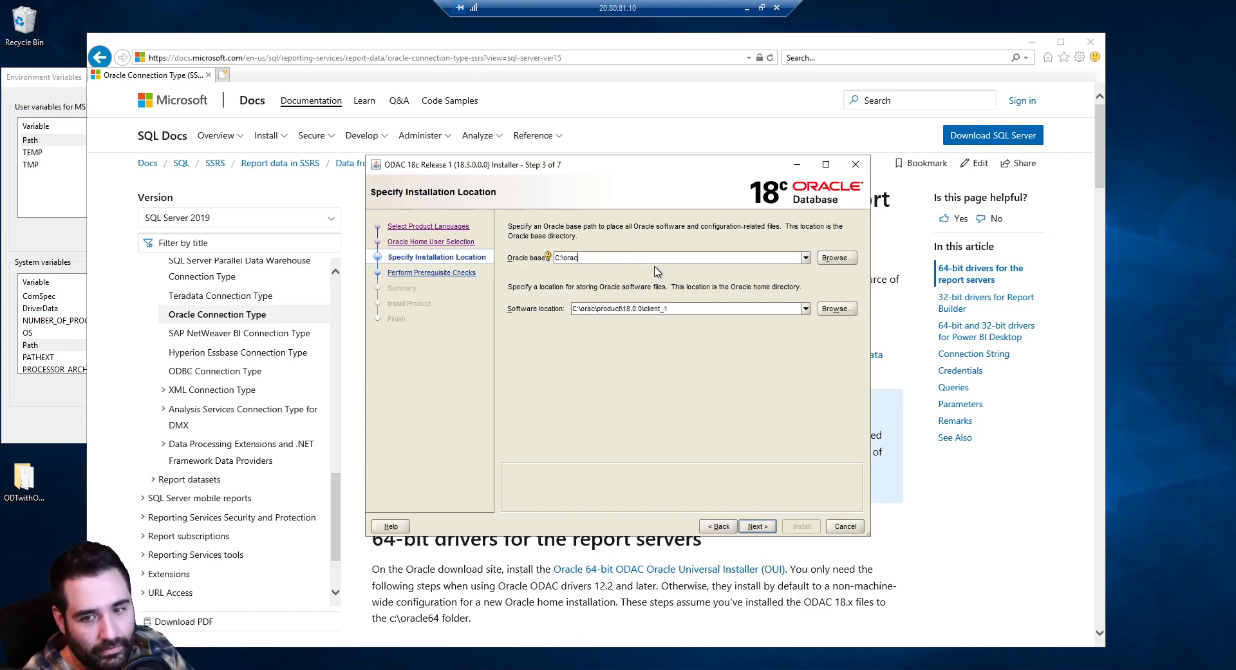
type("le63")
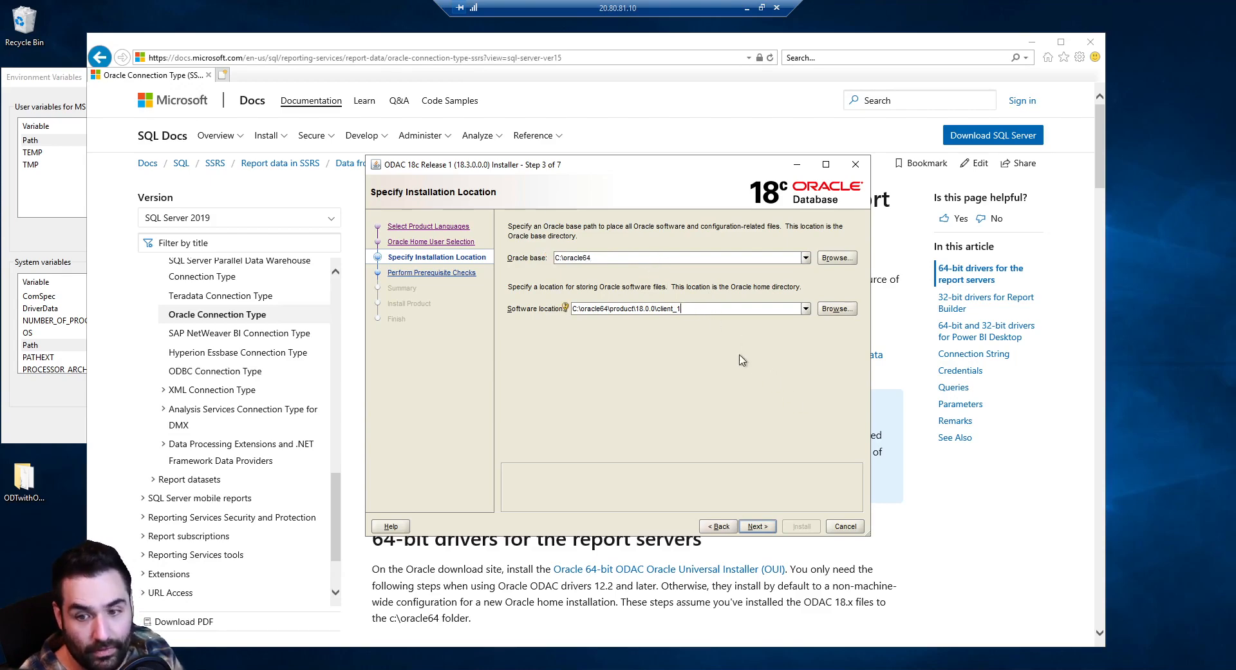
Uncheck Microsoft Transaction Server services and Visual Studio documentation, then advance through the remaining steps to Summary
left_click(768, 526)
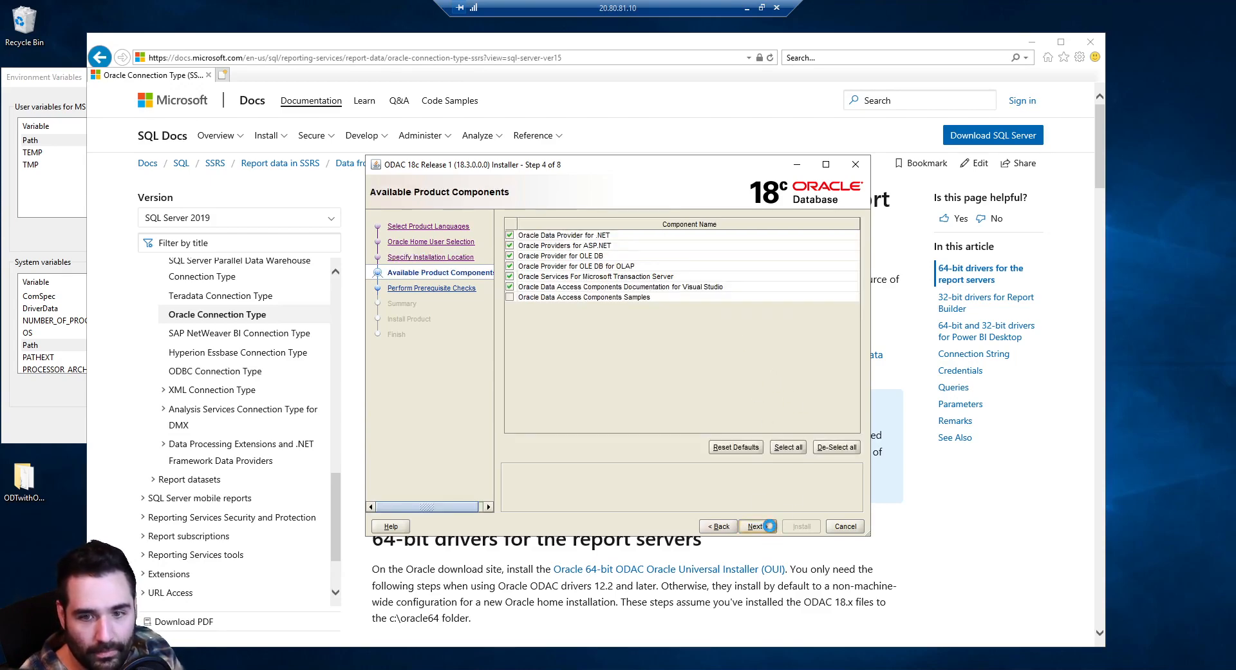
left_click(510, 276)
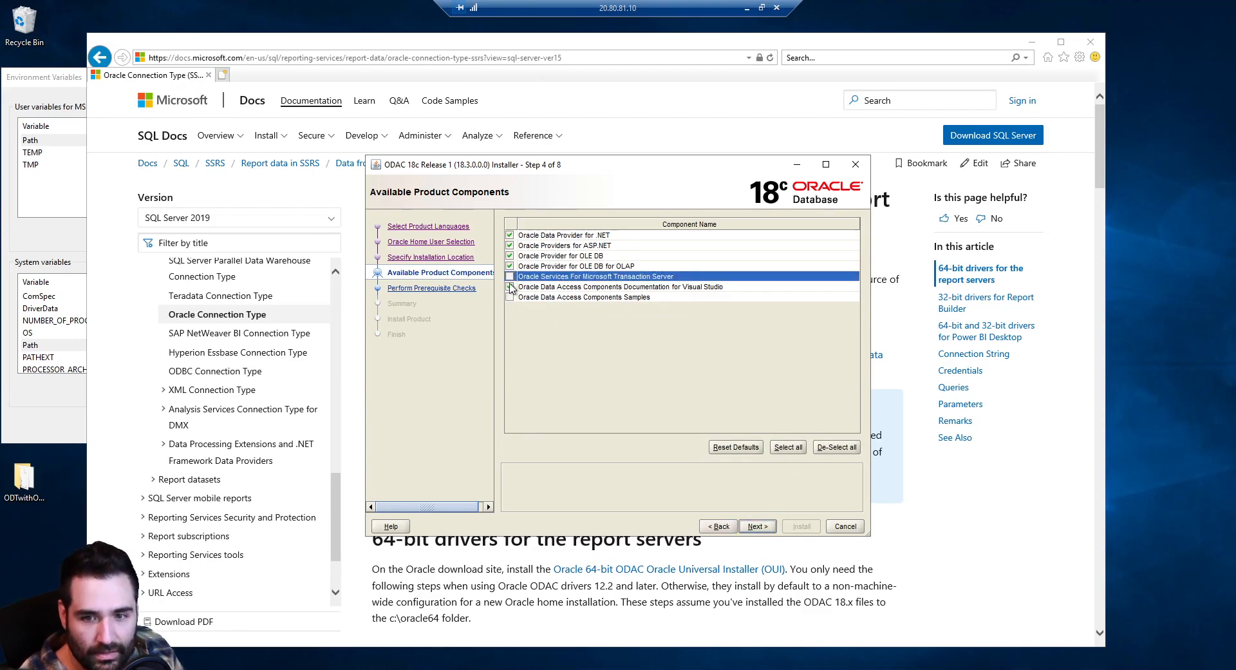
left_click(510, 286)
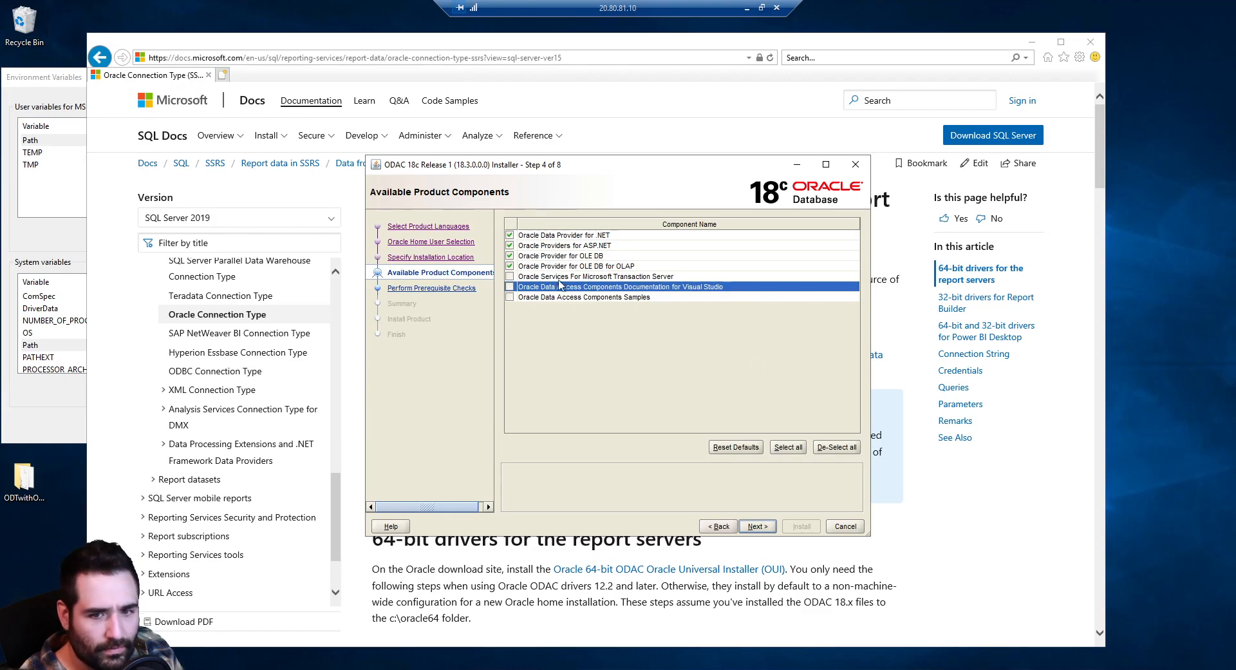
left_click(758, 527)
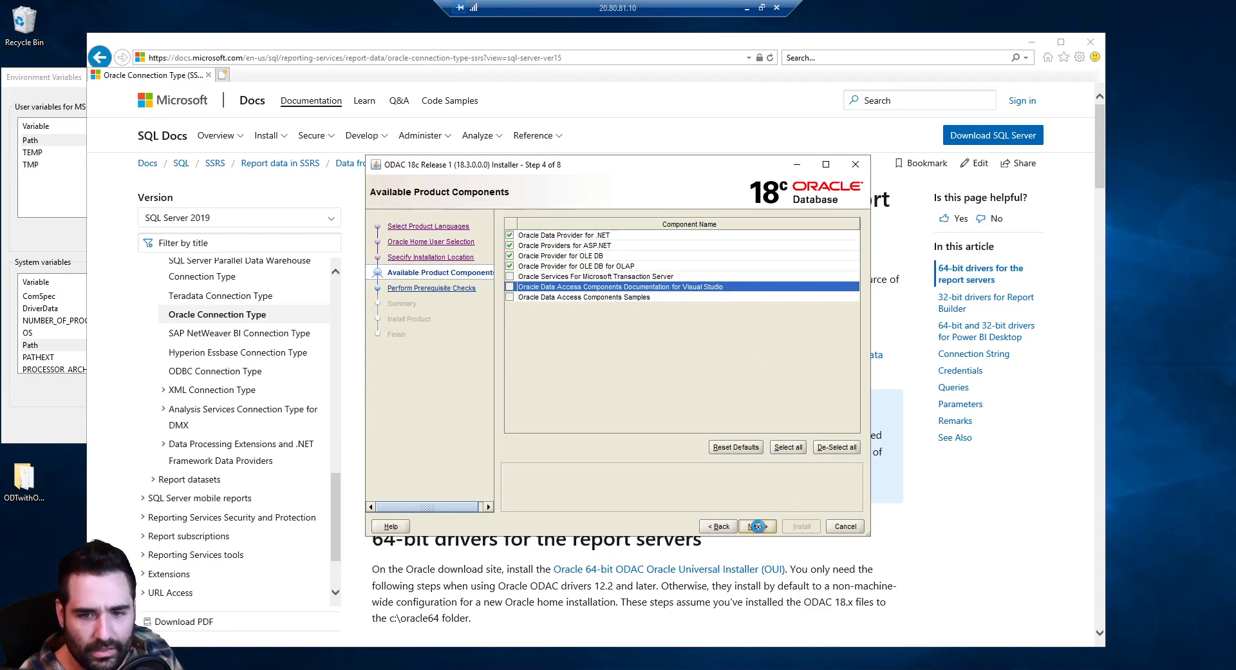
left_click(758, 527)
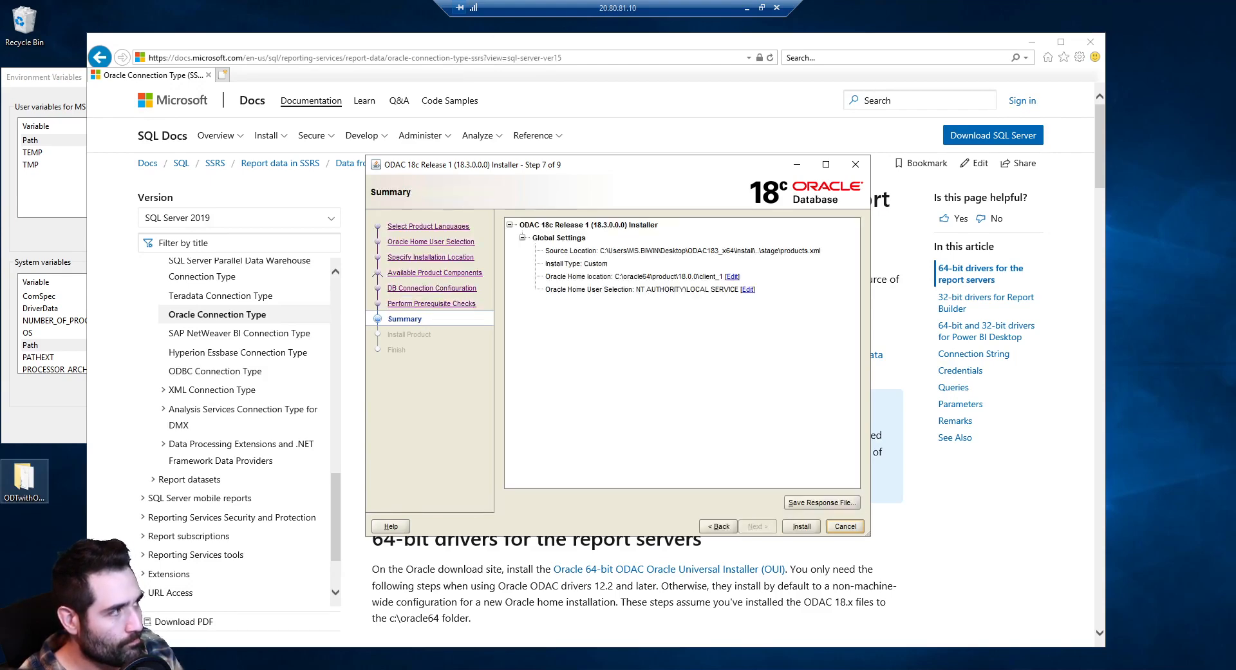
Start installing the ODAC 18c client into C:\oracle64
left_click(799, 527)
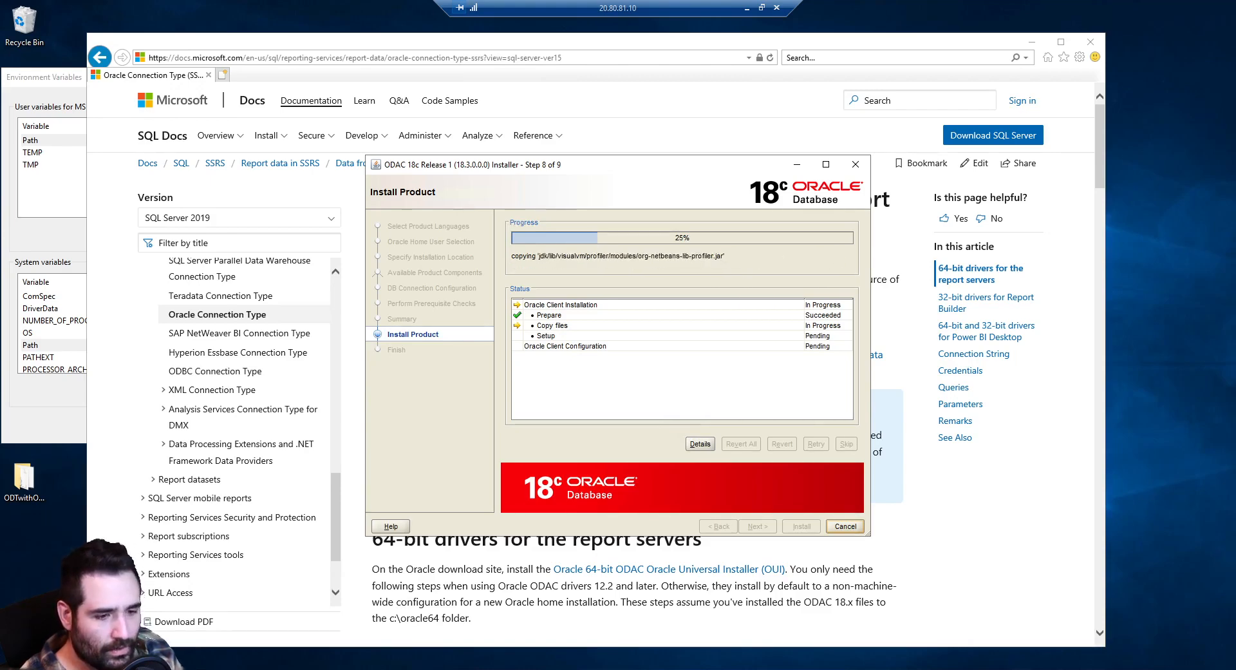
Choose Open with on the desktop tnsnames.ora file and pick Notepad
right_click(45, 558)
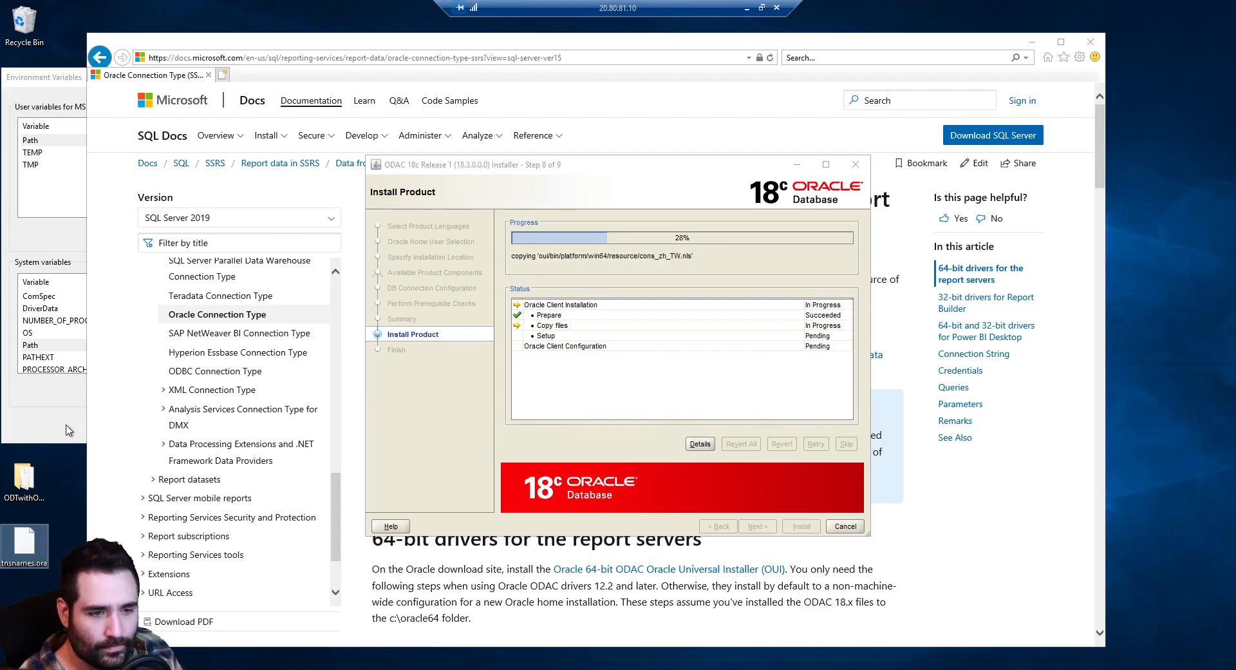
left_click(67, 427)
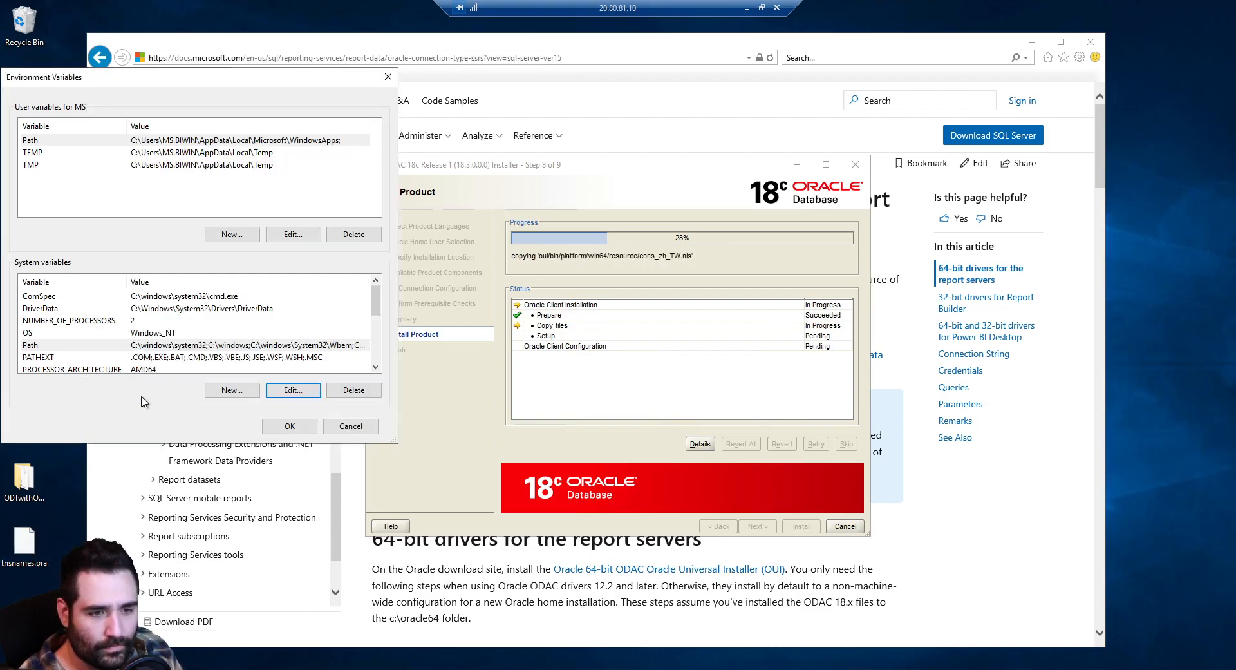
left_click(25, 544)
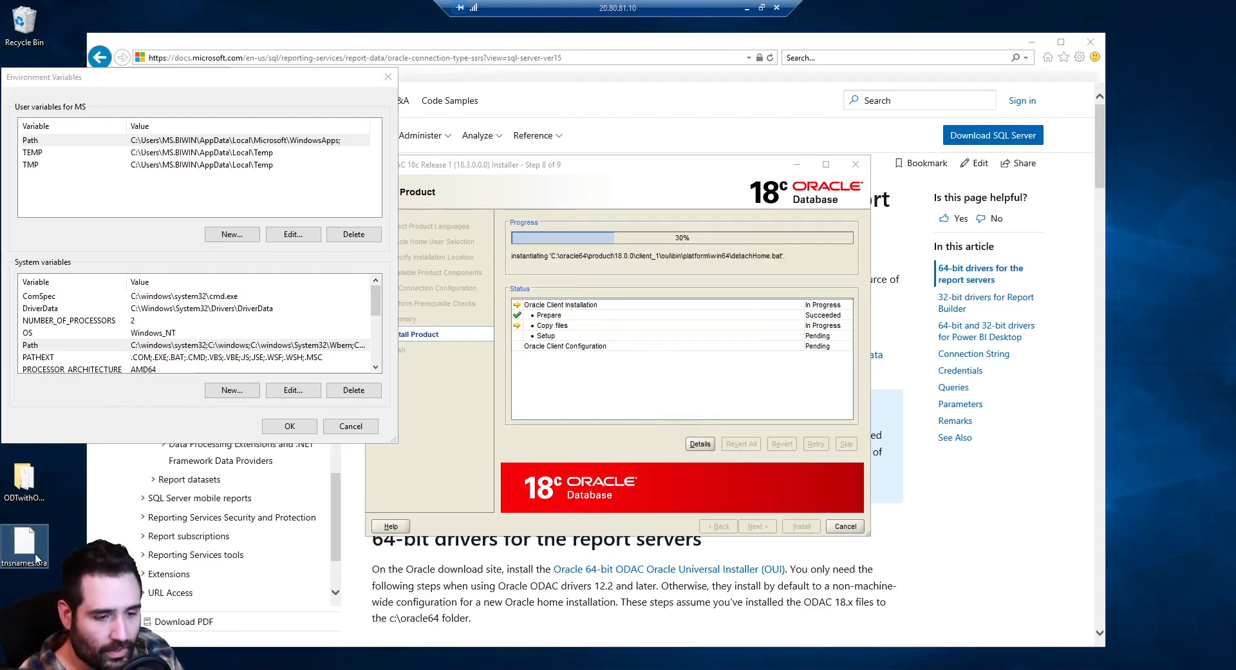
right_click(36, 556)
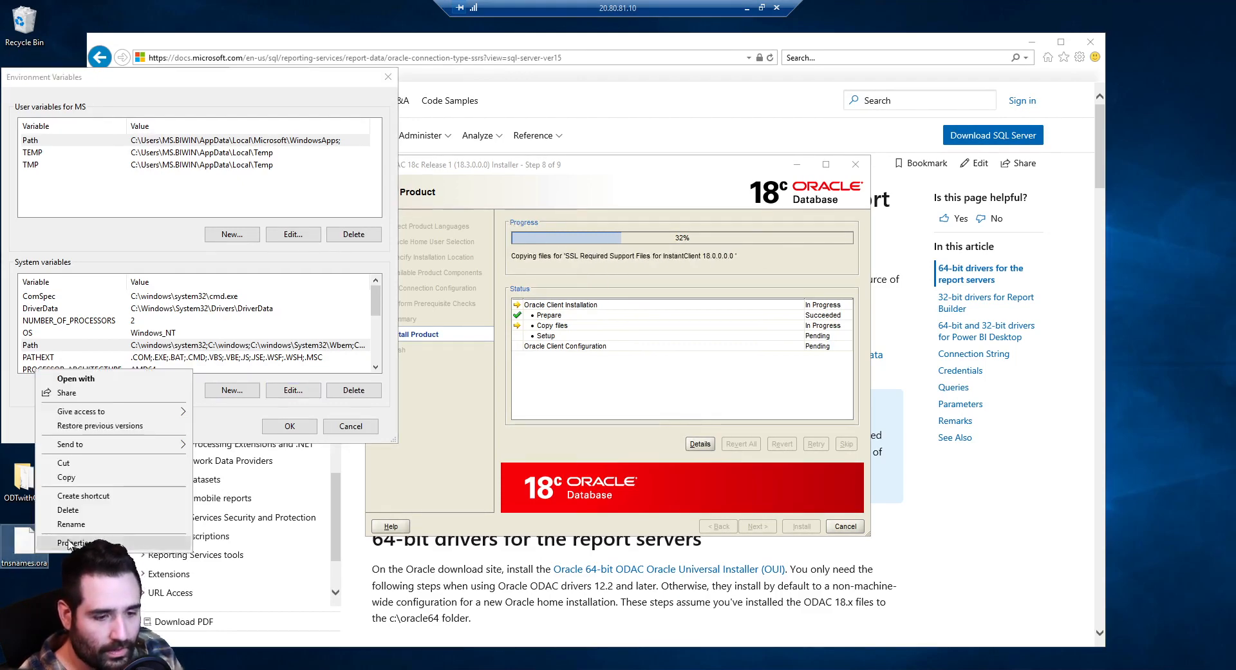
left_click(150, 383)
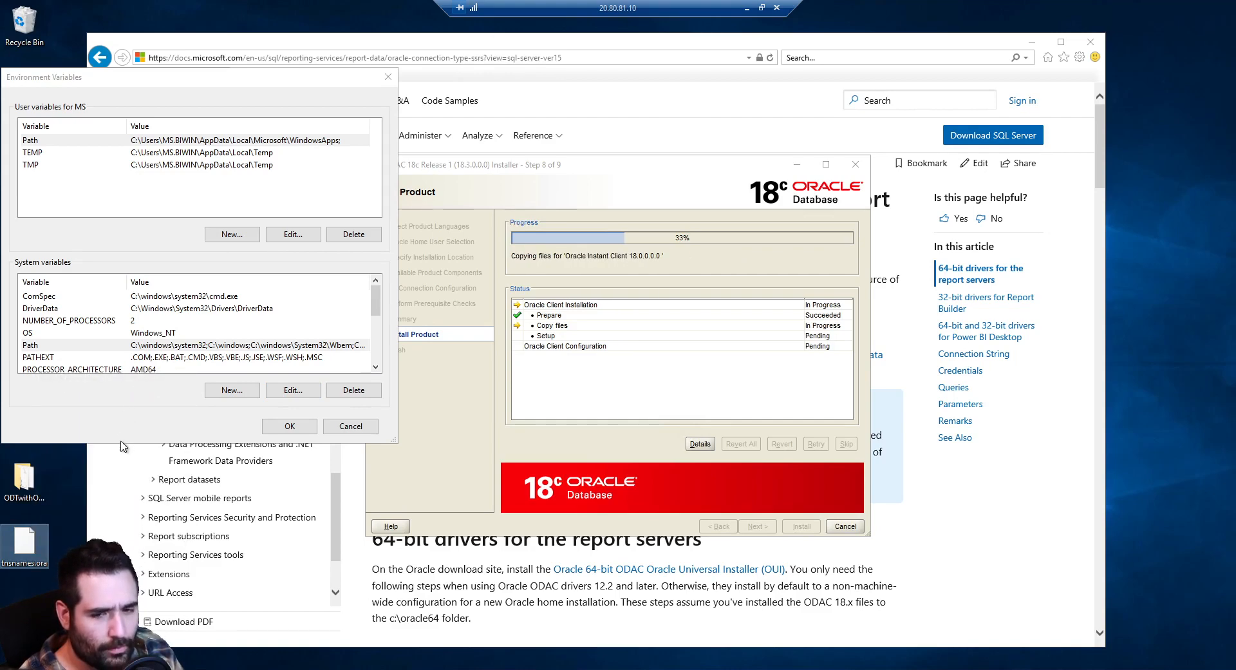
left_click(583, 244)
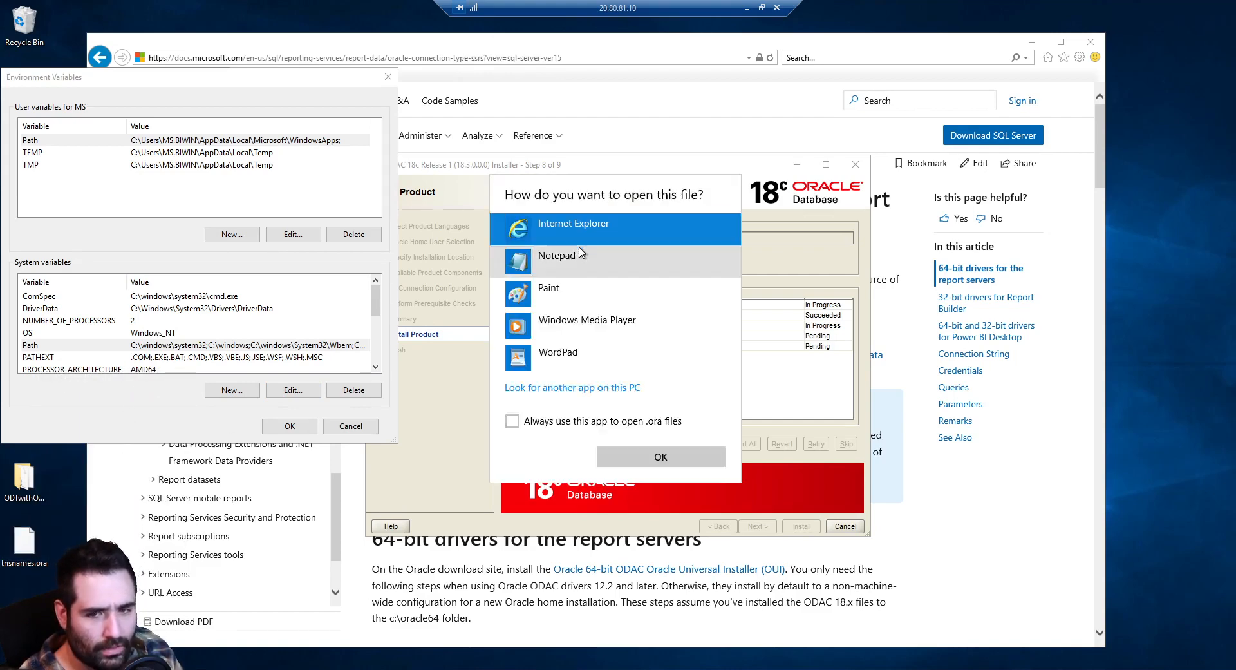
left_click(562, 262)
Open tnsnames.ora in Notepad and select the oralab entry (HOST 10.0.2.30, PORT 49161)
left_click(657, 457)
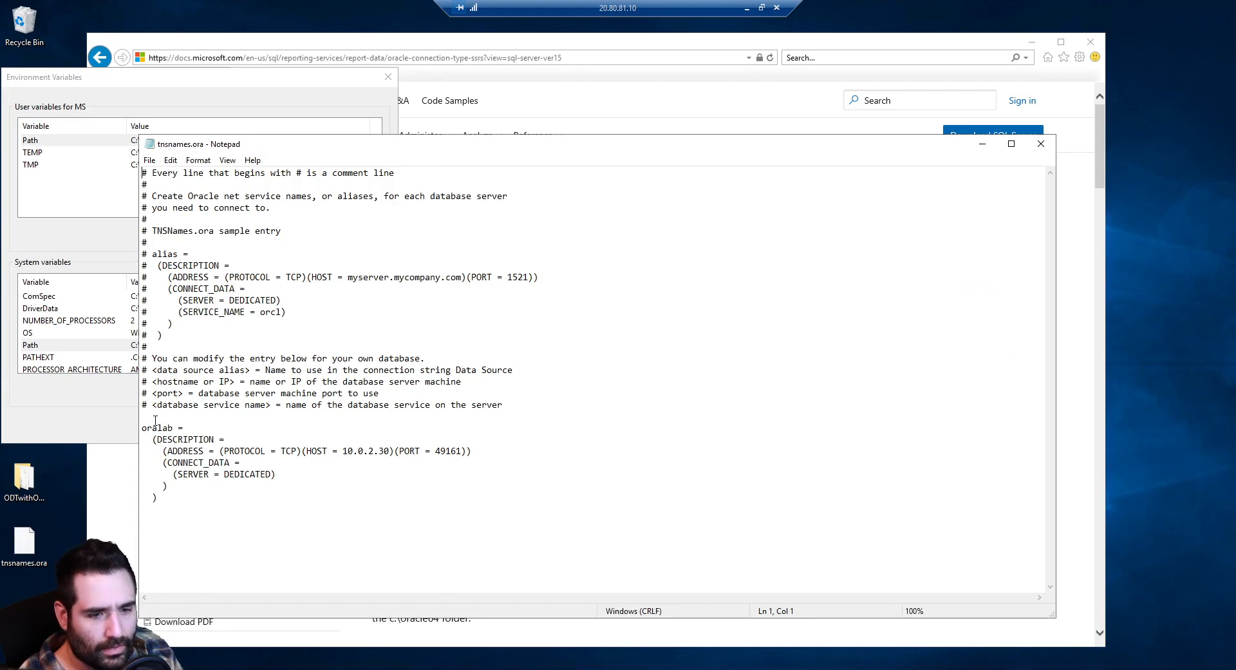
left_click_drag(143, 428, 230, 525)
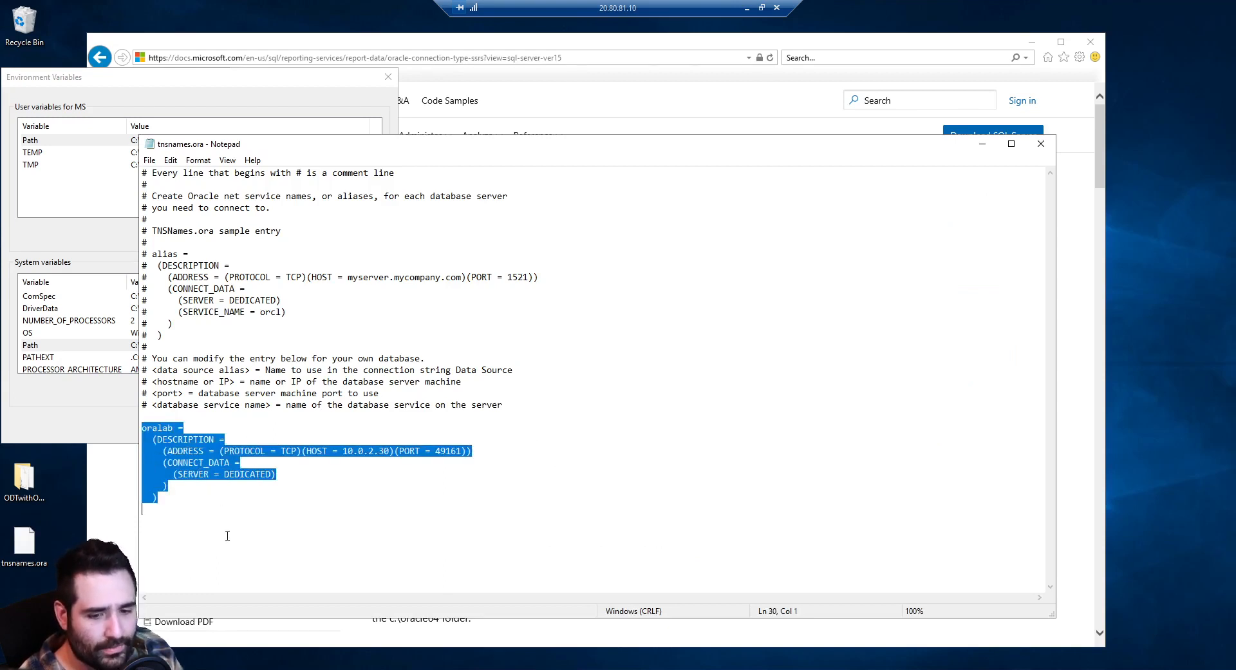
left_click(236, 542)
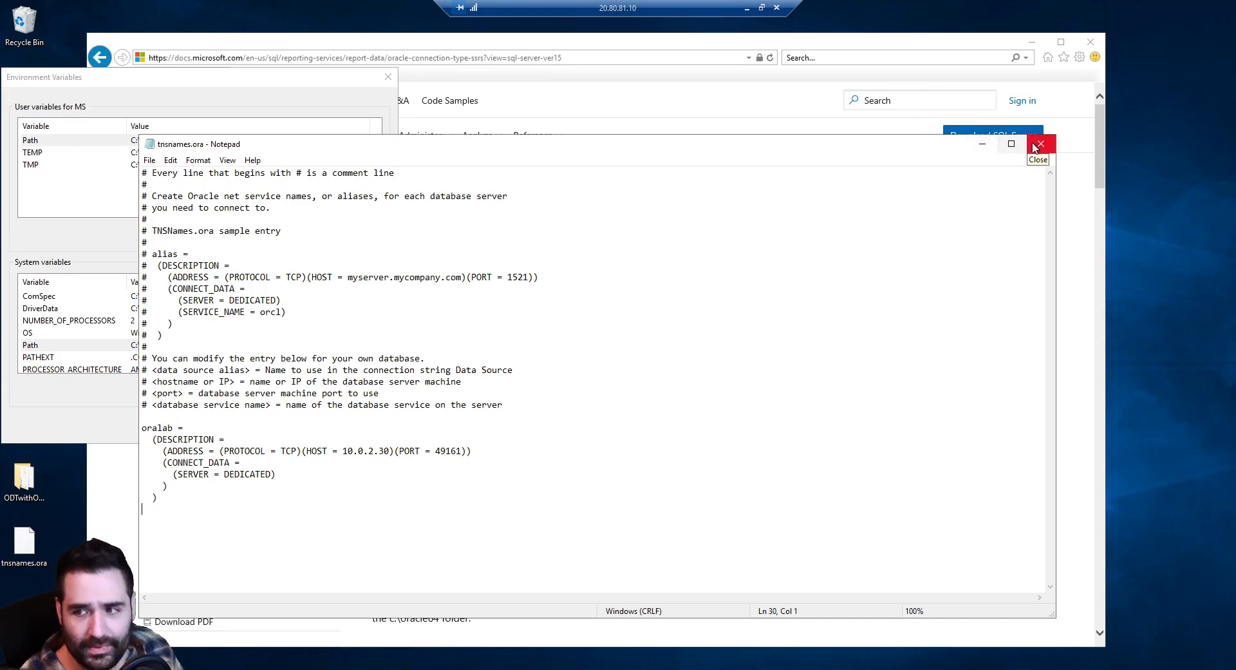
left_click_drag(157, 507, 144, 424)
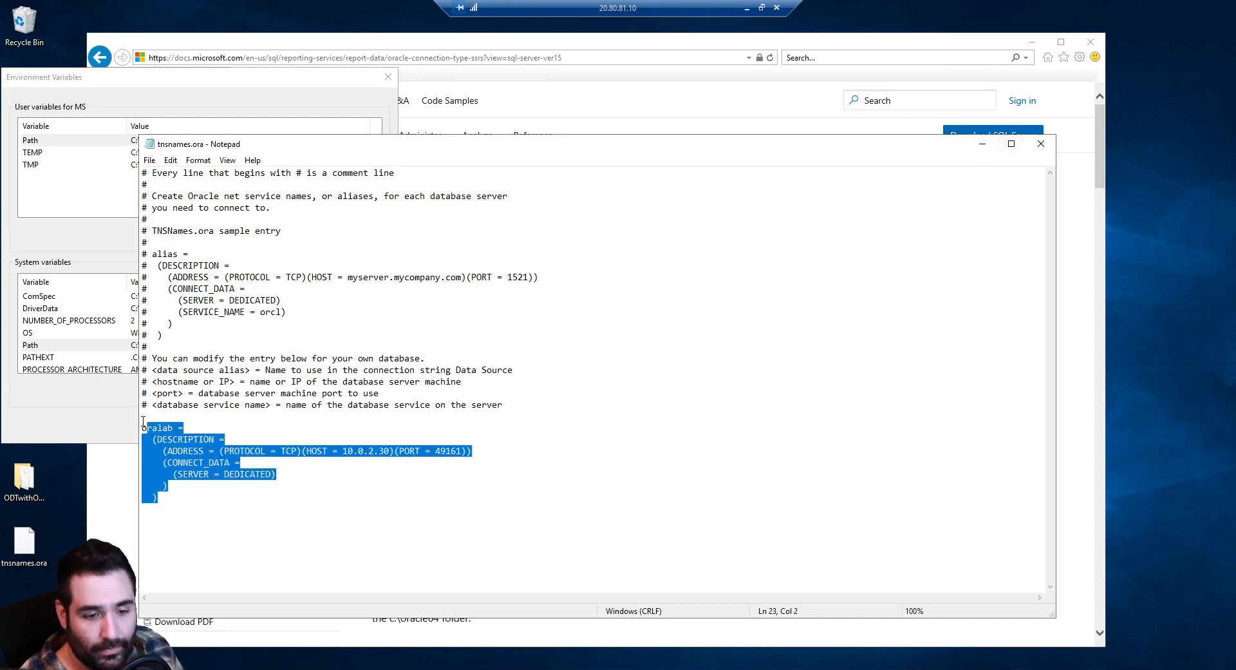
Close the tnsnames.ora file and the finished ODAC installer
left_click(1047, 147)
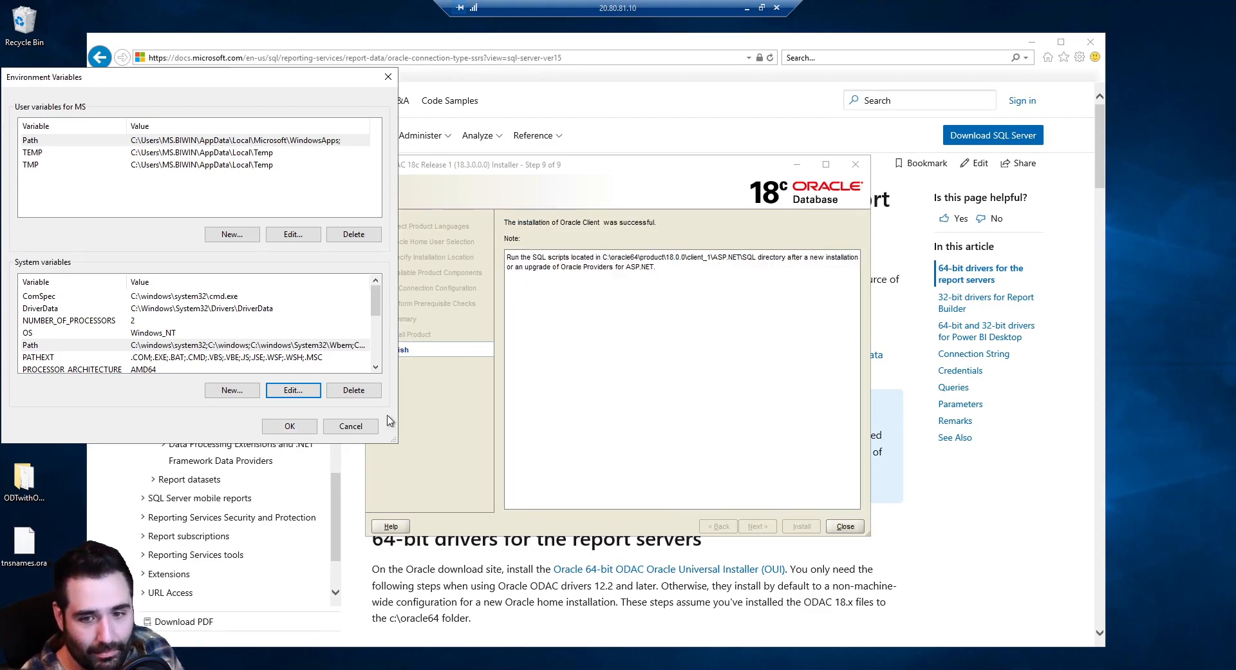
left_click(572, 395)
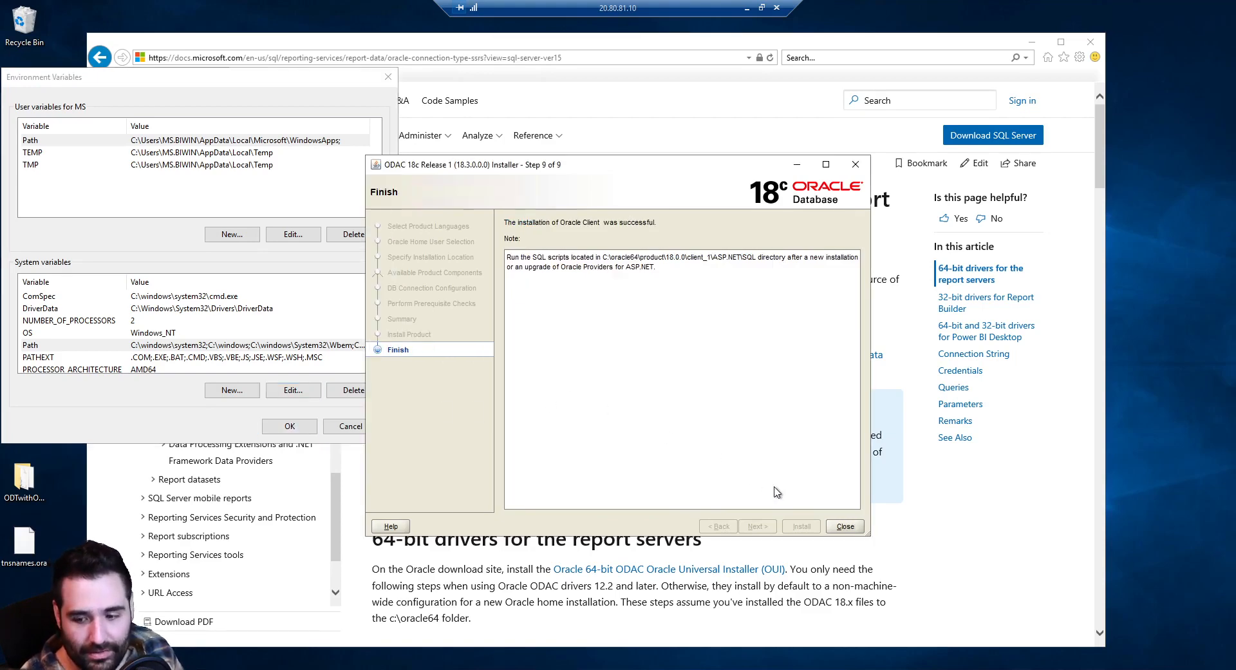
left_click(845, 526)
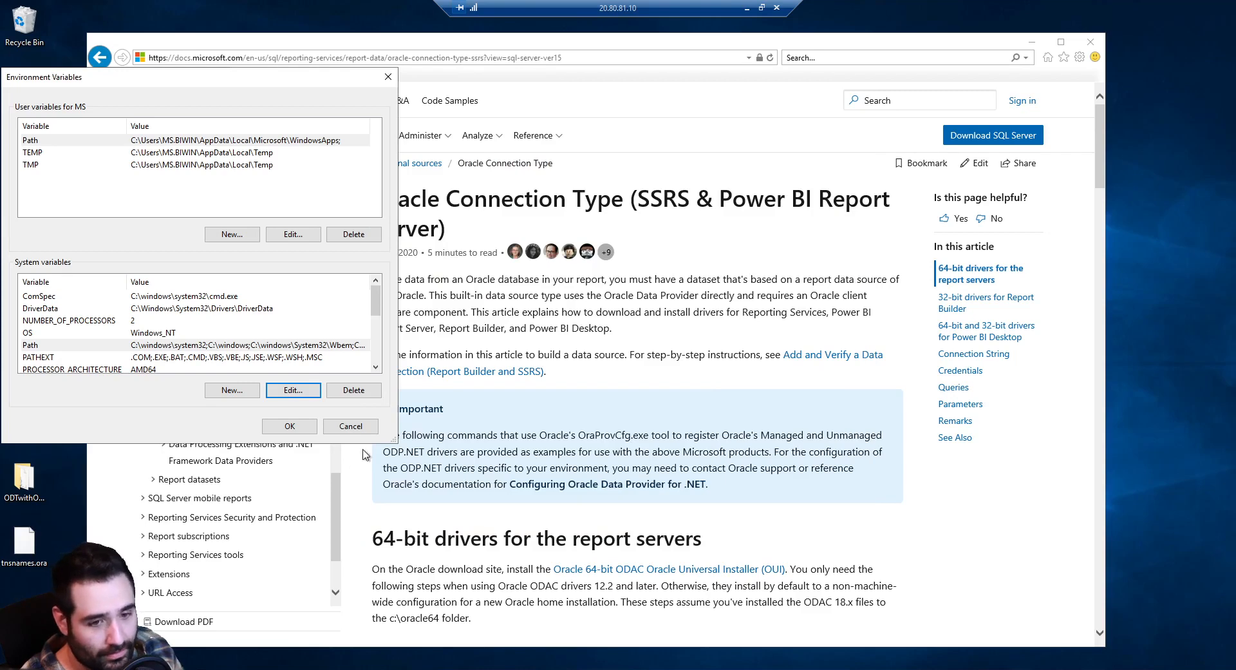
Reopen Environment Variables, select the system Path variable, and move the dialog up-left
left_click(300, 394)
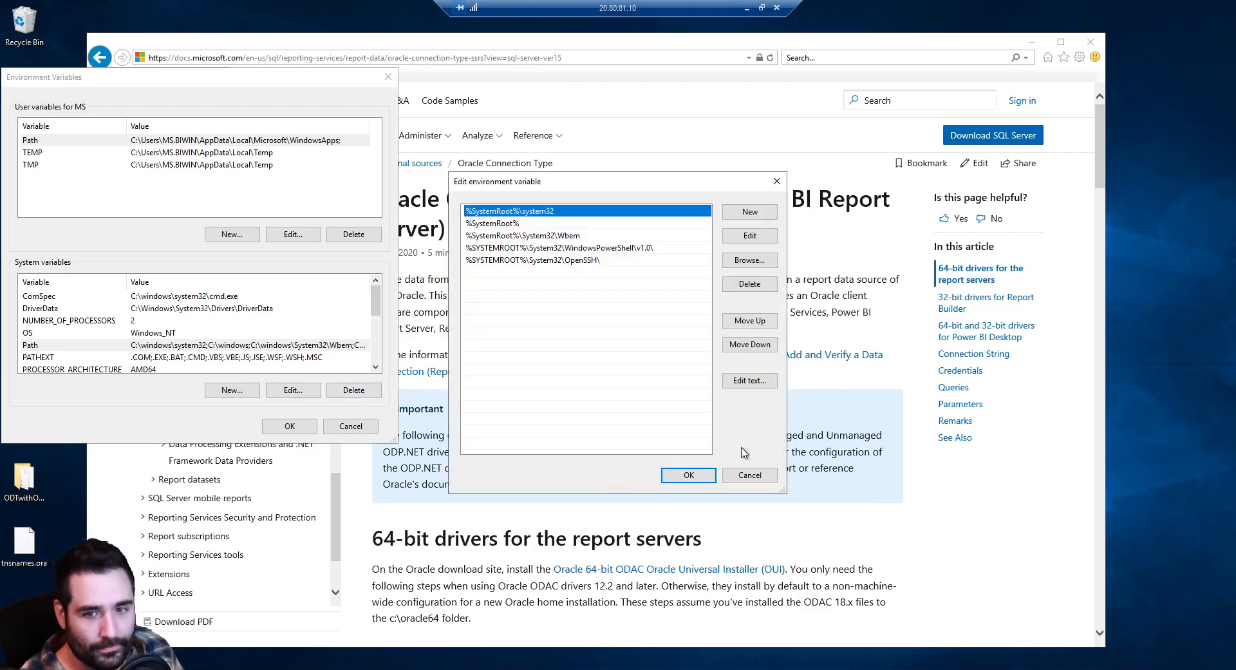
left_click(759, 476)
left_click(351, 426)
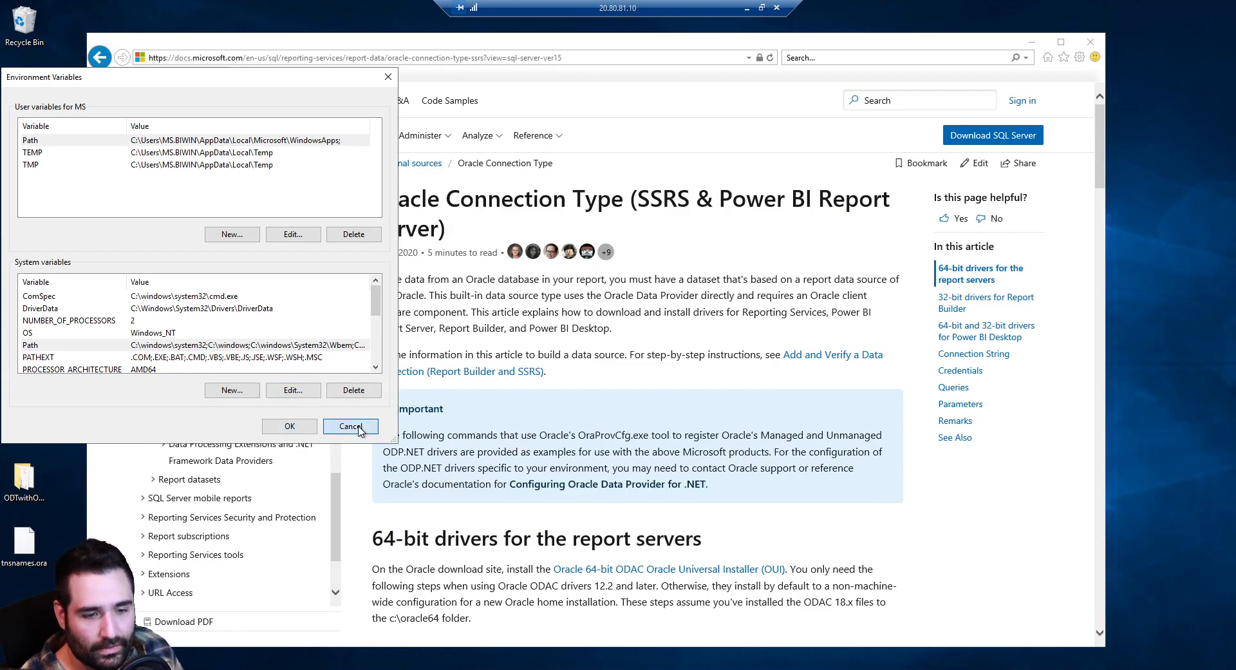
left_click(304, 340)
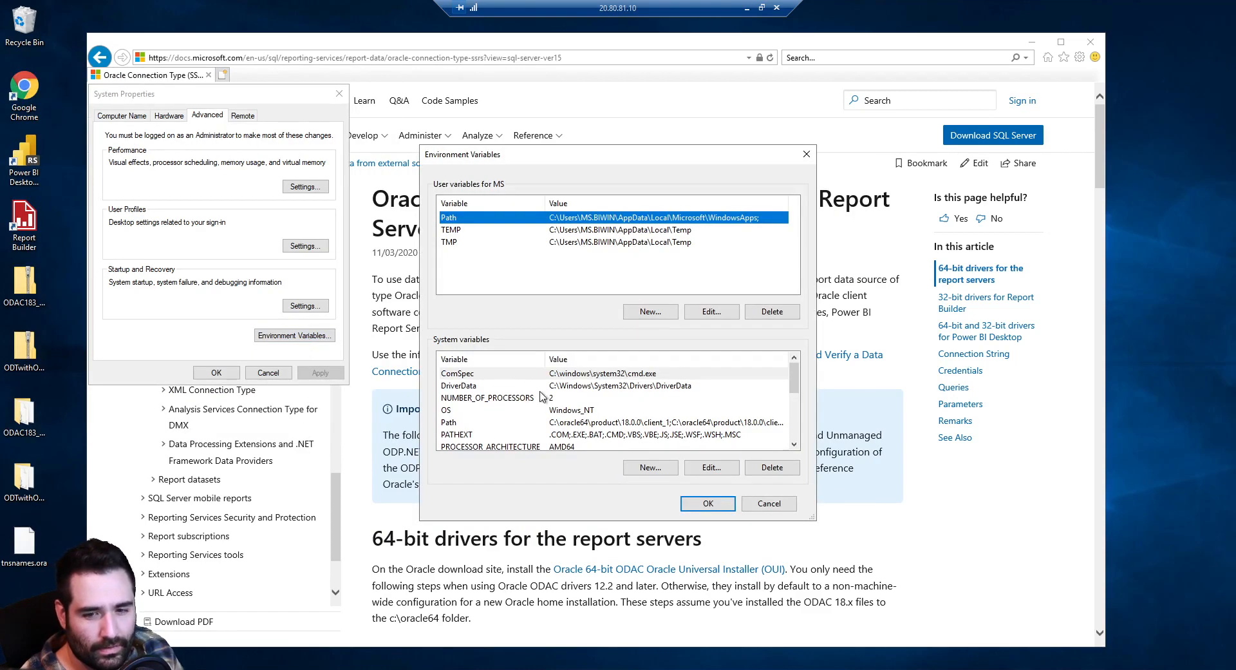
left_click(520, 422)
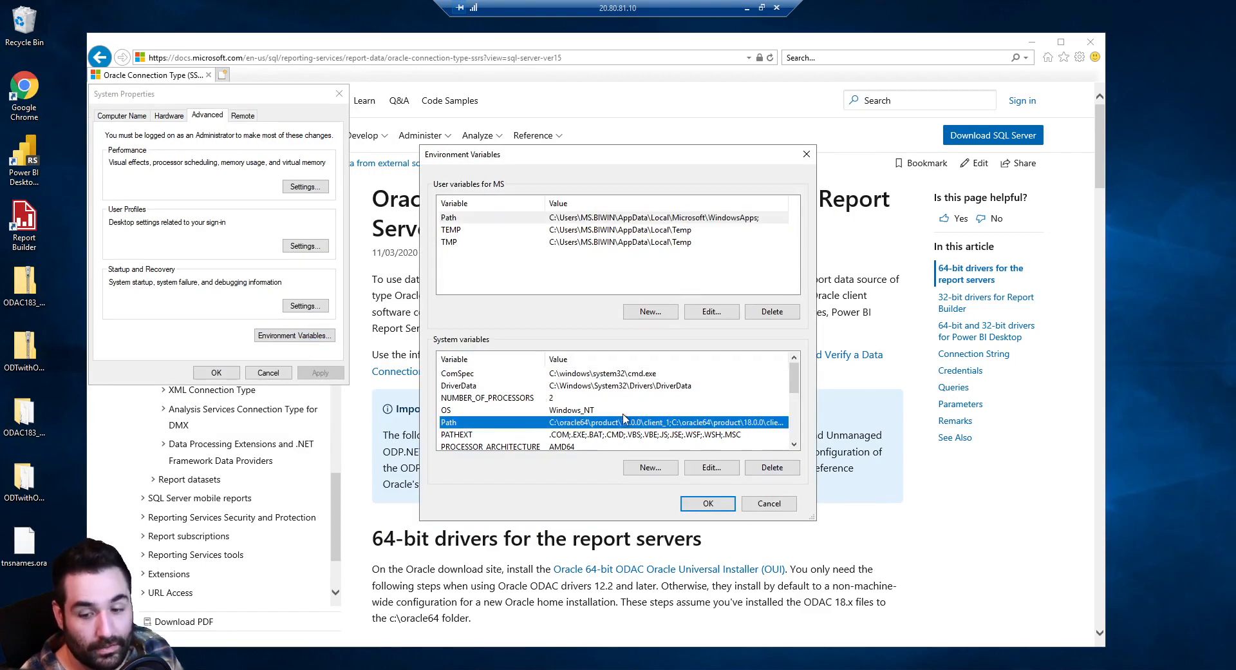
left_click_drag(491, 160, 195, 71)
Review the oracle64 client_1 and client_1\bin Path entries, then cancel both dialogs
left_click(424, 384)
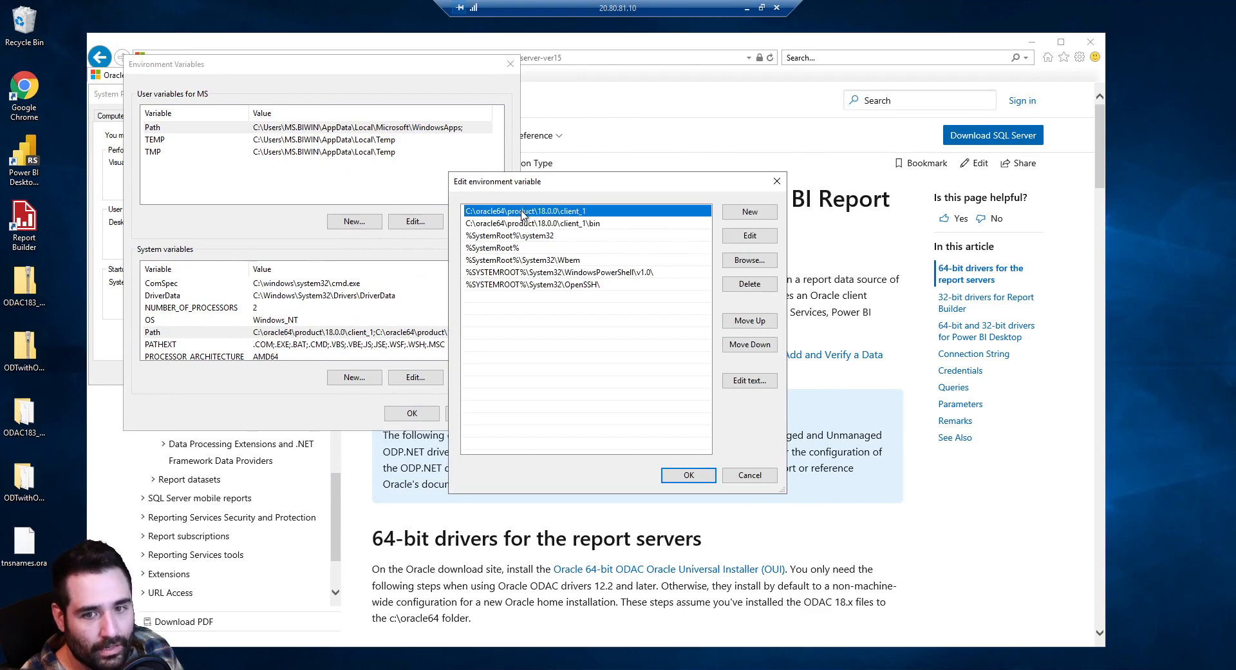
left_click(524, 223)
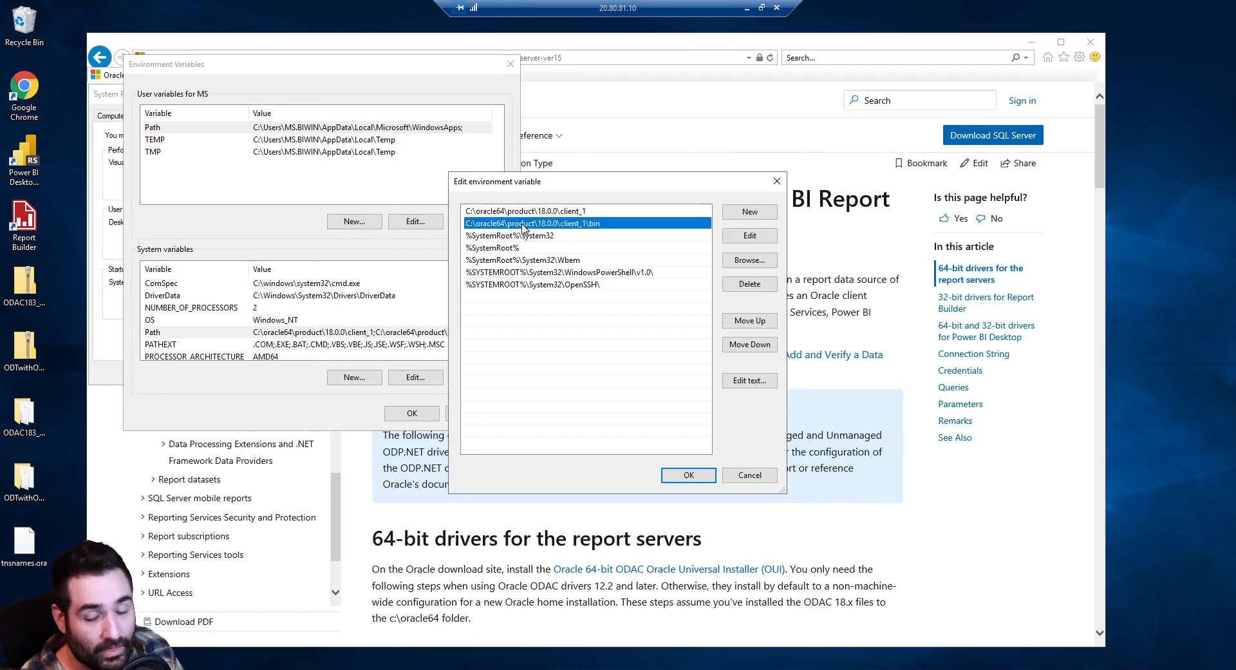
left_click(575, 213)
left_click(586, 224)
left_click(608, 215)
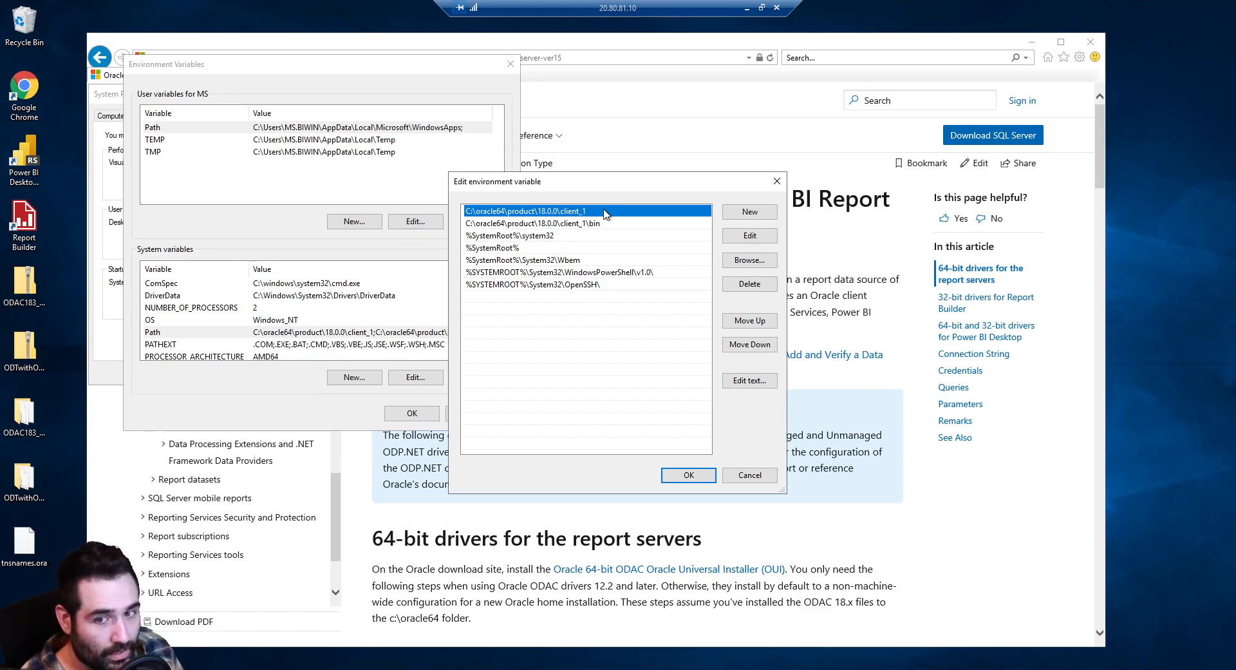
left_click(751, 478)
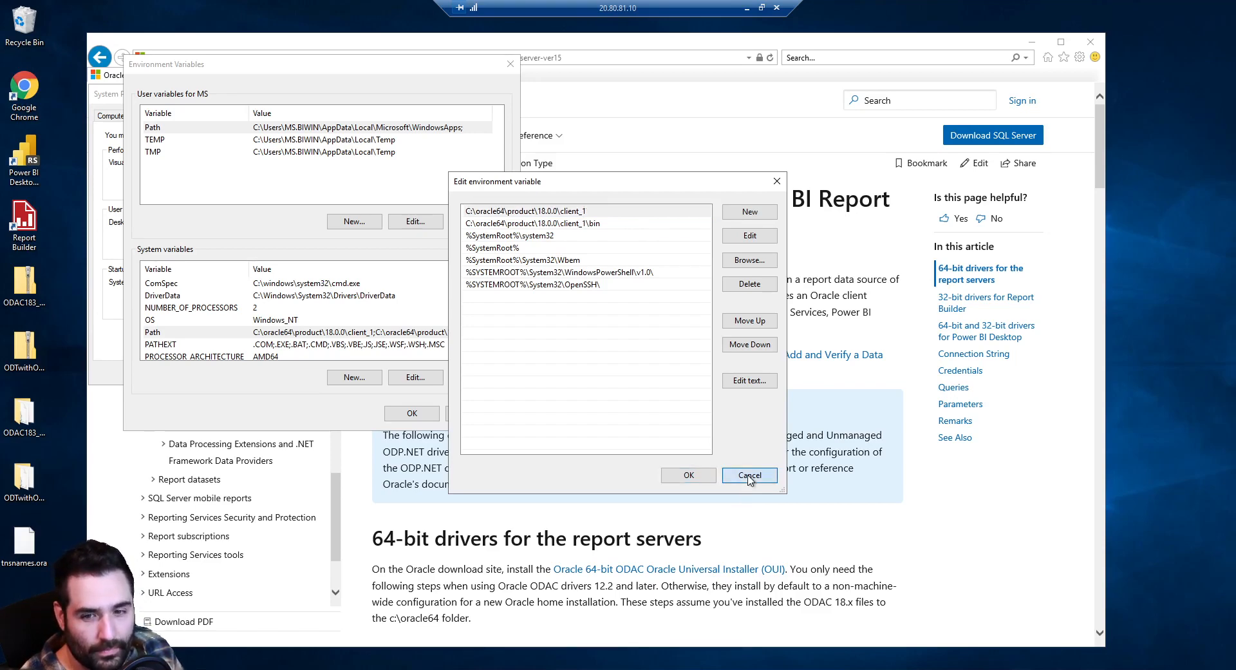
left_click(750, 476)
left_click(474, 413)
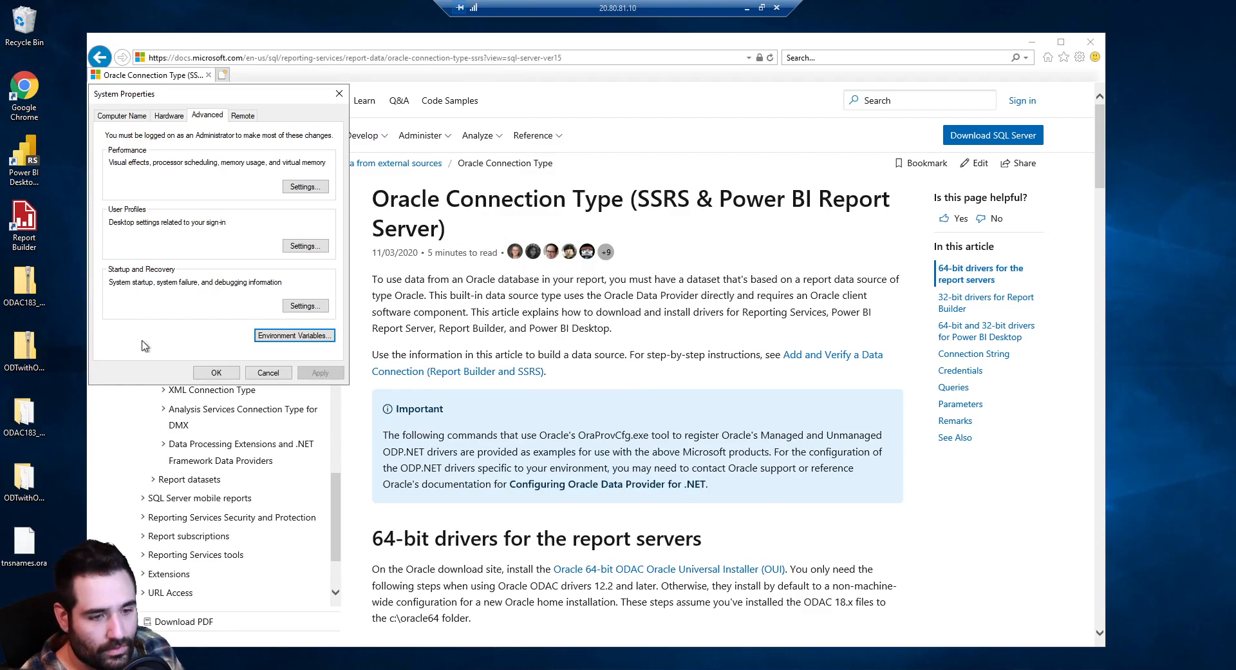
Launch the ODAC setup program from the ODTwithODAC183 desktop folder
left_click(25, 476)
double_click(26, 480)
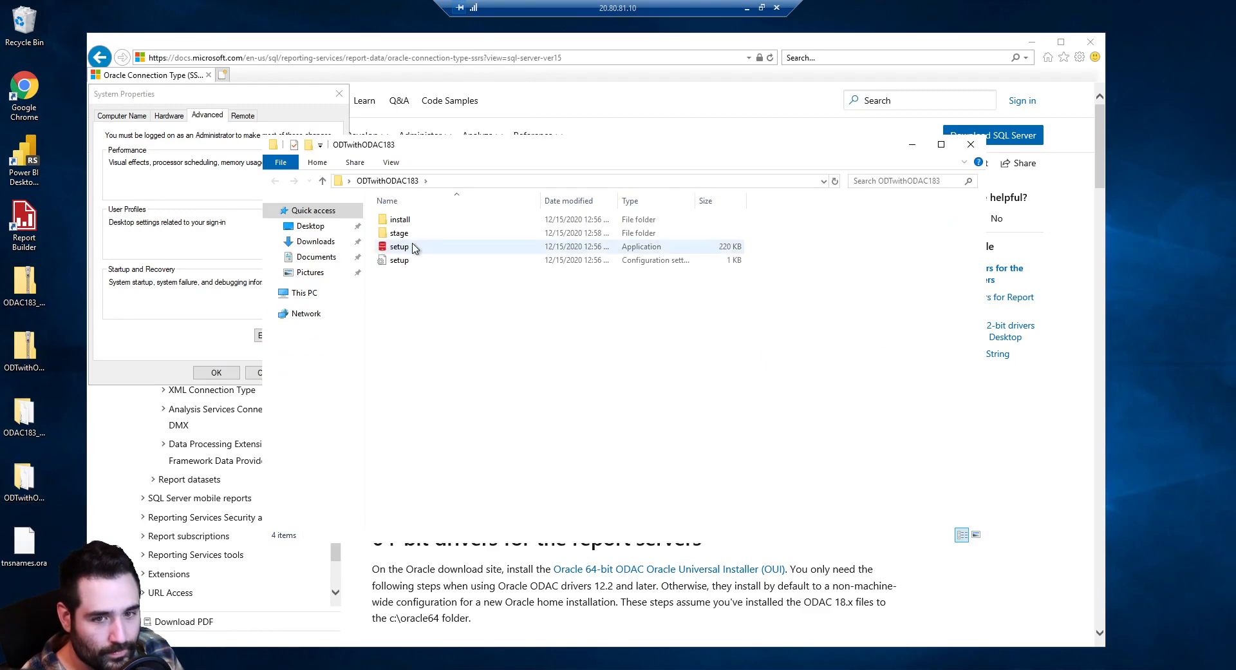
double_click(414, 247)
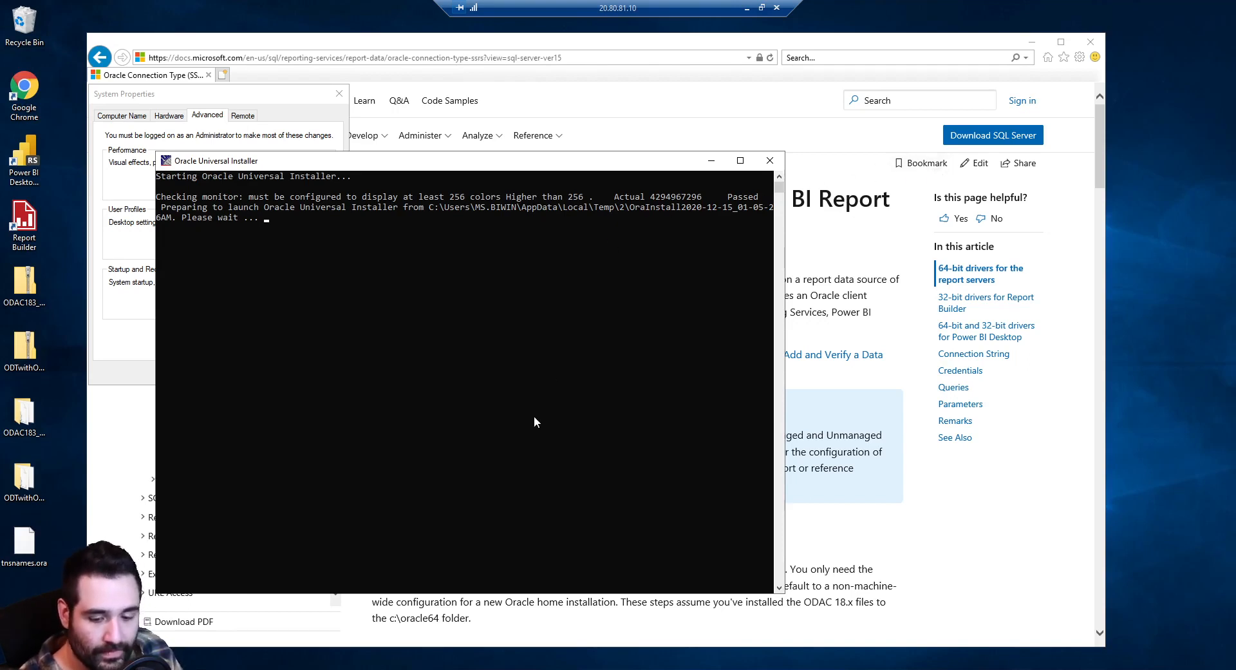
Open the C:\oracle64 folder in a new File Explorer window
key("super")
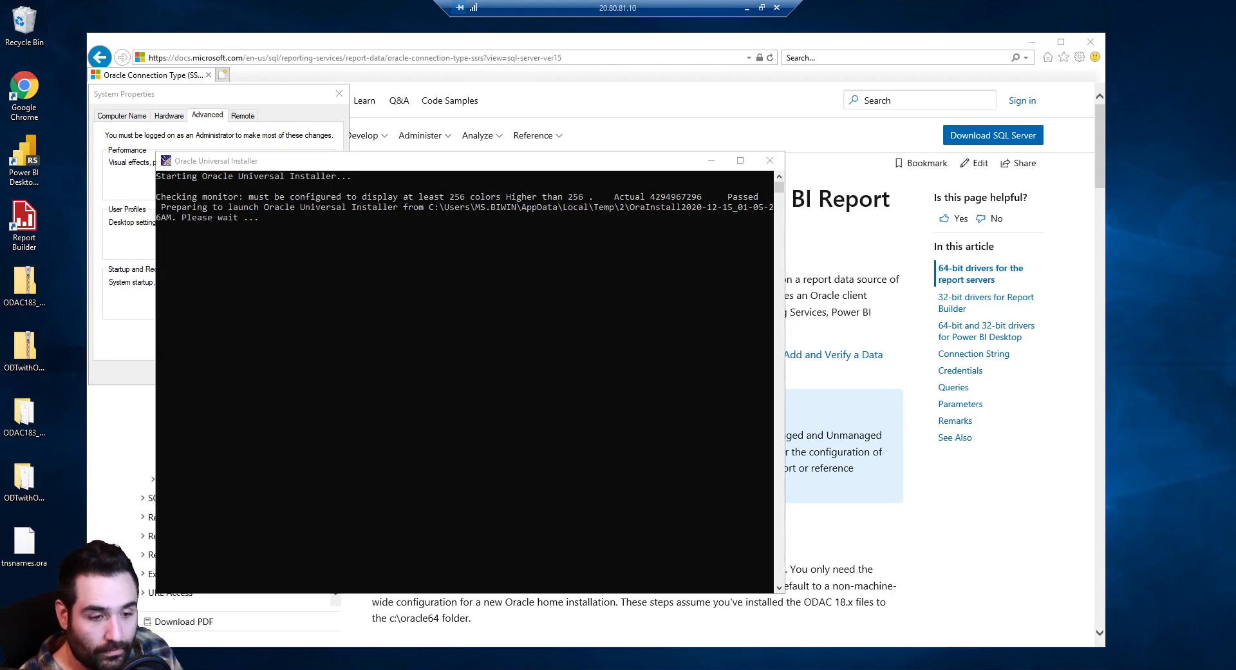
left_click(382, 462)
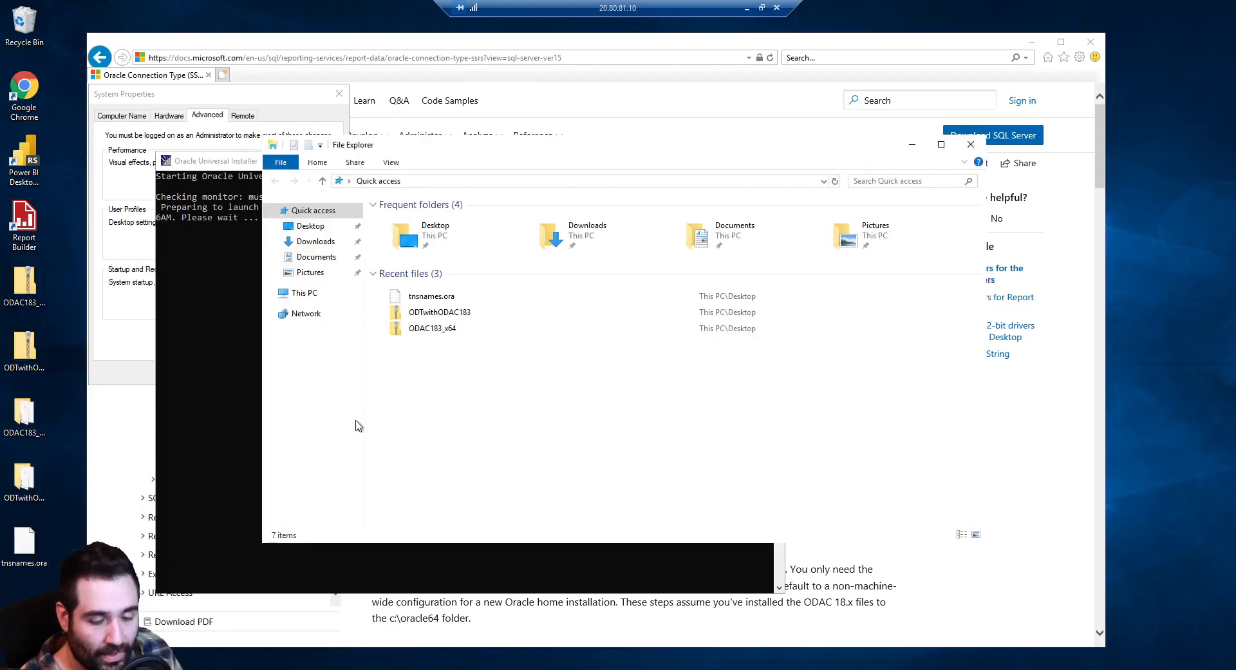
left_click(327, 298)
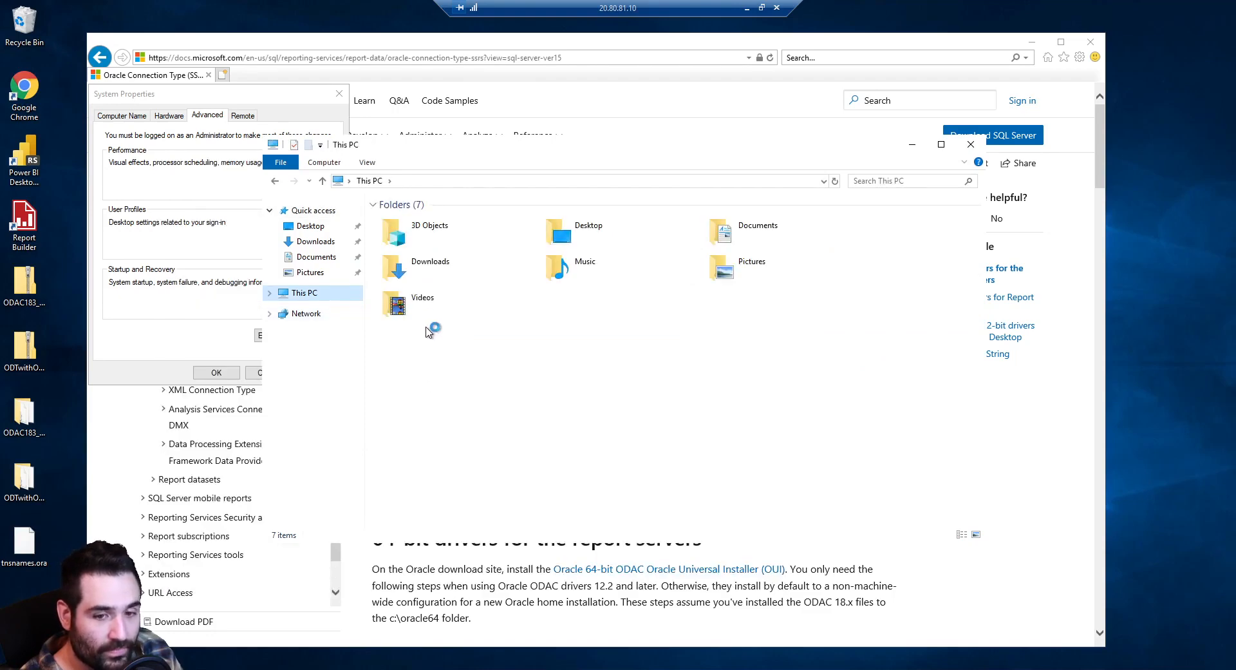
double_click(412, 353)
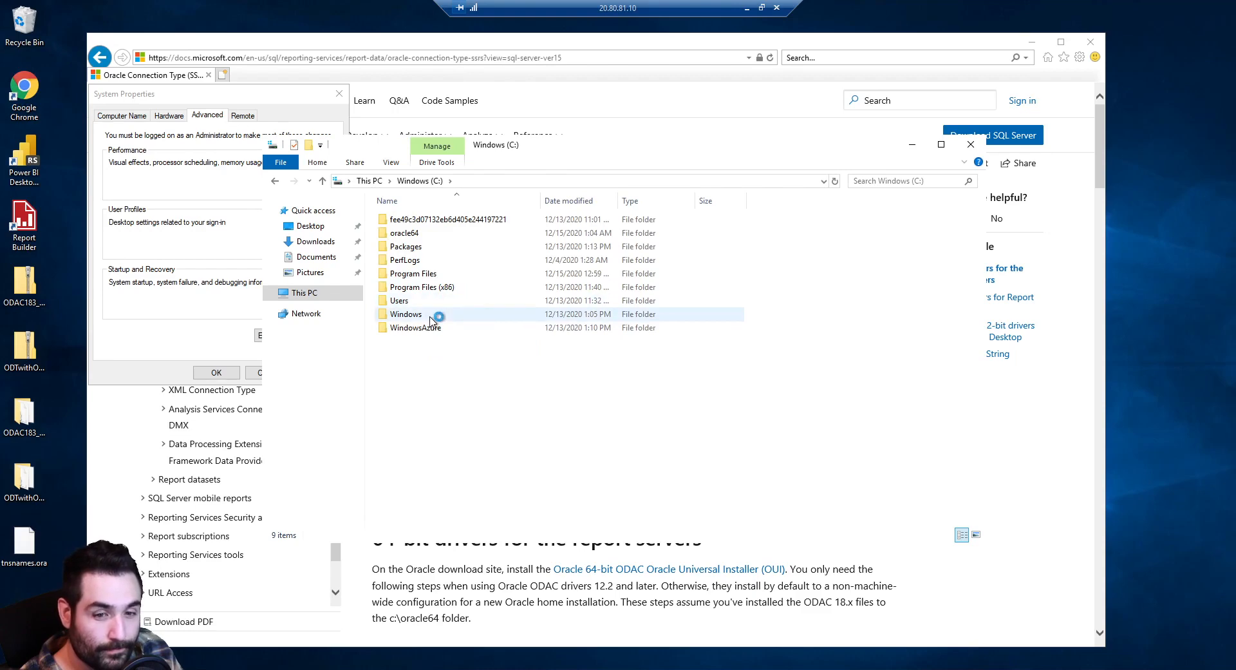
left_click(412, 301)
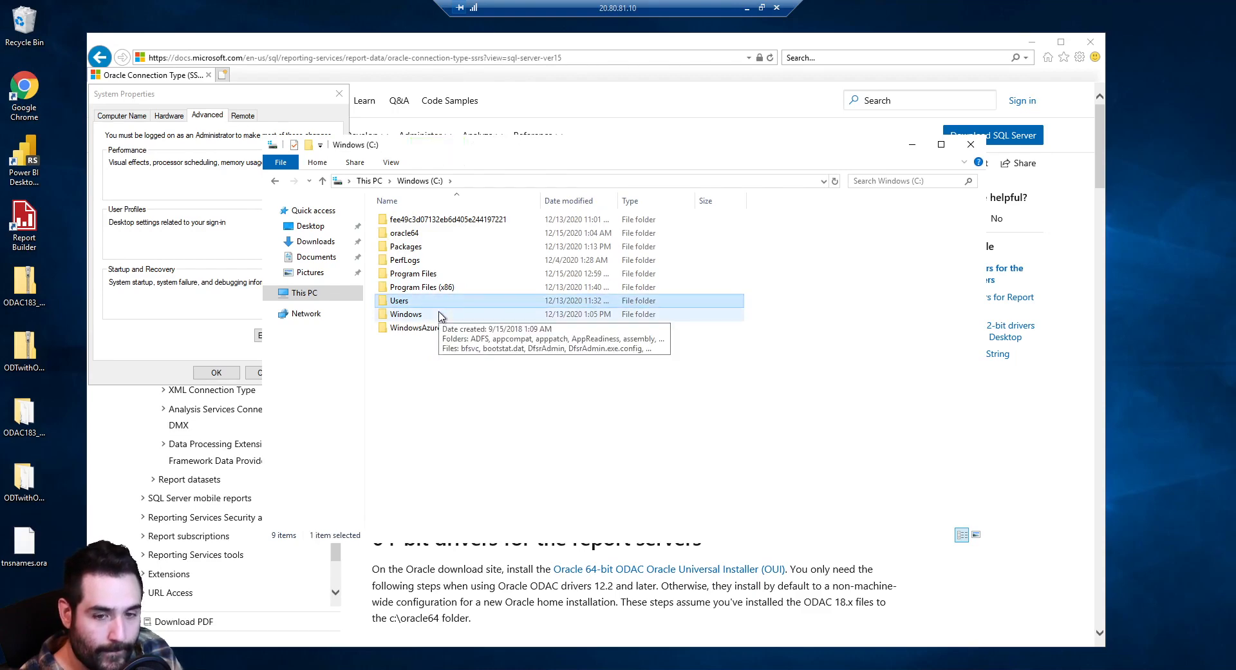
double_click(440, 315)
key("alt+Left")
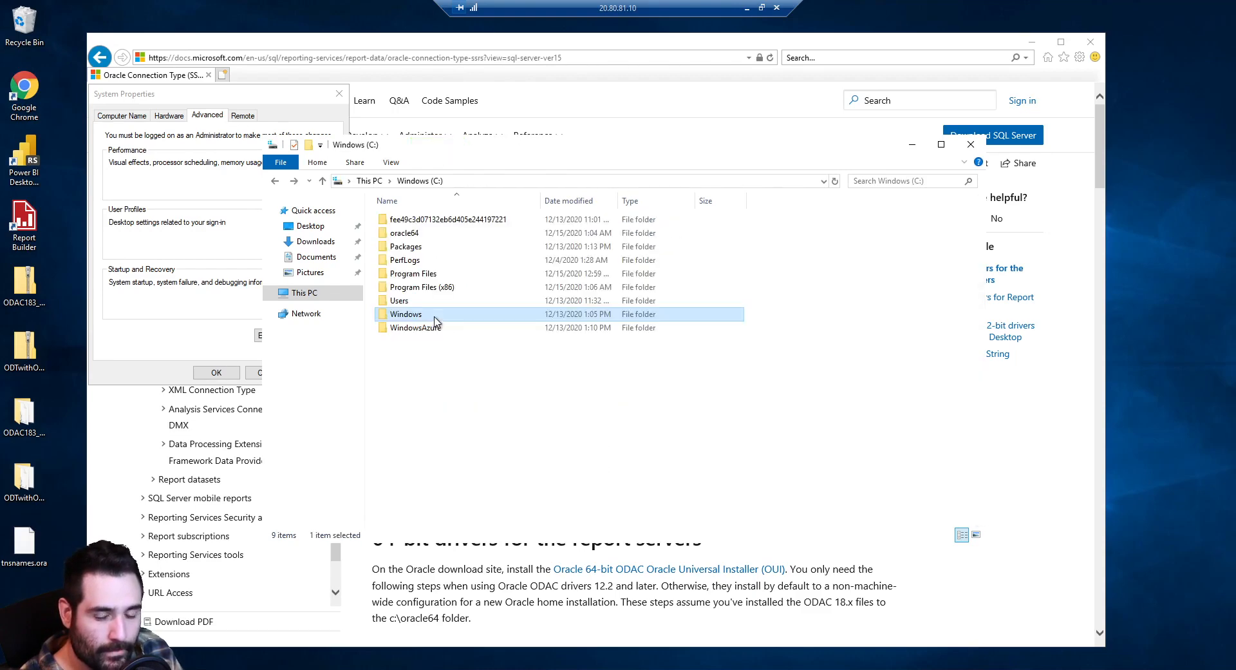
double_click(439, 233)
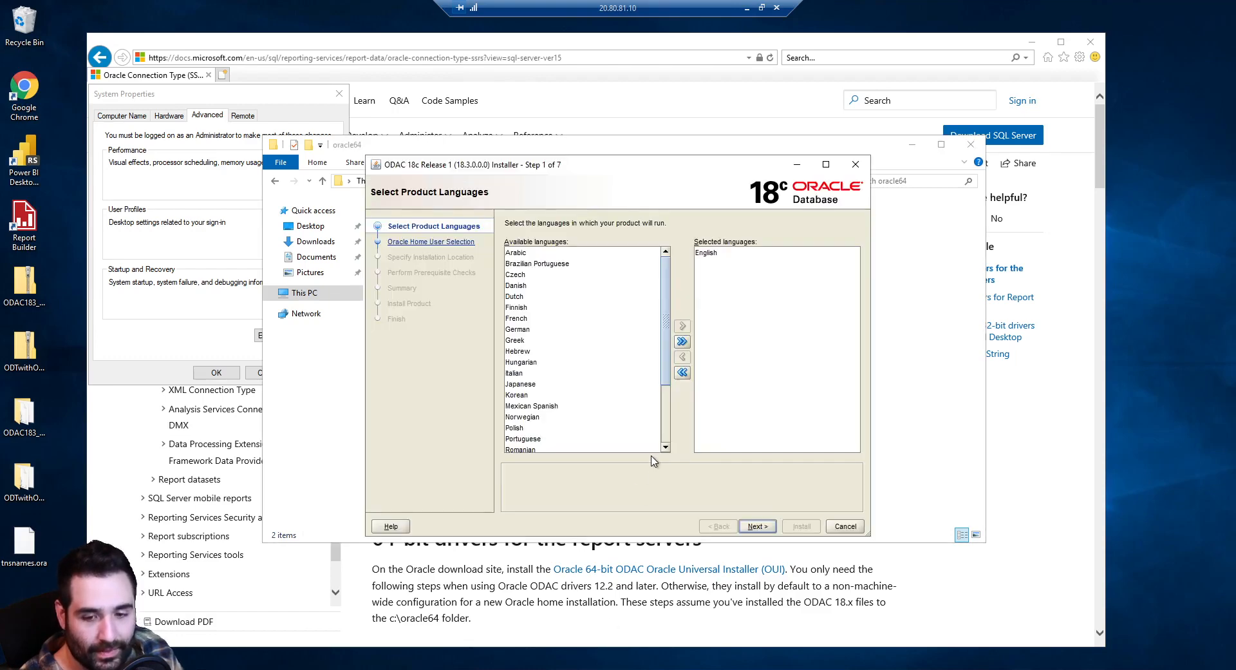
Keep English and the built-in account, and change the Oracle base to C:\oracle32
left_click(756, 527)
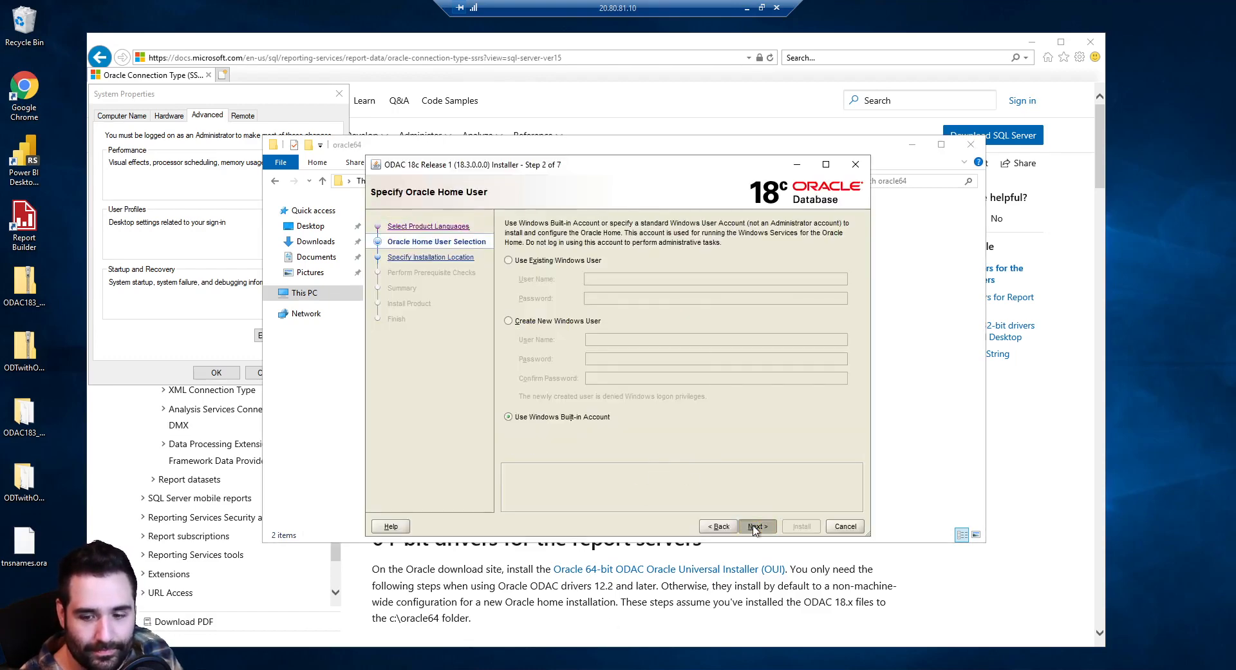
left_click(754, 528)
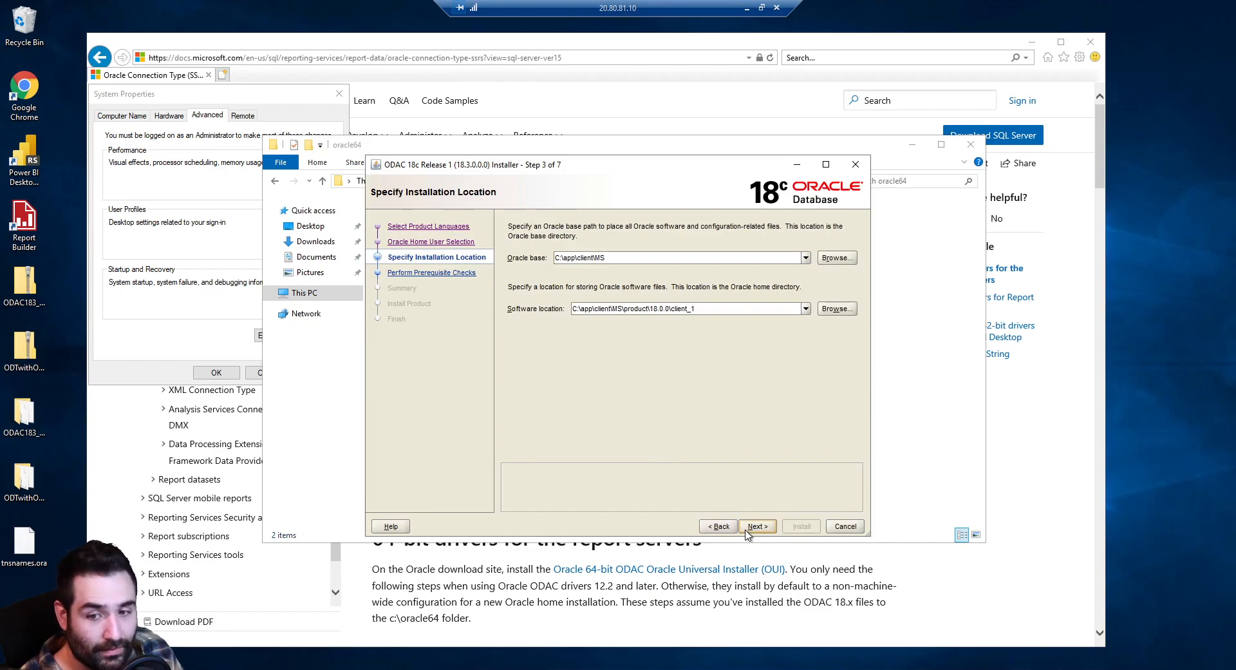
left_click_drag(606, 257, 569, 257)
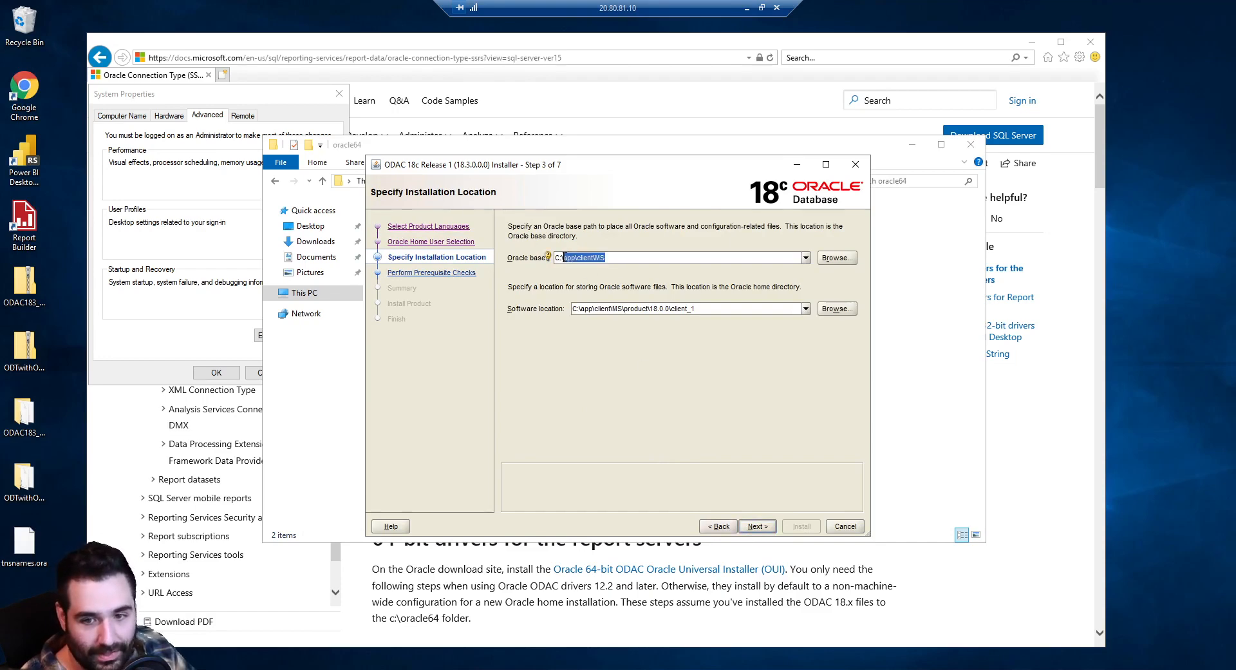
type("oracle32")
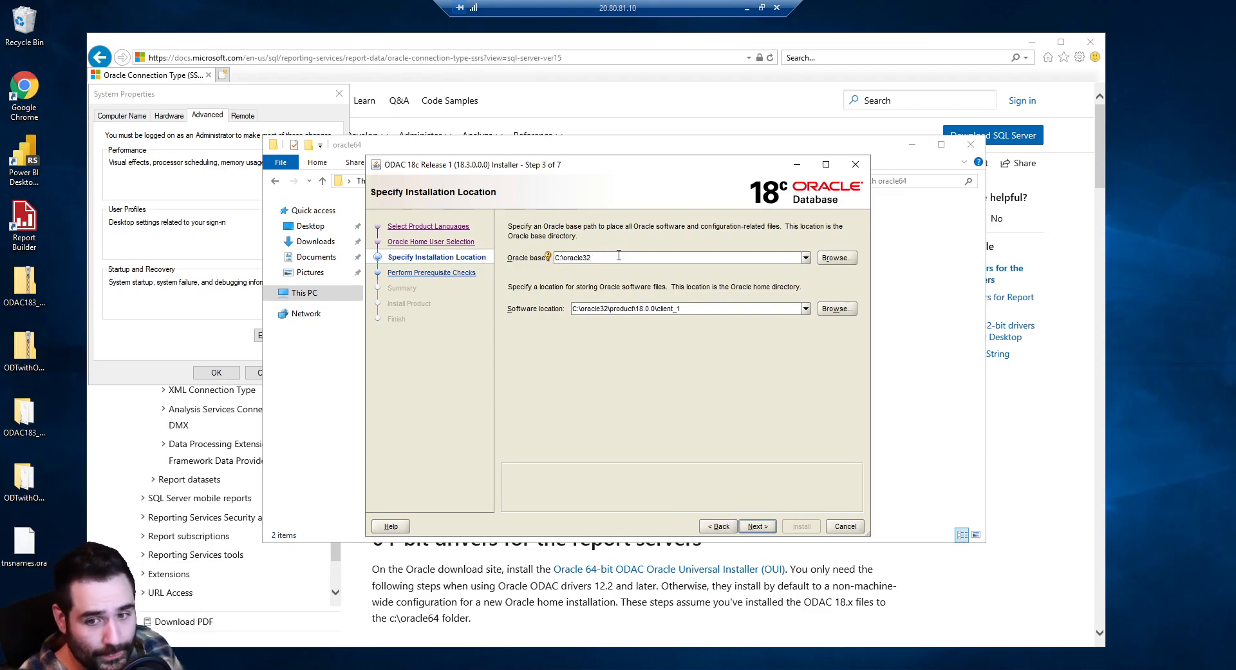
left_click(756, 528)
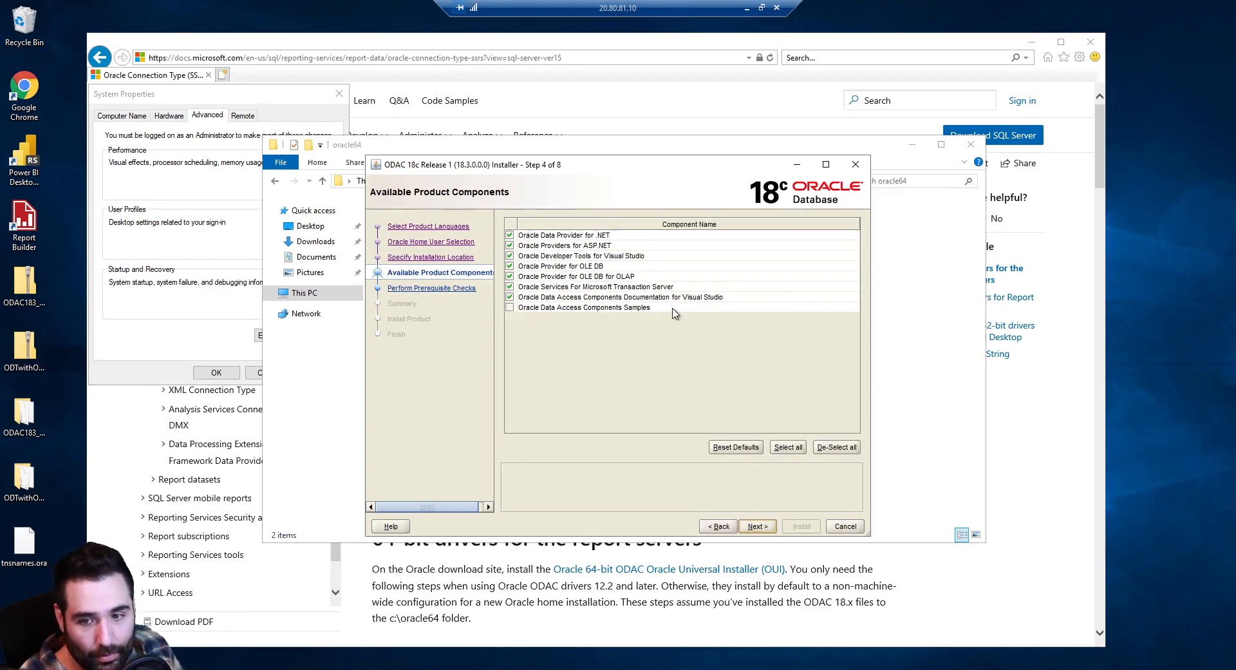
Exclude Microsoft Transaction Server, Developer Tools for Visual Studio and documentation components
left_click(509, 288)
left_click(509, 297)
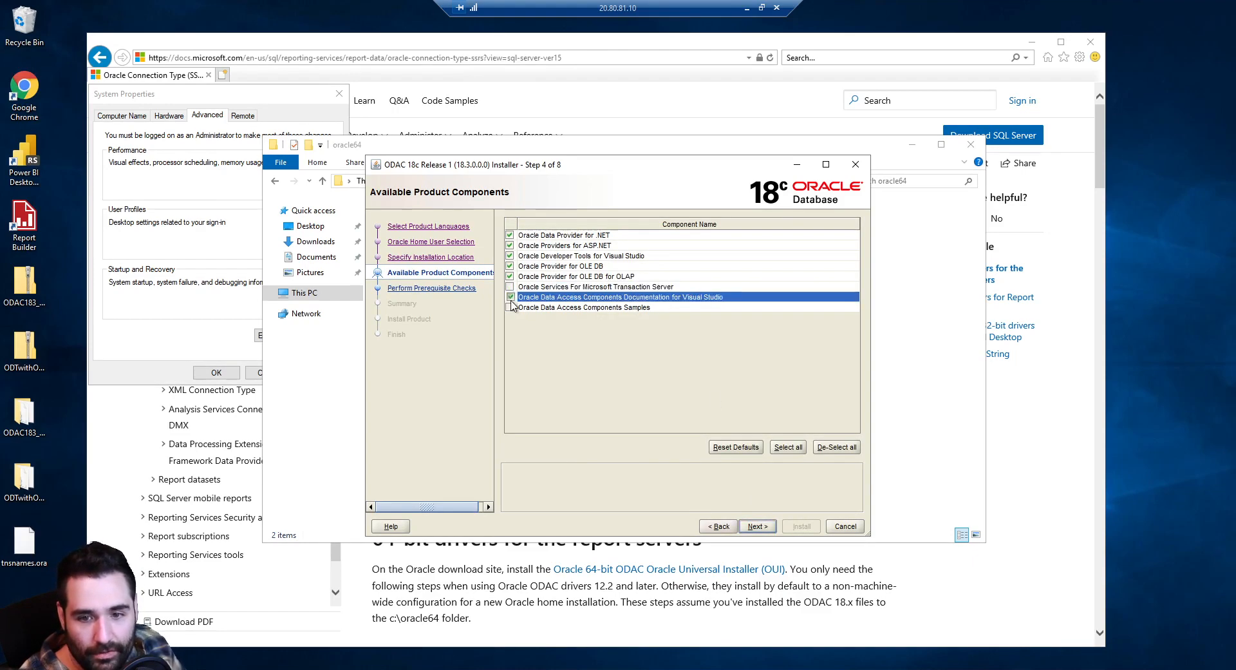
left_click(510, 256)
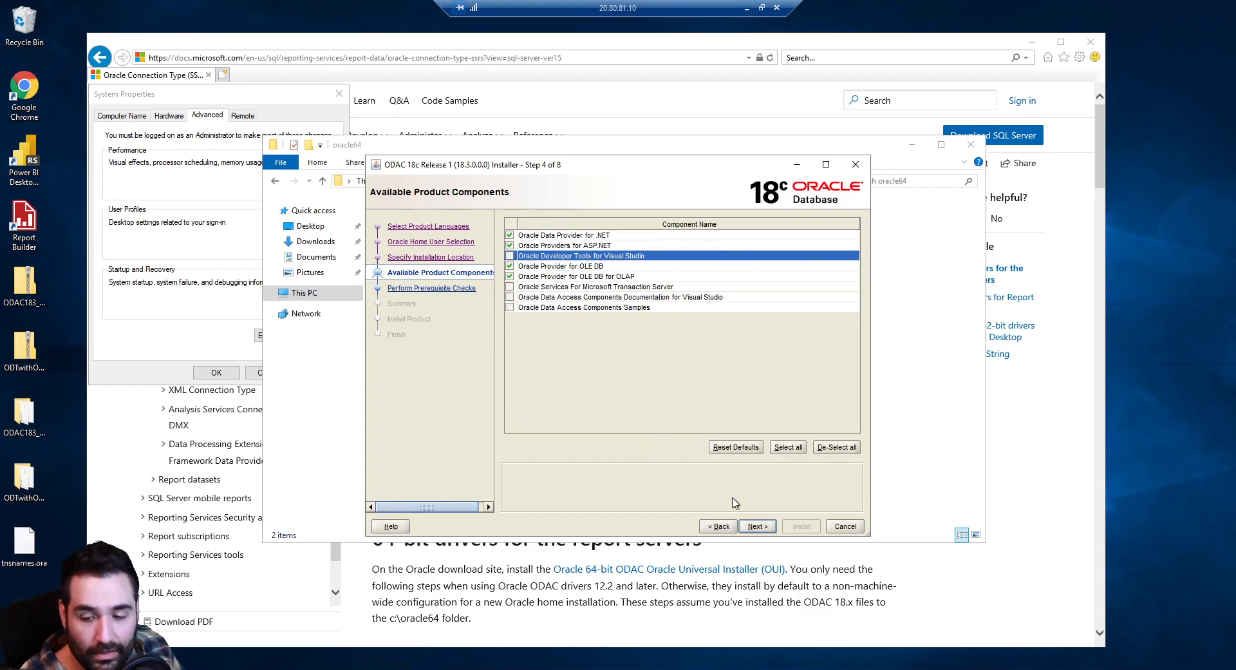
left_click(754, 527)
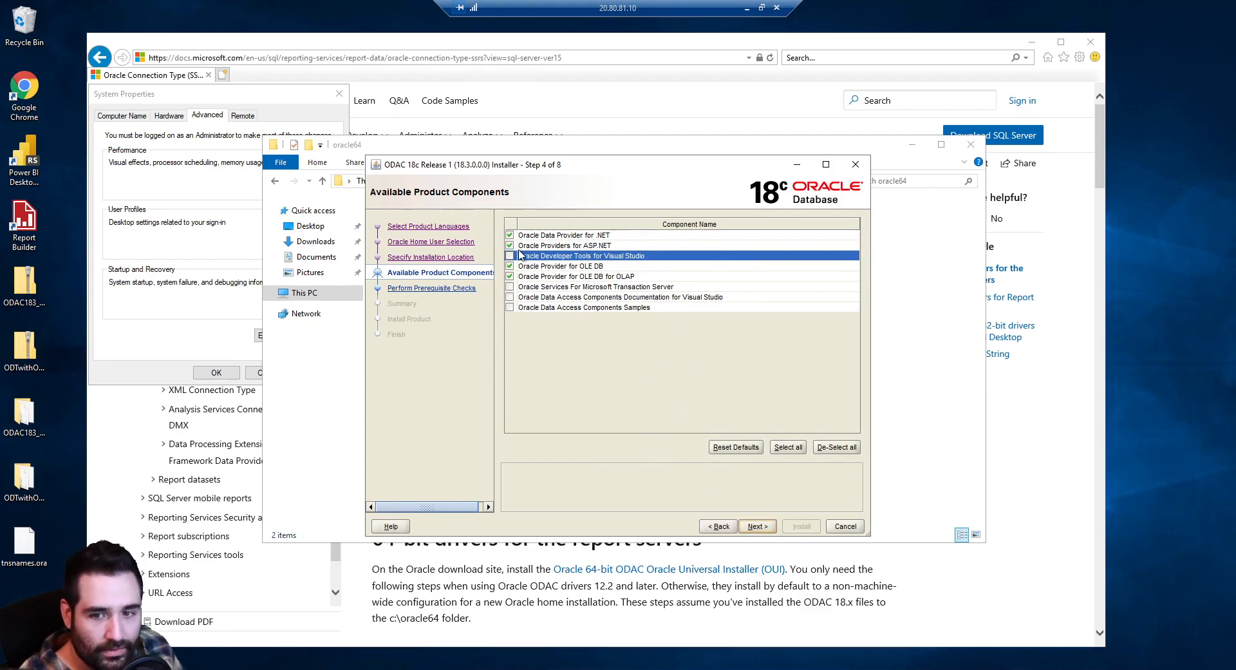
left_click(757, 527)
Start the ODAC install into C:\oracle32, close the oracle64 window, and return to the Oracle Connection Type article
left_click(758, 527)
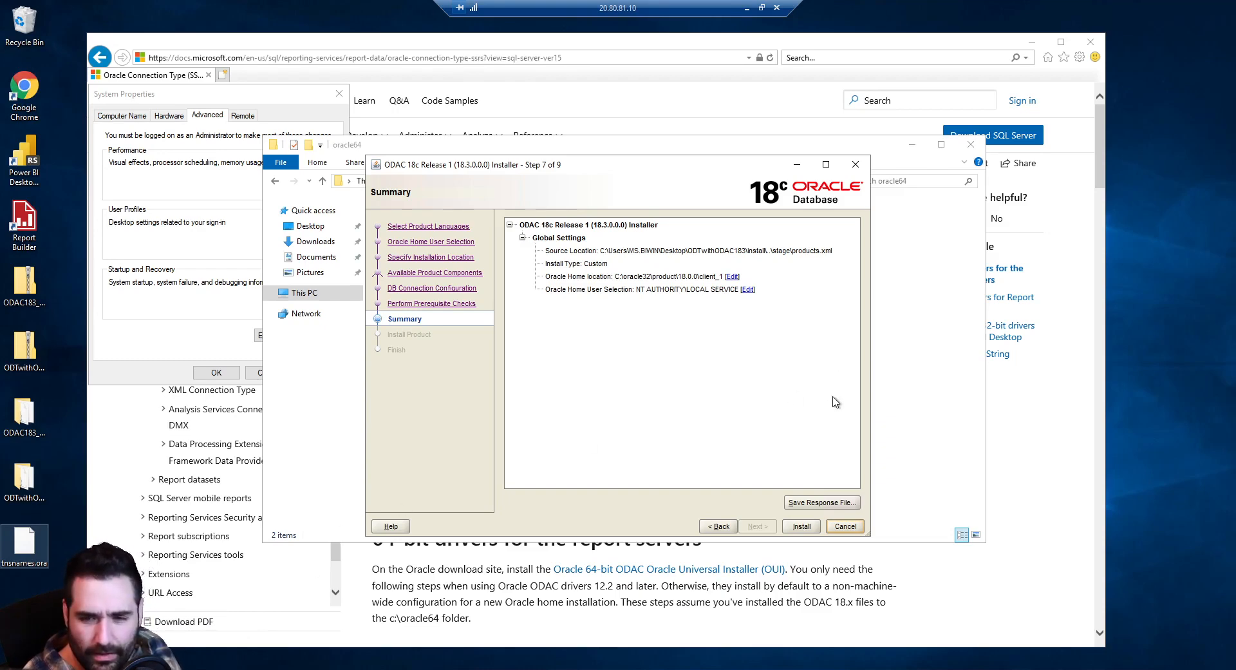
left_click(803, 527)
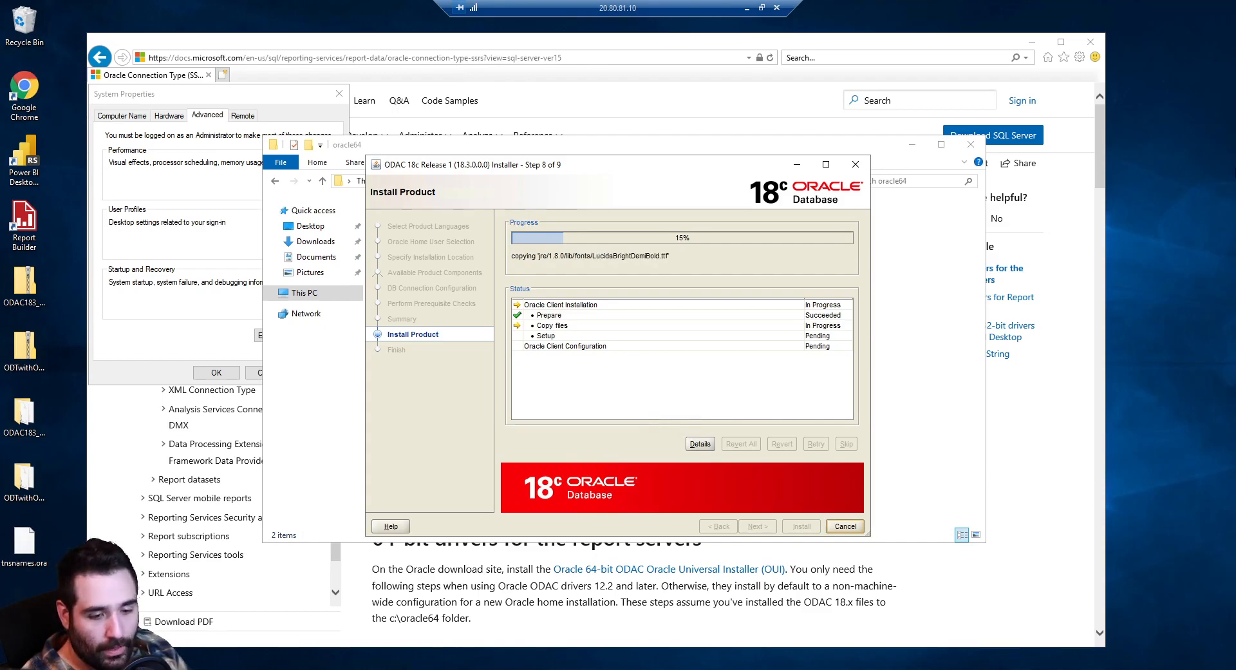
left_click(906, 349)
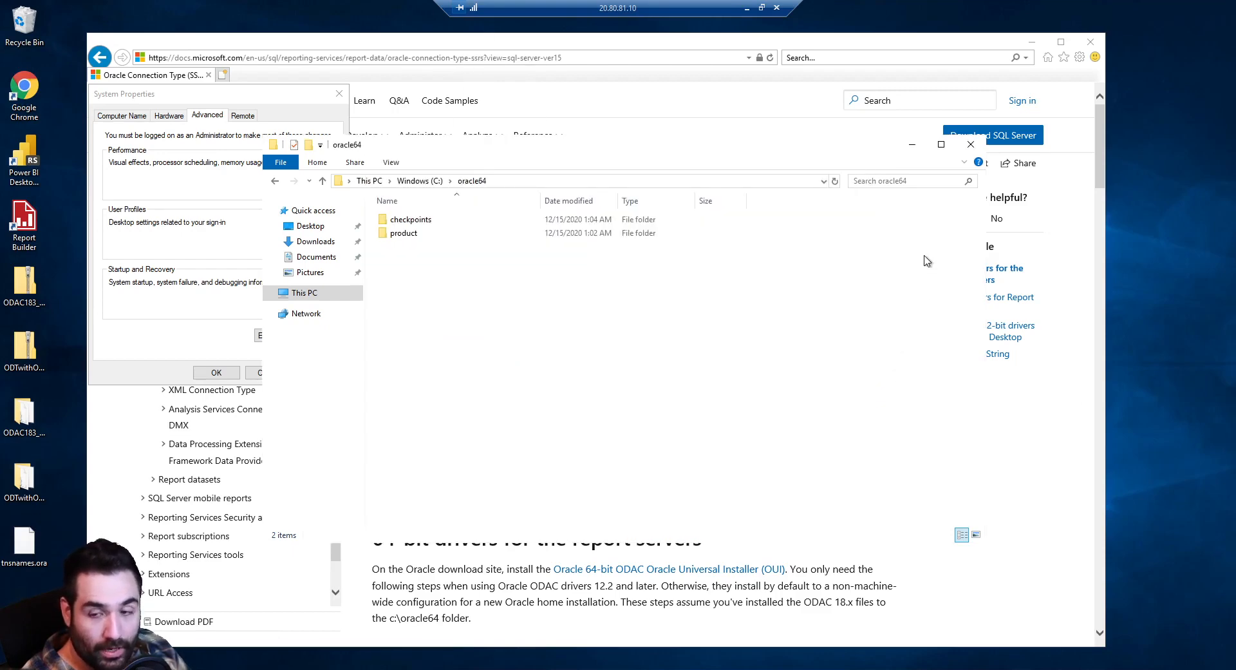
left_click(971, 145)
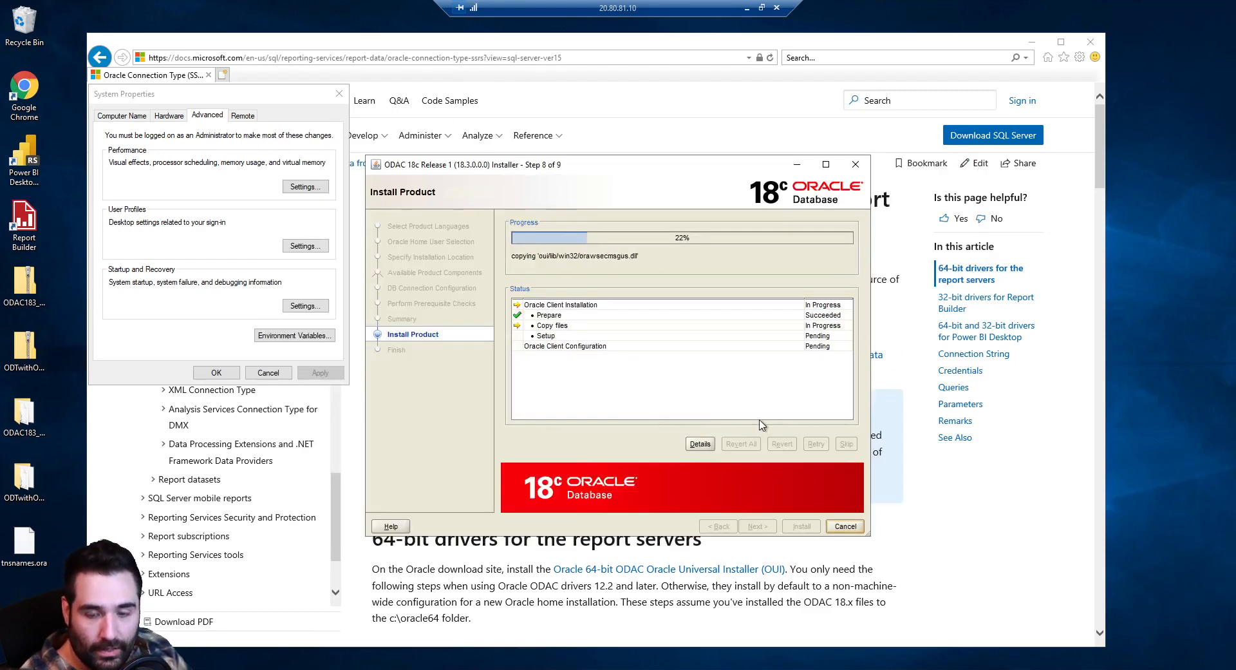
left_click(752, 601)
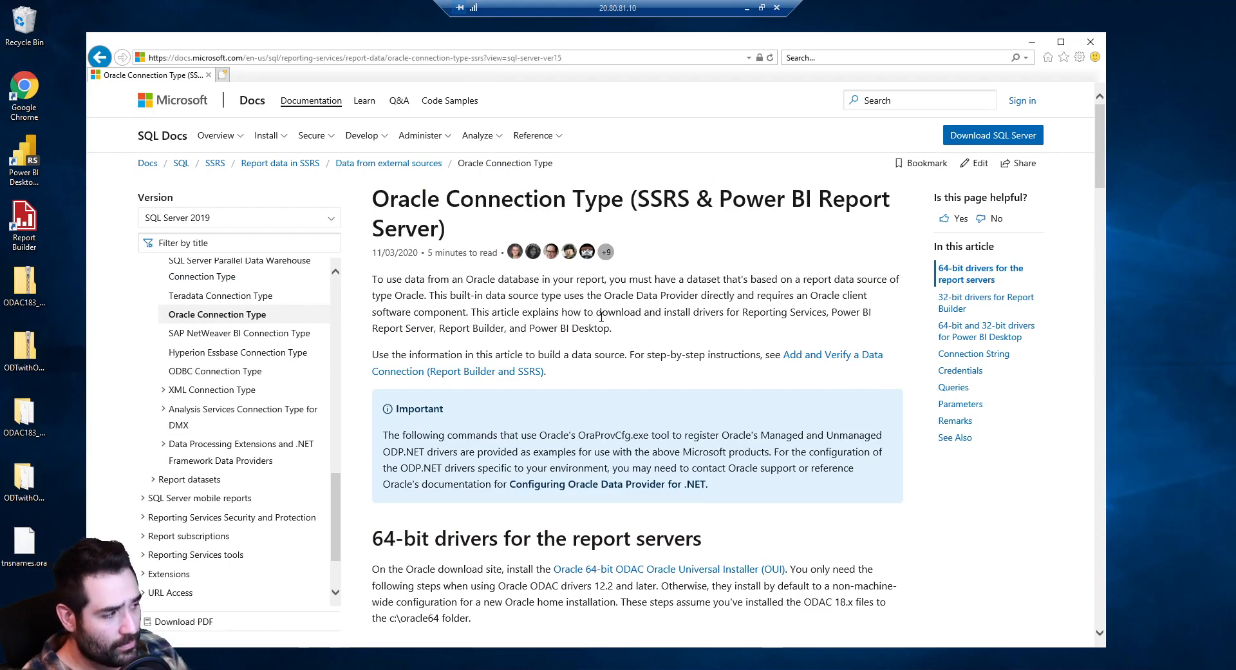
scroll(602, 316, "down", 5)
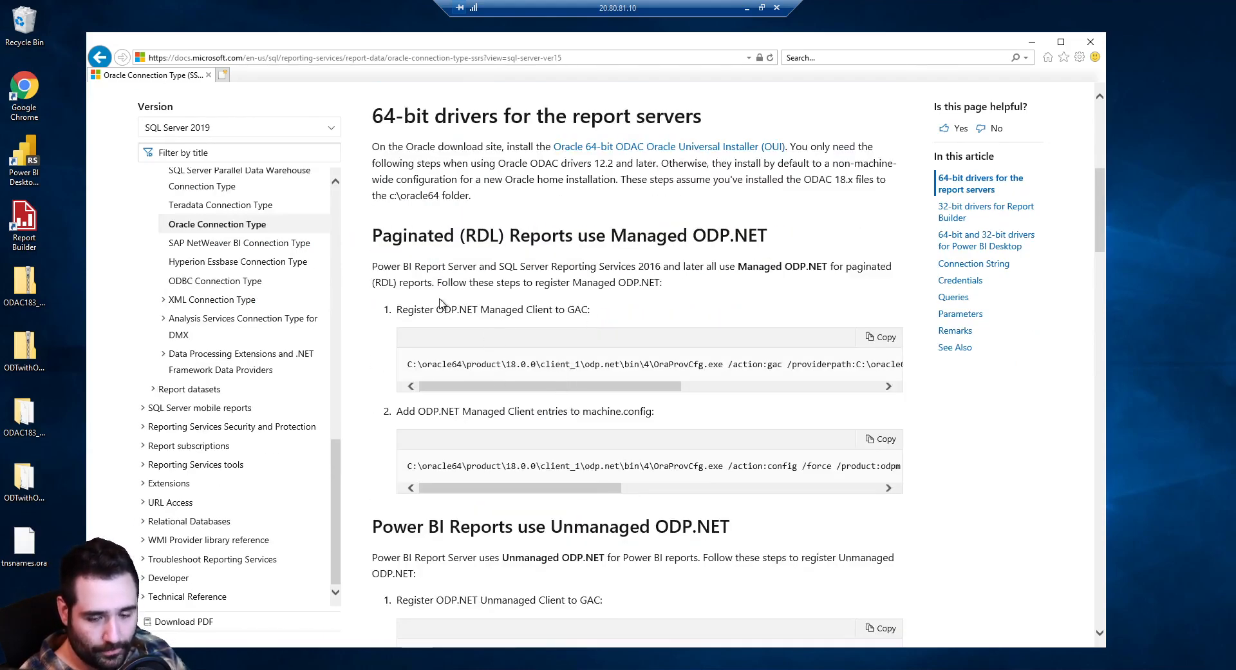
left_click_drag(400, 311, 613, 319)
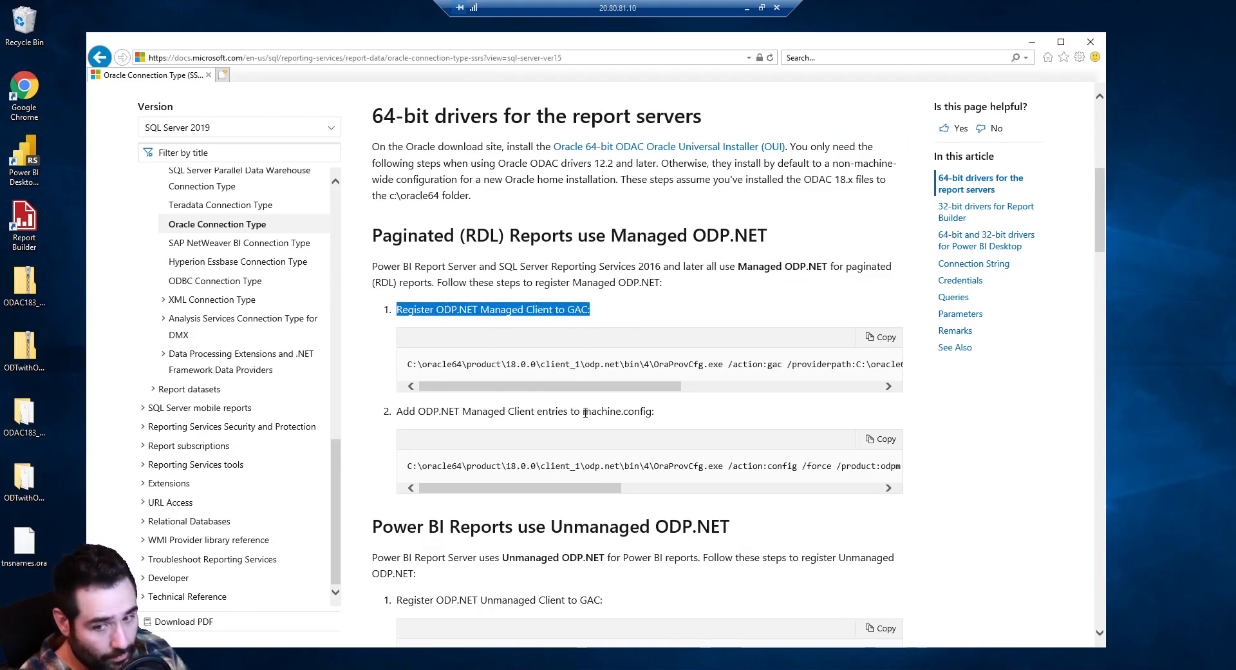
left_click_drag(538, 411, 731, 425)
left_click(731, 426)
scroll(682, 428, "down", 4)
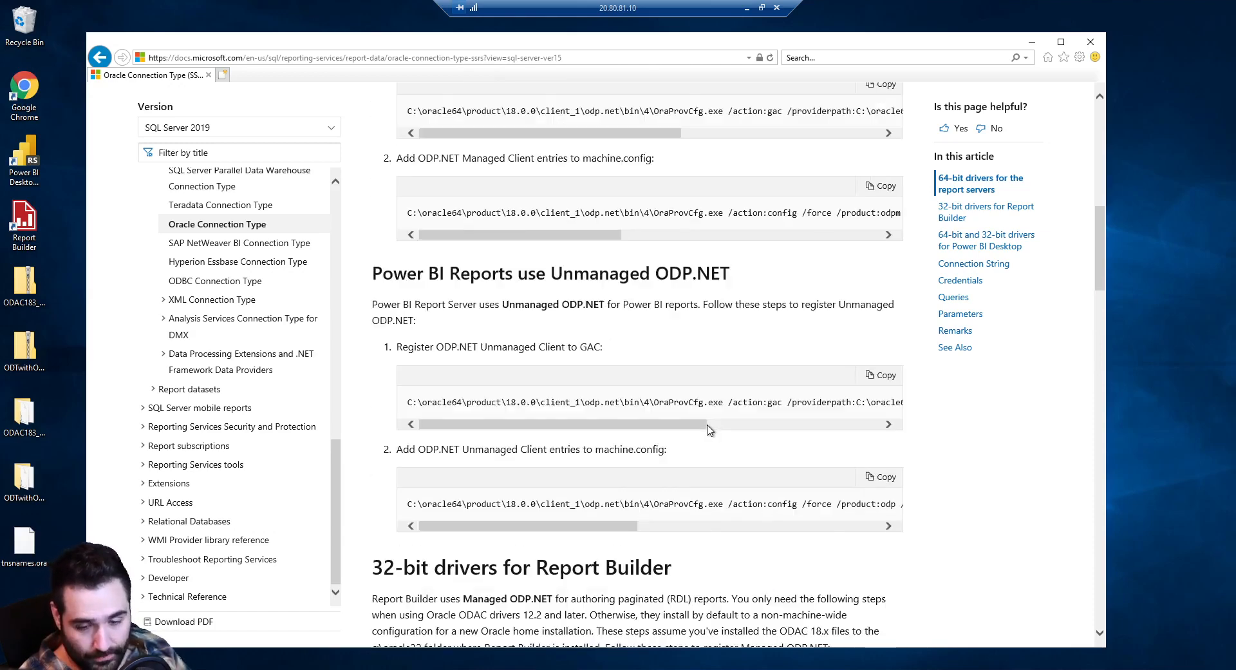
scroll(682, 428, "up", 3)
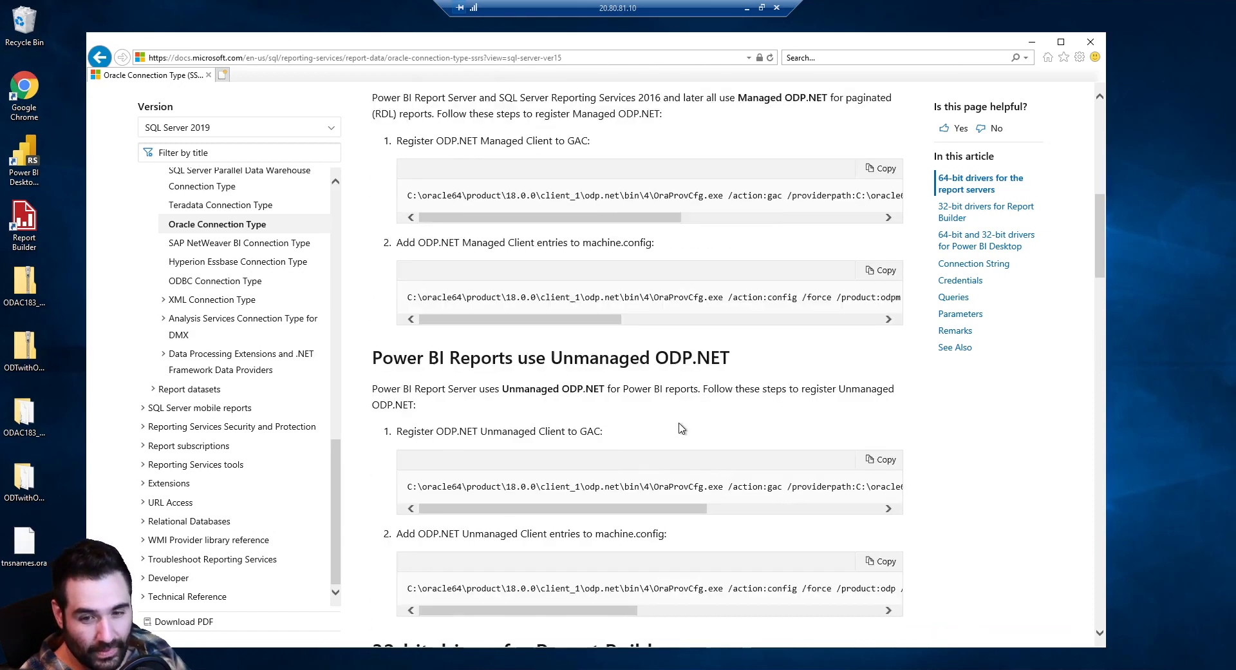
scroll(681, 427, "down", 3)
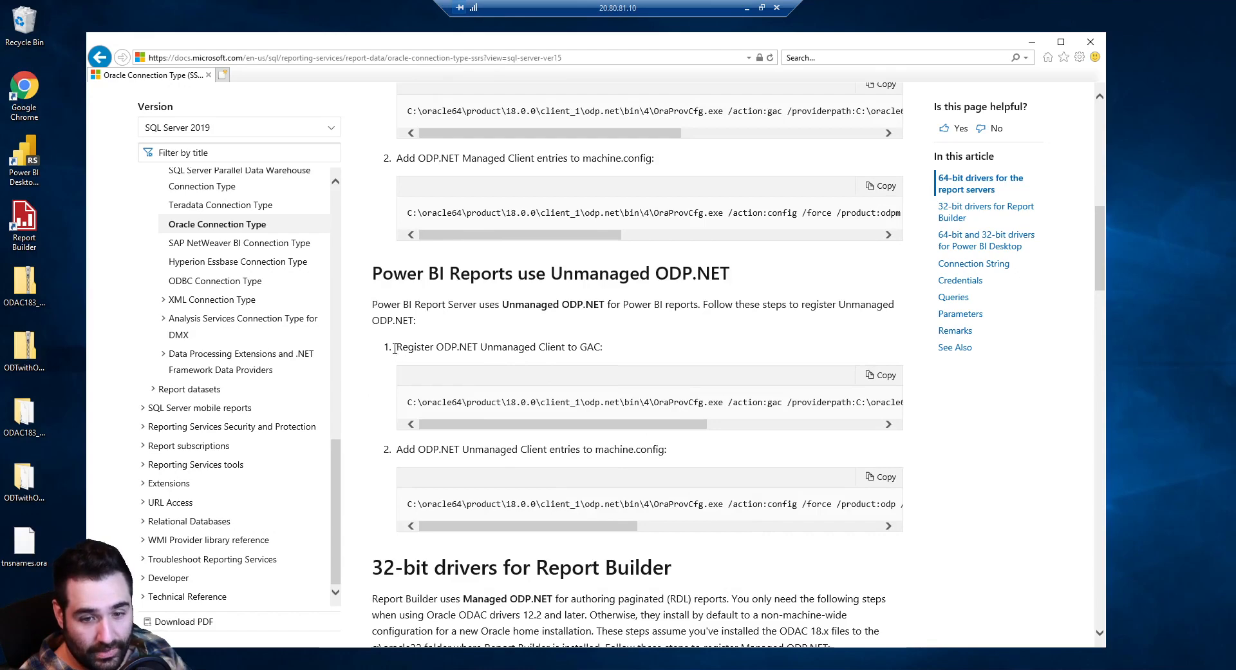
left_click_drag(395, 347, 627, 348)
left_click_drag(399, 455, 681, 463)
scroll(681, 463, "down", 4)
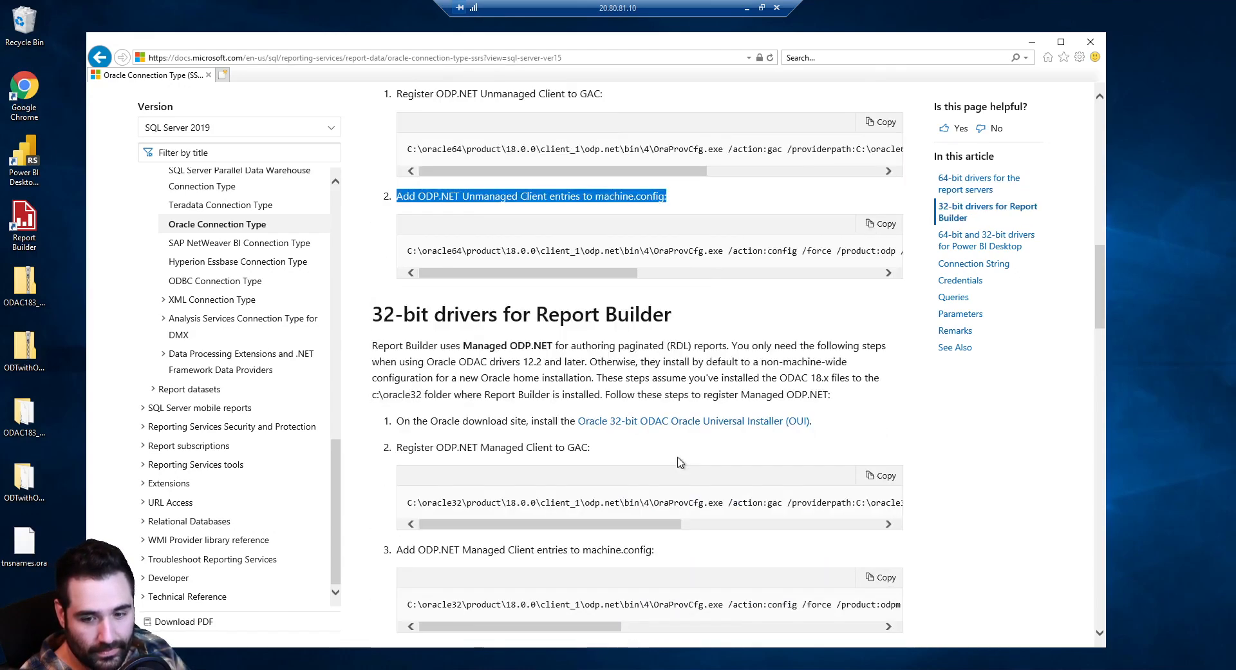
scroll(676, 461, "up", 8)
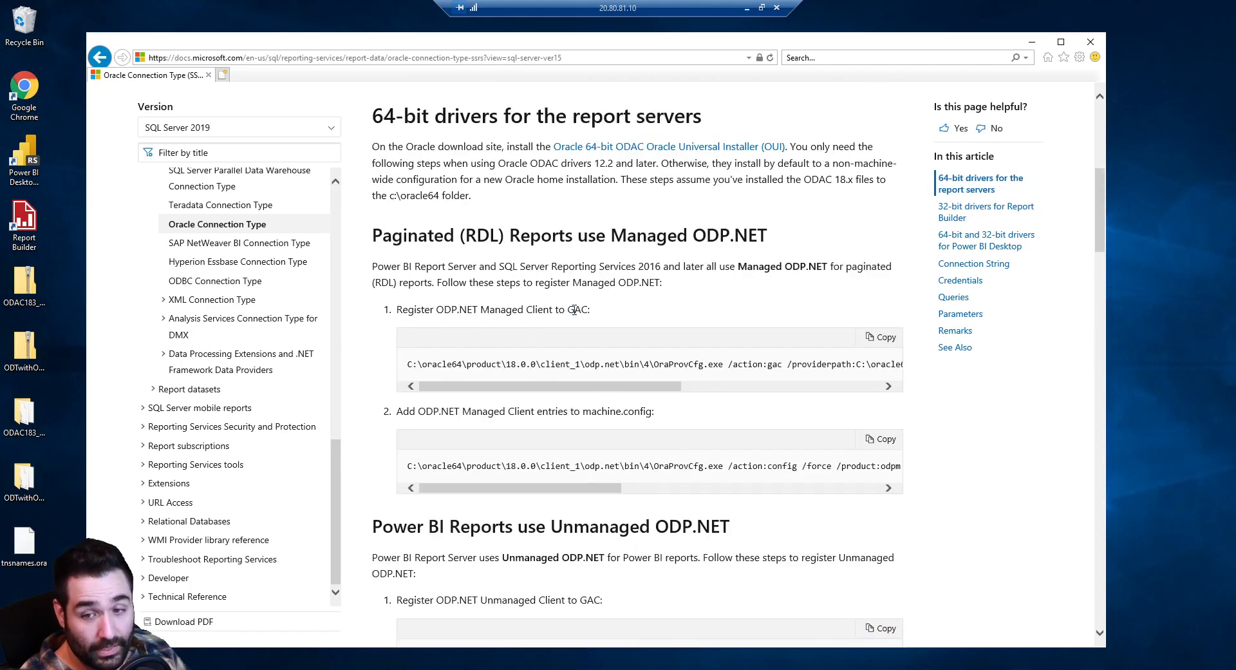
left_click_drag(575, 310, 526, 310)
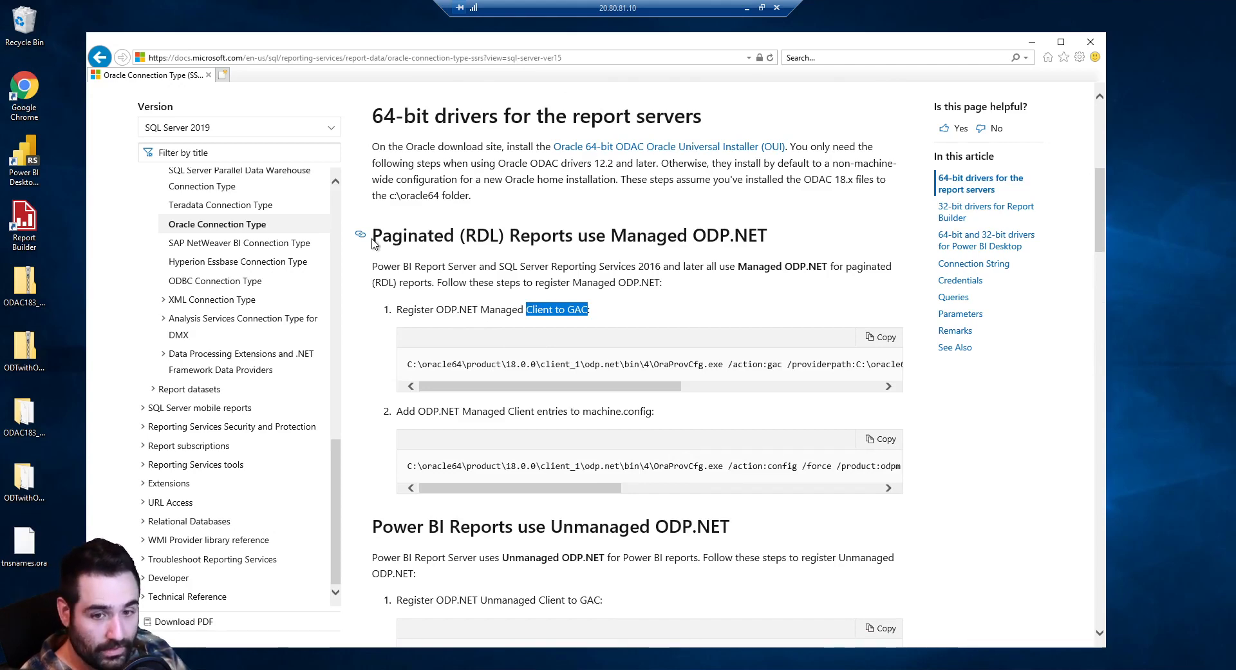
left_click_drag(591, 312, 435, 318)
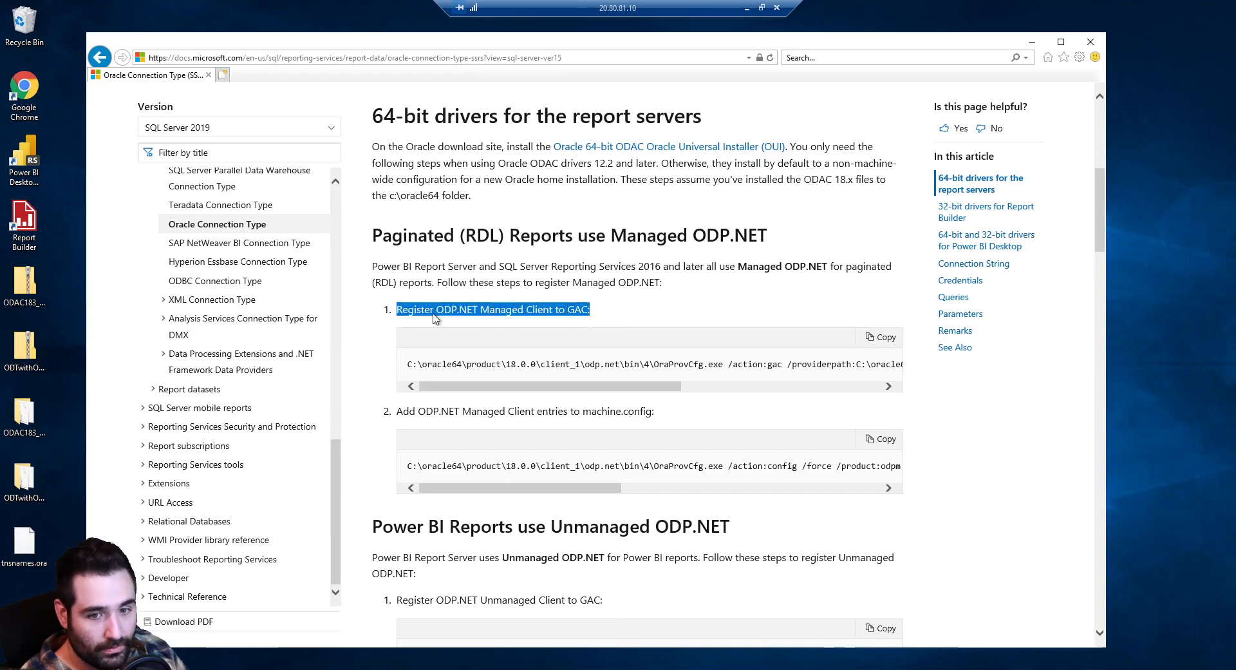
left_click(494, 312)
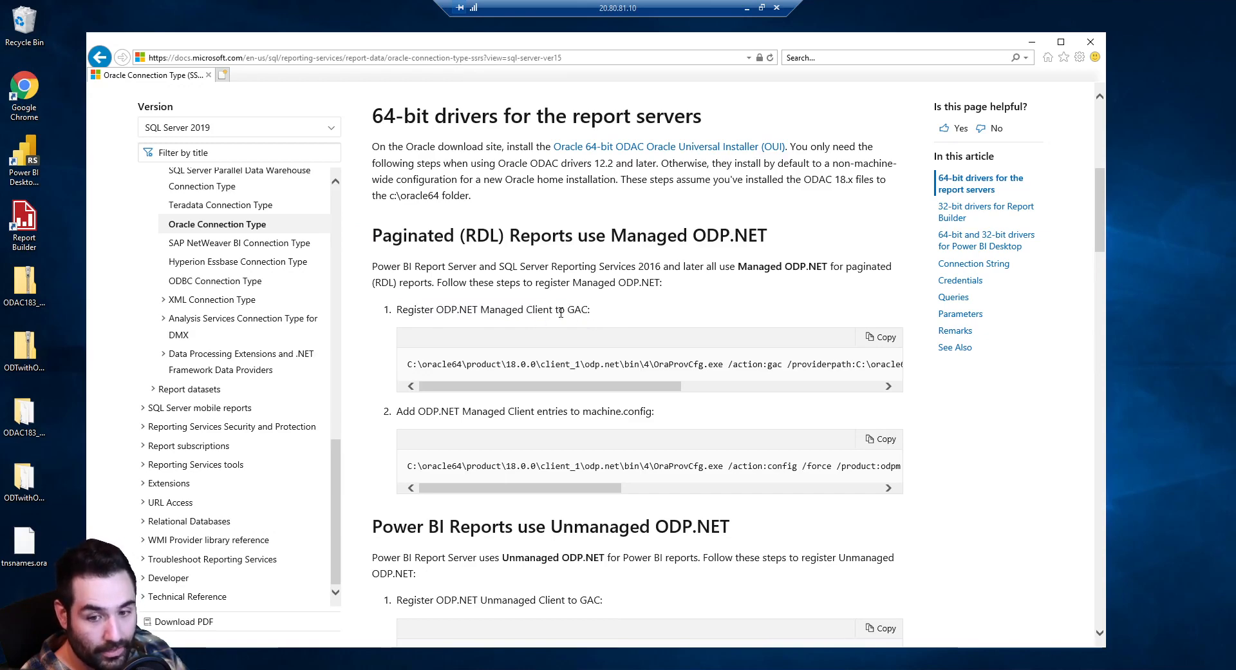
scroll(560, 312, "down", 3)
scroll(550, 345, "down", 3)
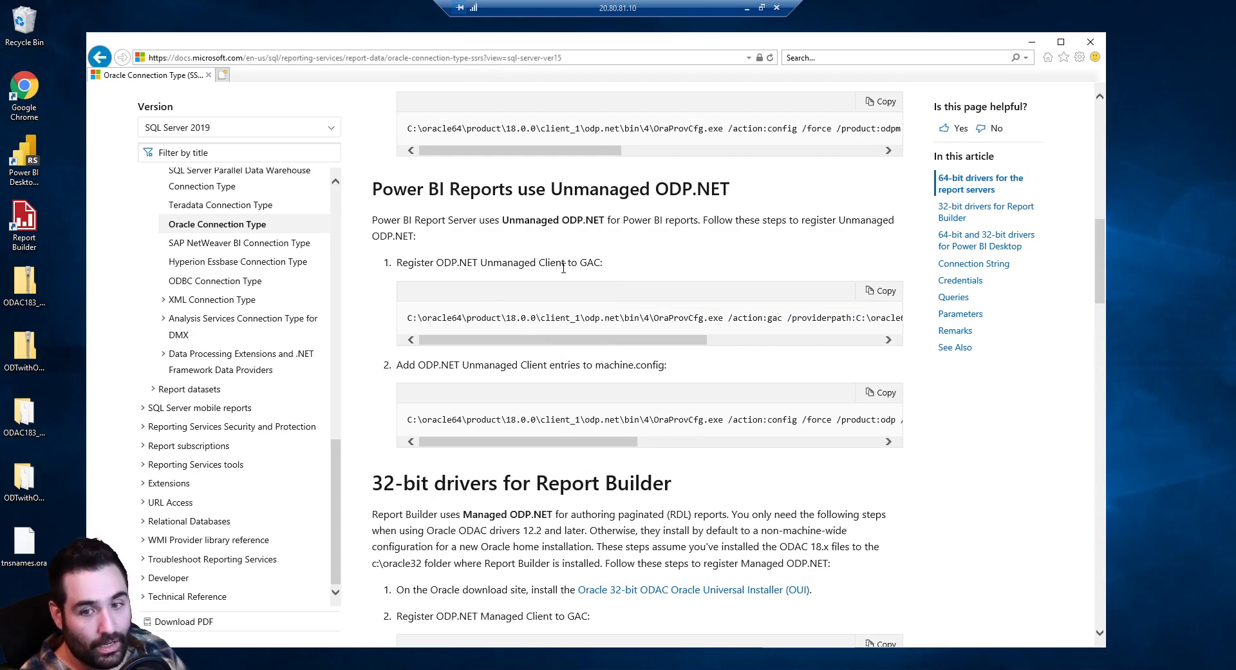
scroll(593, 266, "down", 4)
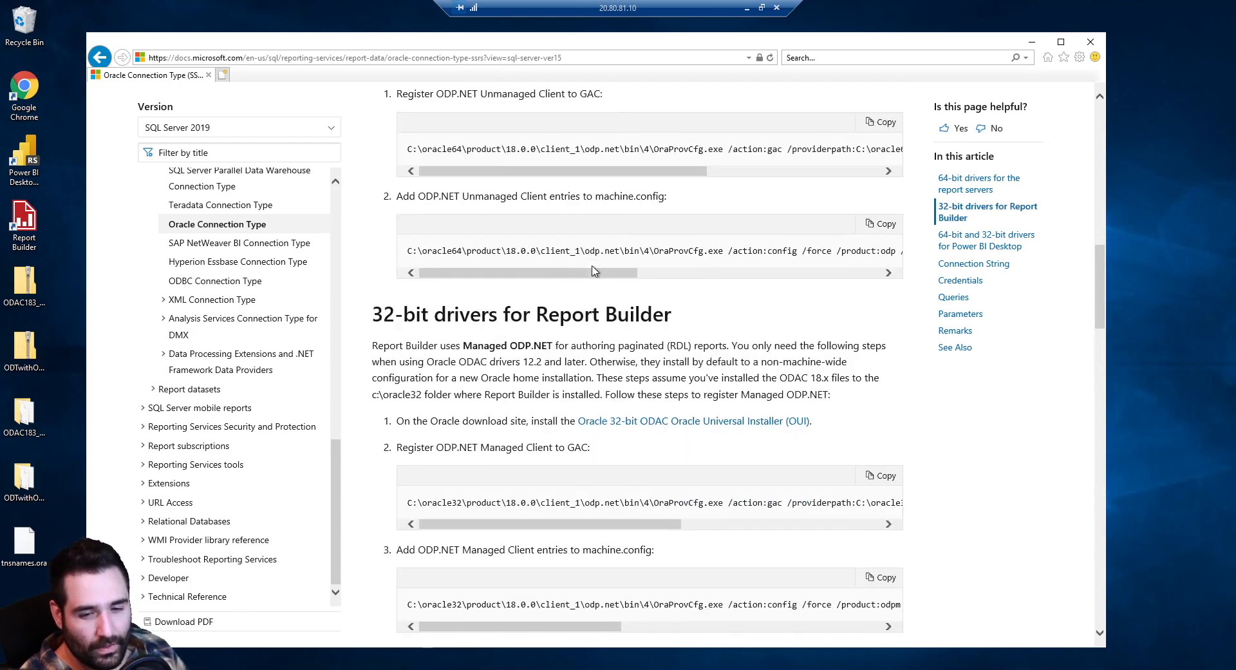
scroll(590, 297, "down", 1)
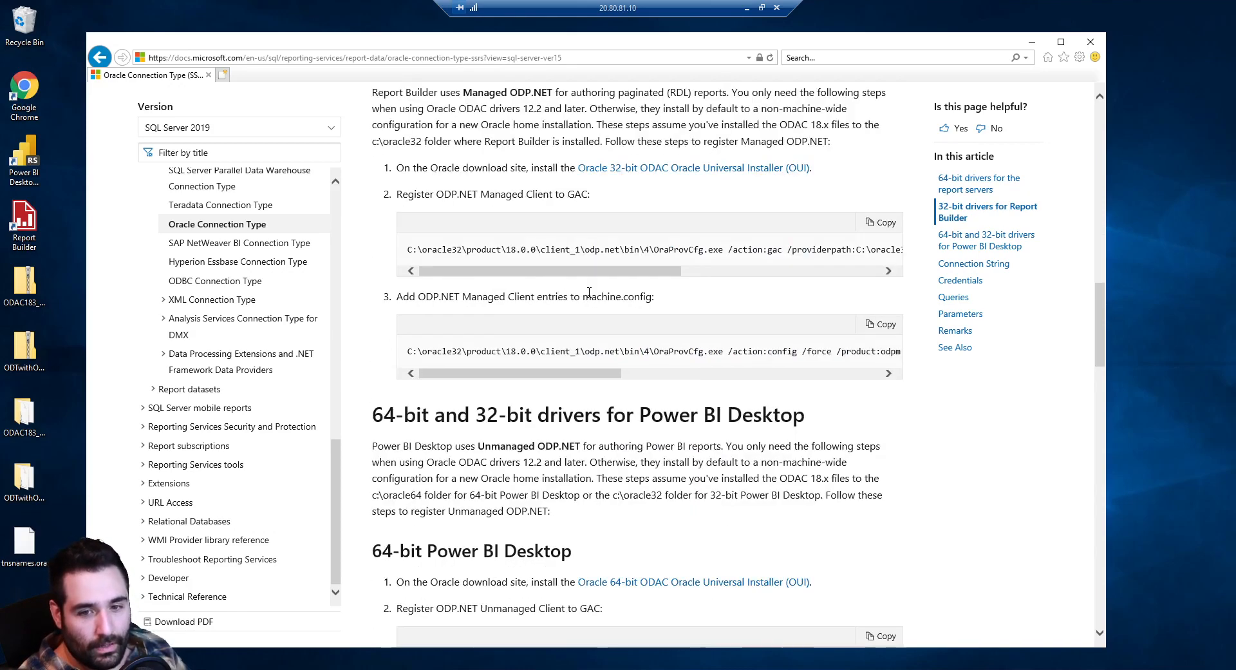
scroll(590, 293, "up", 1)
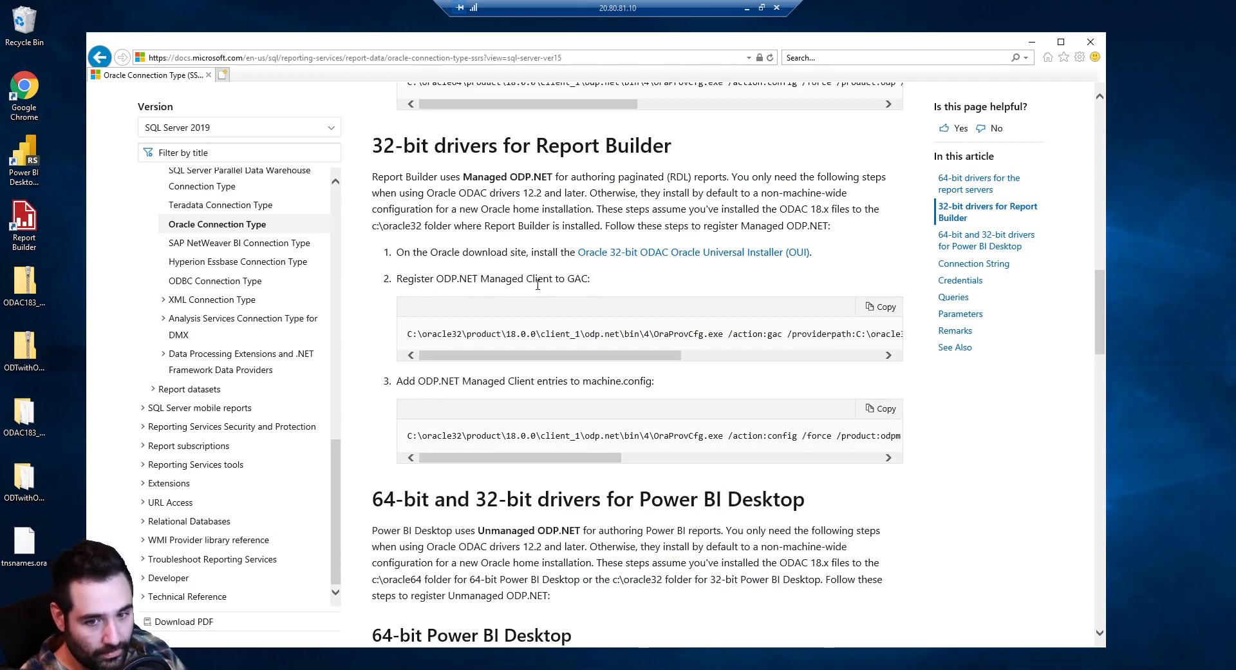
scroll(535, 309, "down", 2)
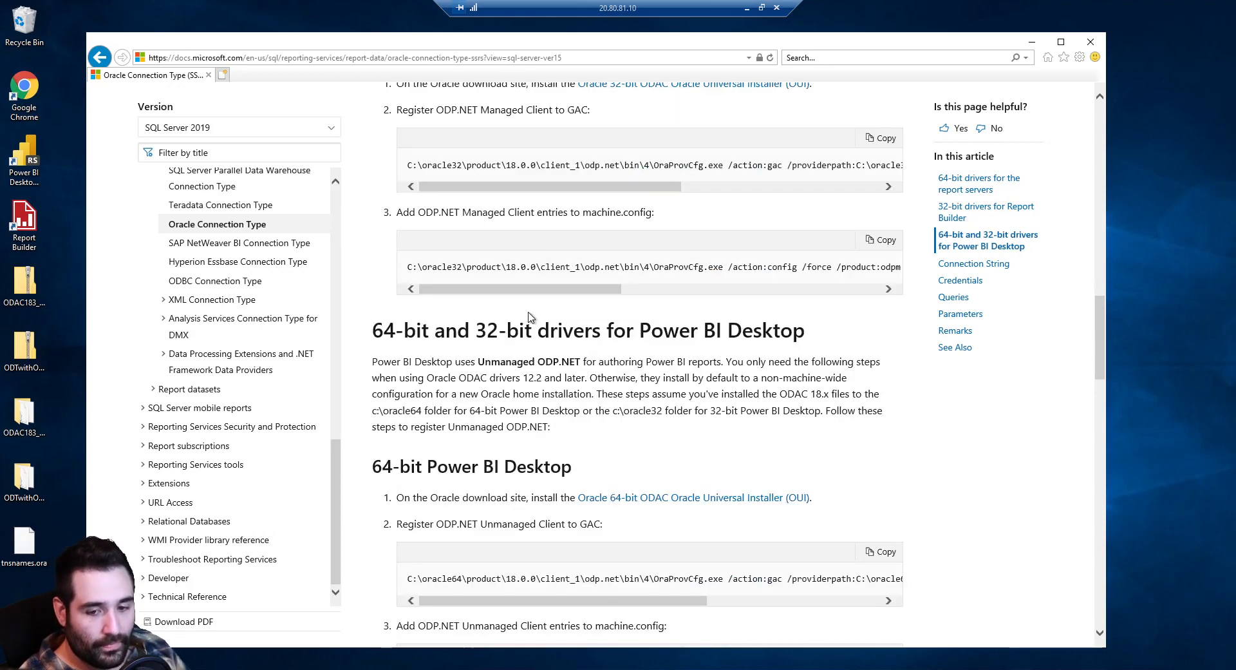
scroll(509, 338, "down", 1)
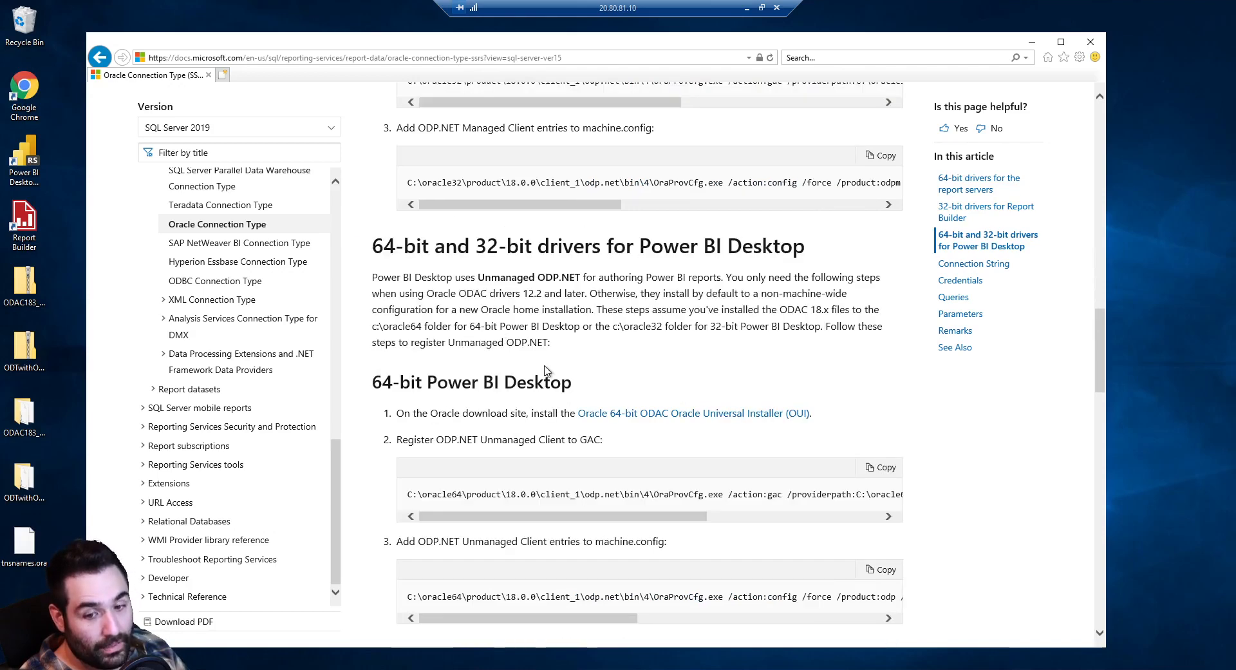
scroll(547, 371, "down", 1)
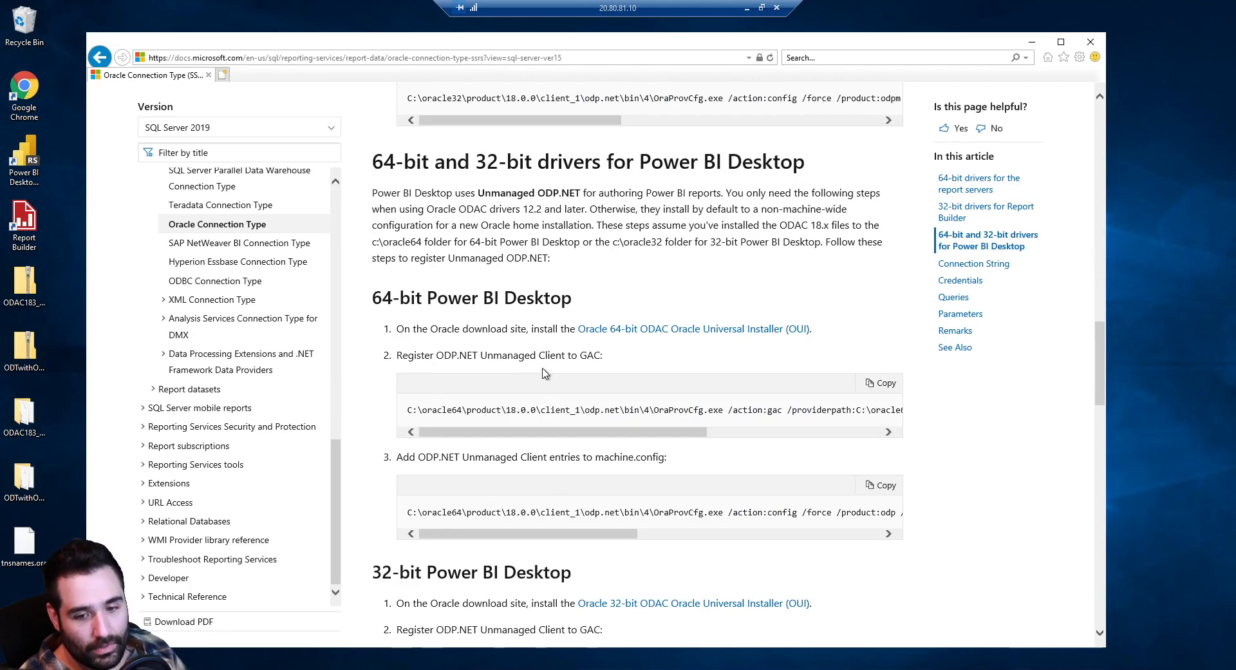
scroll(514, 395, "up", 10)
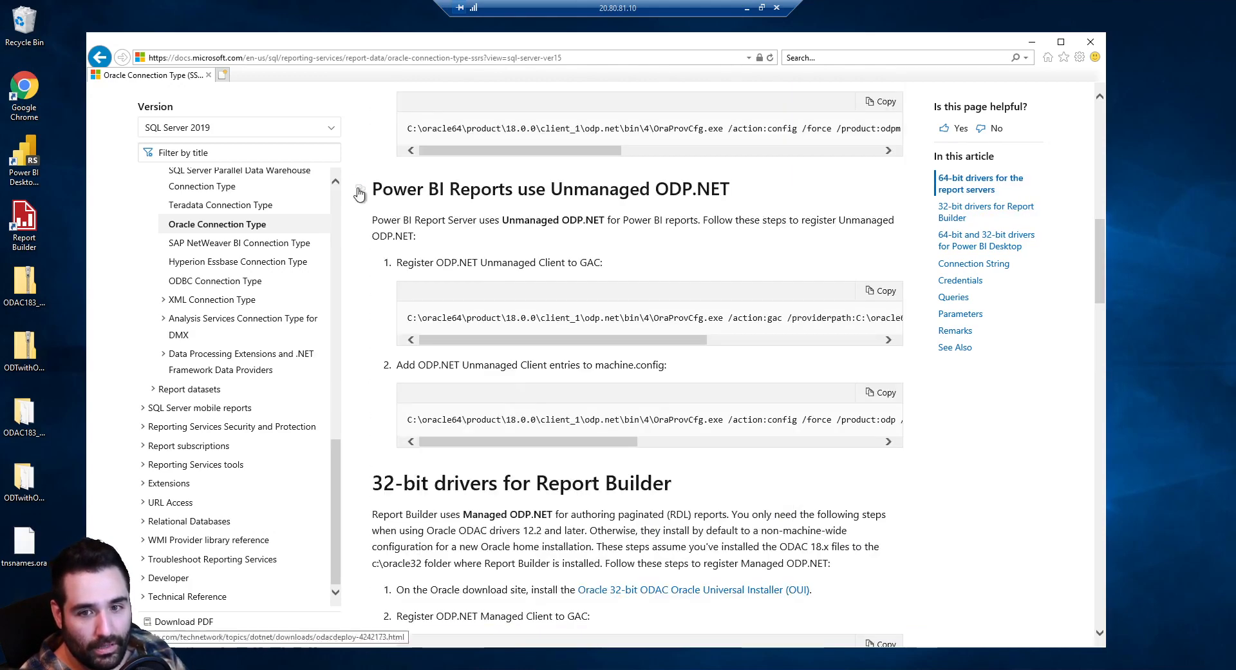
left_click_drag(627, 258, 397, 194)
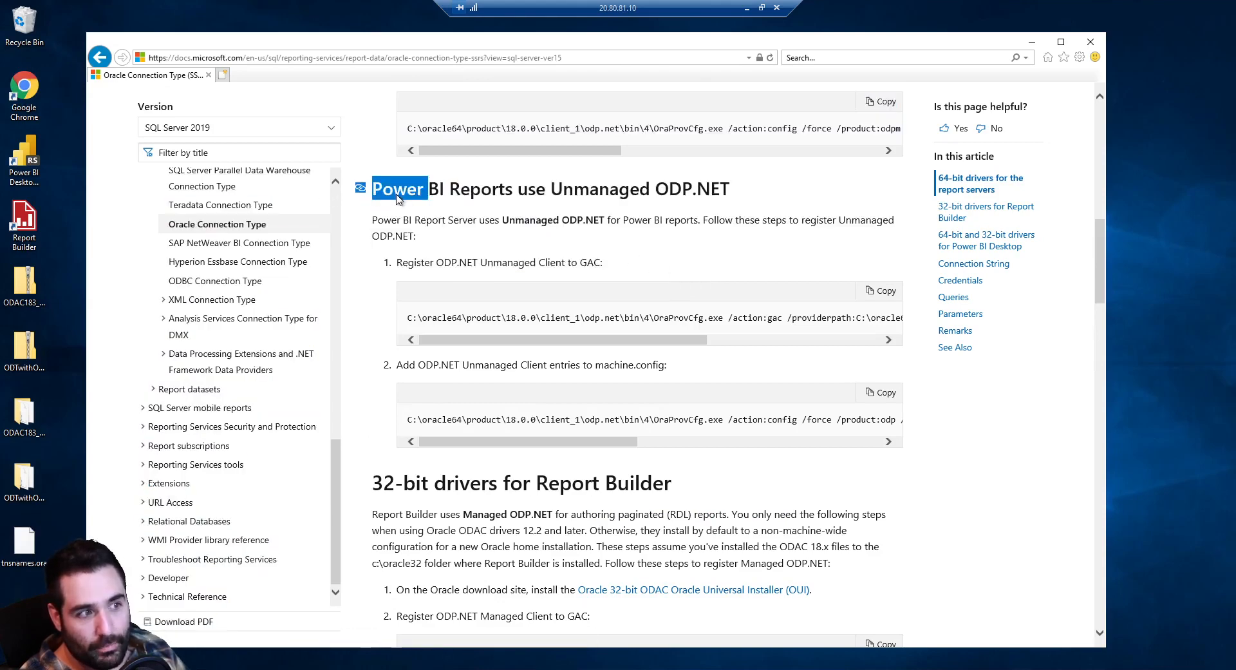
left_click(666, 234)
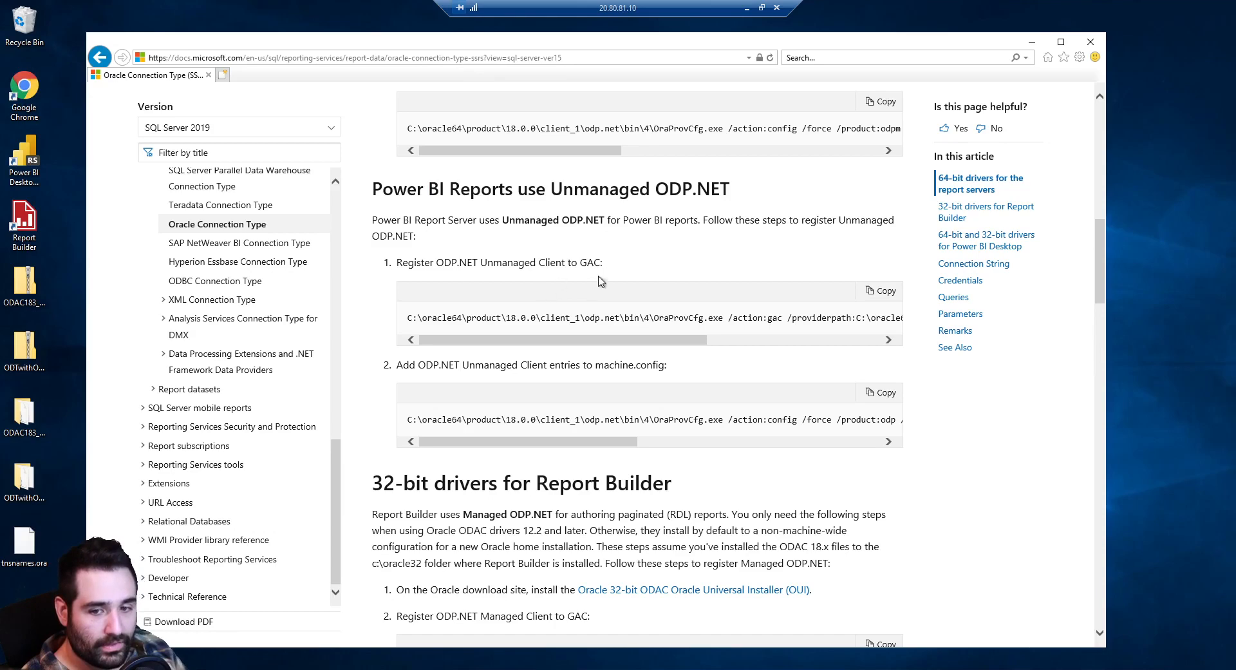
scroll(568, 282, "up", 5)
scroll(568, 282, "down", 3)
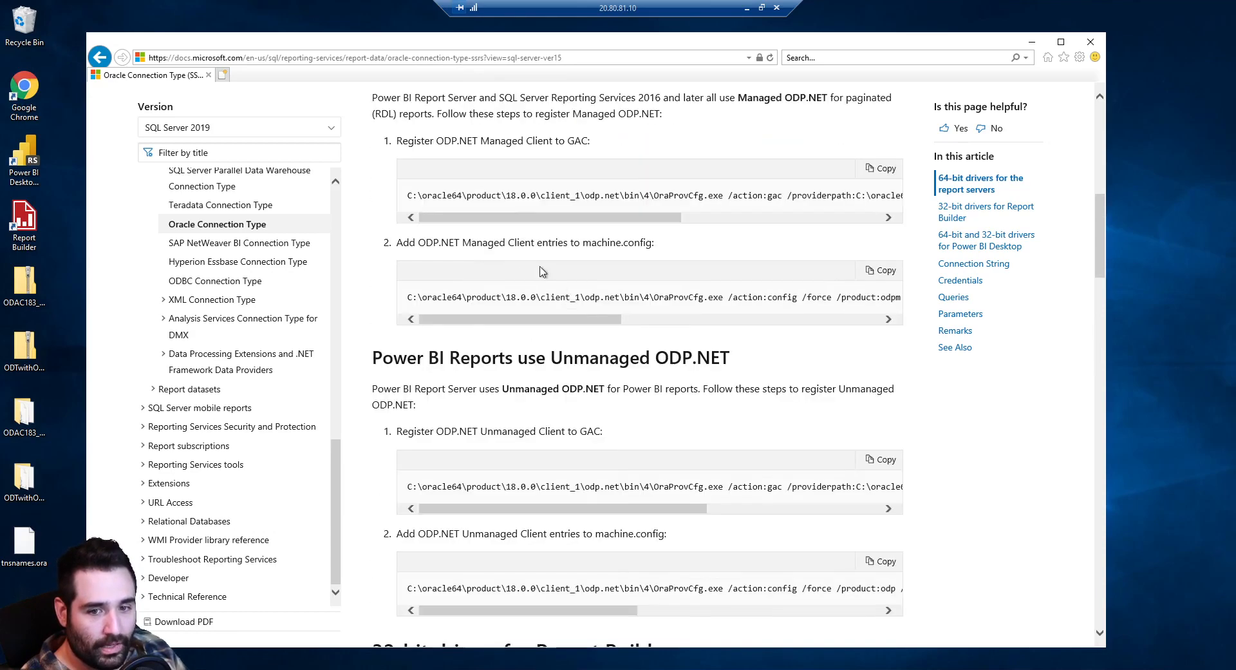
Copy the 64-bit Managed ODP.NET GAC command into a new Notepad document
triple_click(490, 197)
right_click(490, 198)
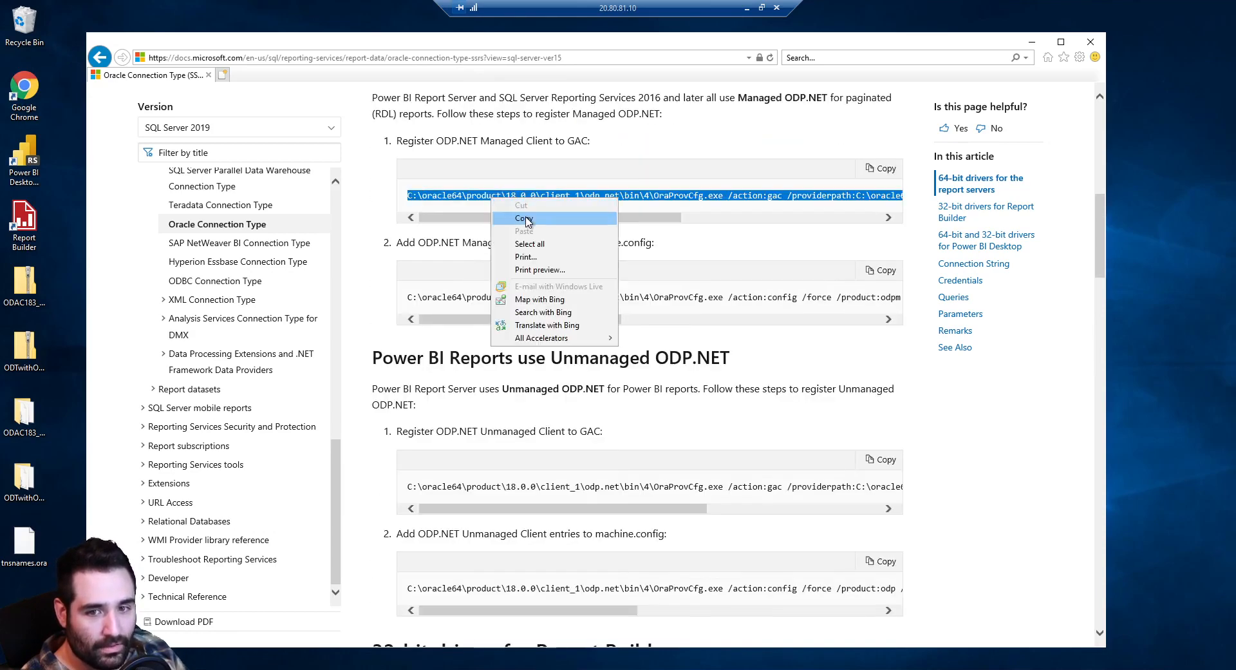
left_click(521, 212)
key("super+x")
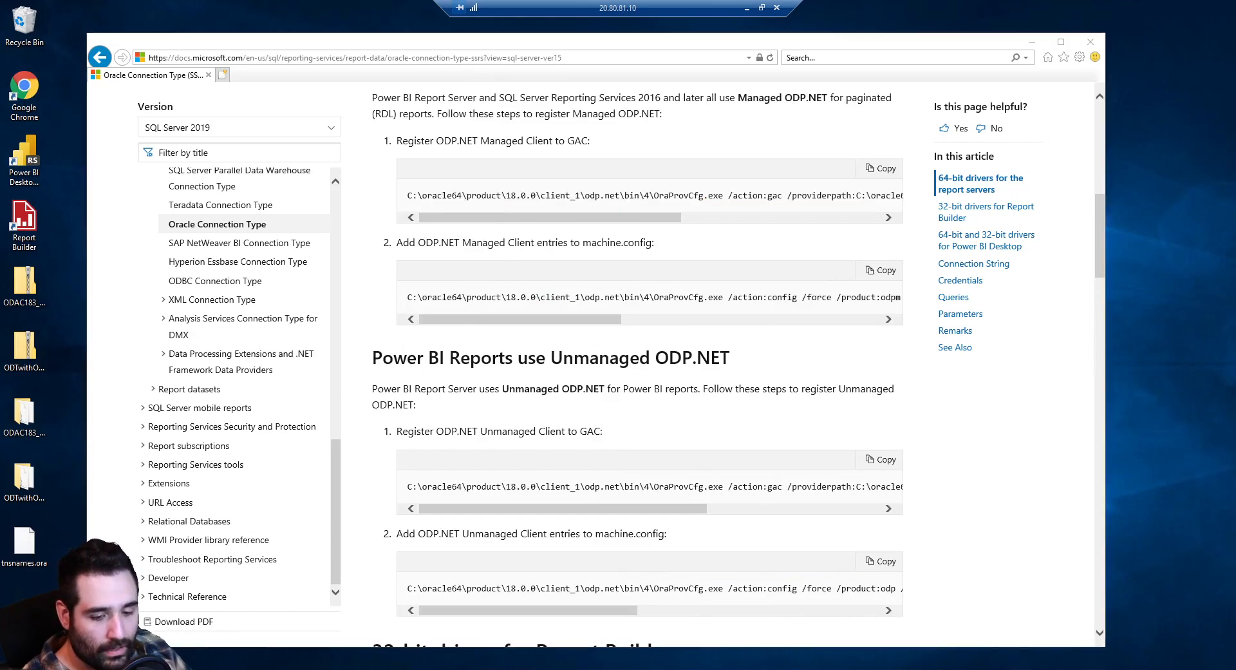
type("r")
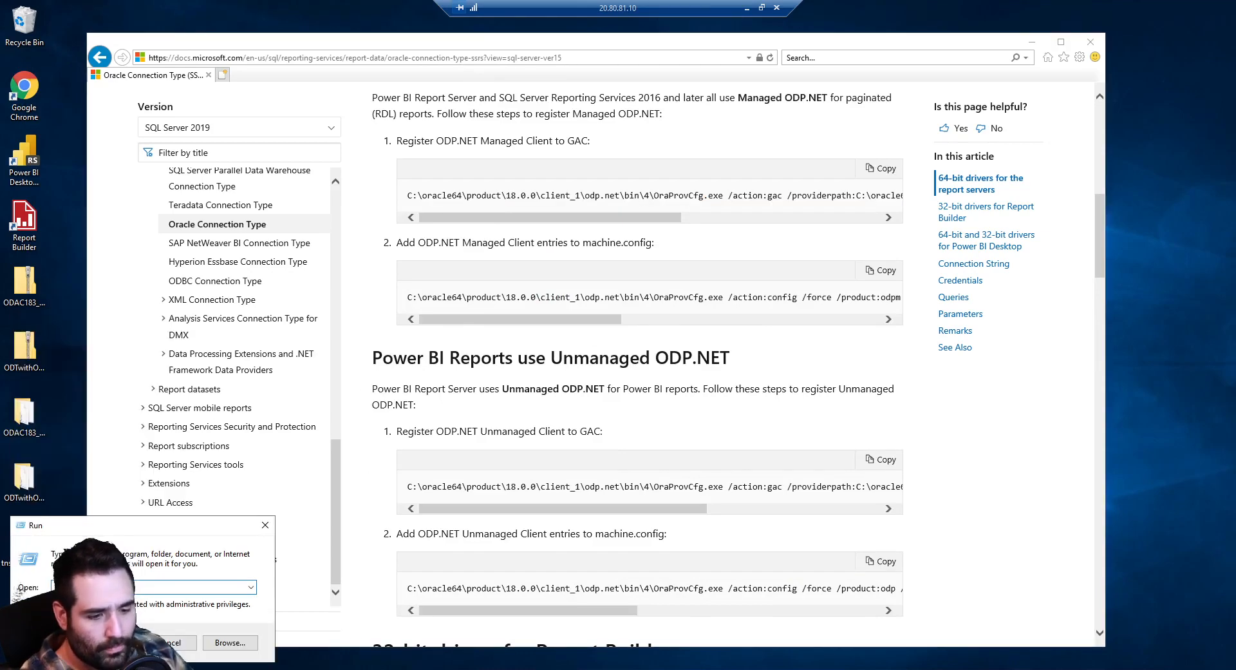
type("notepad")
key("Return")
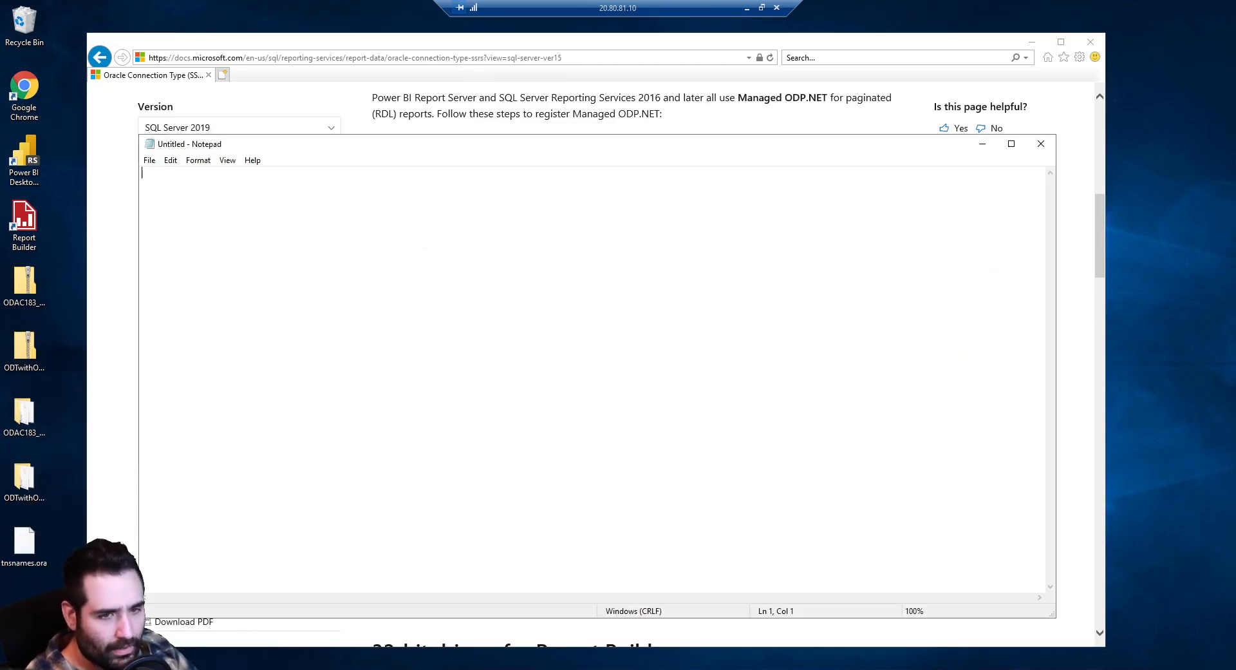
key("ctrl+v")
Zoom the Notepad text in three times and turn on Word Wrap
left_click(227, 160)
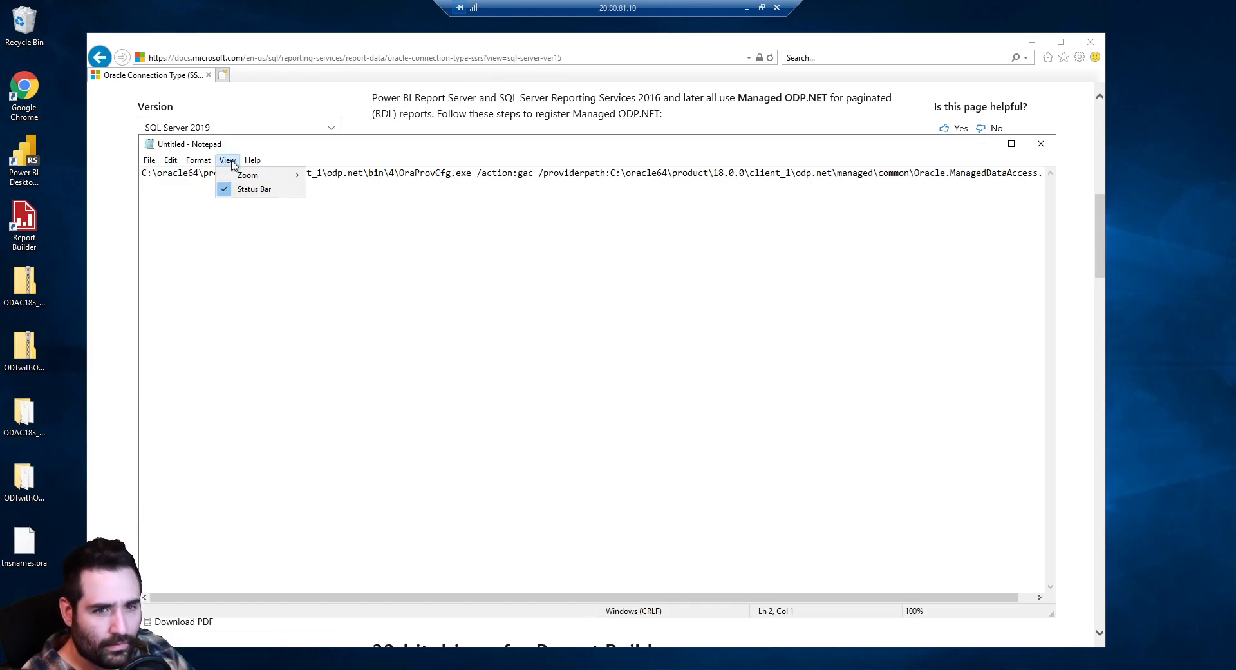
mouse_move(251, 175)
left_click(352, 175)
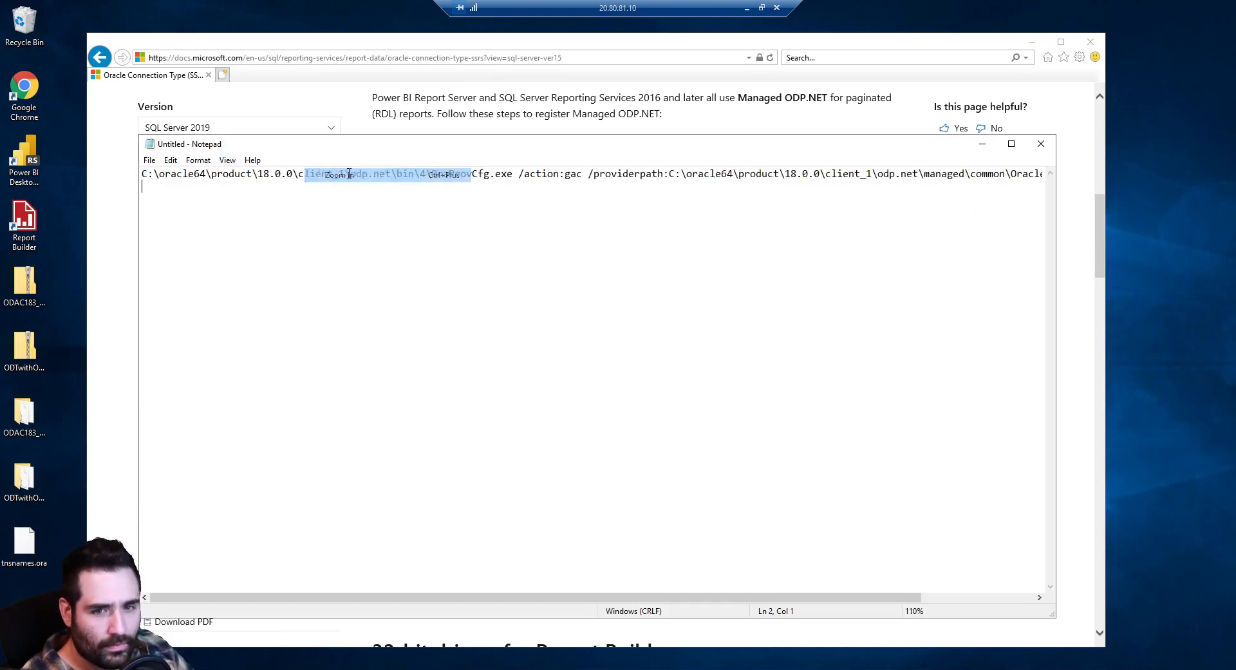
key("ctrl+plus")
key("ctrl+plus")
key("ctrl+plus")
key("ctrl+plus")
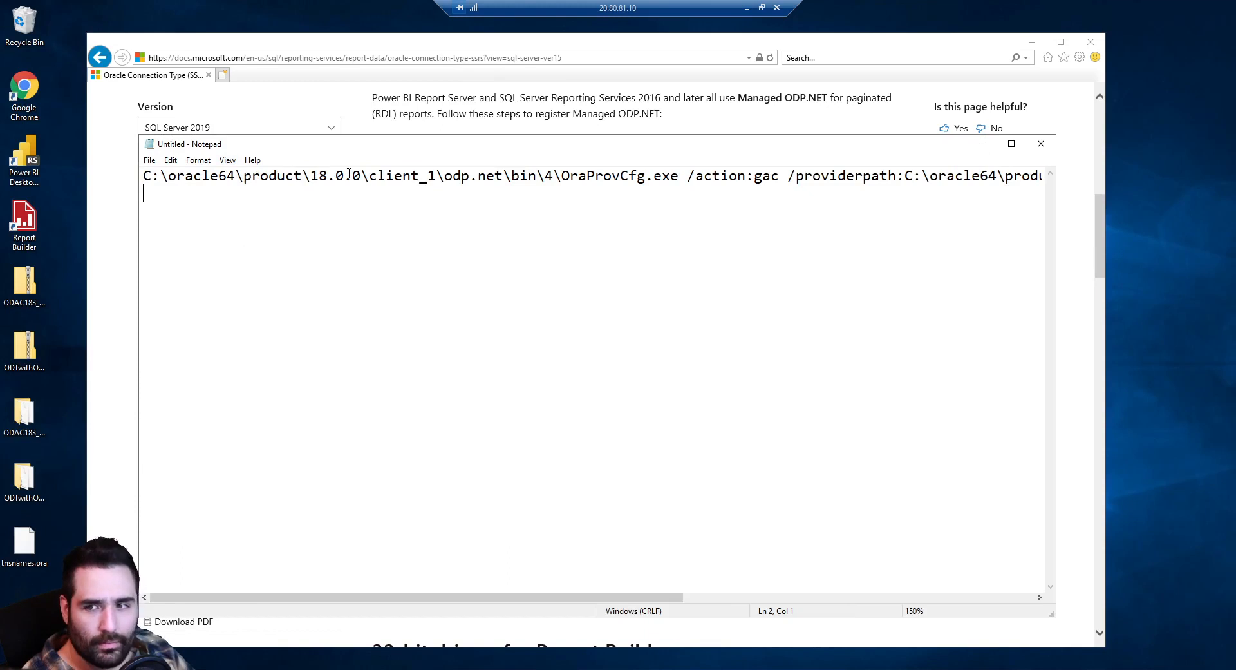
key("ctrl+plus")
left_click(199, 159)
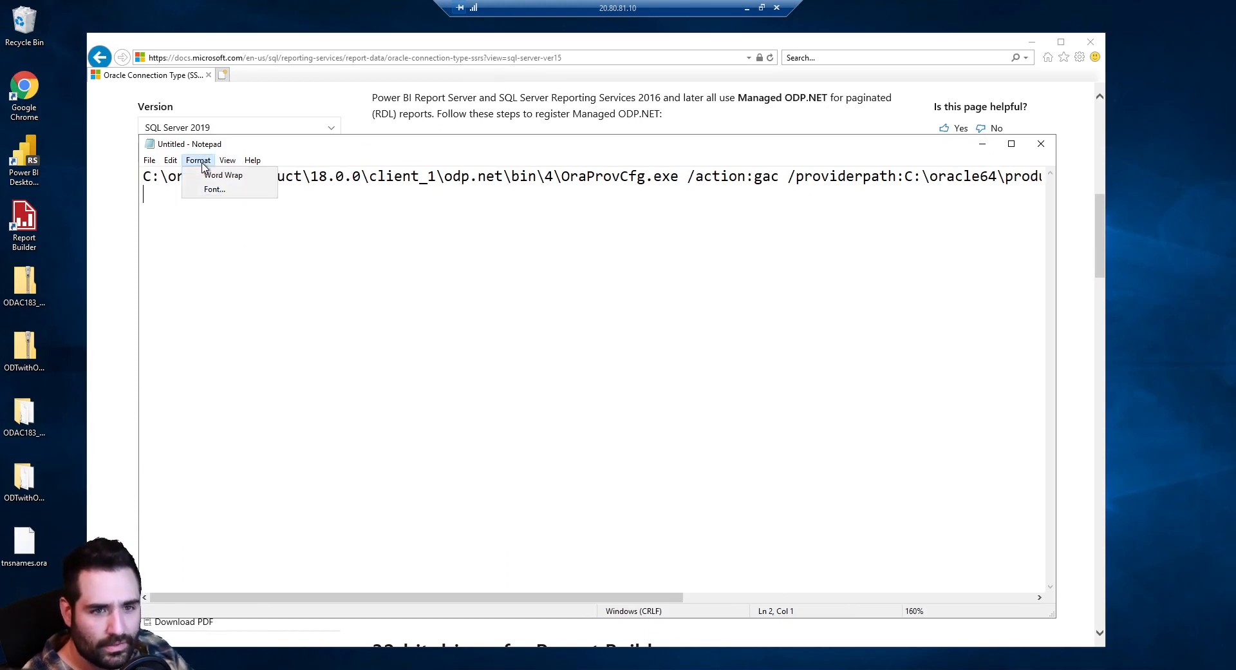
left_click(205, 175)
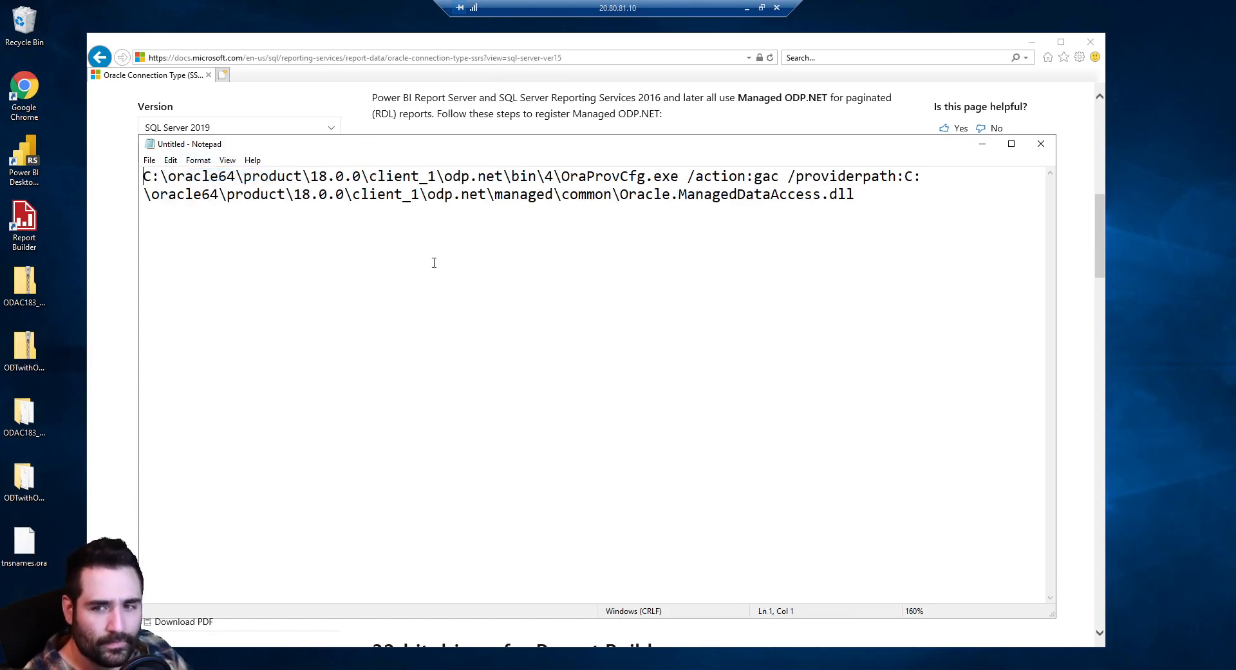
left_click(715, 126)
Paste the oracle64 Managed machine.config command below the GAC command and check both oracle64 paths
scroll(611, 309, "up", 2)
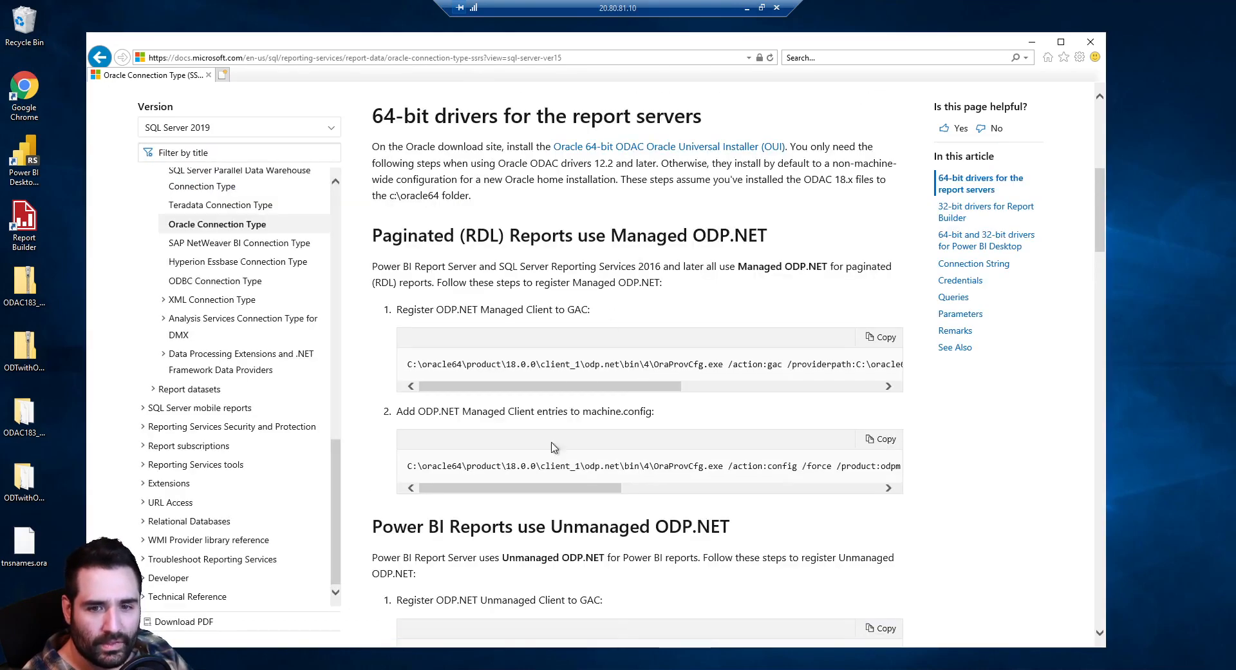
triple_click(555, 467)
key("alt+Tab")
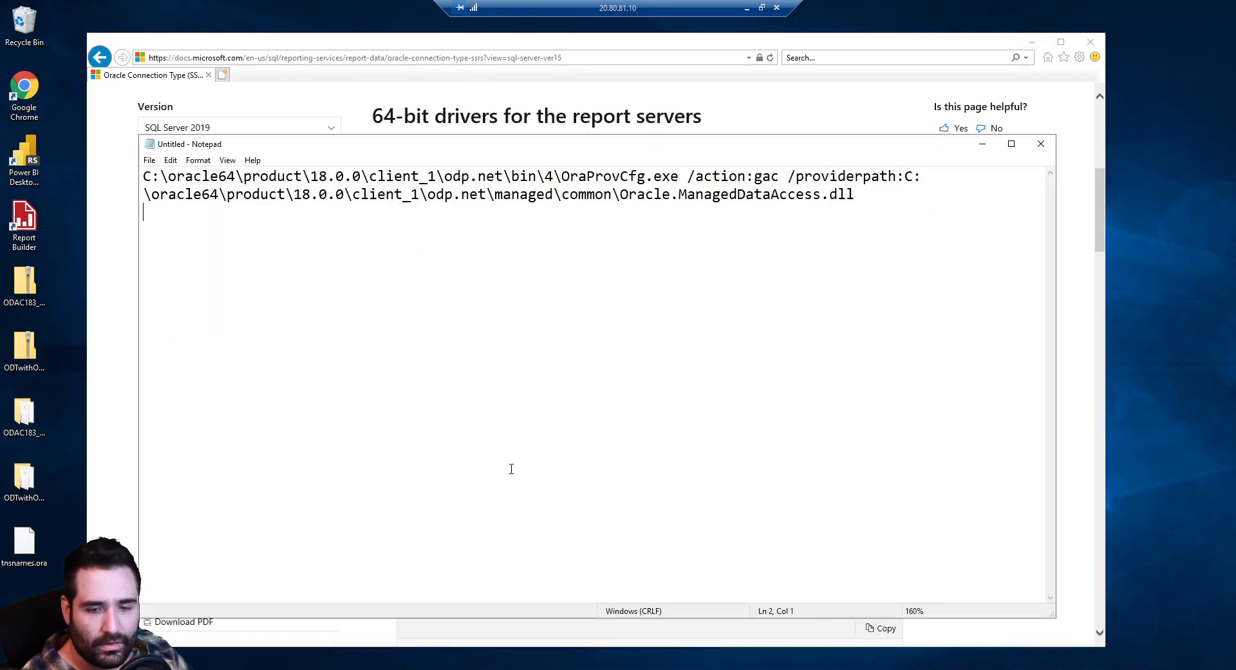
key("ctrl+v")
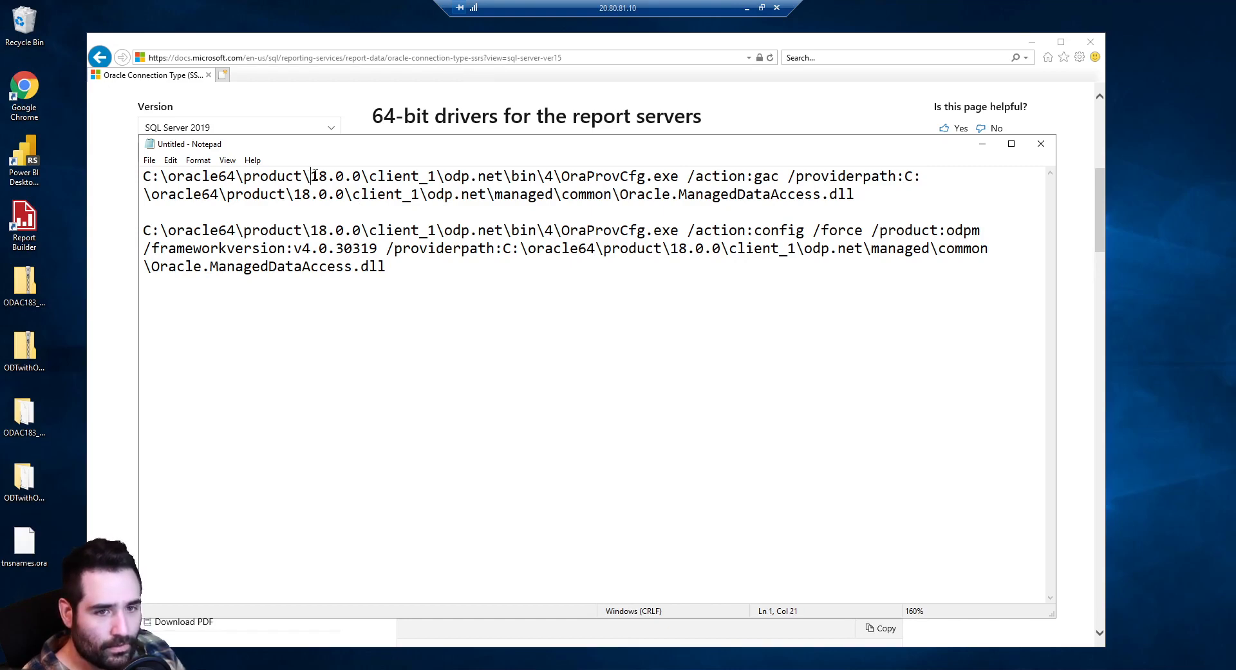
left_click_drag(147, 176, 238, 175)
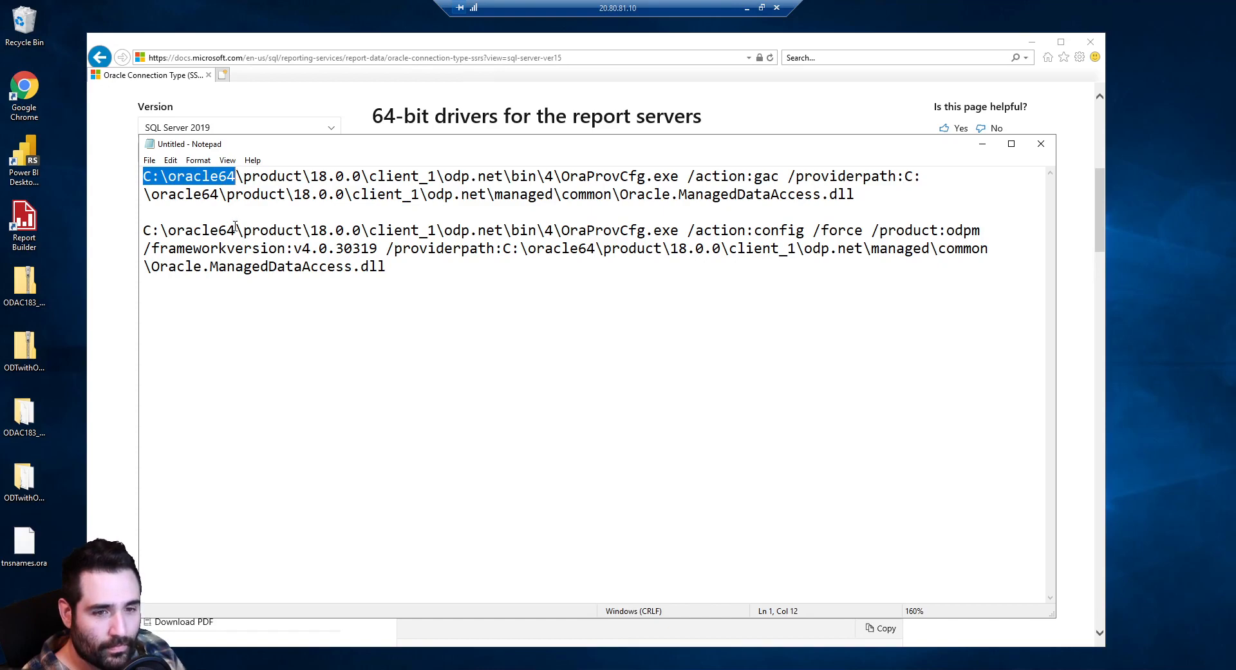
left_click_drag(236, 229, 165, 236)
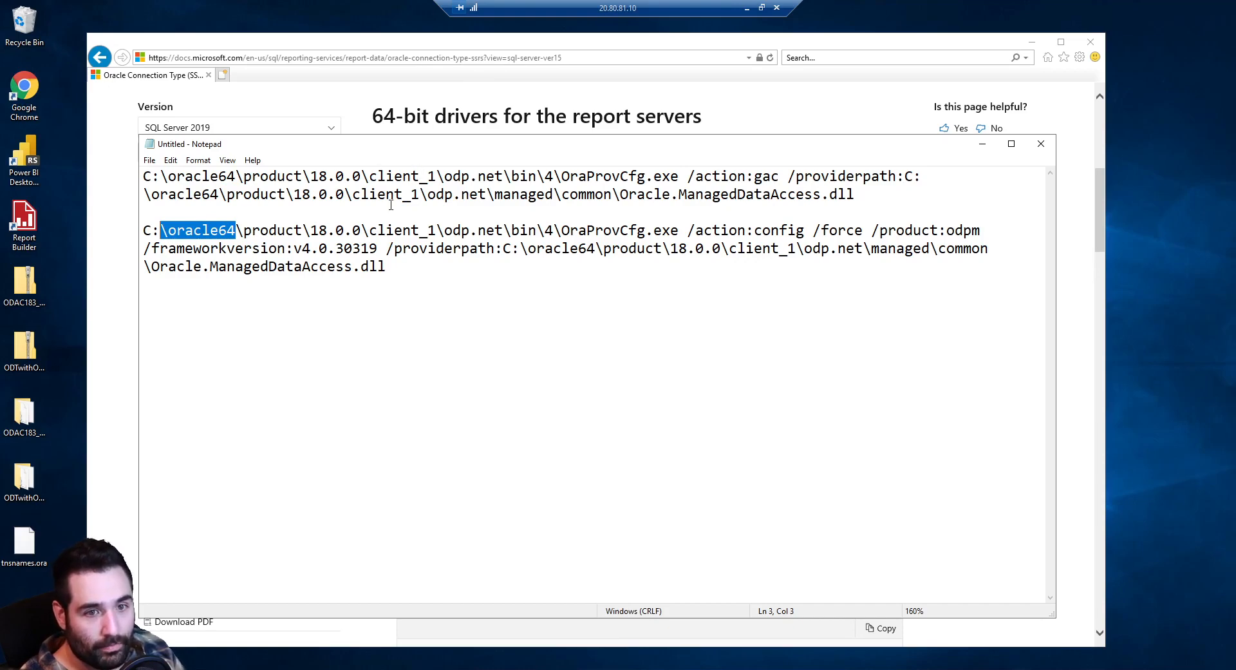
key("super")
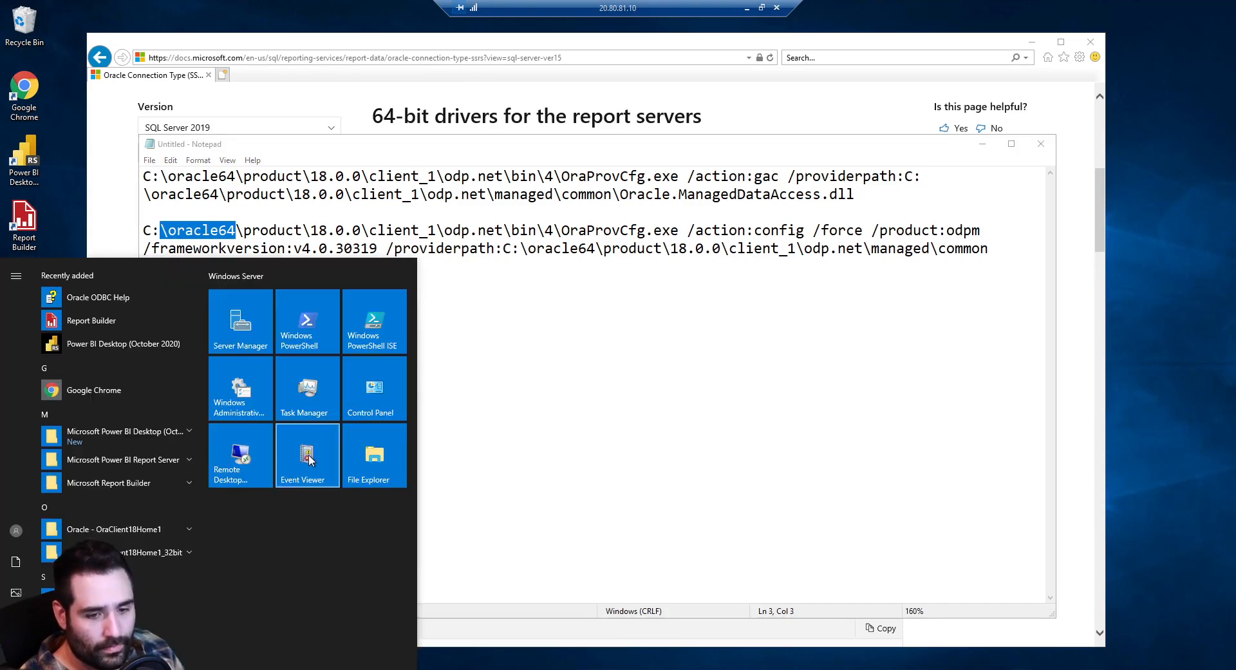
Open C:\oracle64\product\18.0.0\client_1 in File Explorer
left_click(354, 457)
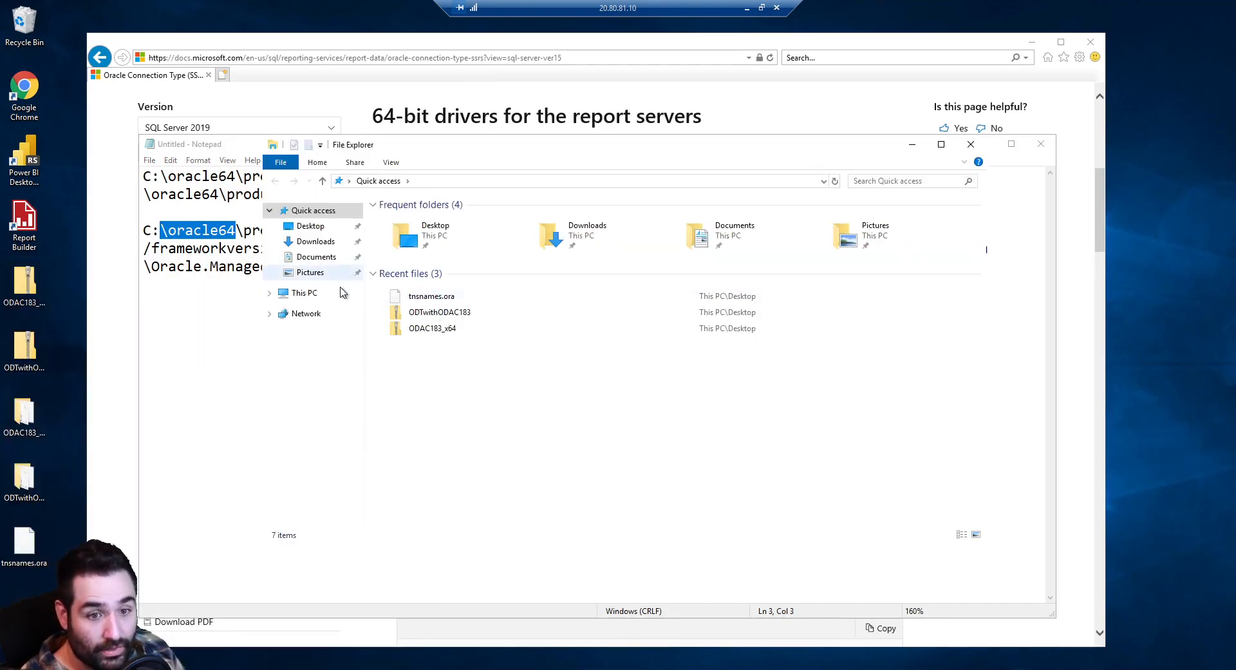
left_click(338, 298)
double_click(469, 361)
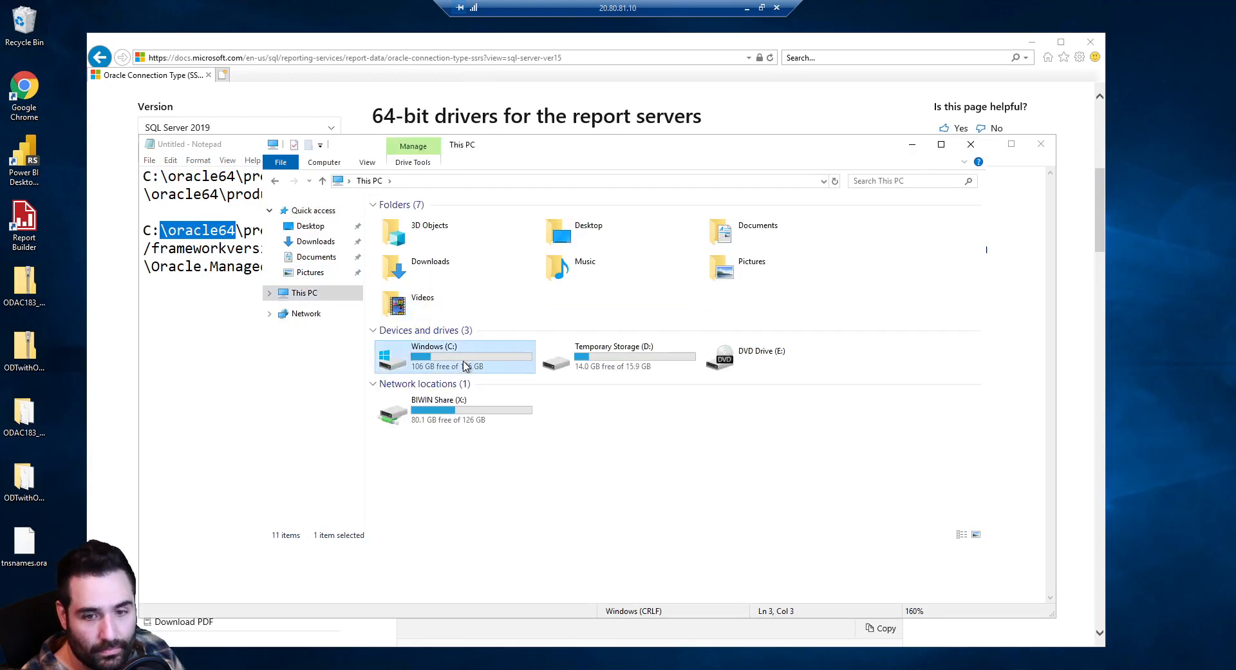
double_click(444, 246)
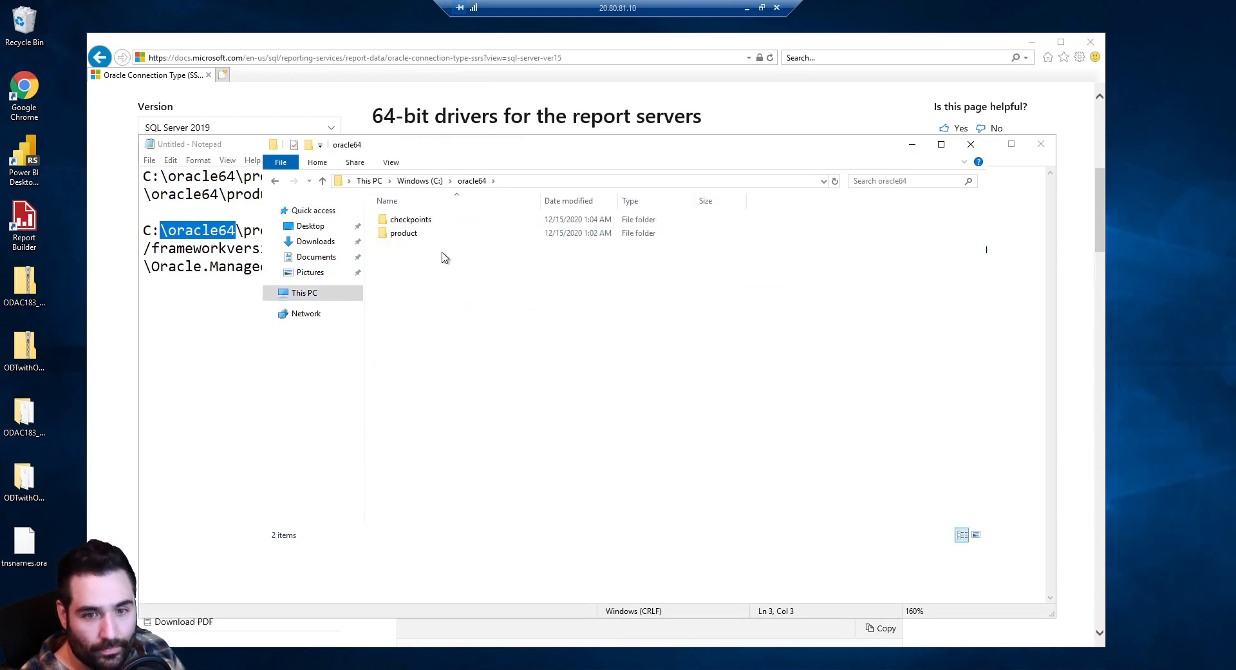
double_click(440, 236)
double_click(446, 223)
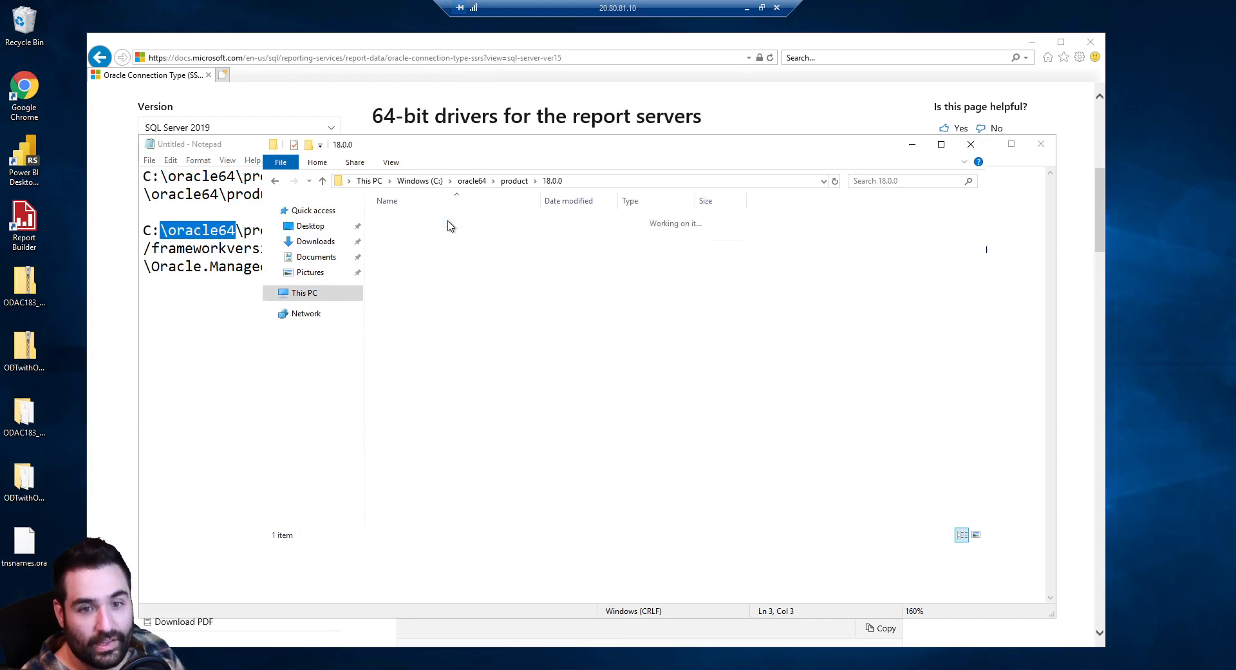
double_click(447, 224)
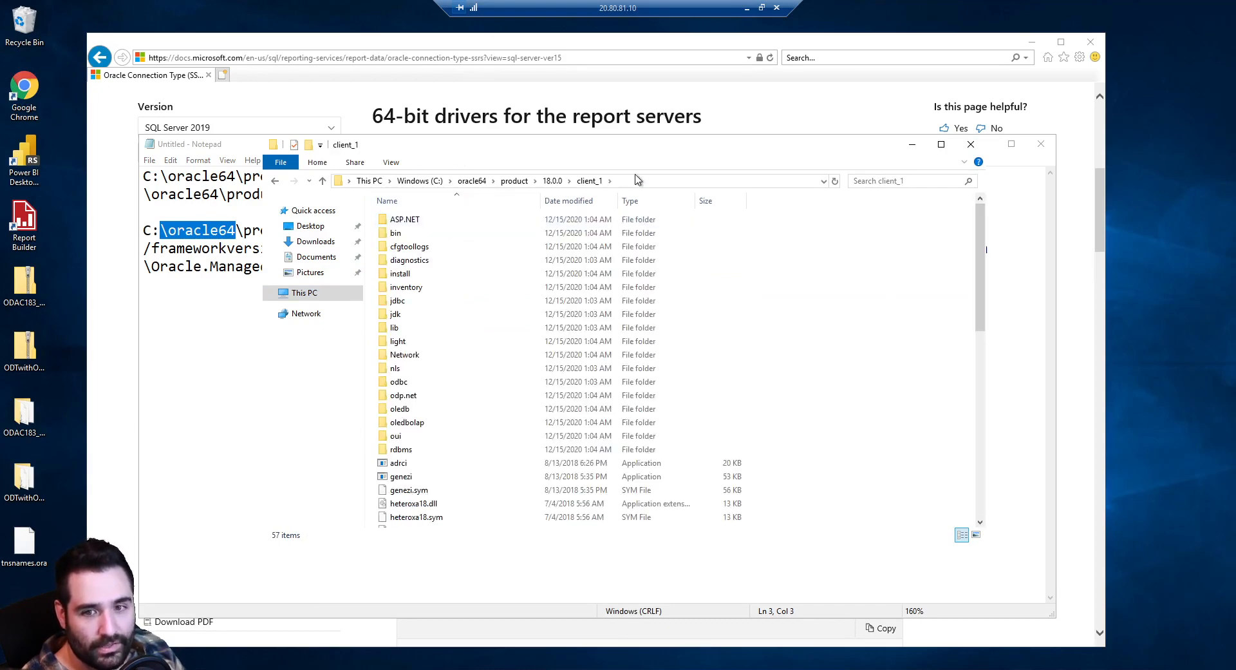
Check the oracle64 path in Notepad's config command, then minimize Notepad
left_click(188, 407)
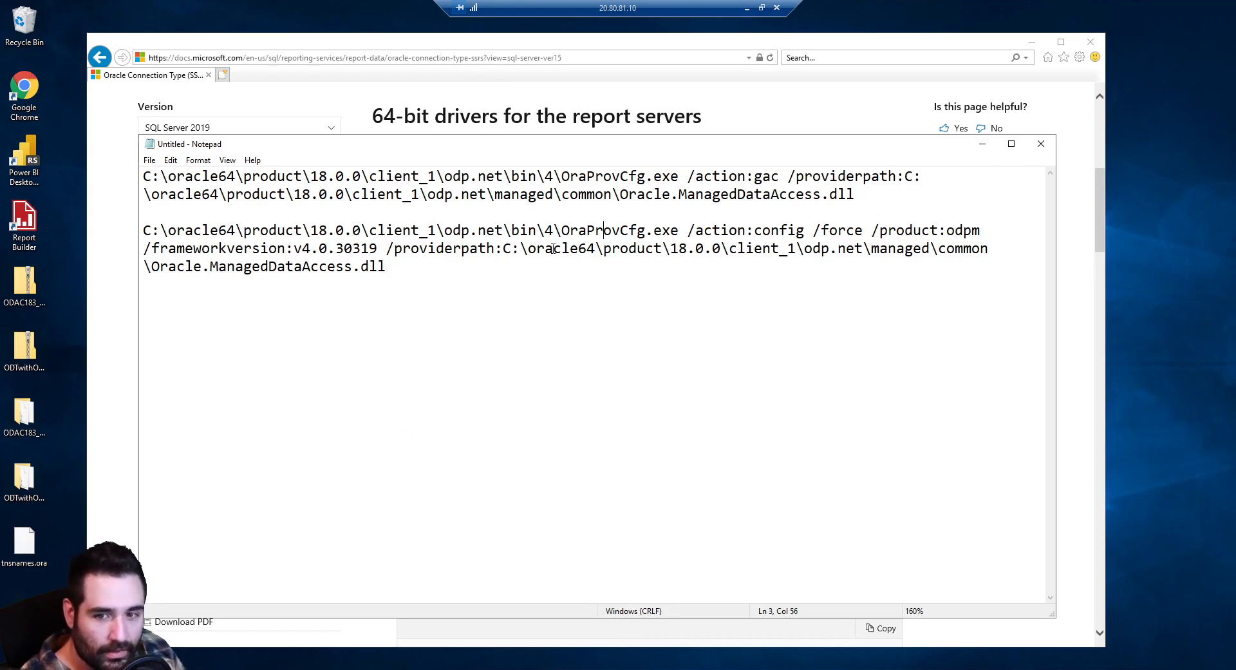
left_click_drag(549, 249, 748, 248)
left_click(751, 244)
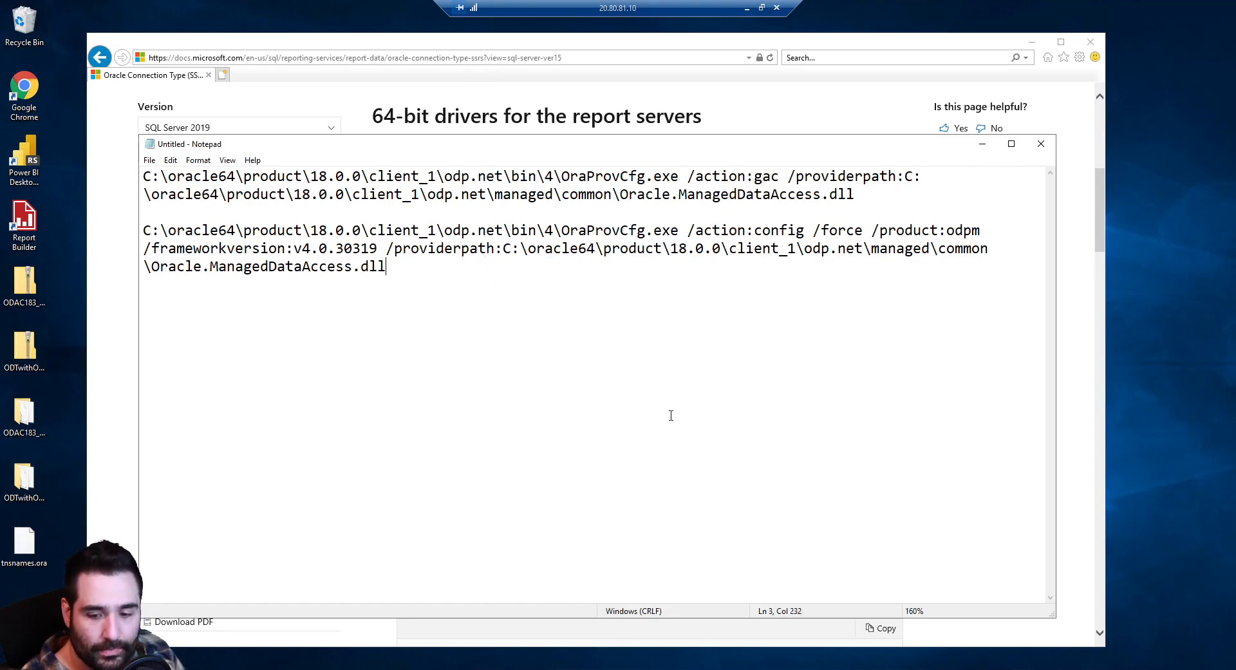
key("super+Down")
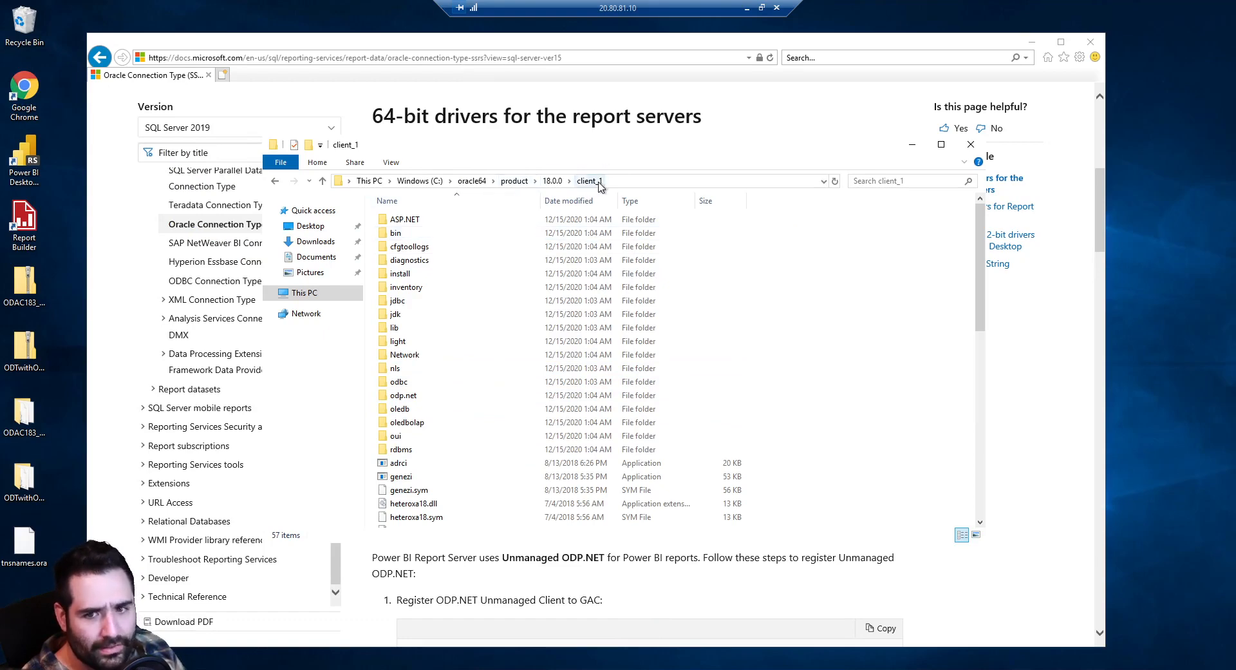
Copy the desktop tnsnames.ora into client_1\Network\Admin under C:\oracle64
double_click(429, 358)
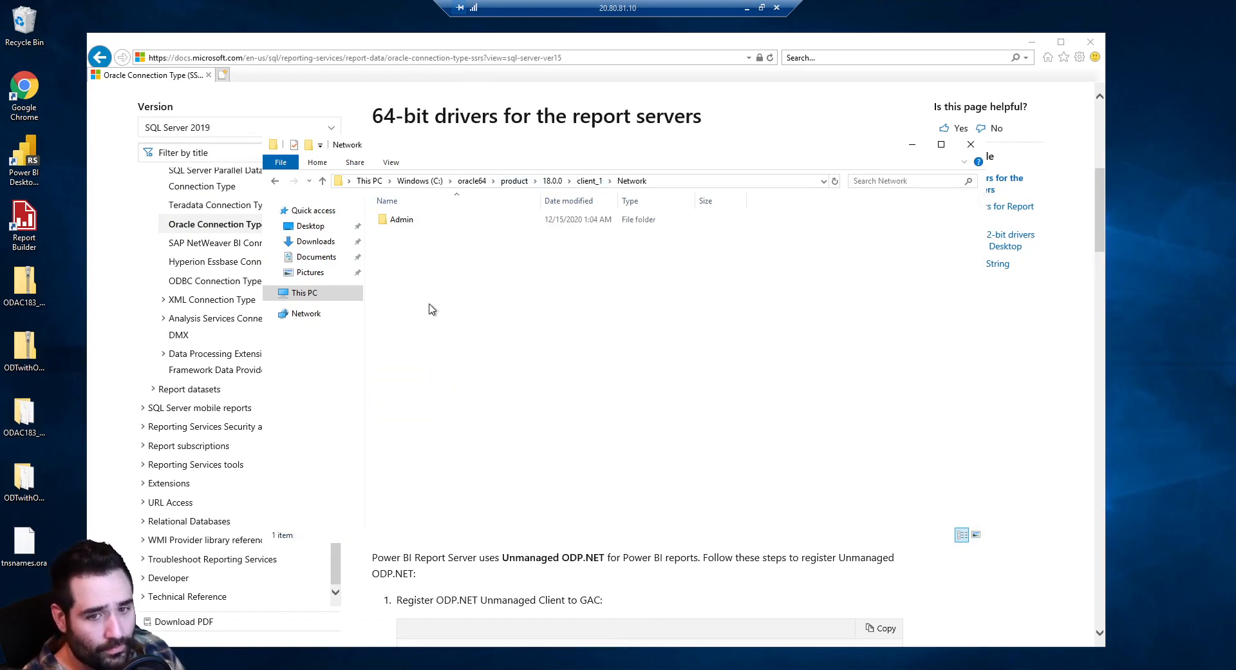
double_click(424, 219)
left_click_drag(24, 541, 543, 312)
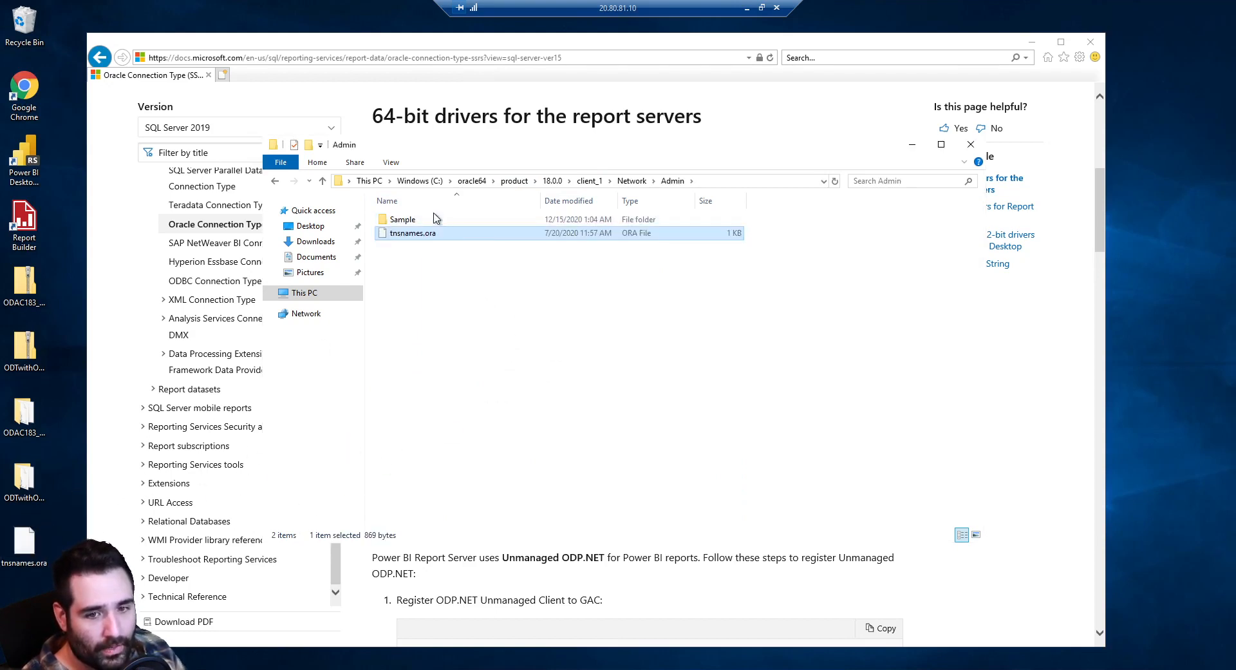
left_click(462, 340)
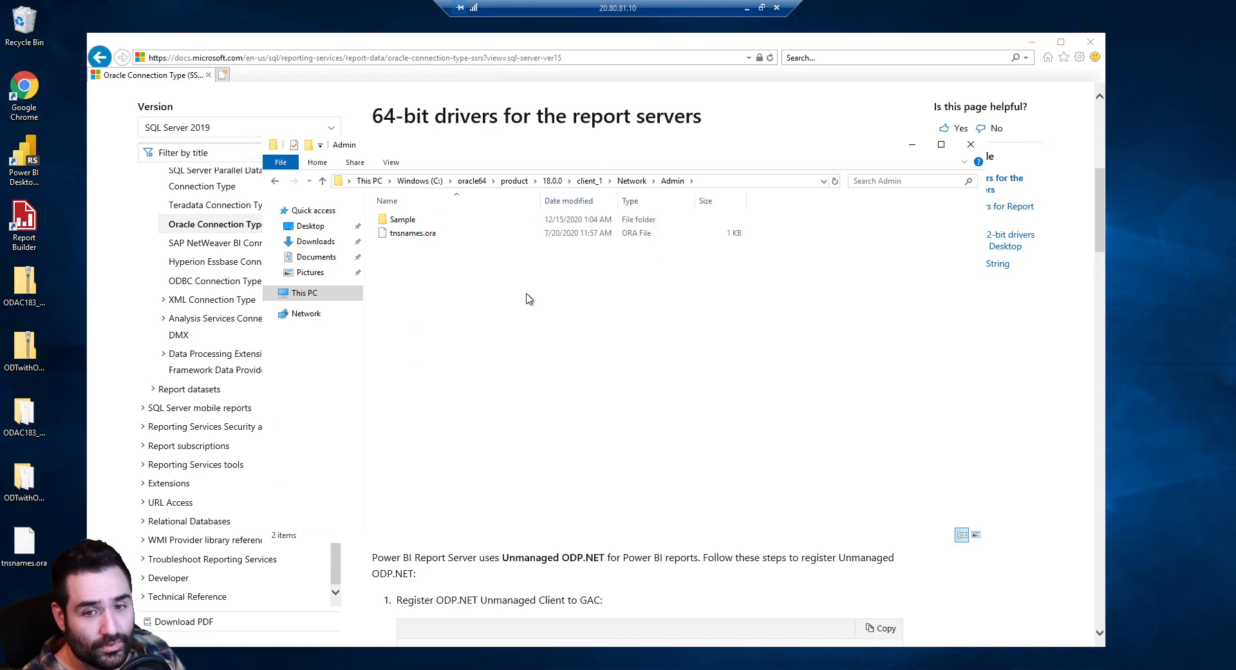
Copy tnsnames.ora into the matching oracle32 Network\Admin folder and close Explorer
left_click(724, 182)
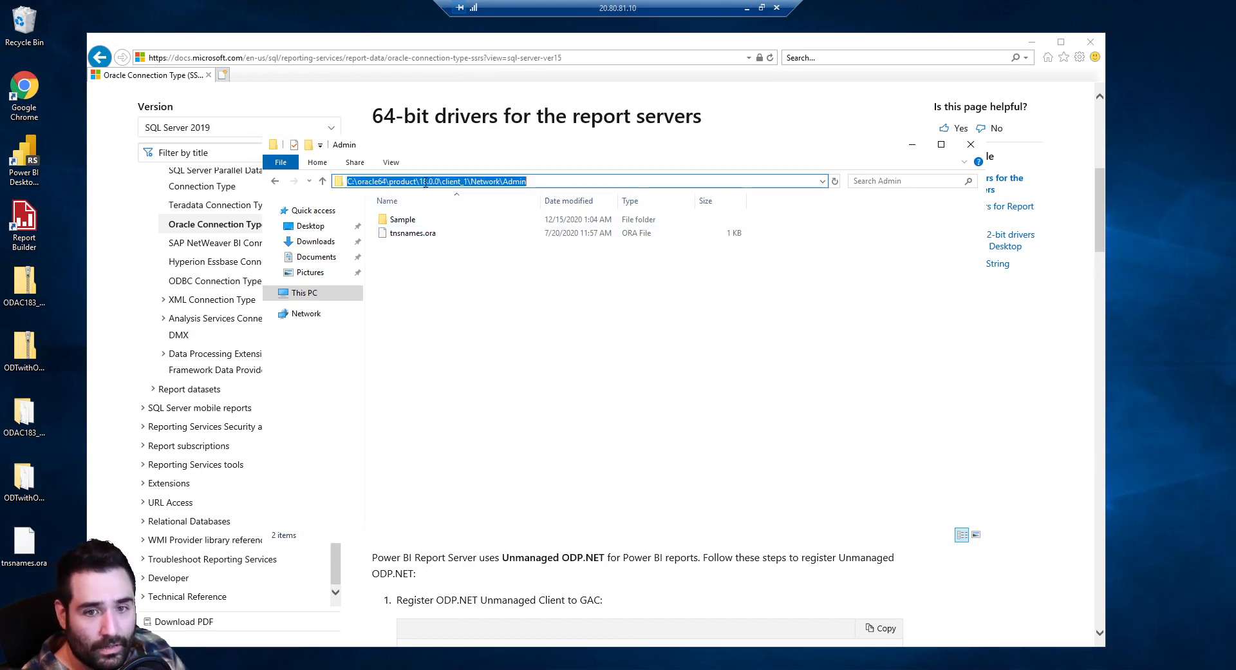
left_click(379, 181)
key("Delete")
key("Delete")
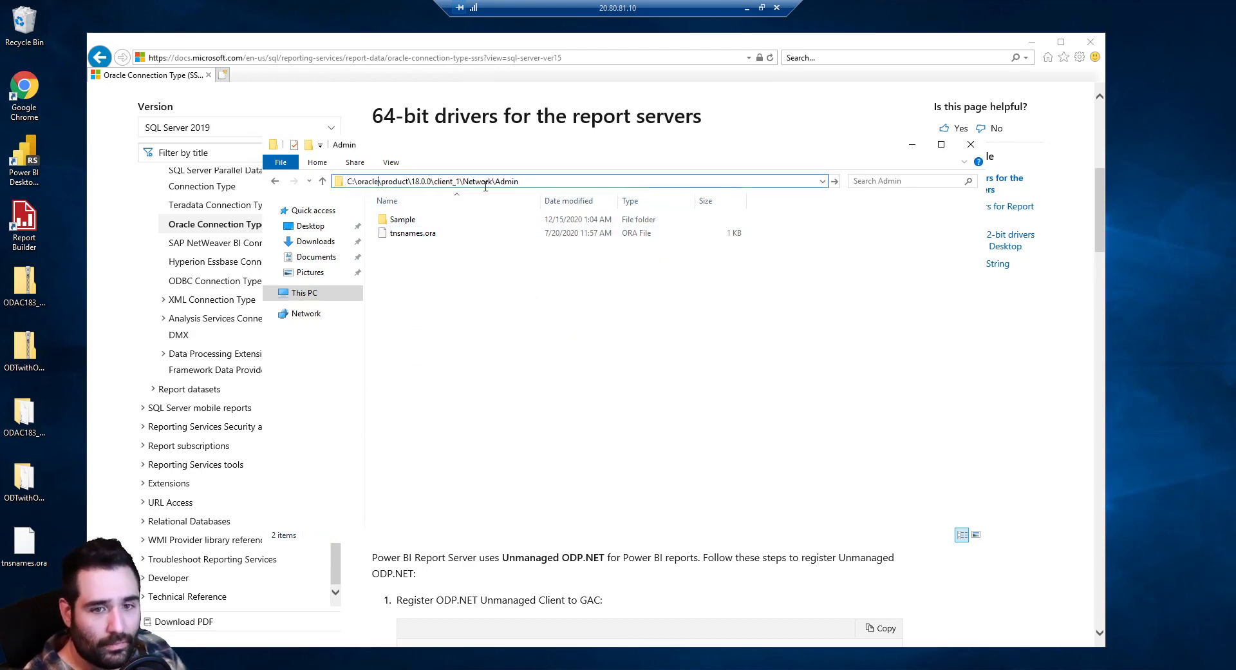
type("32")
key("Return")
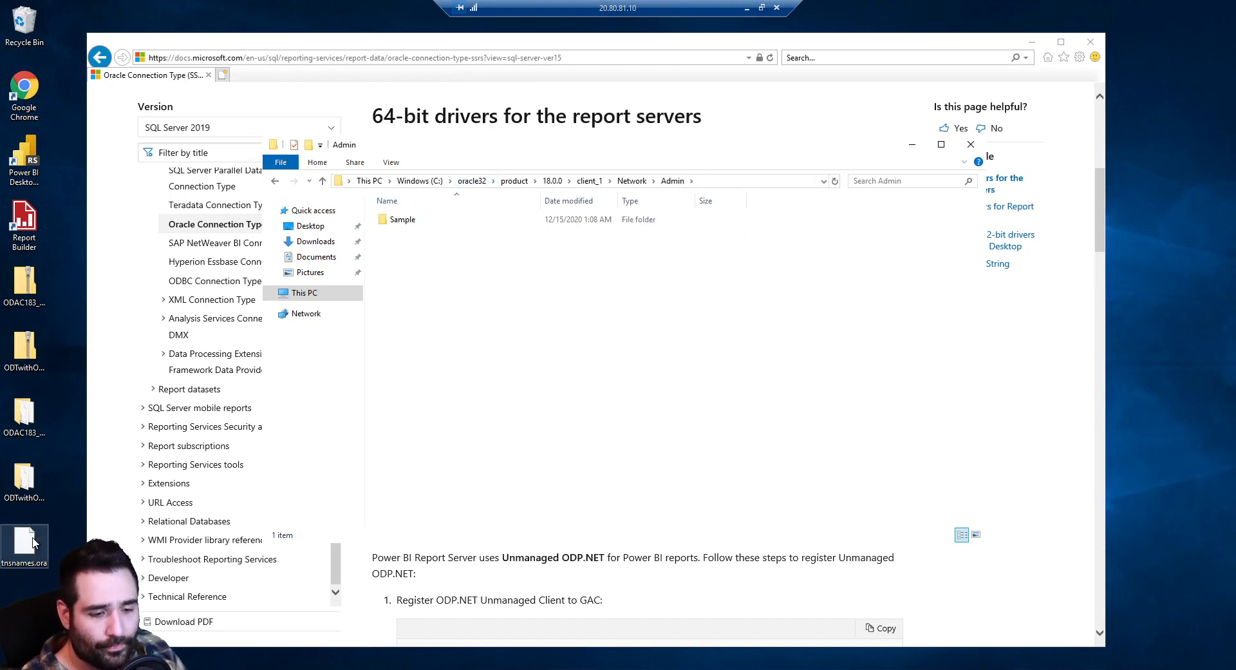
left_click_drag(26, 548, 455, 348)
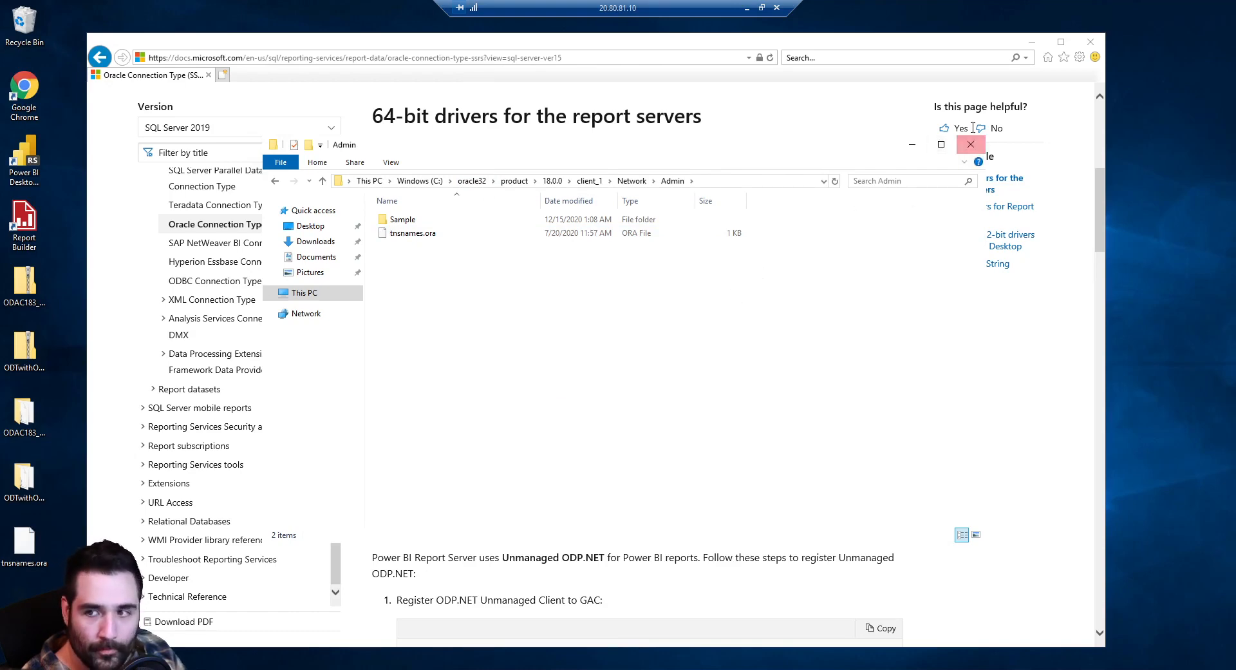
left_click(962, 148)
scroll(468, 354, "down", 3)
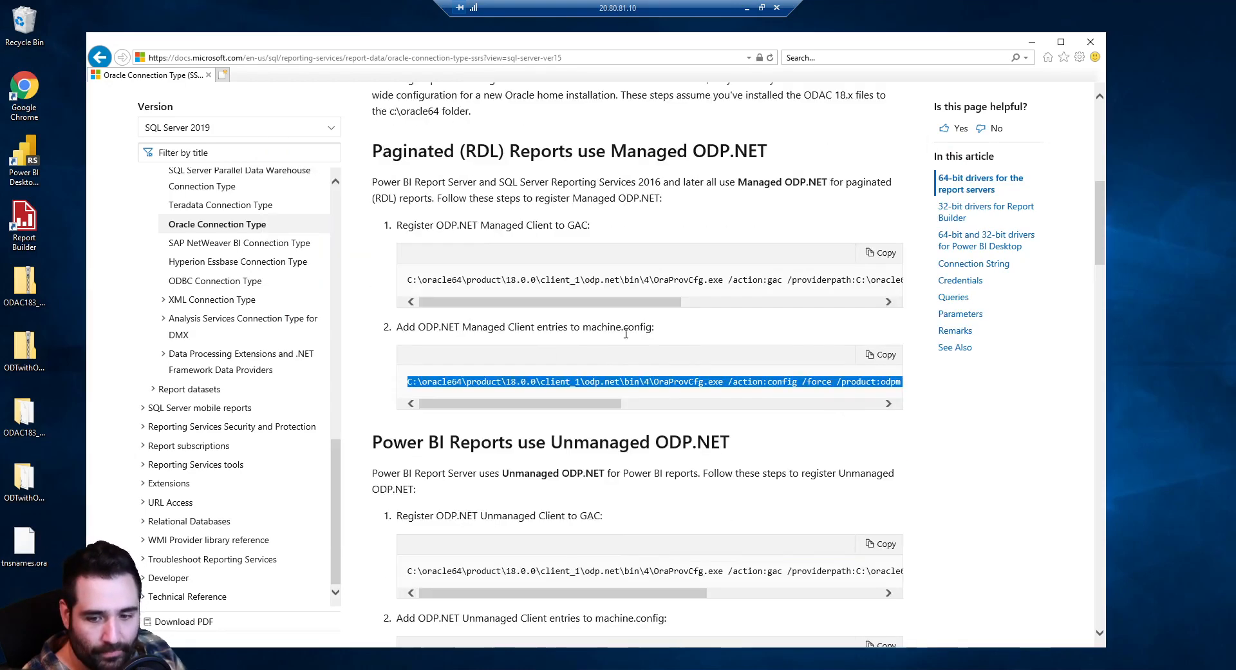
Close the finished ODAC installer and paste the oracle64 Unmanaged GAC command into Notepad
key("alt+Tab")
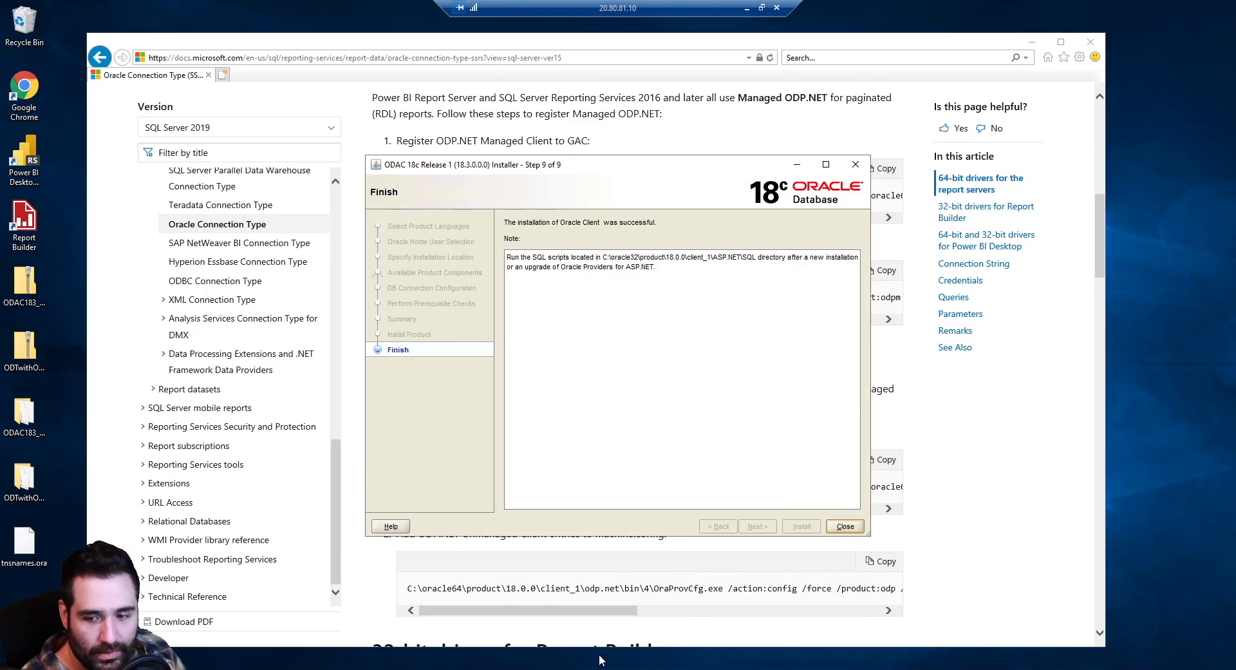
left_click(850, 526)
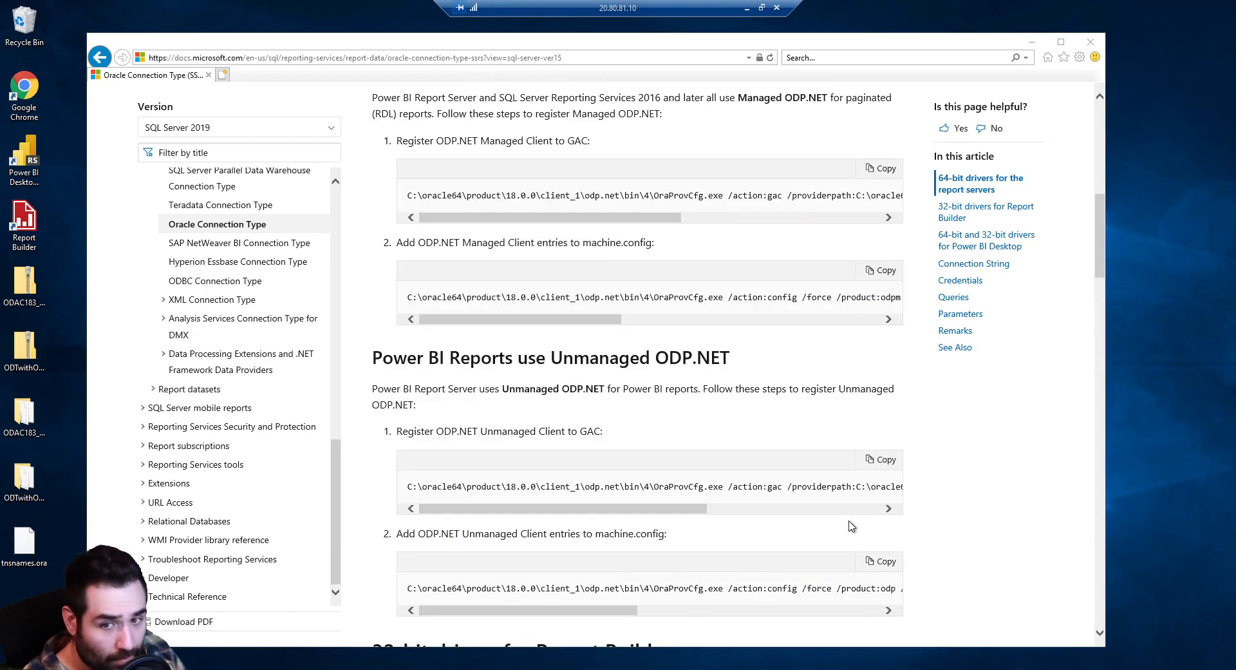
scroll(424, 267, "up", 2)
left_click_drag(407, 280, 791, 284)
left_click(660, 428)
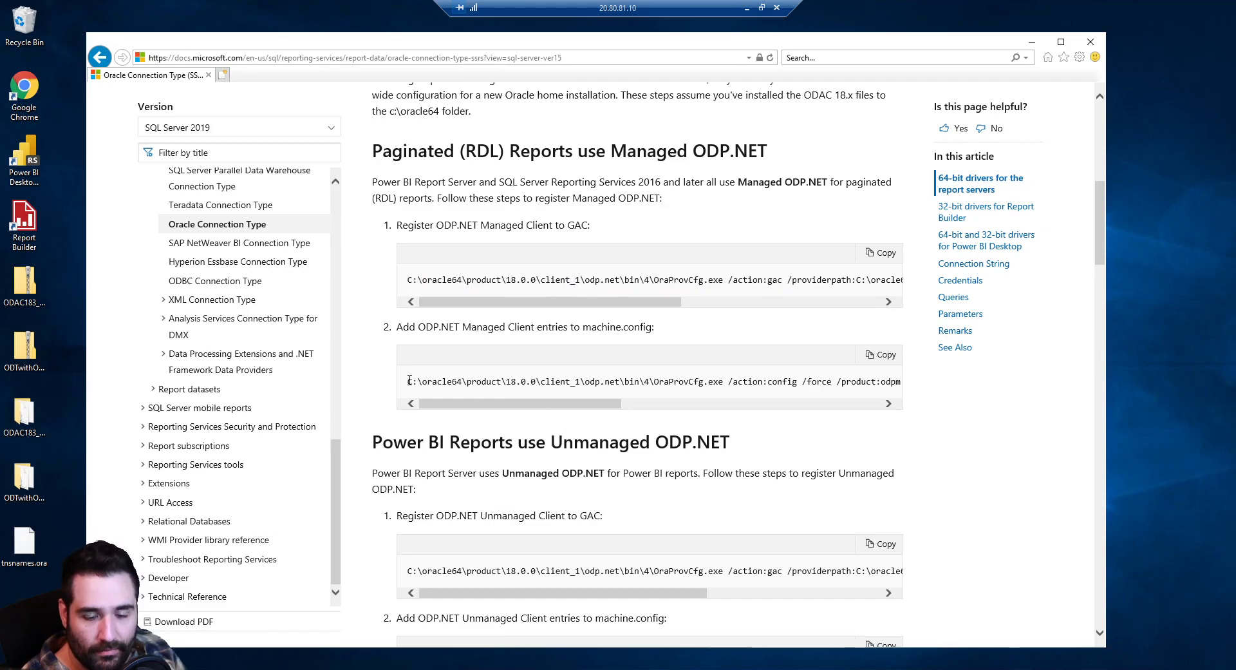
left_click_drag(408, 381, 763, 384)
scroll(540, 419, "down", 3)
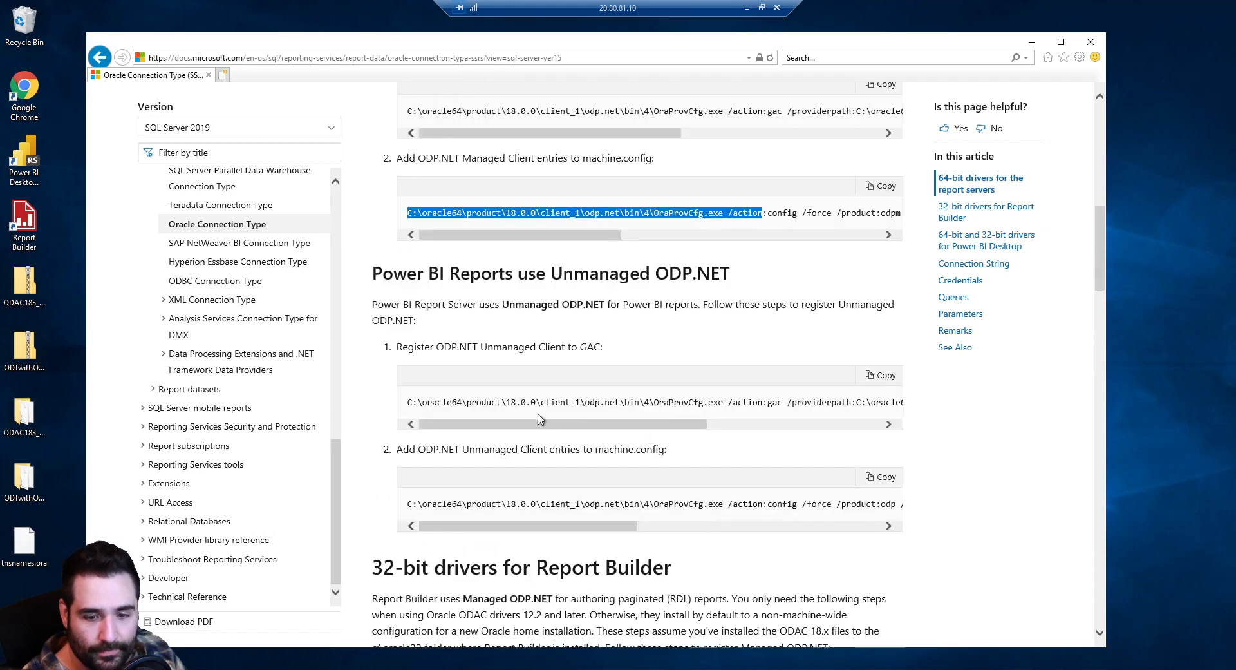
triple_click(423, 406)
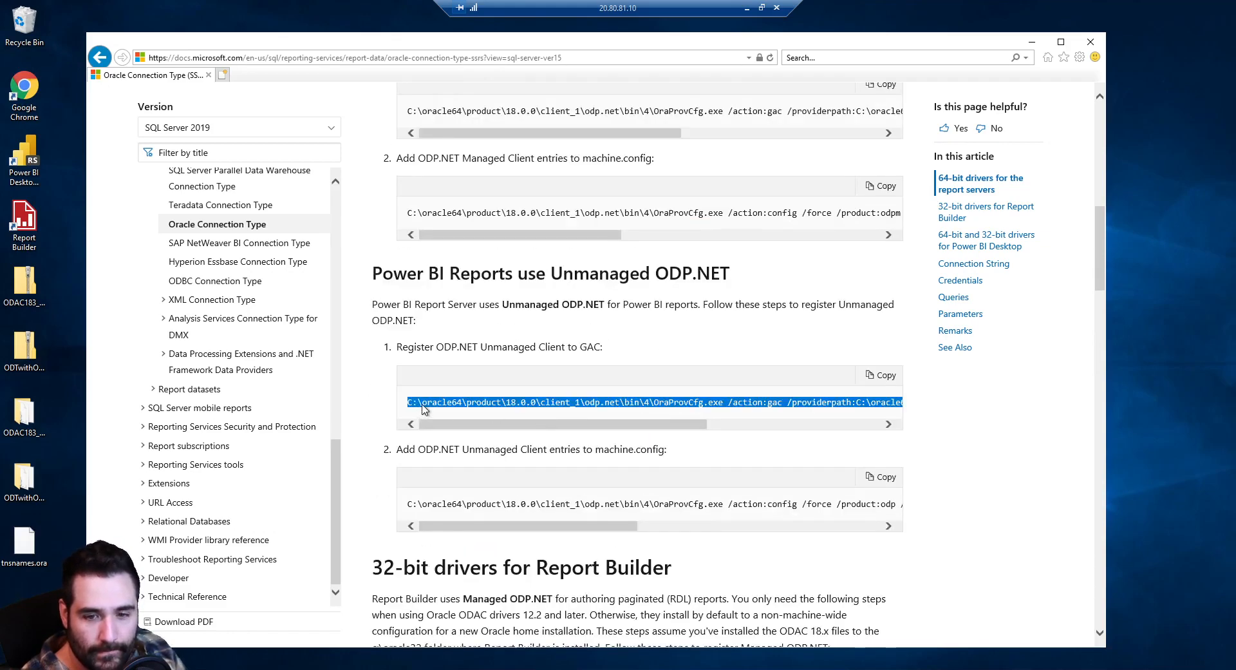
scroll(449, 437, "down", 1)
key("alt+Tab")
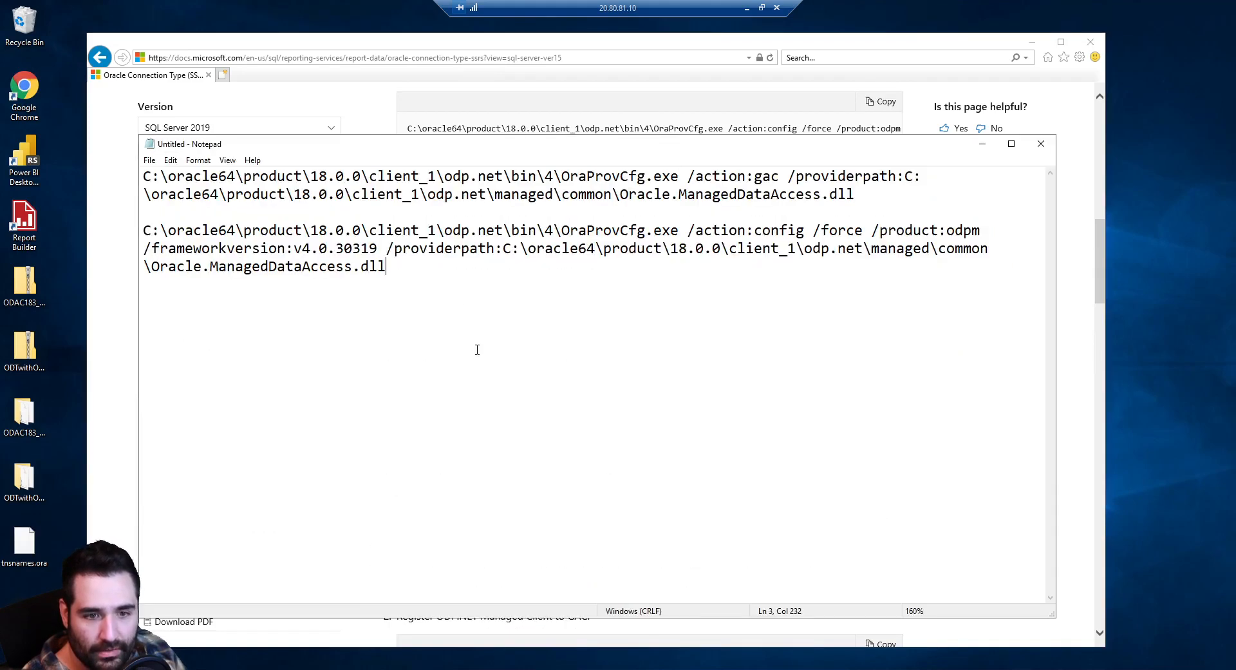
key("Return")
key("Return")
type("C:\\oracle64\\product\\18.0.0\\client_1\\odp.net\\bin\\4\\OraProvCfg.exe /action:gac /providerpath:C:\\oracle64\\product\\18.0.0\\client_1\\odp.net\\bin\\4\\Oracle.DataAccess.dll")
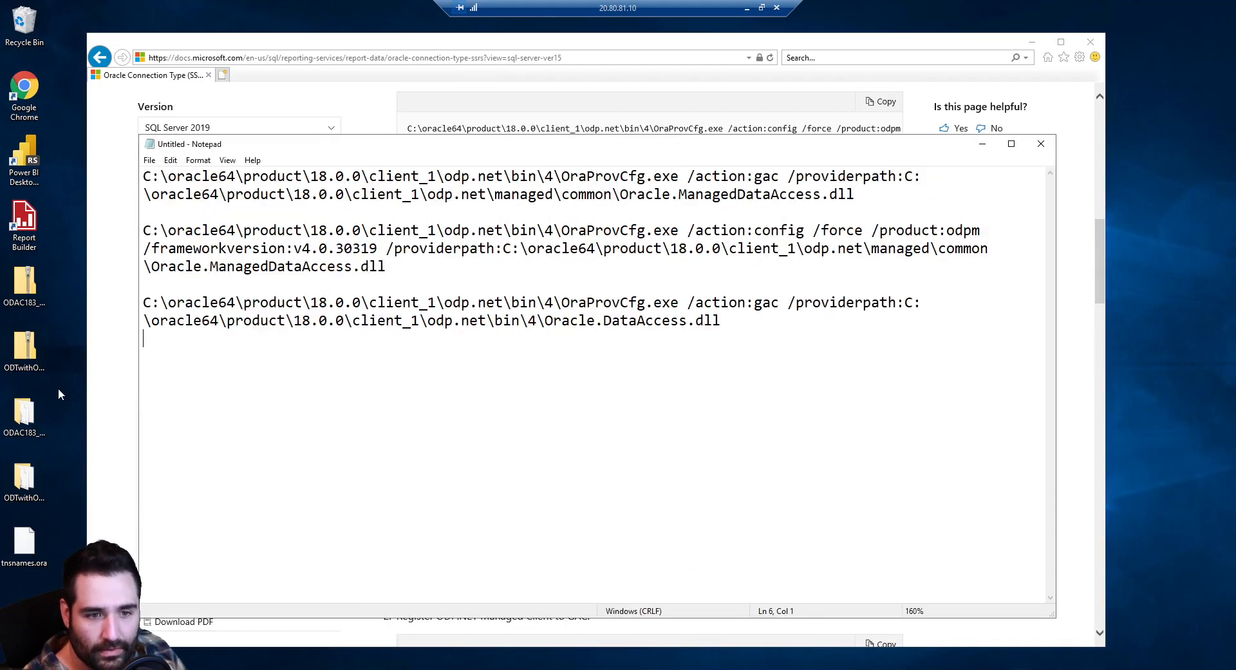
Paste the oracle64 Unmanaged config command into Notepad below it
left_click(103, 409)
triple_click(465, 422)
key("ctrl+c")
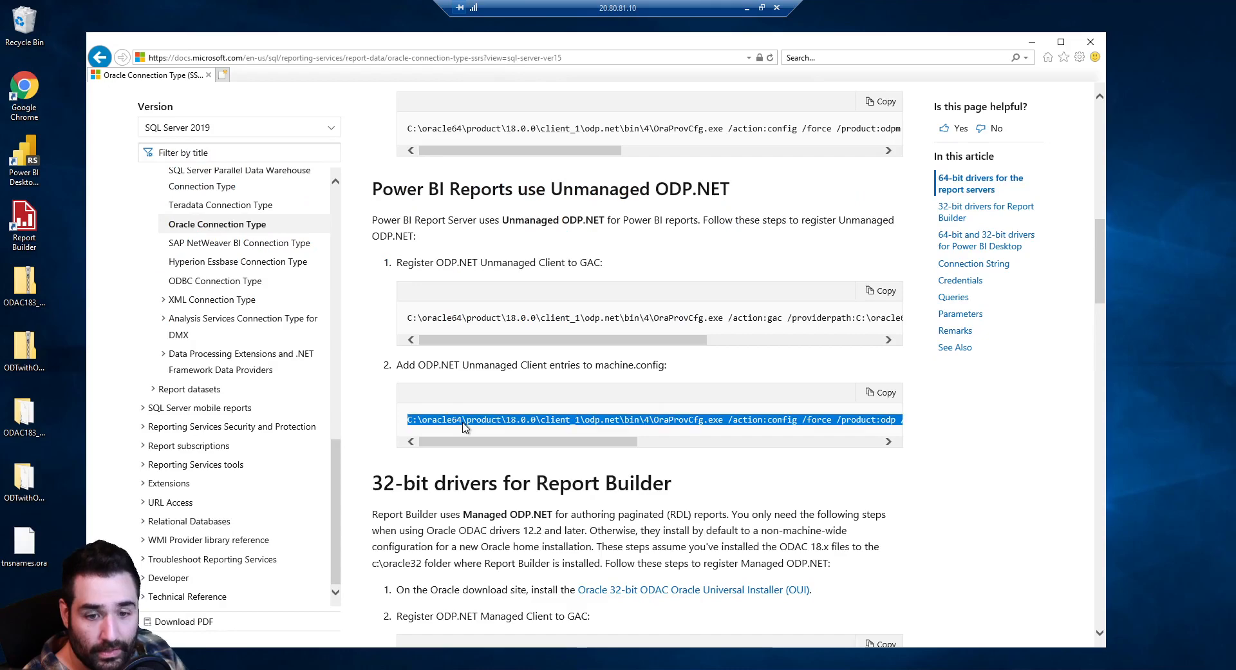
key("alt+Tab")
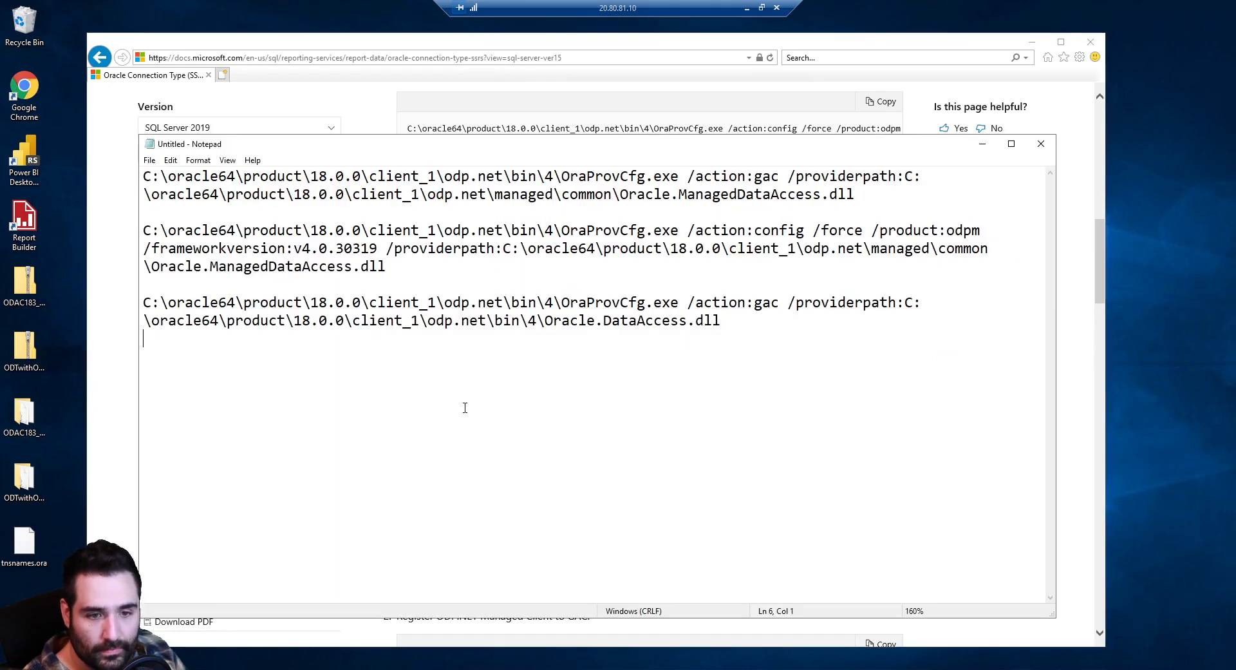
key("ctrl+v")
left_click(111, 480)
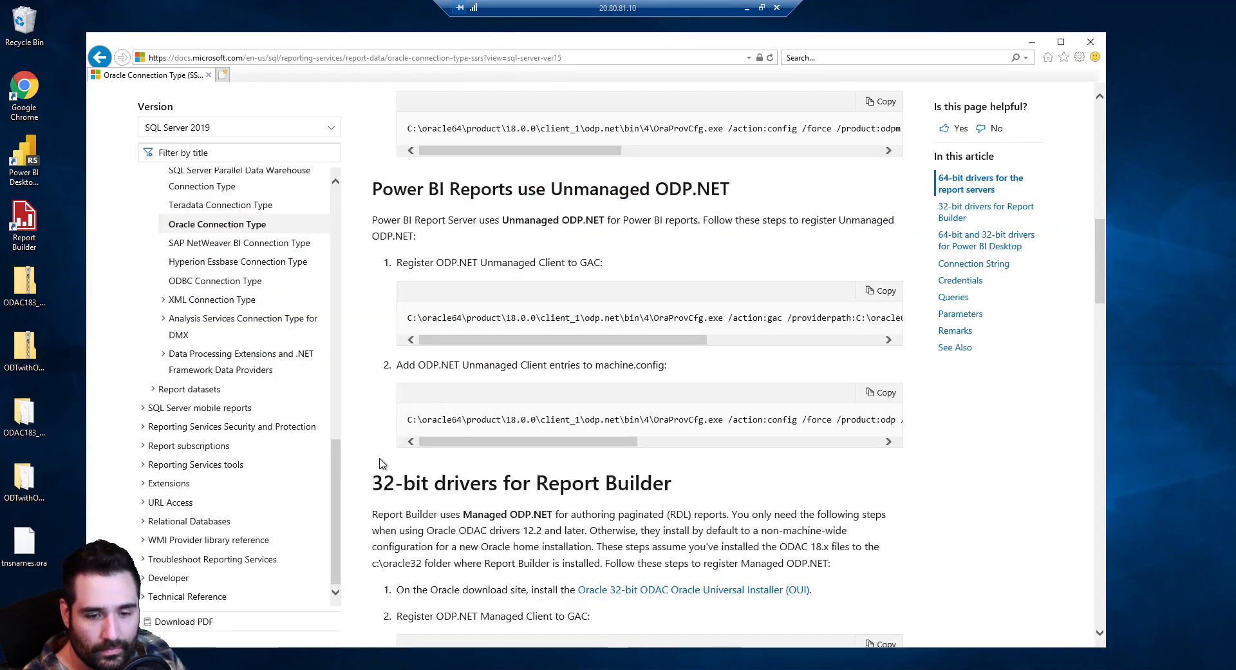
scroll(386, 461, "down", 2)
scroll(393, 454, "down", 1)
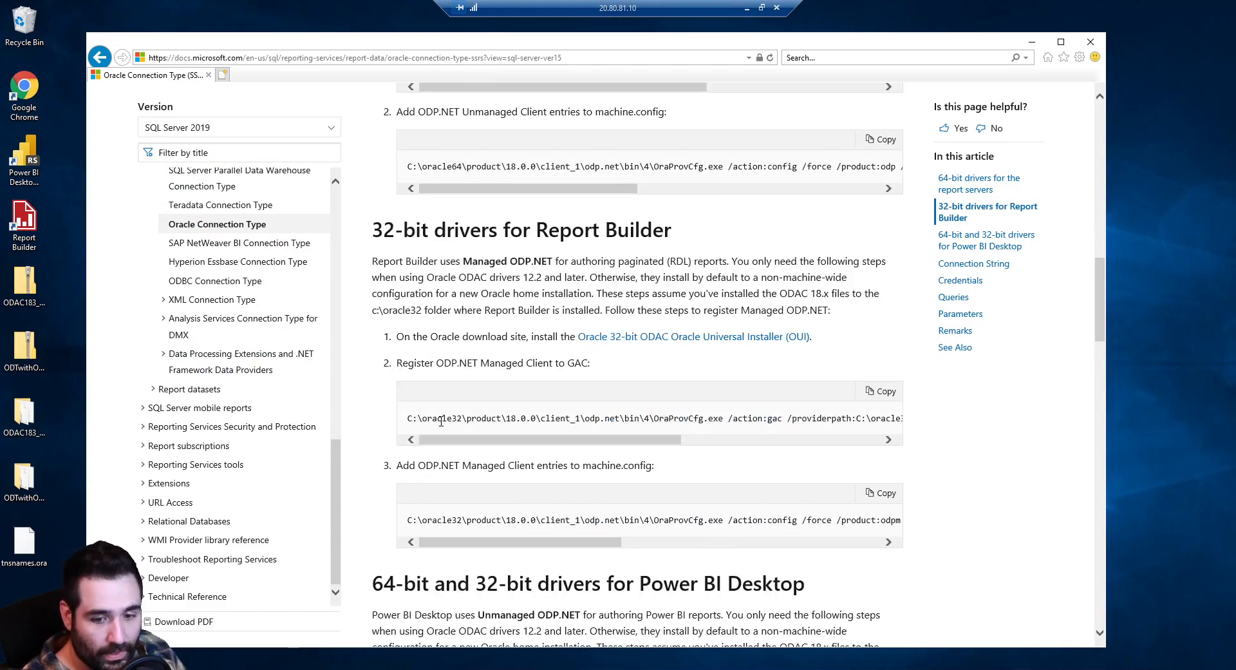
Paste the oracle32 Managed GAC registration command into Notepad
triple_click(441, 420)
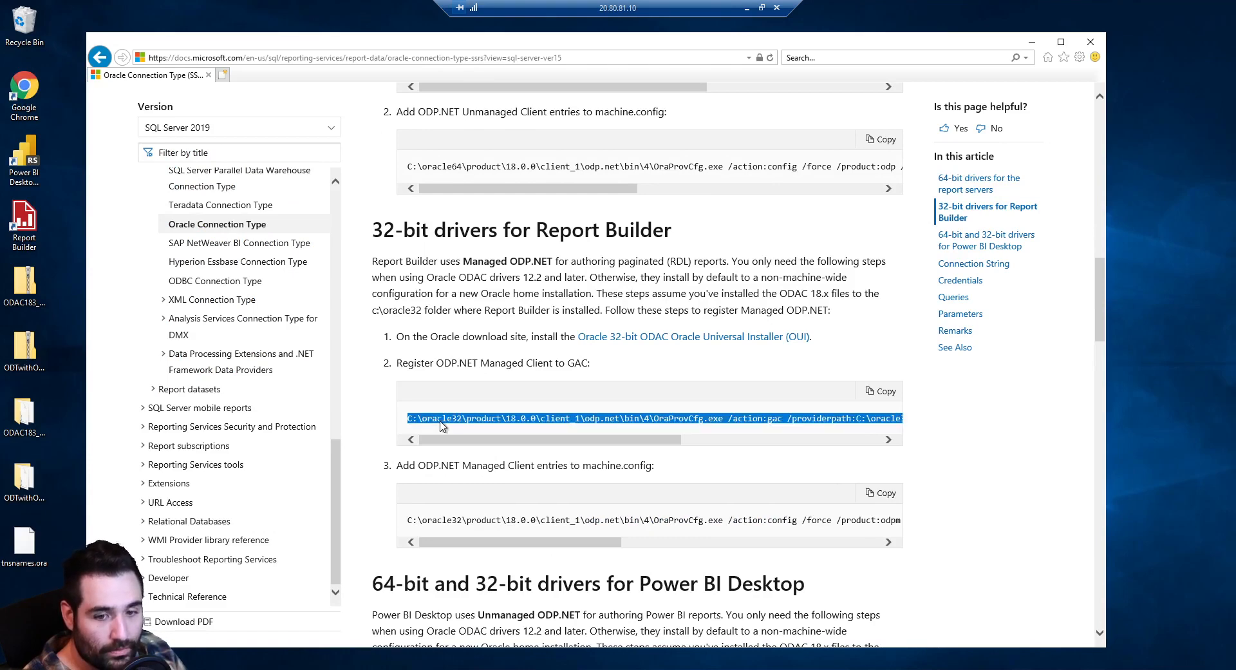
key("alt+Tab")
left_click(436, 439)
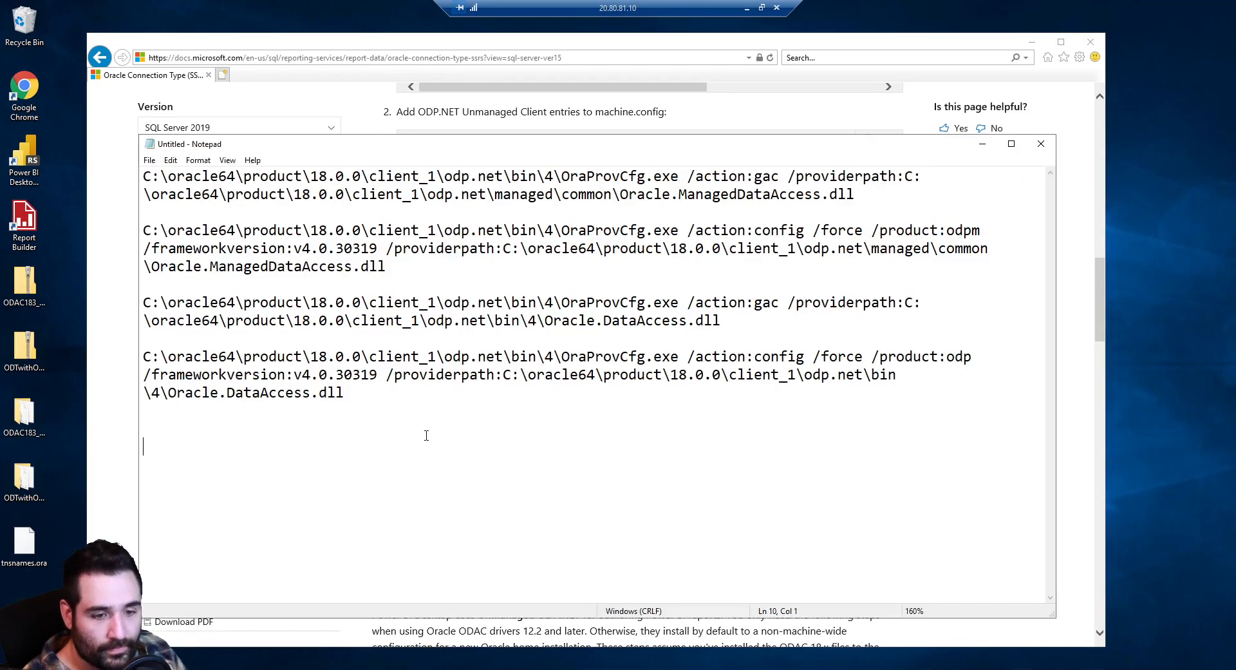
type("C:\\oracle32\\product\\18.0.0\\client_1\\odp.net\\bin\\4\\OraProvCfg.exe /action:gac /providerpath:C:\\oracle32\\product\\18.0.0\\client_1\\odp.net\\managed\\common\\Oracle.ManagedDataAccess.dll")
left_click_drag(168, 446, 238, 447)
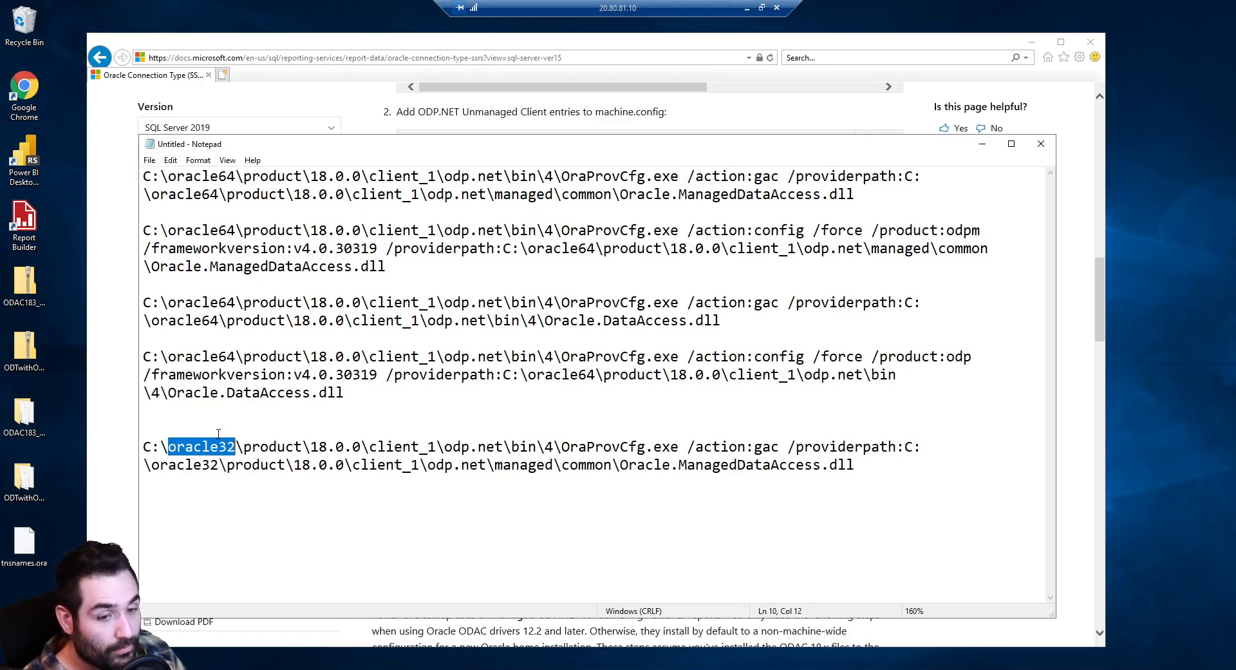
Paste the oracle32 machine.config registration command on the next line
key("alt+Tab")
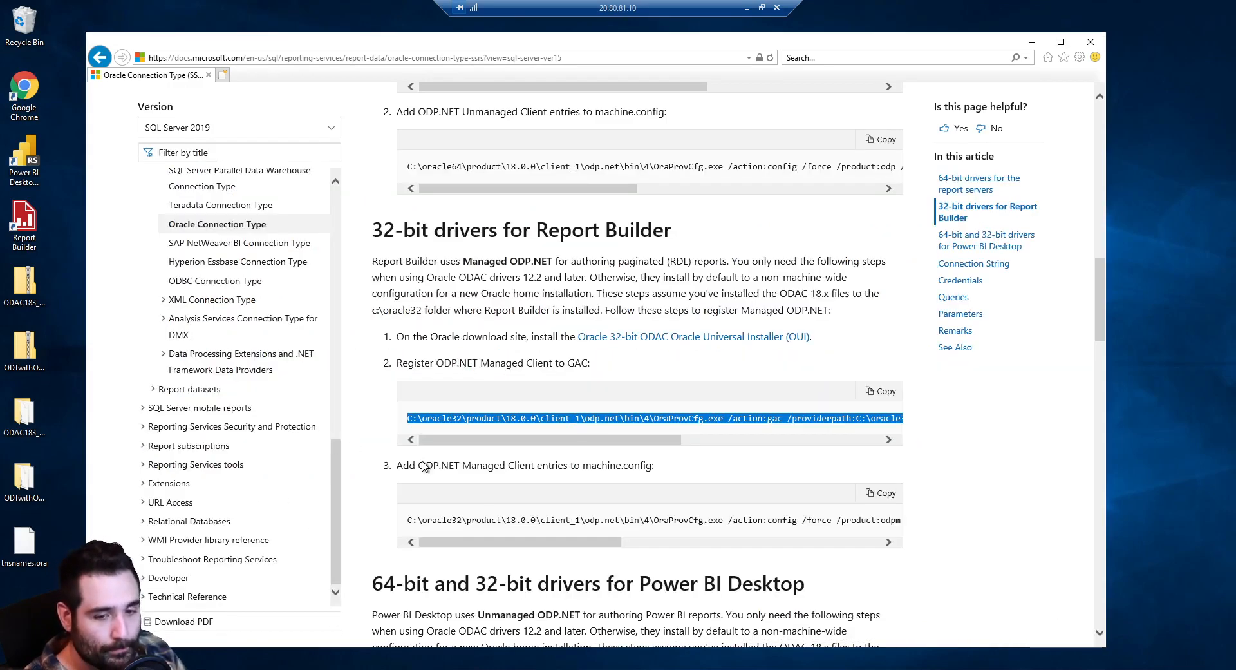
triple_click(476, 518)
key("alt+Tab")
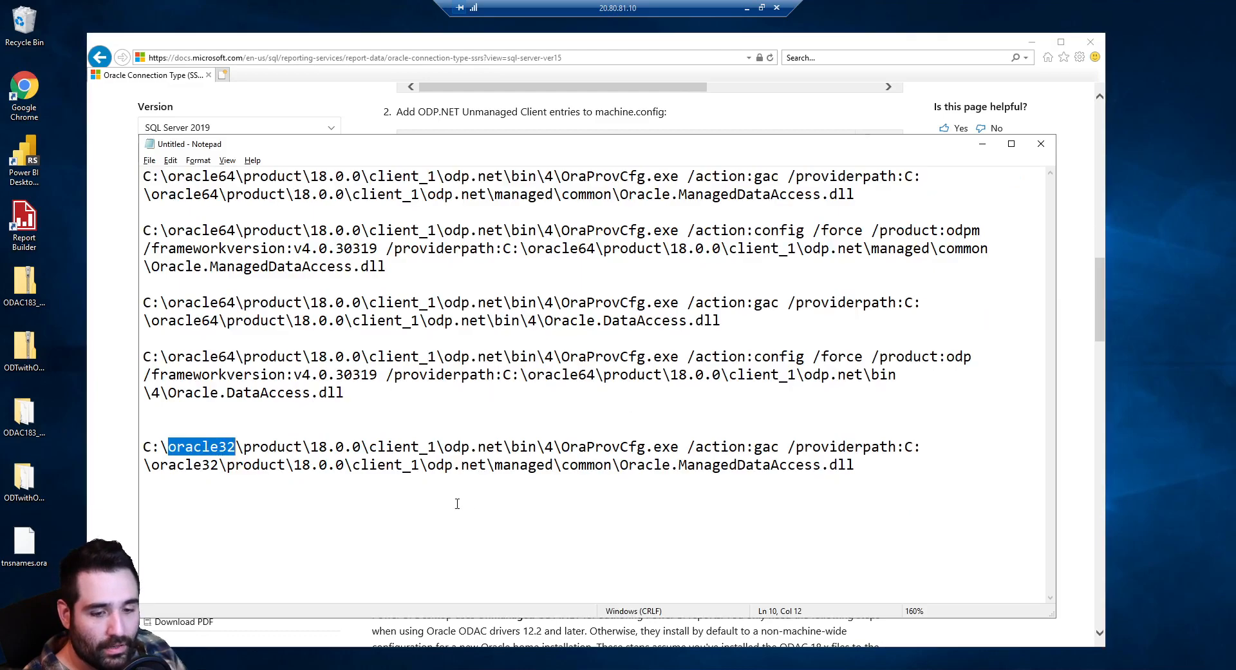
left_click(770, 516)
type("C:\\oracle32\\product\\18.0.0\\client_1\\odp.net\\bin\\4\\OraProvCfg.exe /action:config /force /product:odpm /frameworkversion:v4.0.30319 /providerpath:C:\\oracle32\\product\\18.0.0\\client_1\\odp.net\\managed\\common\\Oracle.ManagedDataAccess.dll")
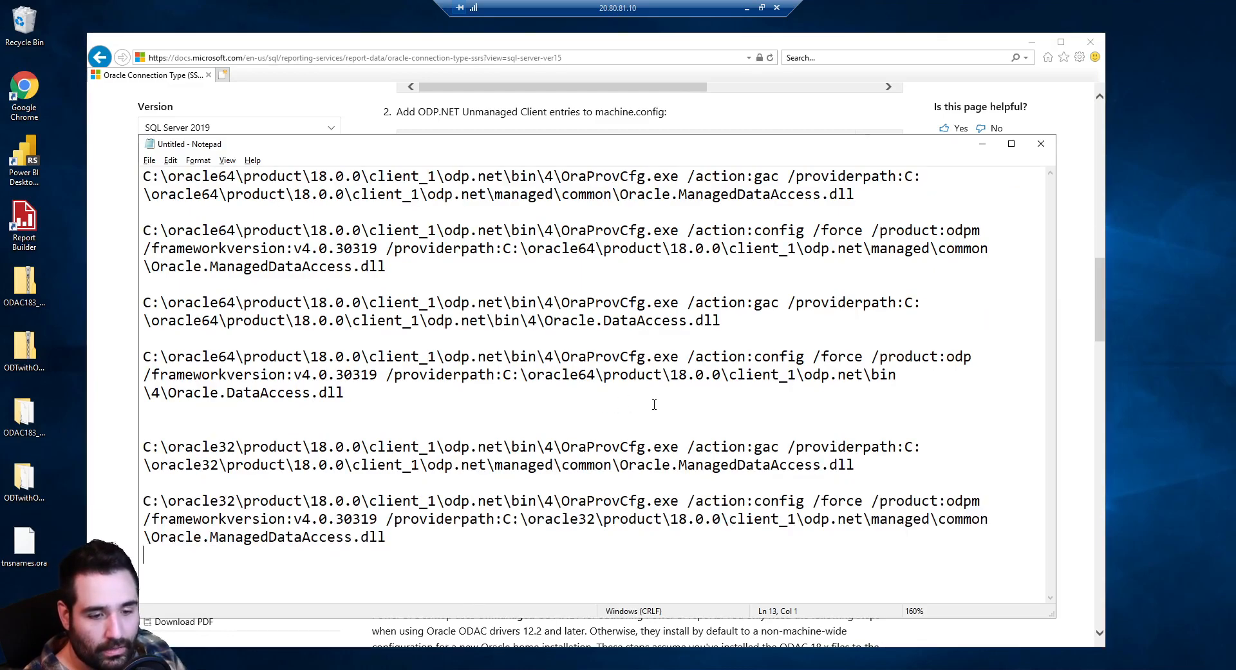
Select the 64-bit Power BI Desktop GAC command on the docs page and start a page search
key("alt+Tab")
scroll(527, 494, "down", 5)
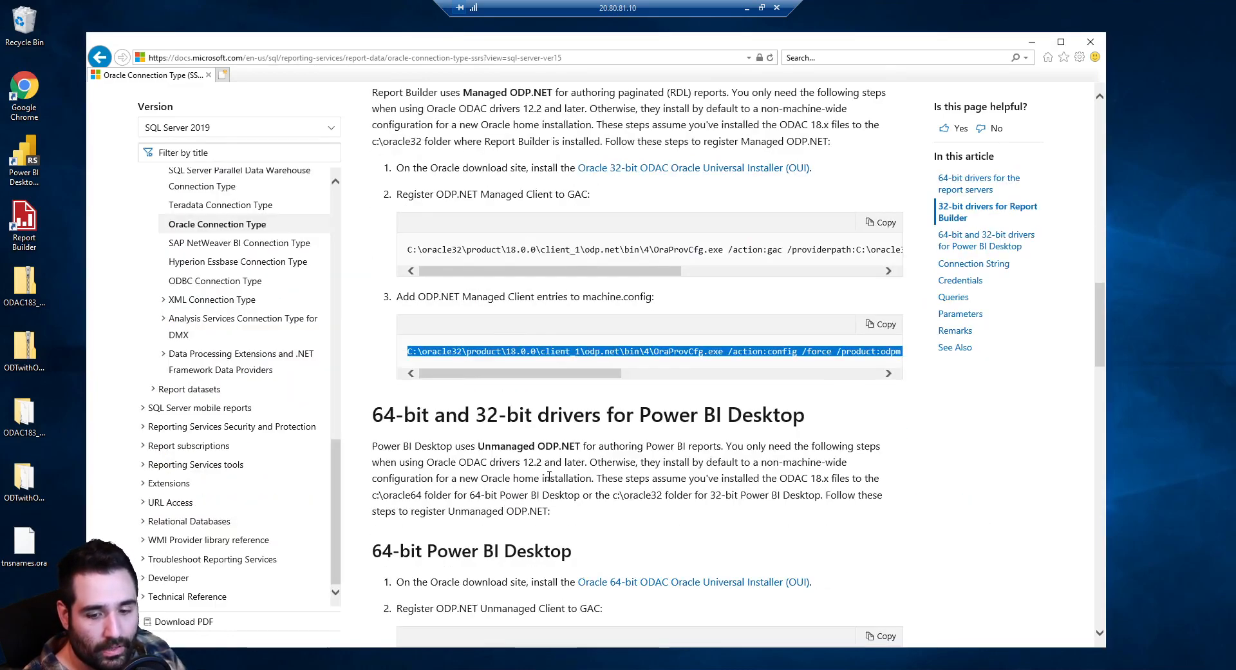
triple_click(555, 491)
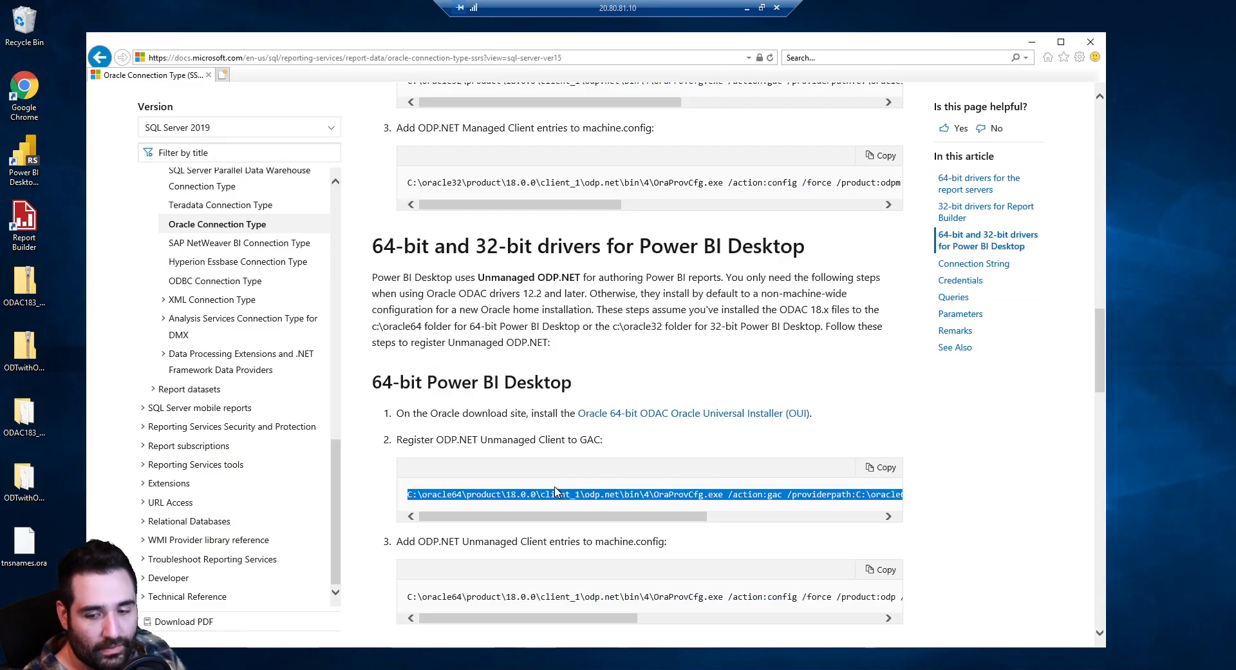
key("ctrl+f")
scroll(555, 491, "up", 14)
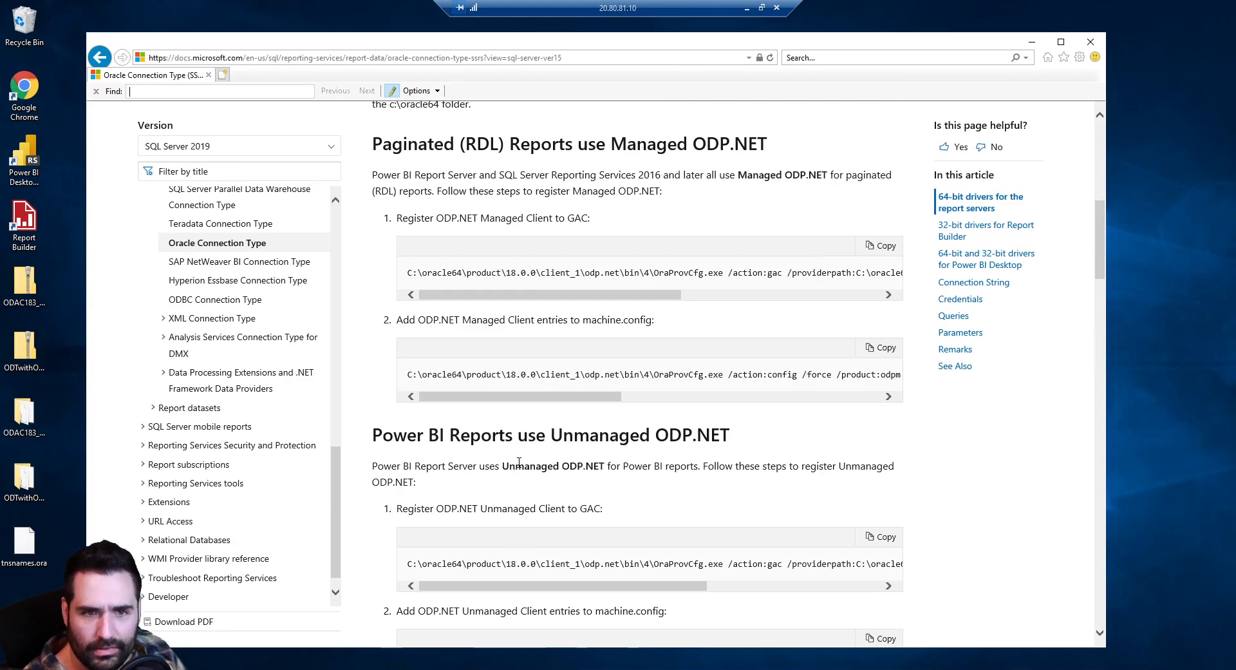
type("C:\\oracle64\\product\\18.0.0\\client_1\\odp.net\\bin\\4\\OraProvCfg.exe /action:gac /providerpath:C:\\oracle64\\product\\18.0.0\\client_1\\o")
scroll(441, 456, "down", 1)
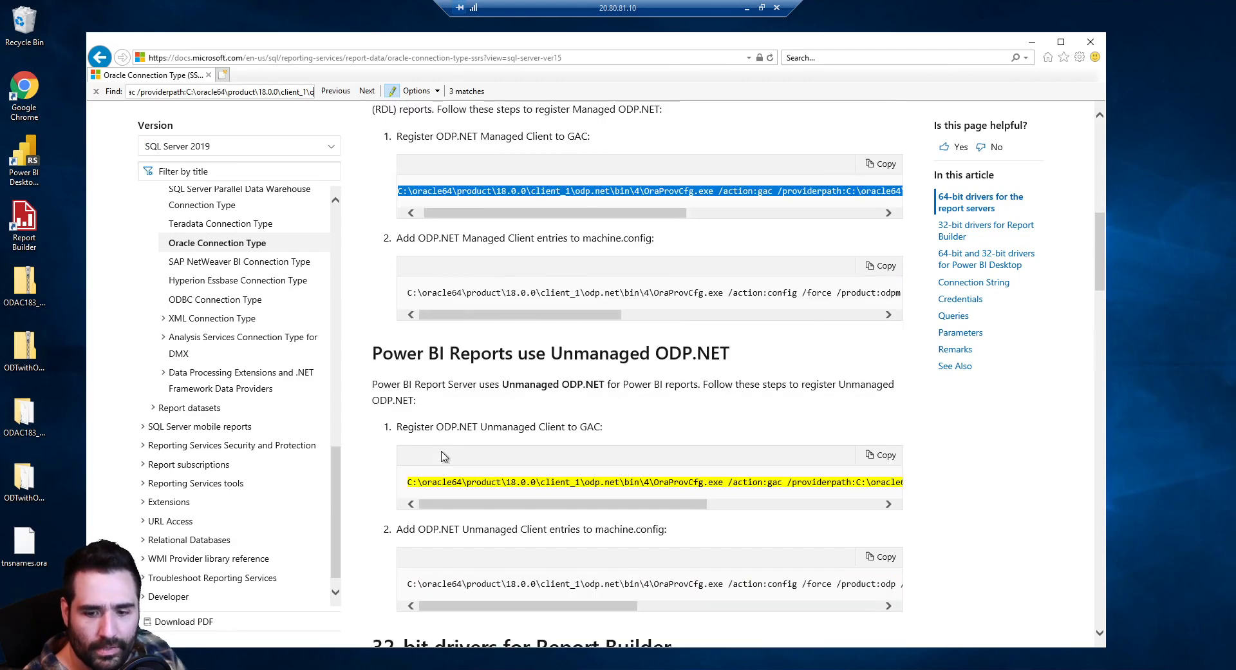
scroll(443, 460, "up", 2)
scroll(451, 463, "down", 1)
scroll(450, 463, "down", 1)
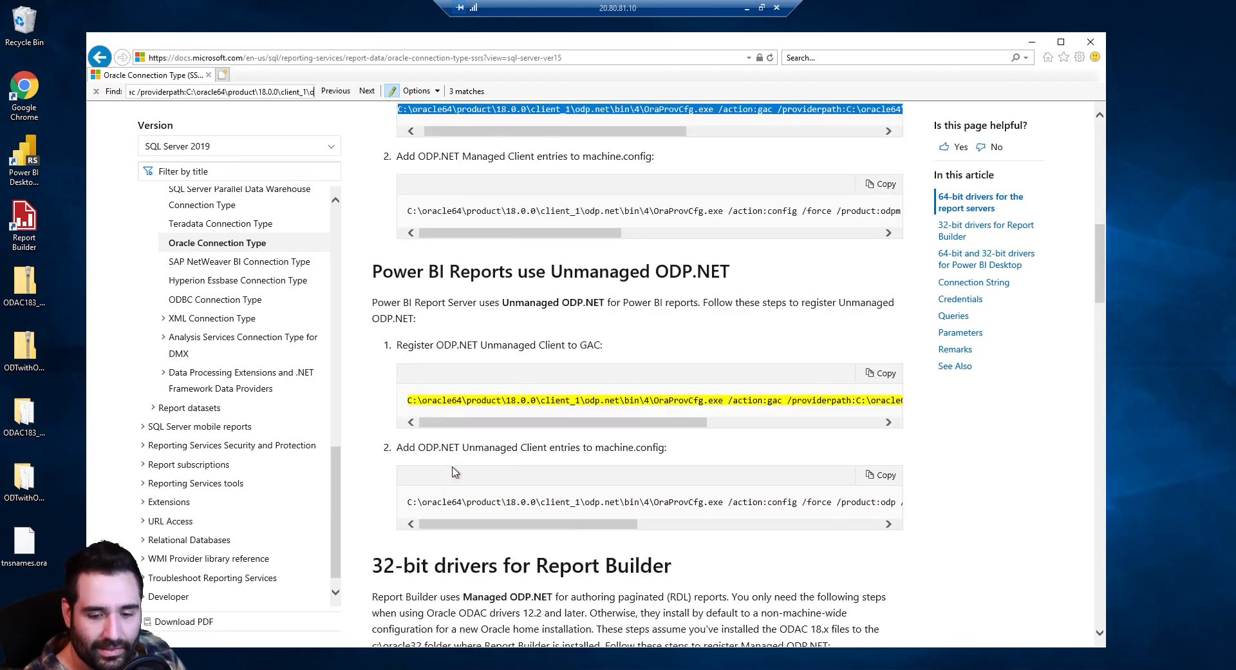
scroll(452, 467, "up", 2)
mouse_move(602, 376)
left_mouse_down()
mouse_move(810, 376)
mouse_move(535, 378)
mouse_move(616, 380)
left_mouse_up()
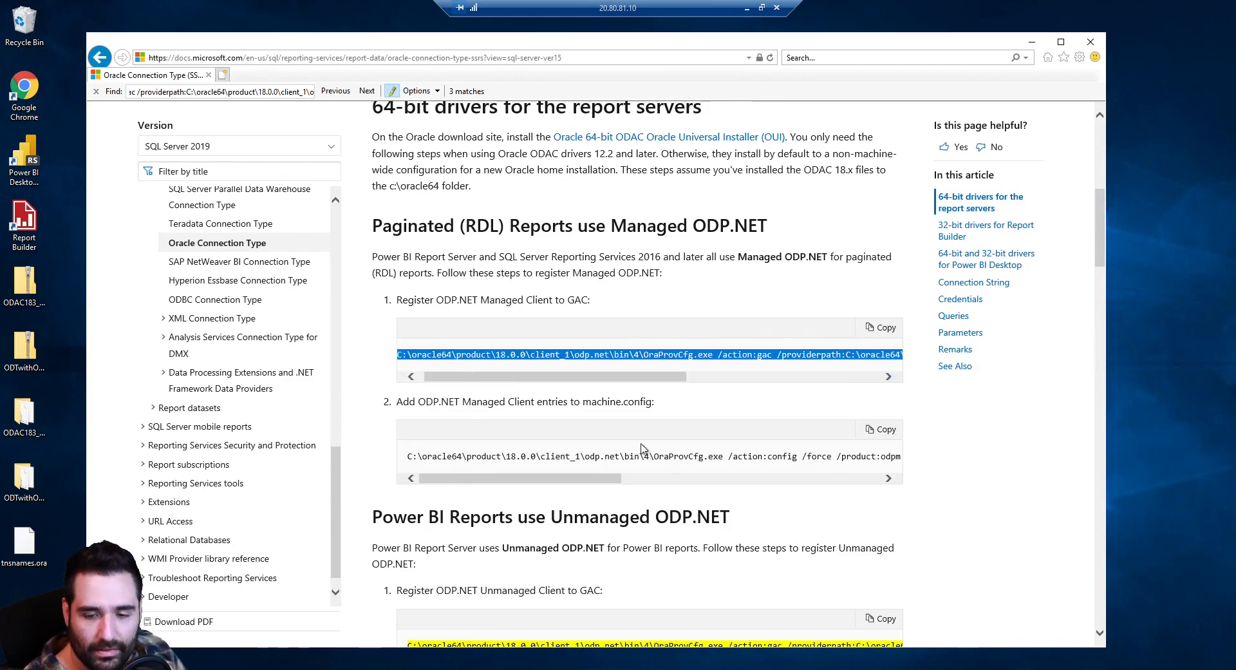
scroll(635, 451, "down", 3)
left_click_drag(632, 425, 496, 445)
scroll(646, 550, "down", 5)
scroll(645, 550, "down", 5)
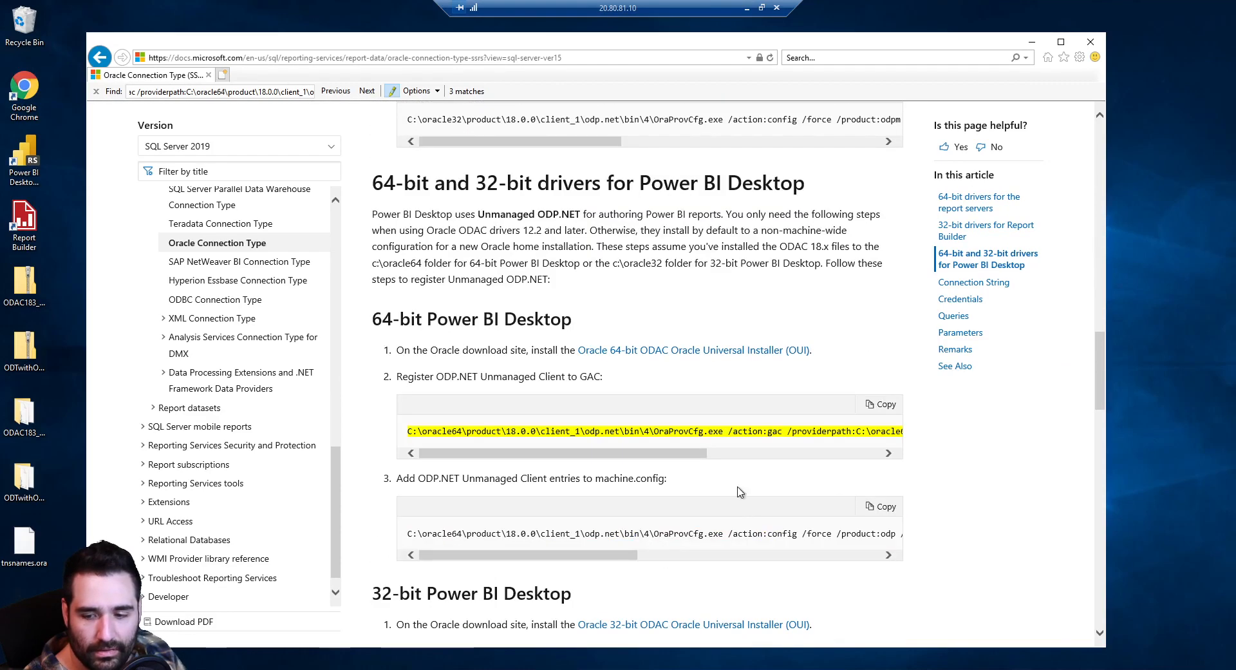
left_click_drag(680, 452, 861, 452)
triple_click(868, 440)
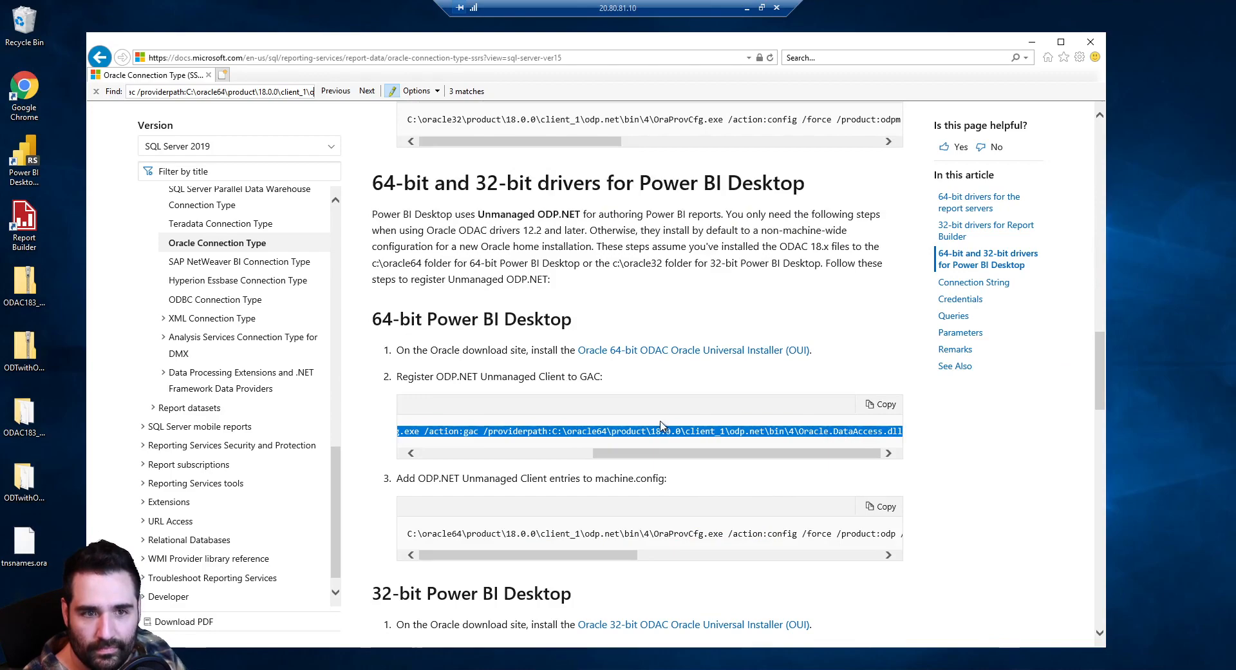
key("Return")
scroll(578, 382, "up", 8)
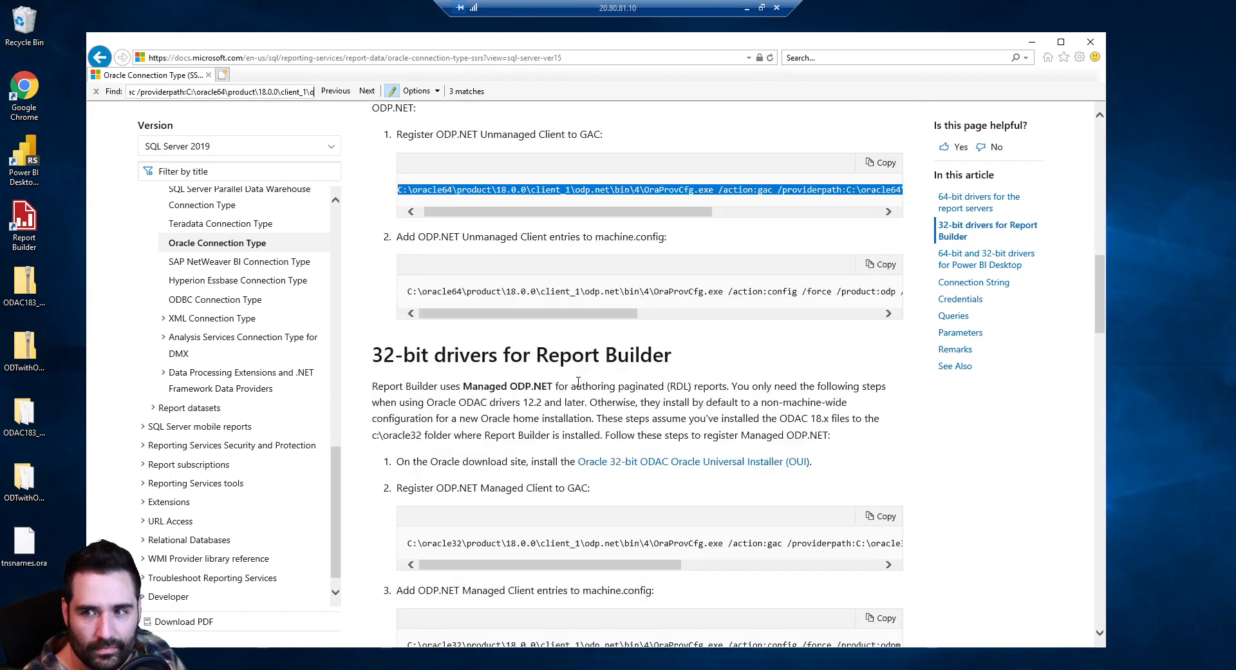
scroll(579, 382, "down", 3)
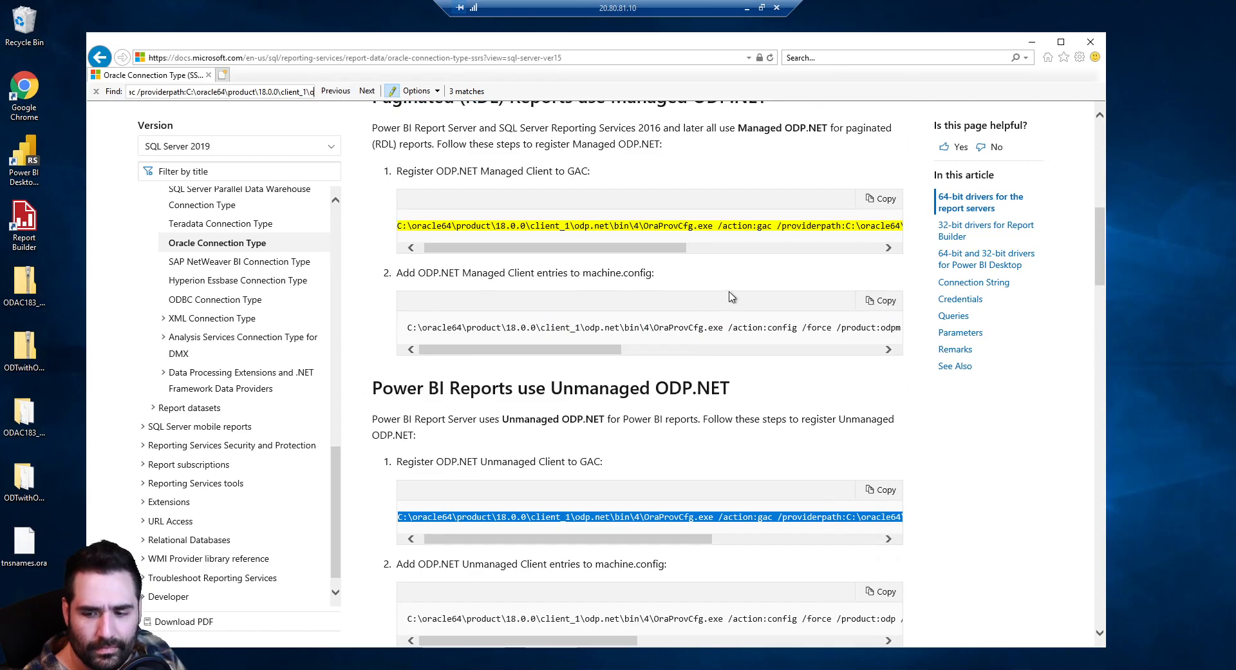
left_click_drag(644, 226, 856, 256)
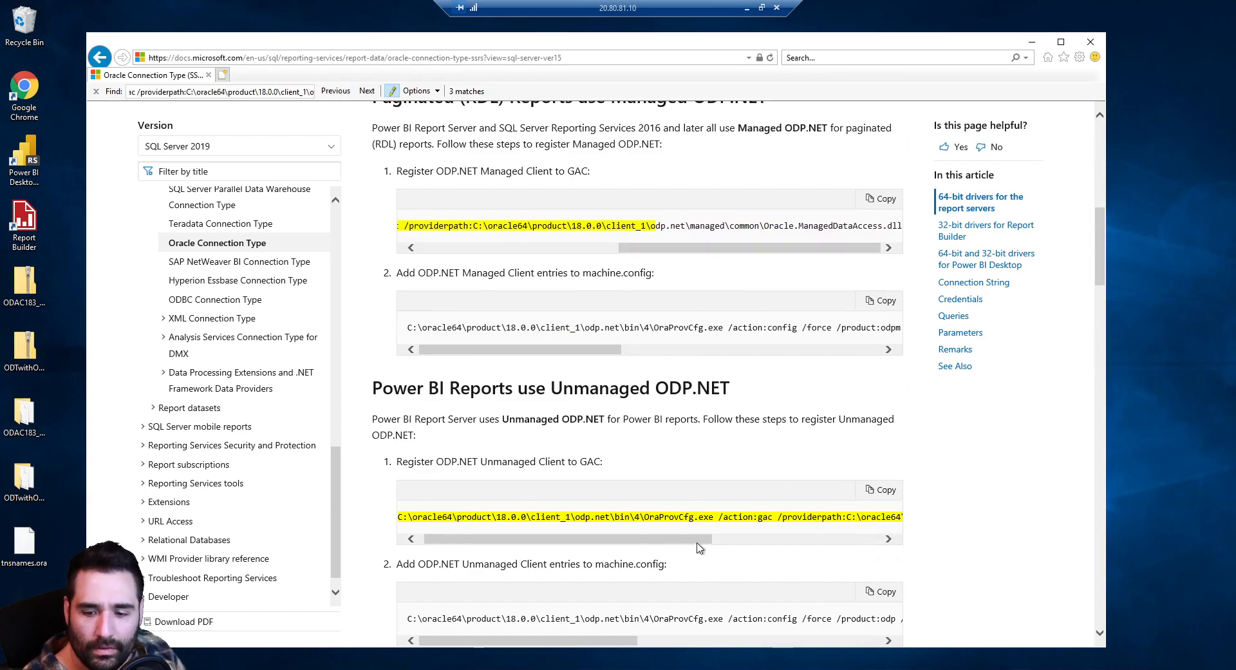
left_click_drag(698, 539, 886, 530)
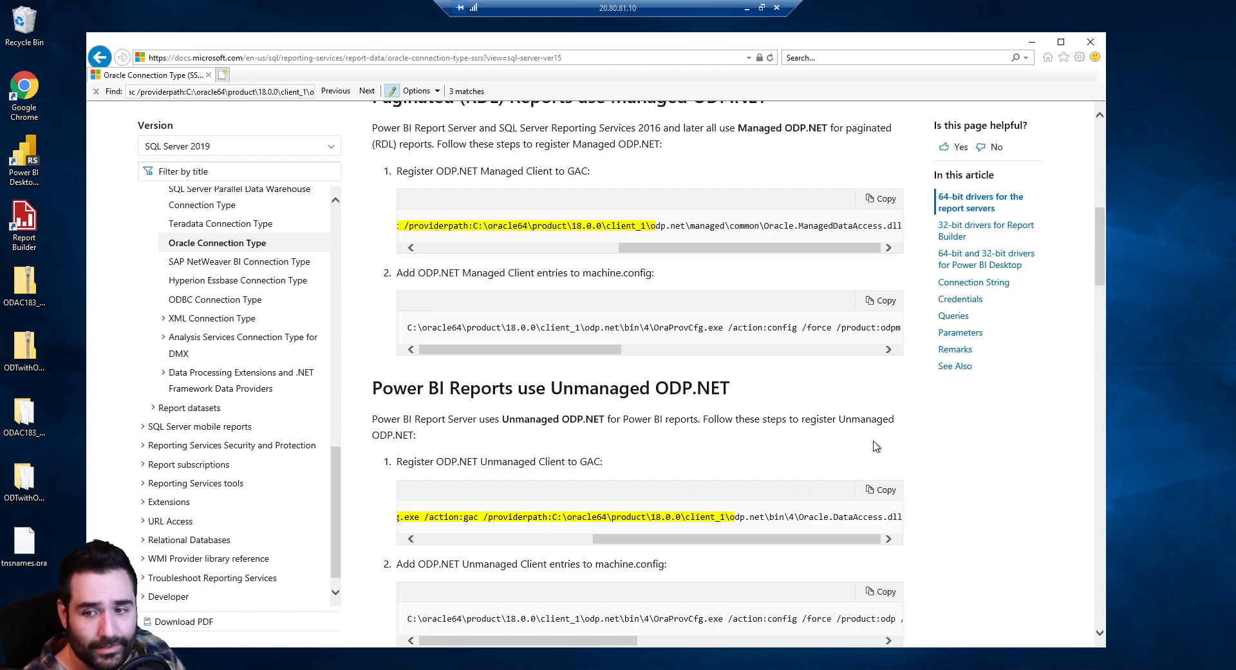
scroll(870, 484, "down", 5)
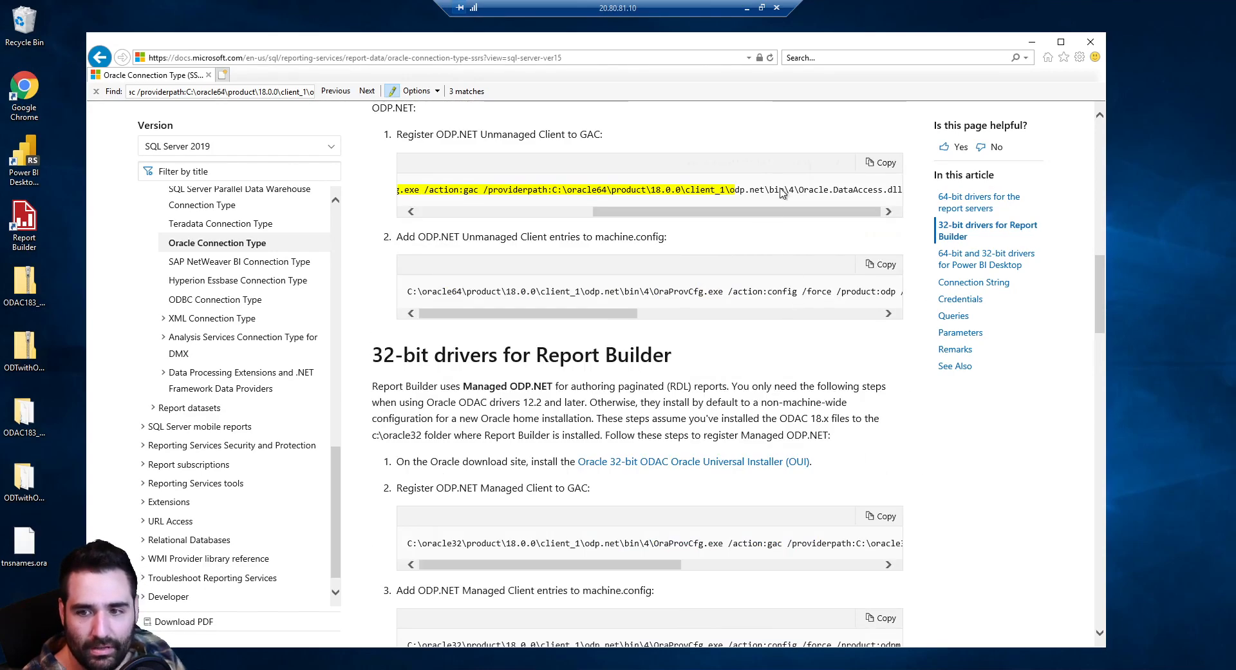
triple_click(784, 190)
scroll(767, 239, "up", 1)
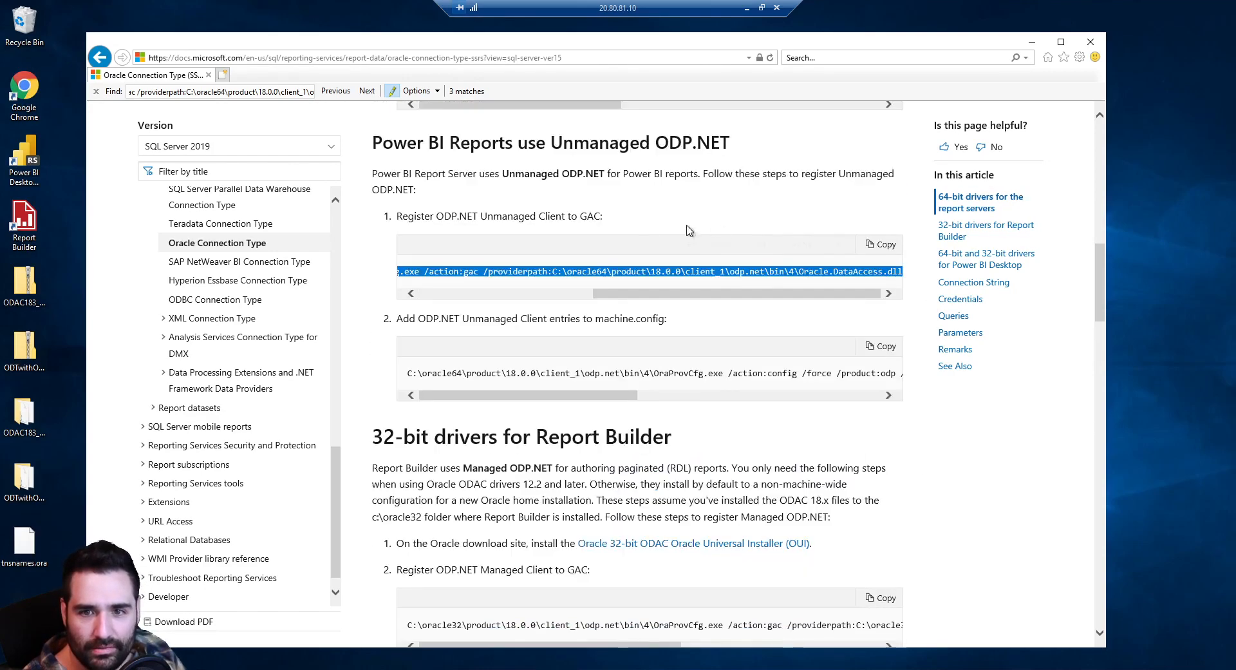
scroll(760, 358, "down", 2)
scroll(638, 476, "down", 4)
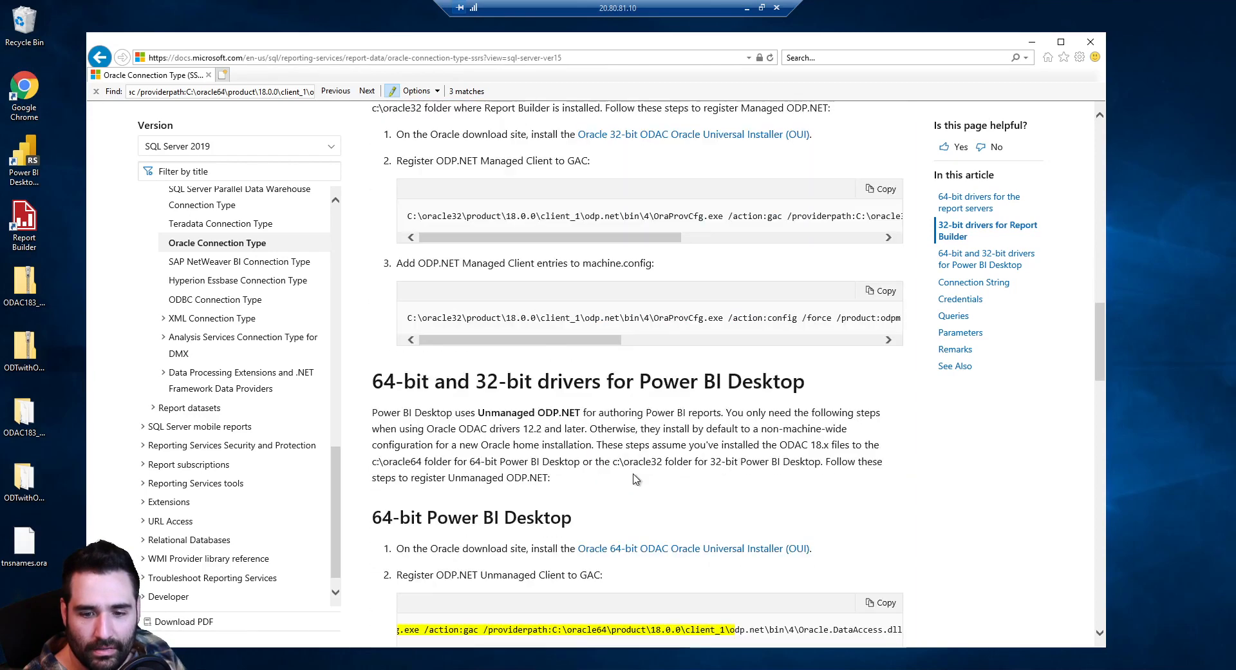
triple_click(742, 628)
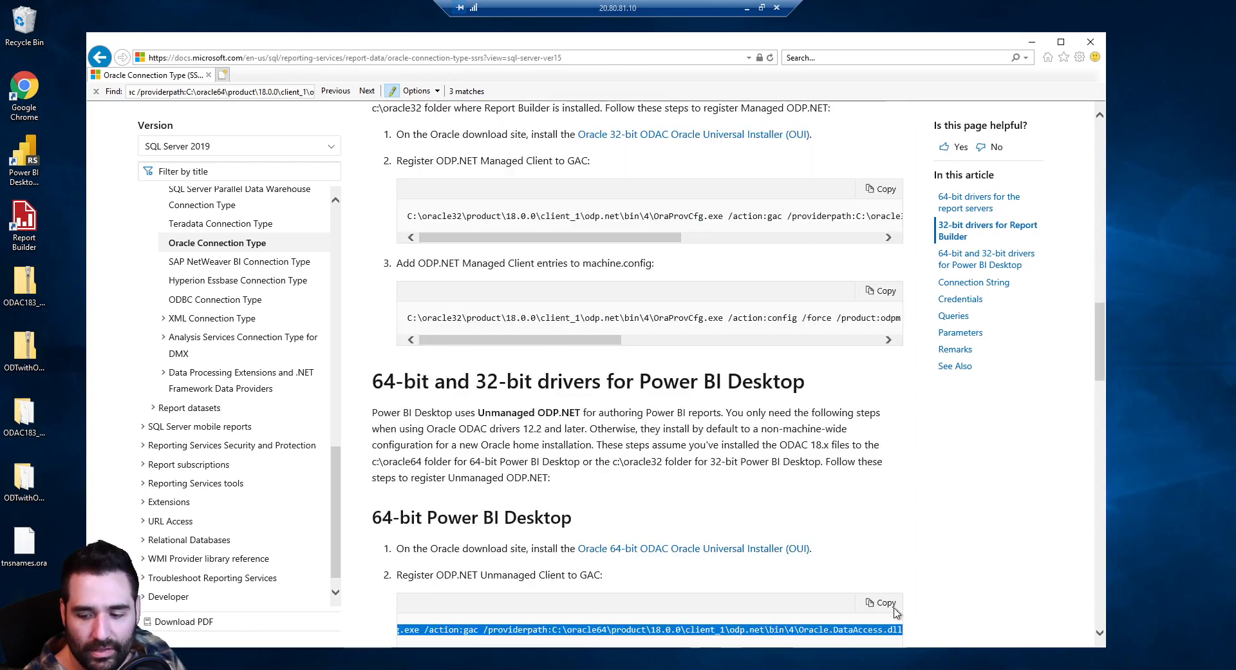
scroll(888, 541, "up", 4)
scroll(796, 300, "up", 3)
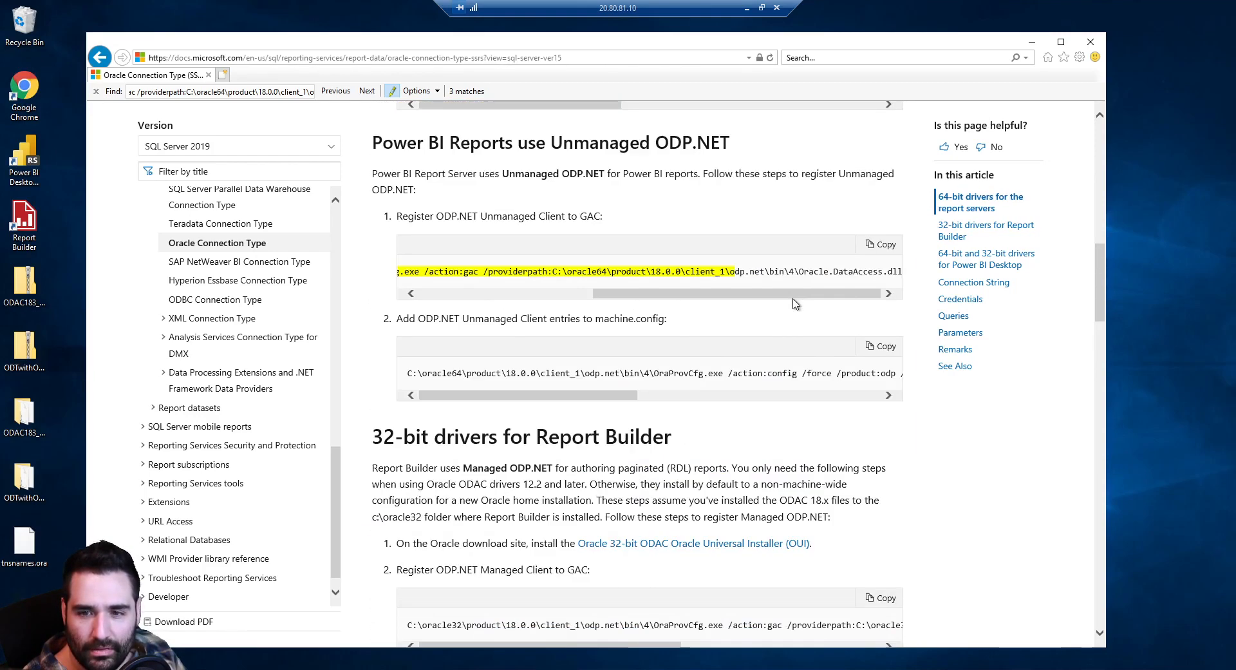
left_click_drag(826, 271, 920, 293)
left_click(827, 348)
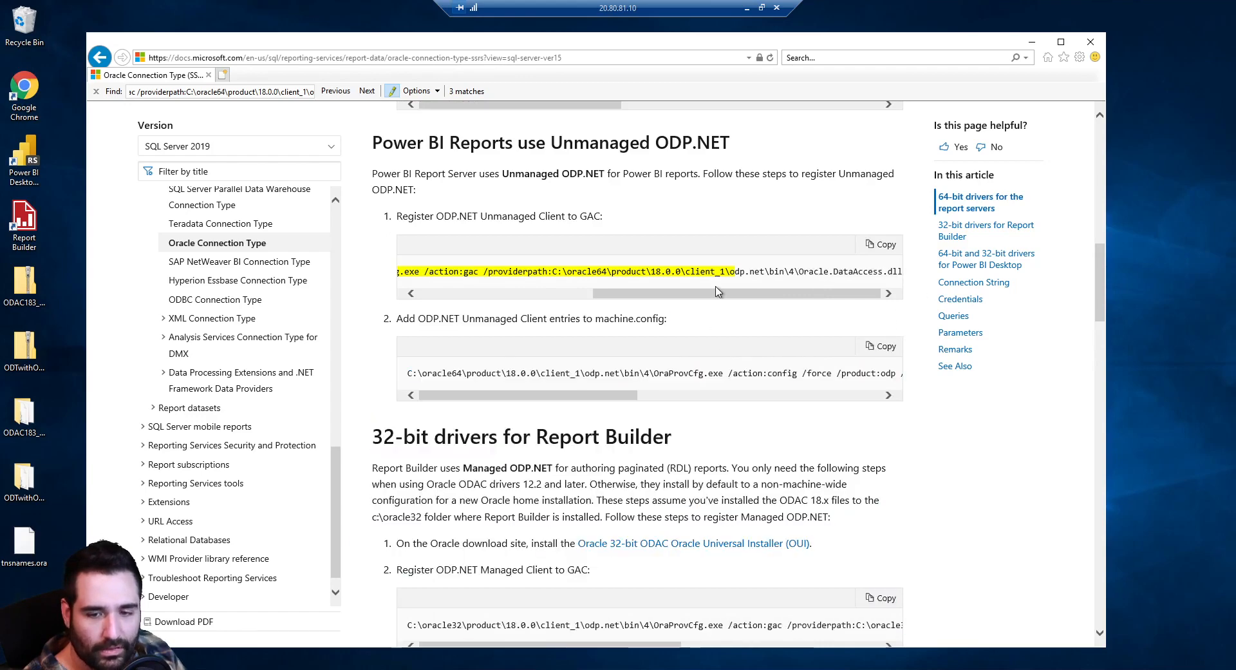
key("ctrl+f")
key("BackSpace")
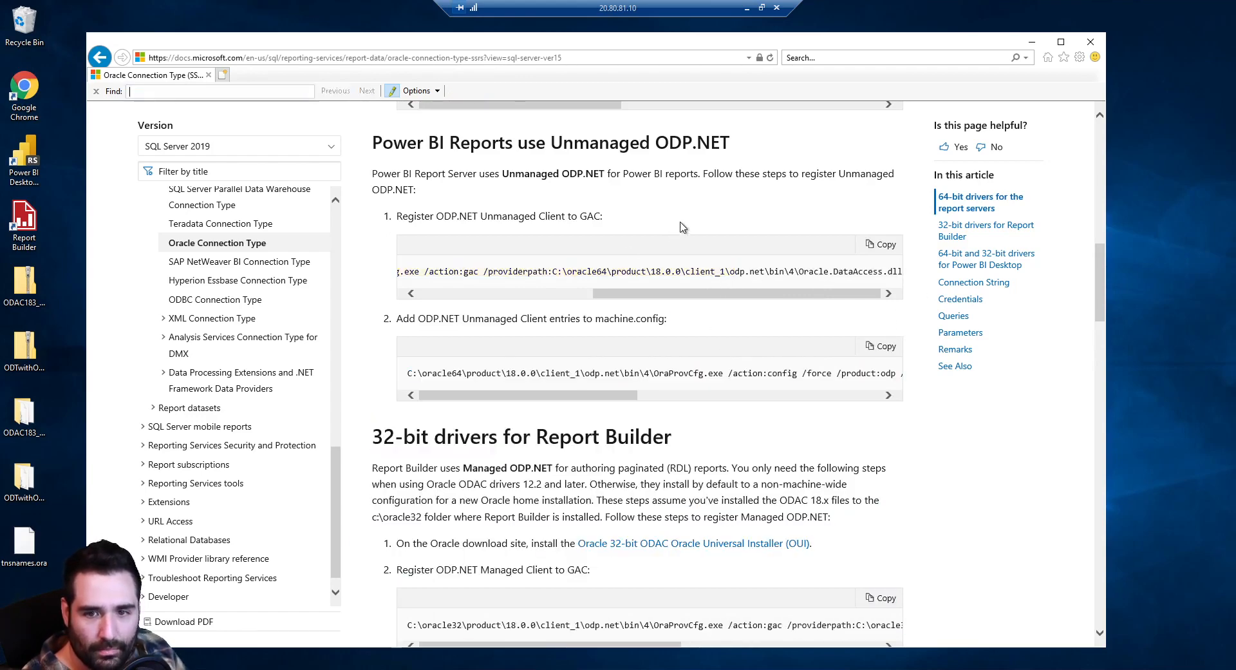
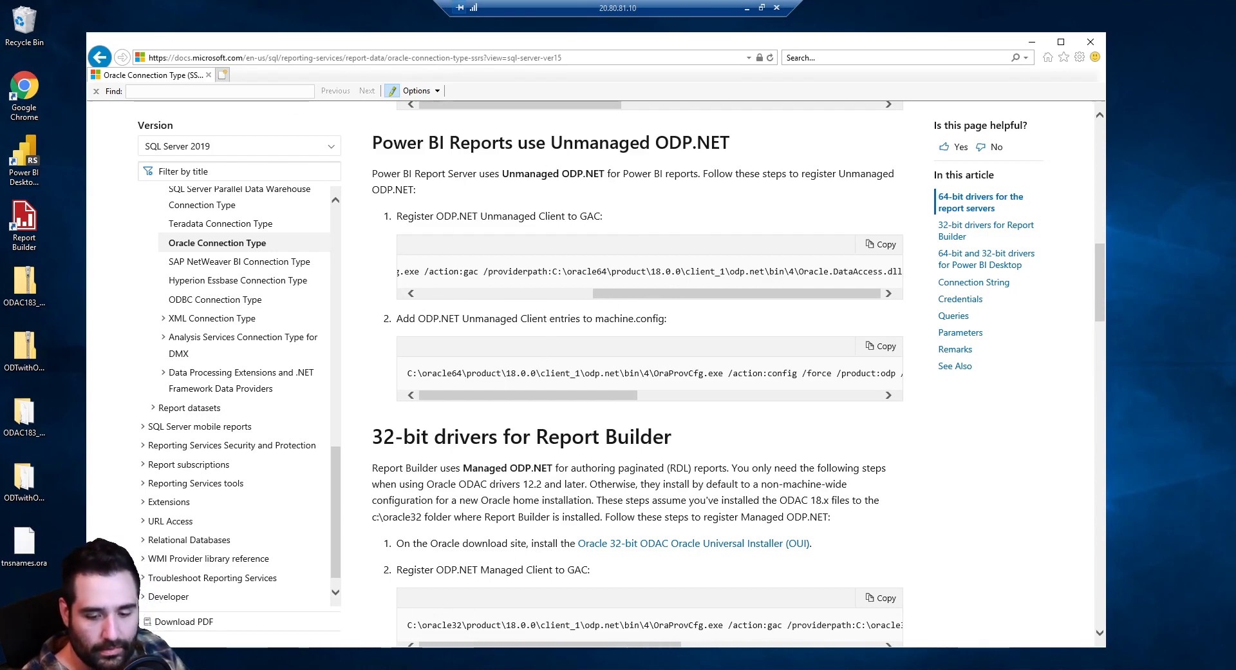
Launch Command Prompt as administrator from Start and bring the Notepad command list back in front
key("alt+Tab")
key("super")
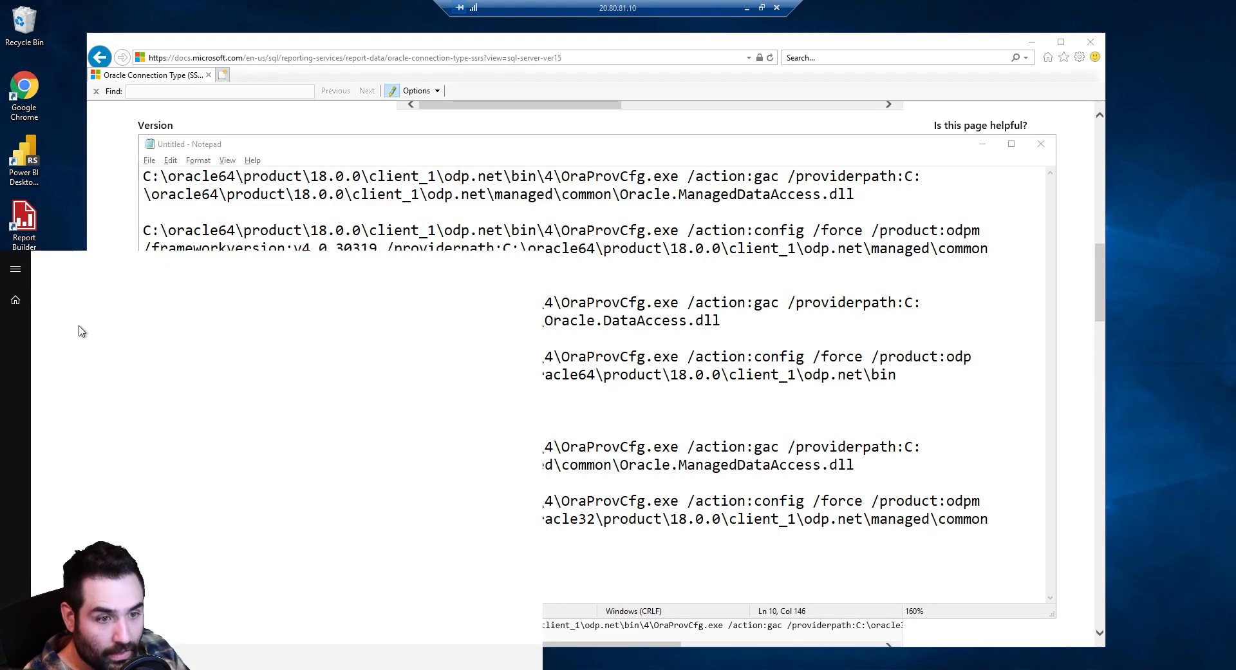
type("cmd")
right_click(87, 325)
left_click(103, 338)
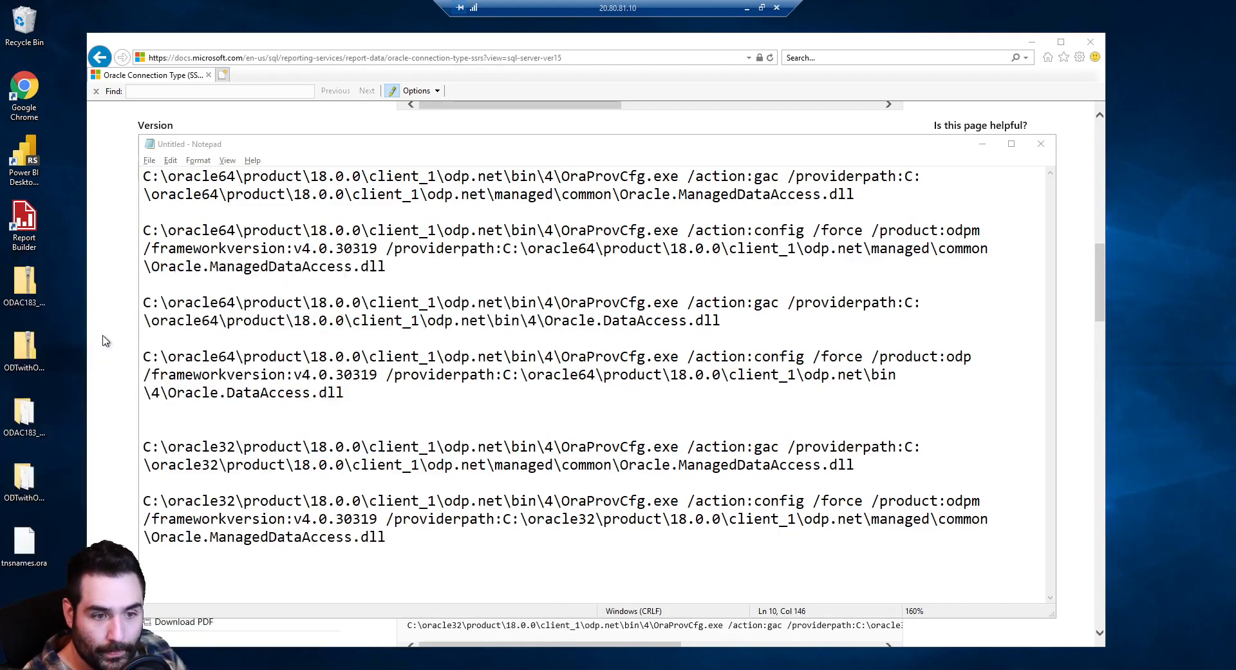
left_click(484, 387)
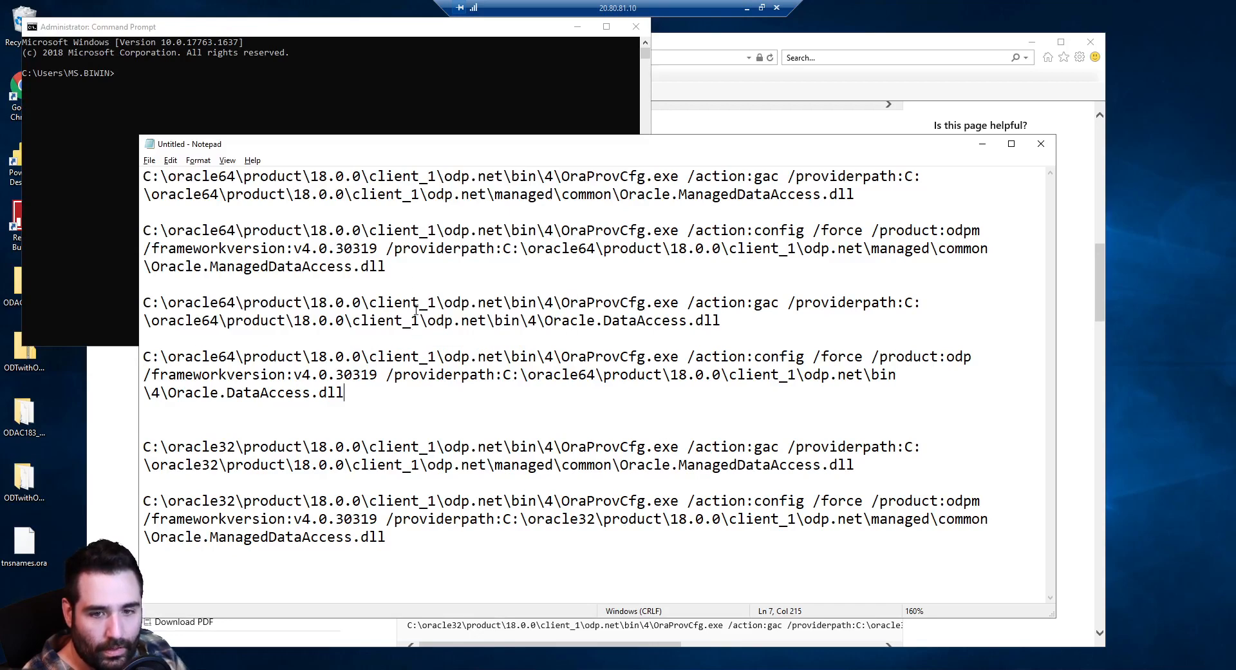
Run the 64-bit managed ODP.NET GAC and machine.config registration commands in the admin prompt
left_click_drag(857, 195, 145, 172)
key("super+c")
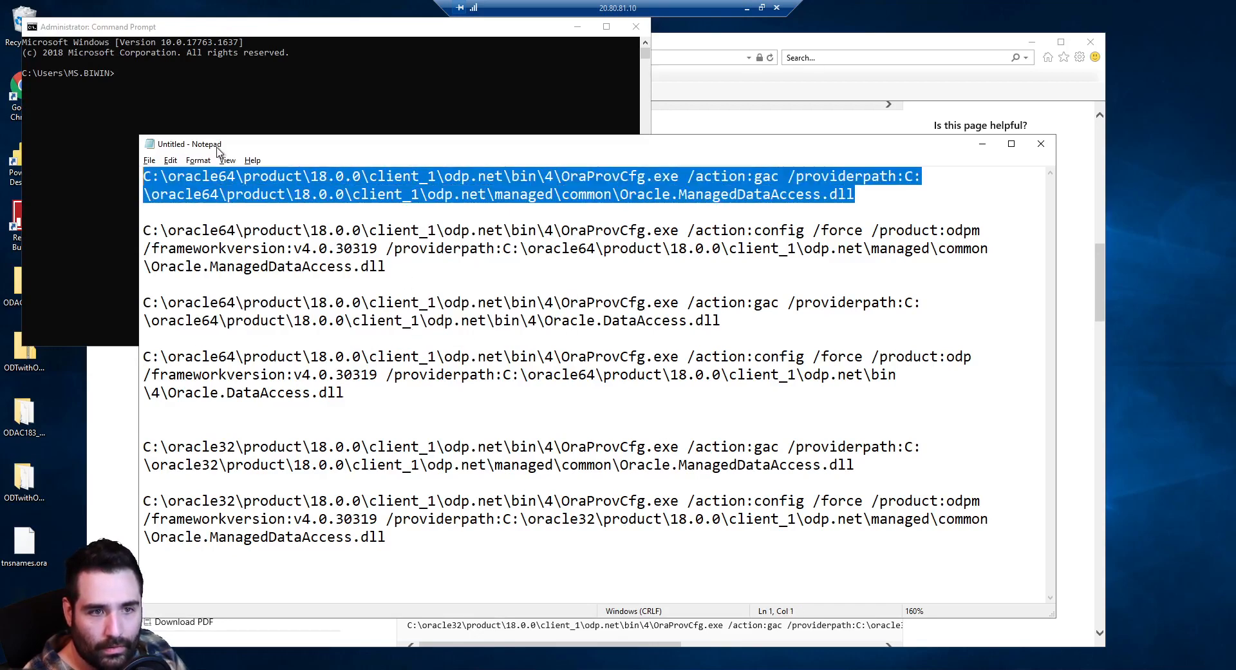
left_click(251, 31)
right_click(289, 141)
key("Return")
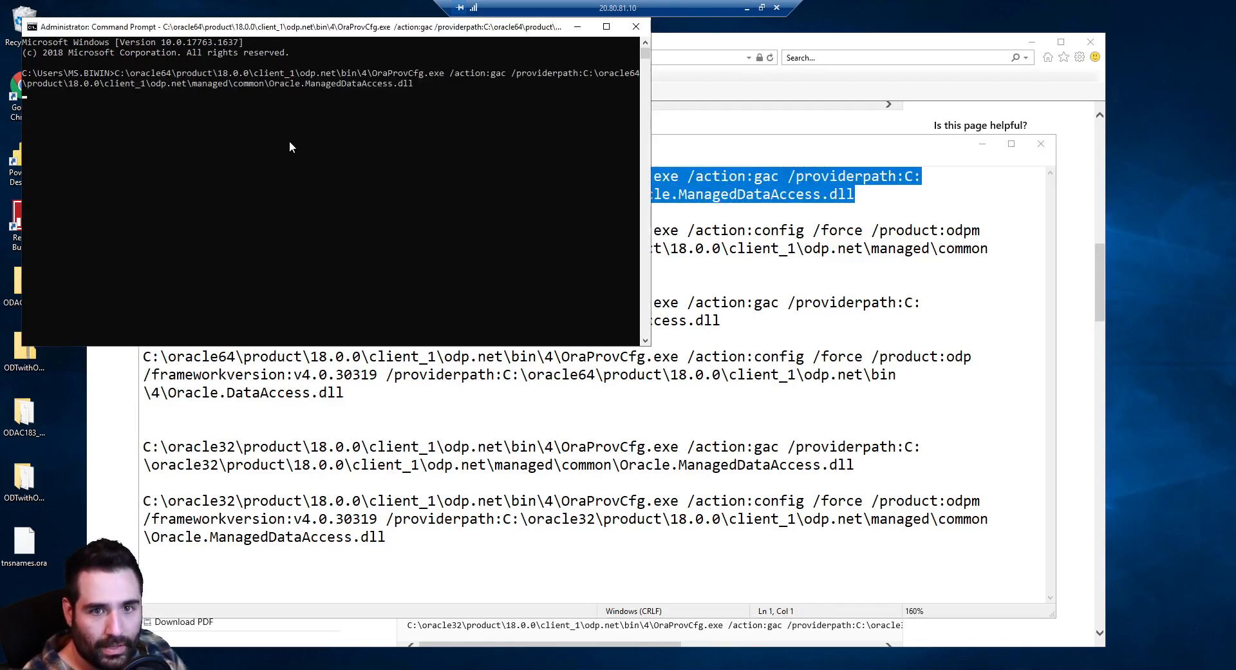
left_click(695, 268)
left_click_drag(386, 266, 145, 230)
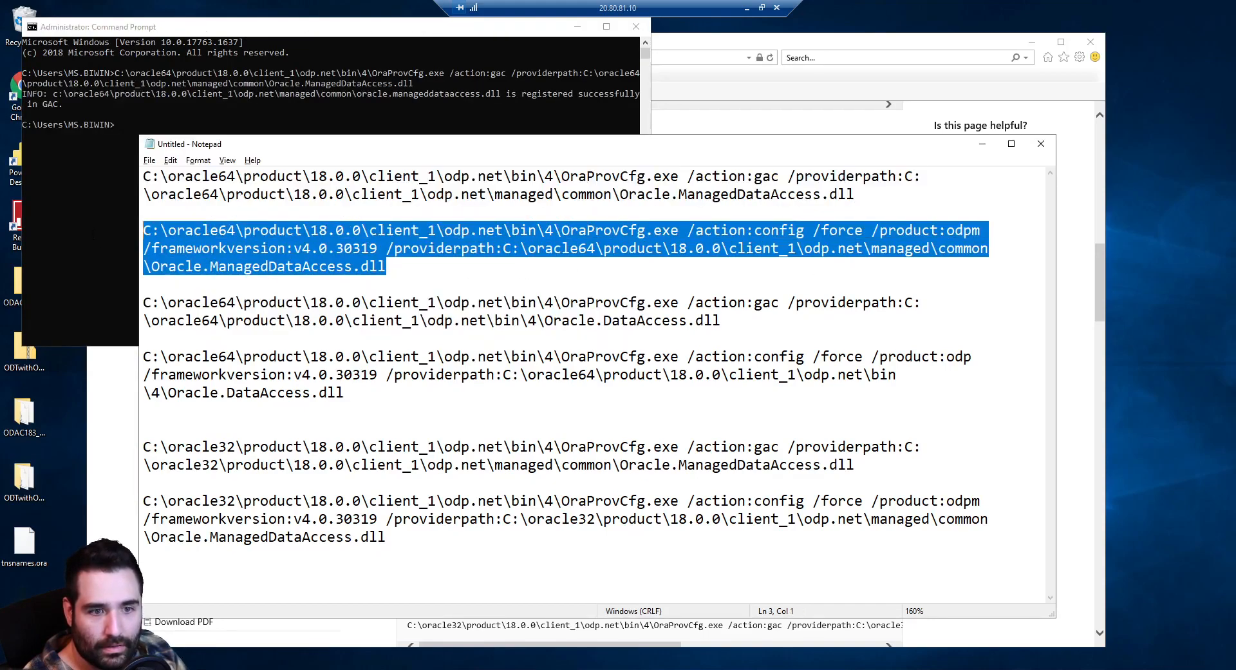
key("ctrl+c")
left_click(105, 210)
right_click(183, 194)
key("Return")
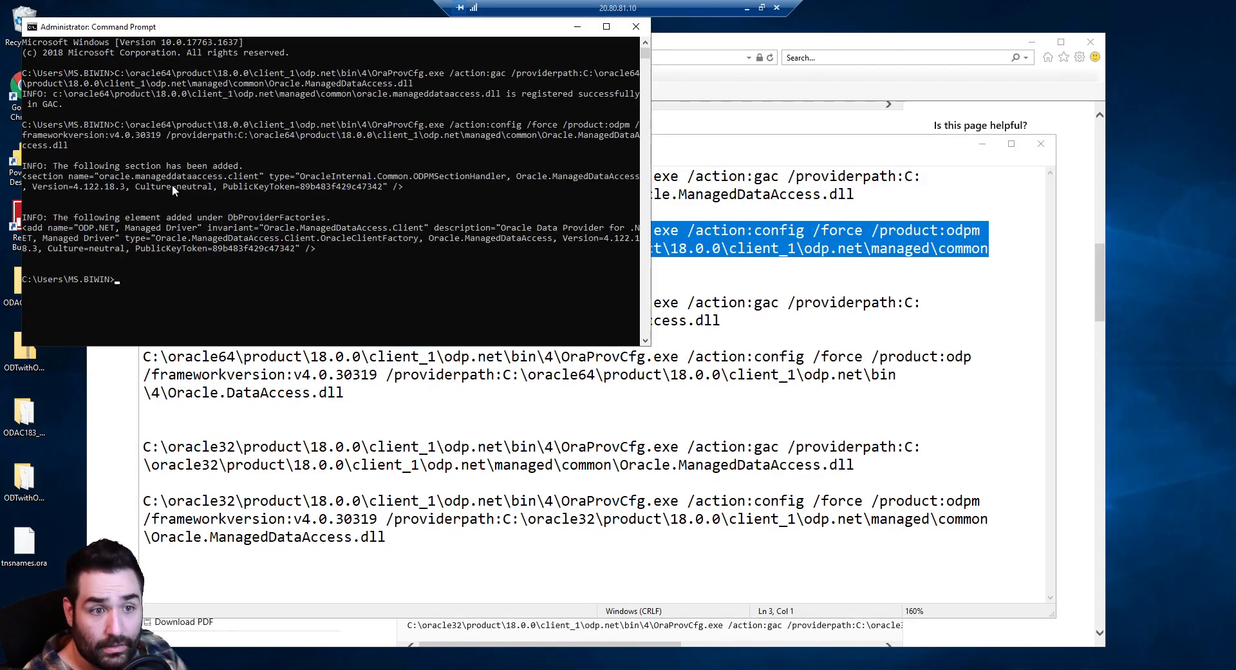
Run the 64-bit unmanaged Oracle.DataAccess GAC and machine.config registration commands
left_click(284, 383)
left_click_drag(721, 320, 91, 304)
key("ctrl+c")
left_click(92, 304)
right_click(180, 300)
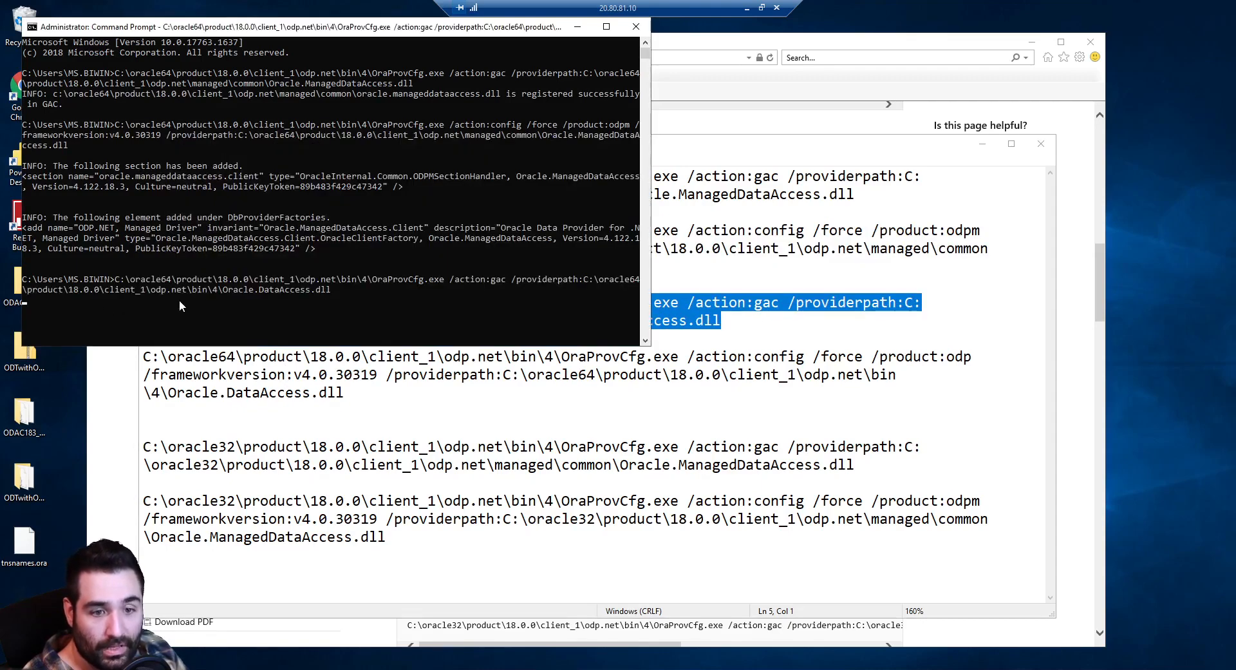
key("Return")
left_click(360, 392)
left_click_drag(351, 393, 110, 351)
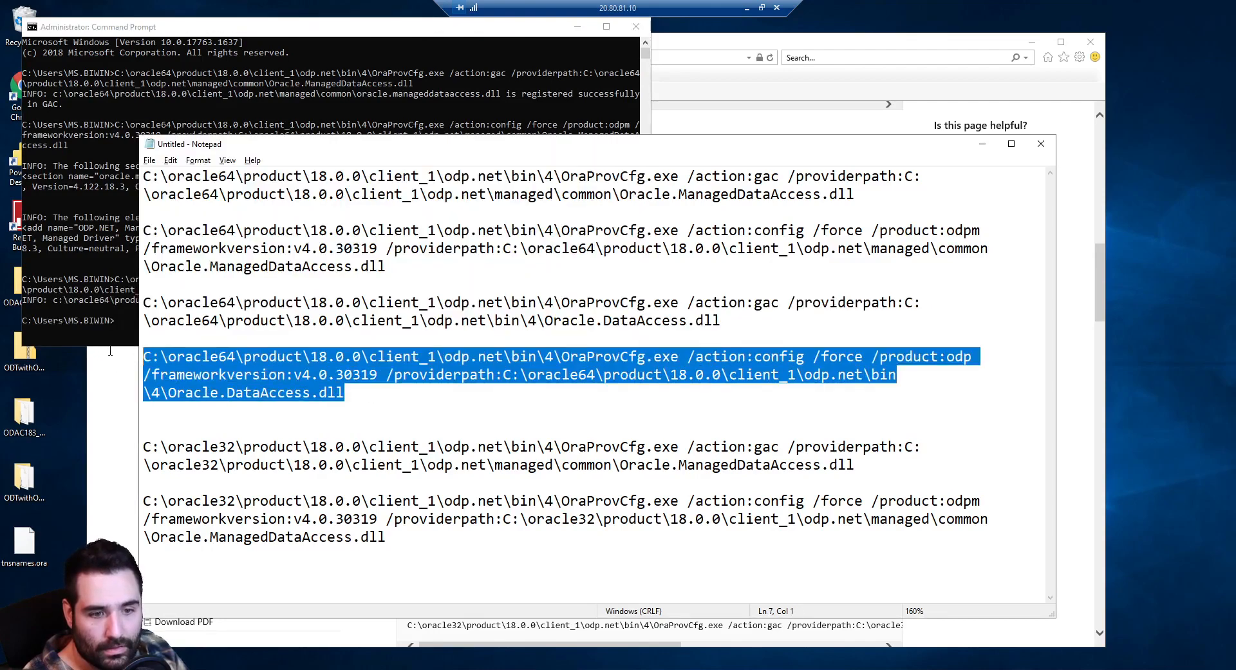
key("ctrl+c")
left_click(112, 344)
right_click(203, 291)
key("Return")
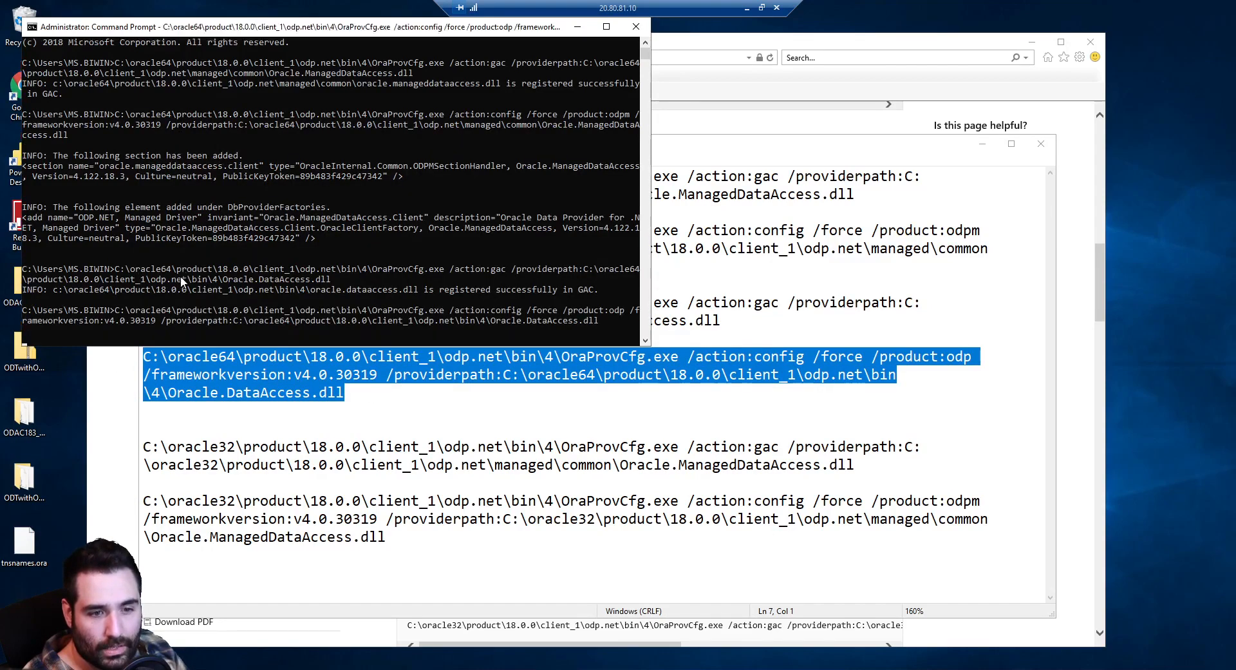
scroll(190, 284, "down", 2)
Run the 32-bit oracle32 GAC and machine.config registration commands
left_click(869, 460)
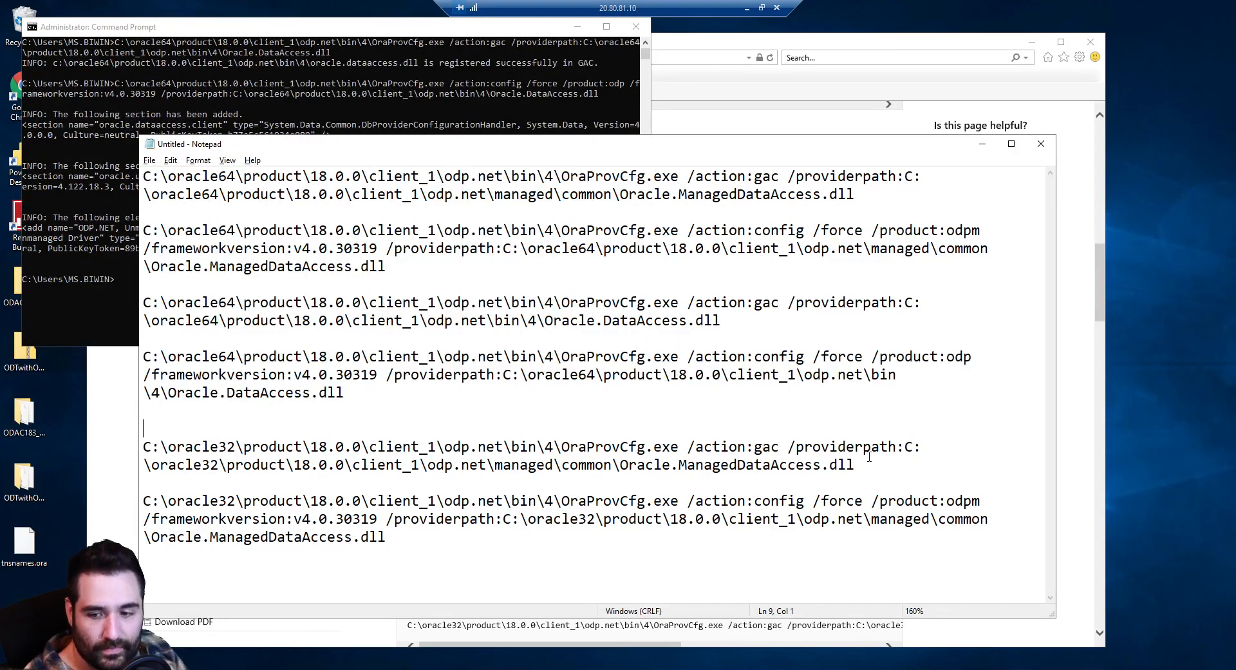
left_click_drag(869, 459, 129, 451)
key("ctrl+c")
left_click(108, 318)
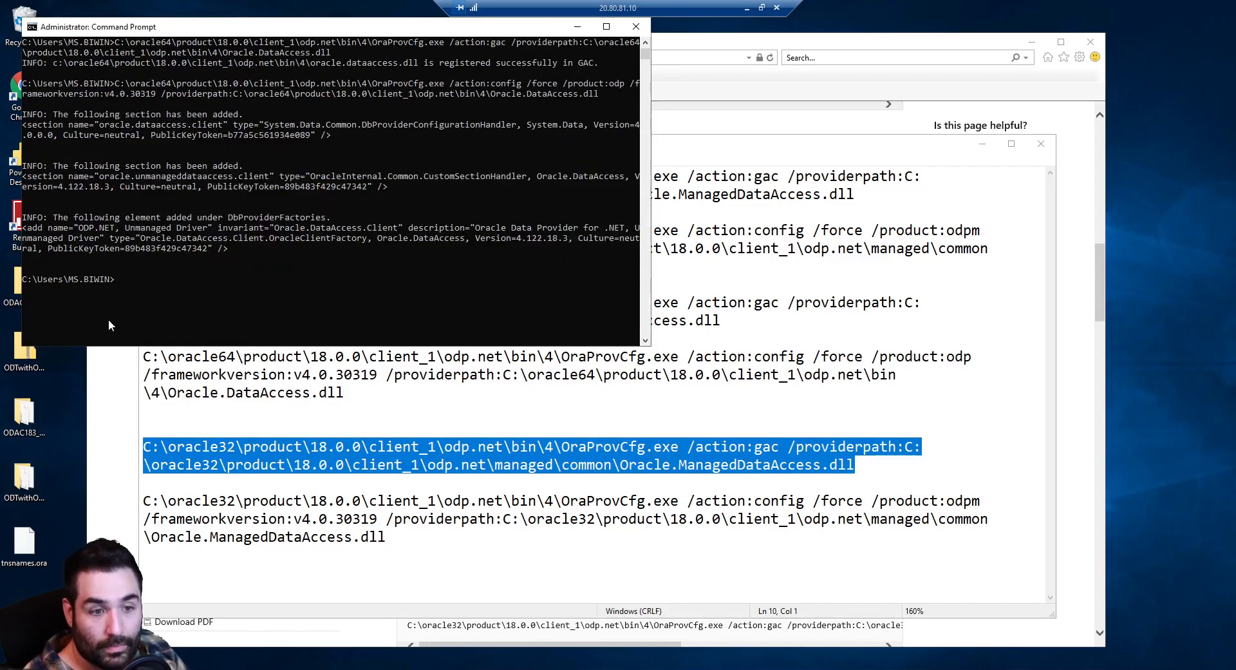
right_click(145, 299)
key("Return")
left_click_drag(387, 536, 143, 501)
key("ctrl+c")
left_click(130, 303)
right_click(199, 300)
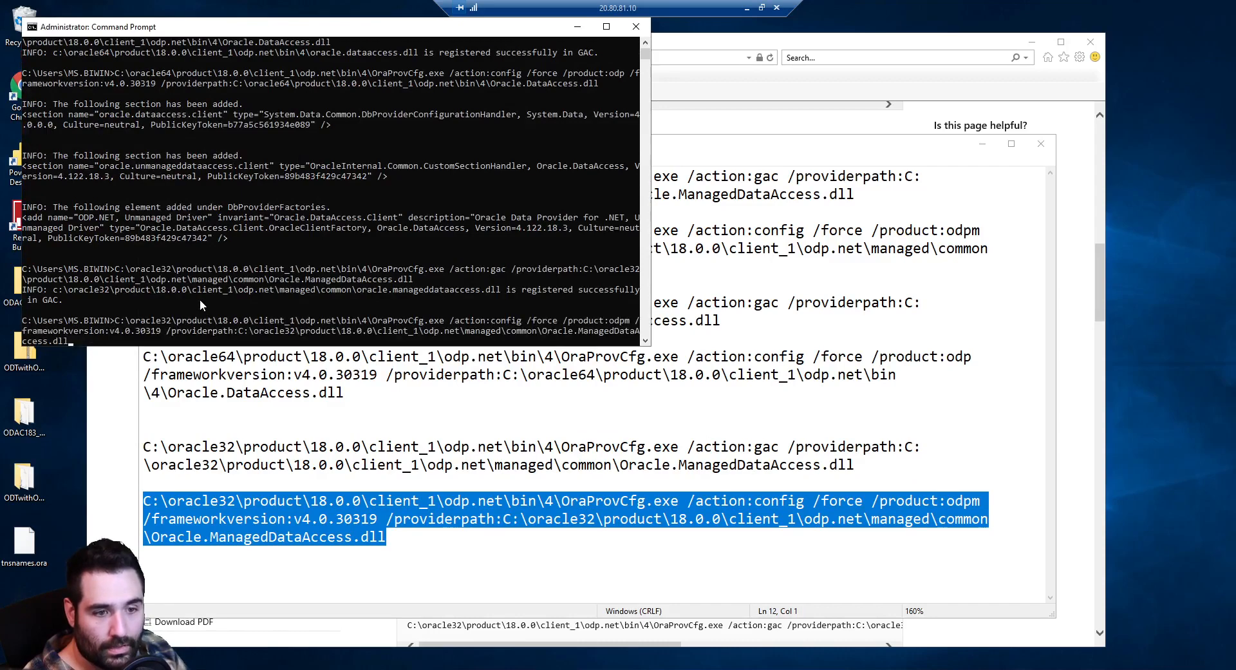
key("Return")
left_click(428, 446)
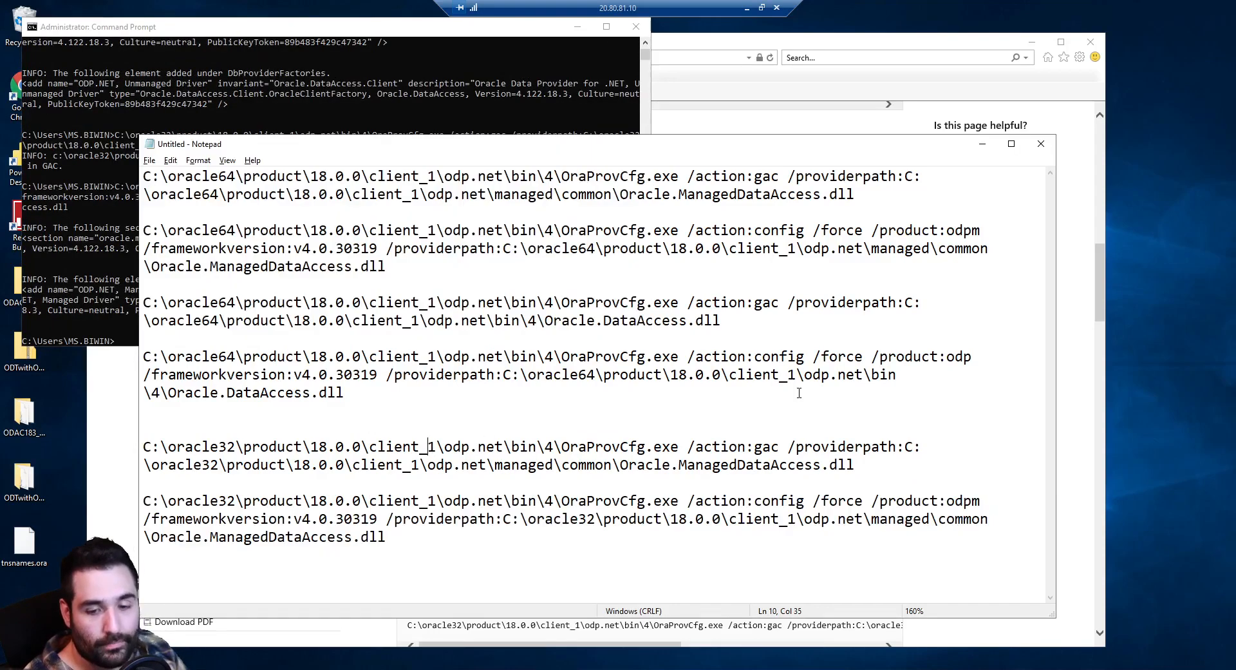
left_click(1044, 126)
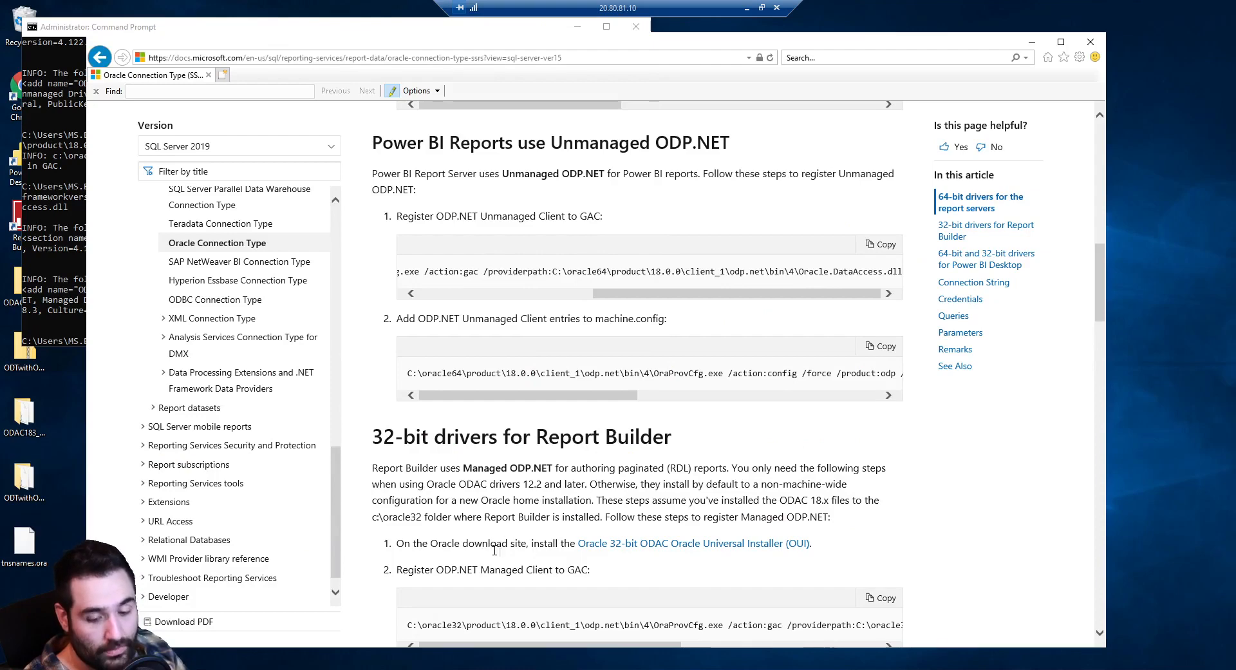
Open the folder holding the 64-bit Framework v4.0.30319 machine.config from the search results
key("alt+Tab")
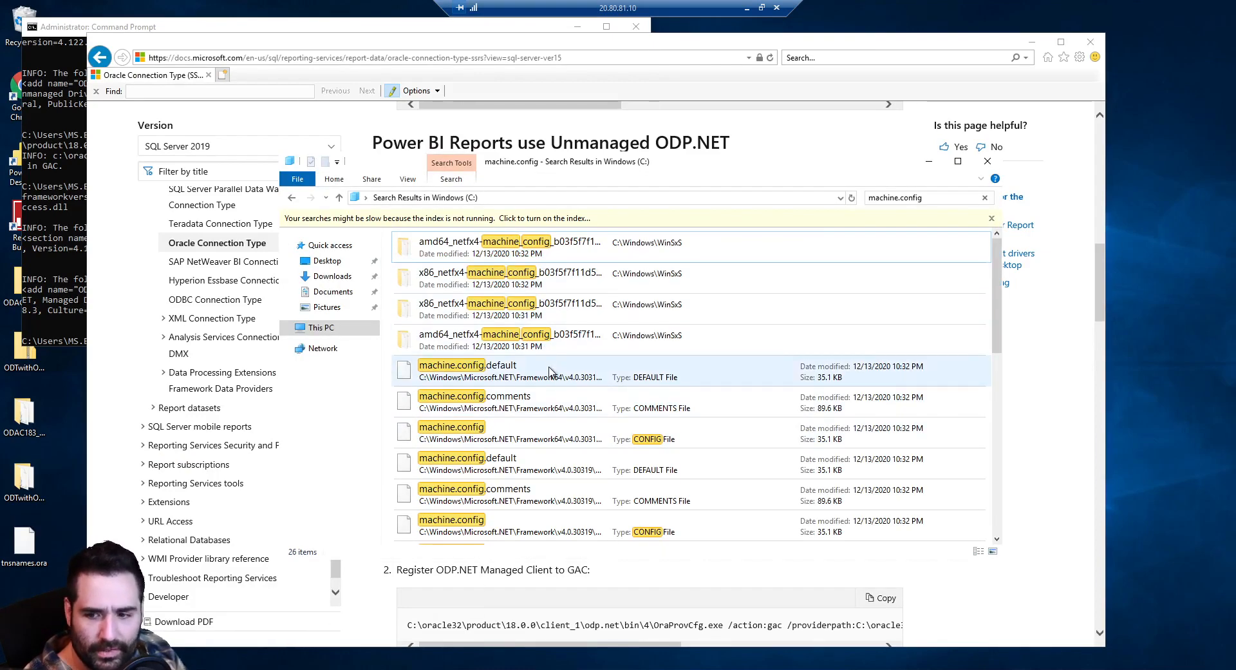
left_click(551, 434)
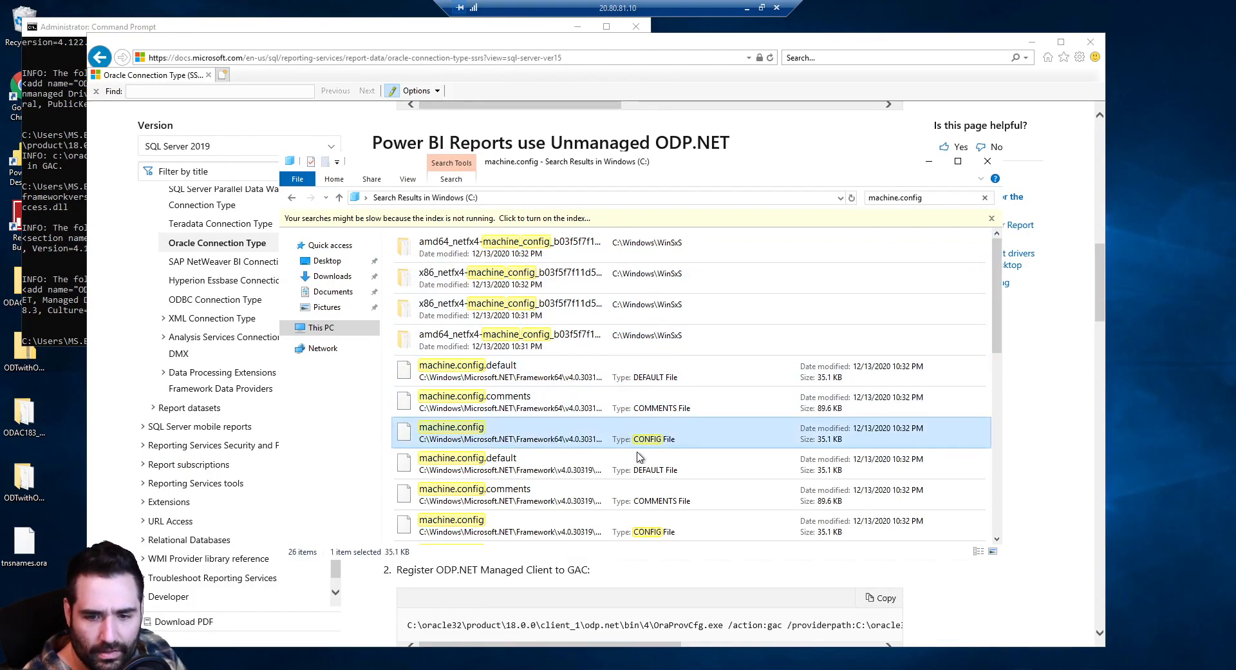
right_click(590, 439)
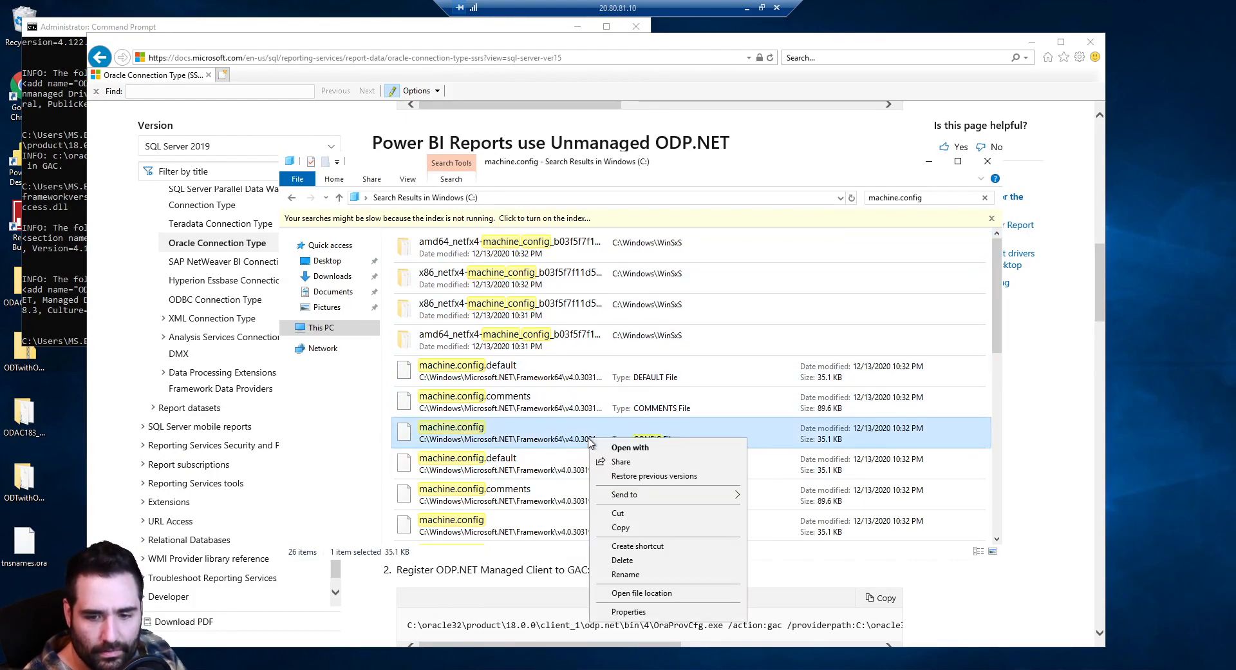
mouse_move(629, 495)
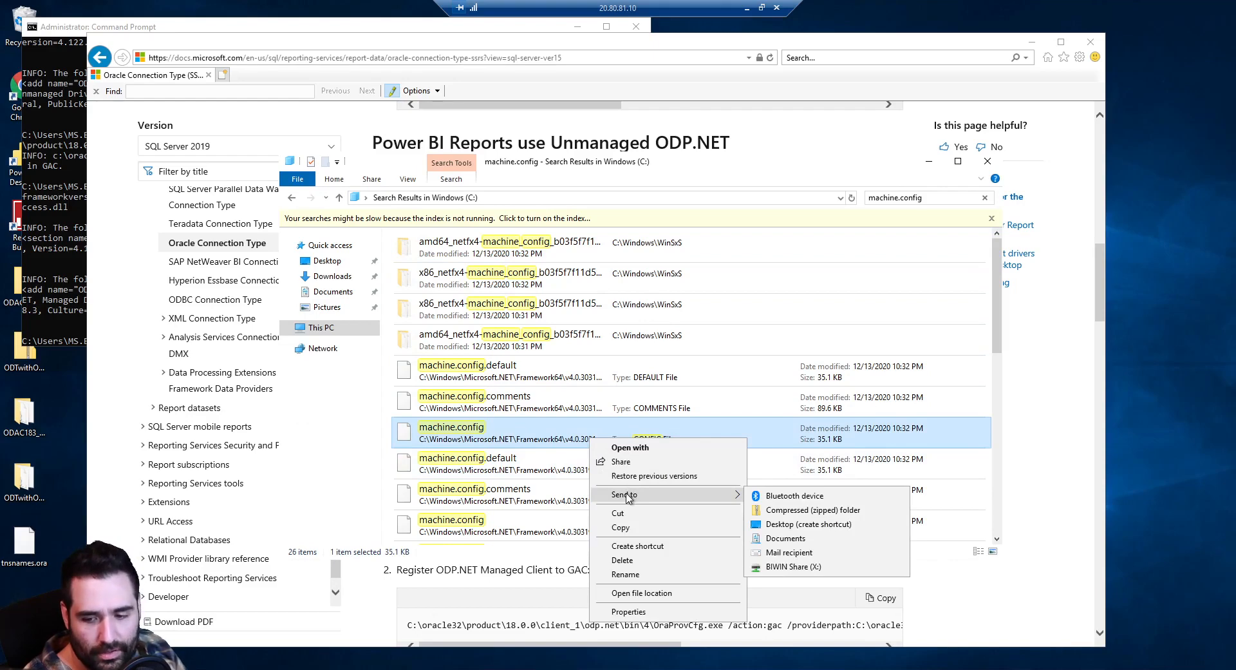
left_click(641, 592)
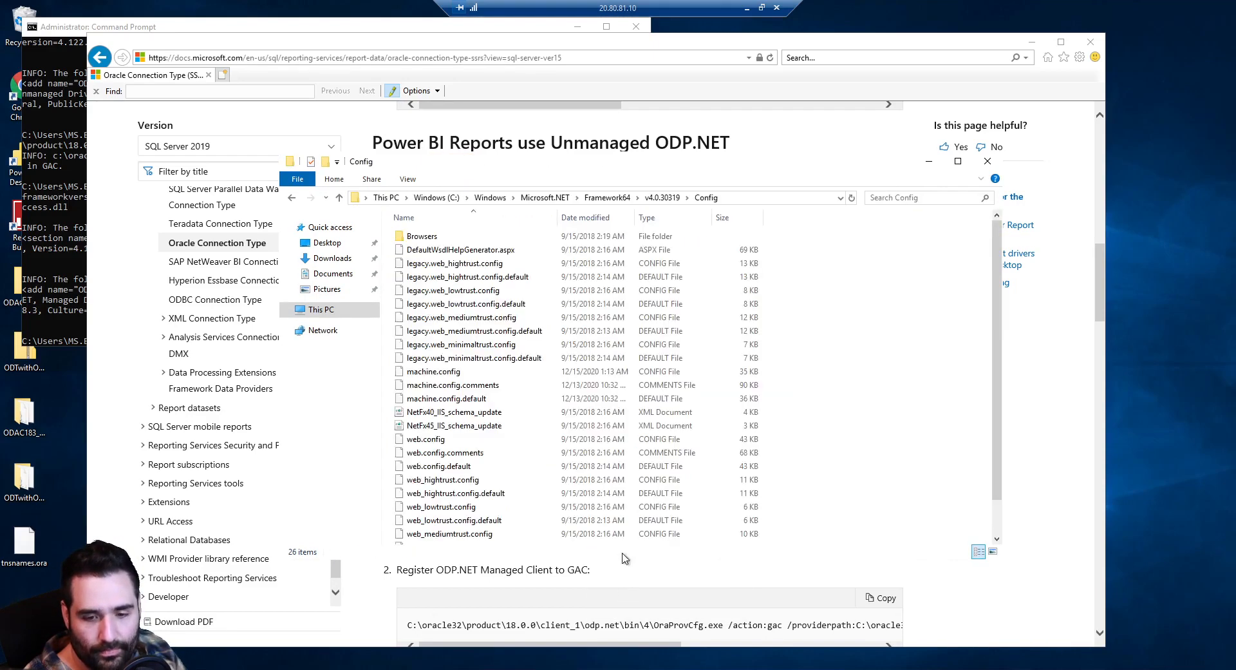
left_click(808, 201)
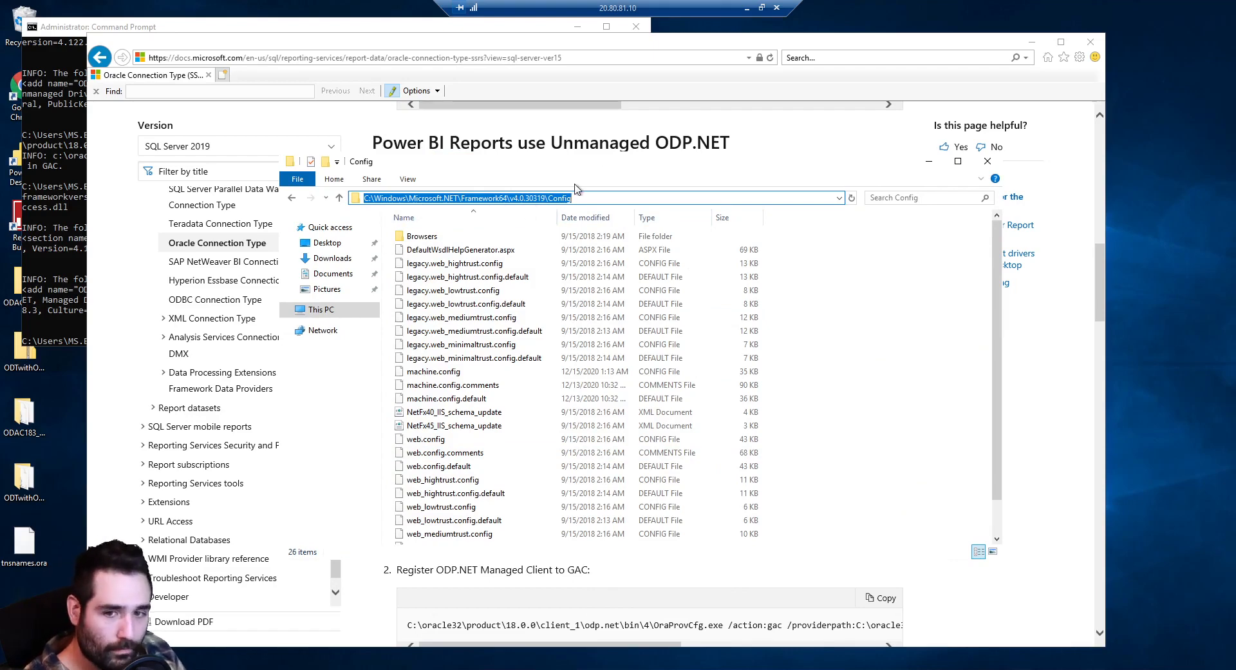
left_click(871, 370)
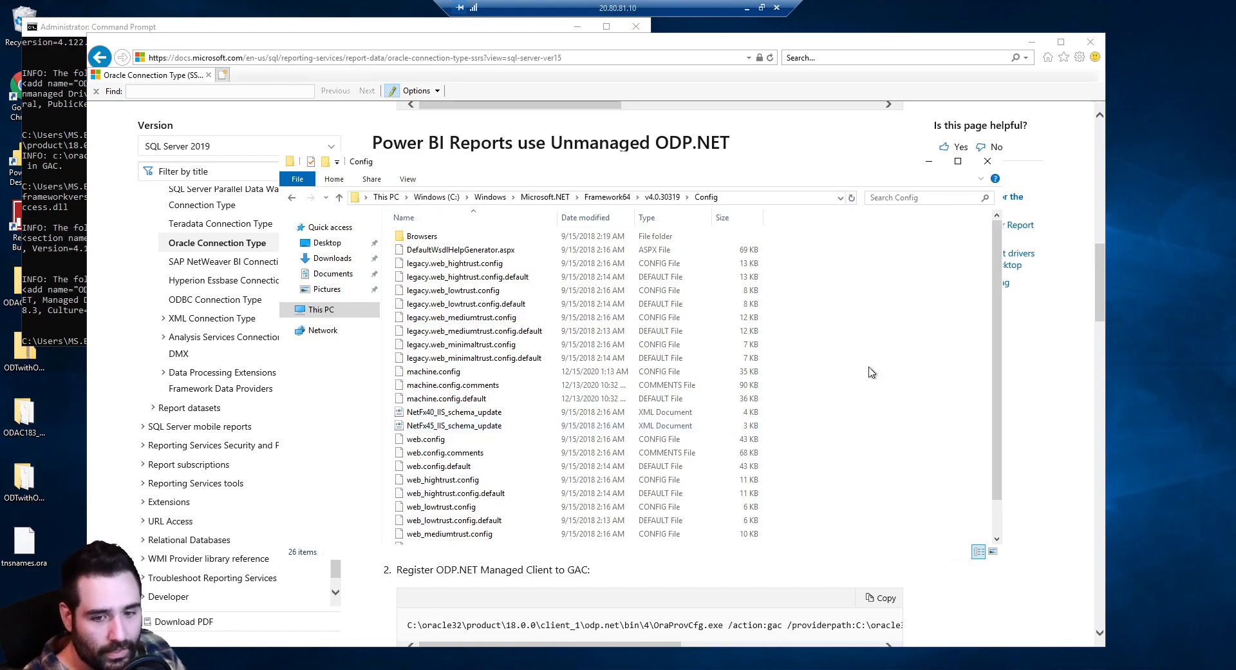
Open machine.config with Notepad
left_click(426, 374)
right_click(425, 380)
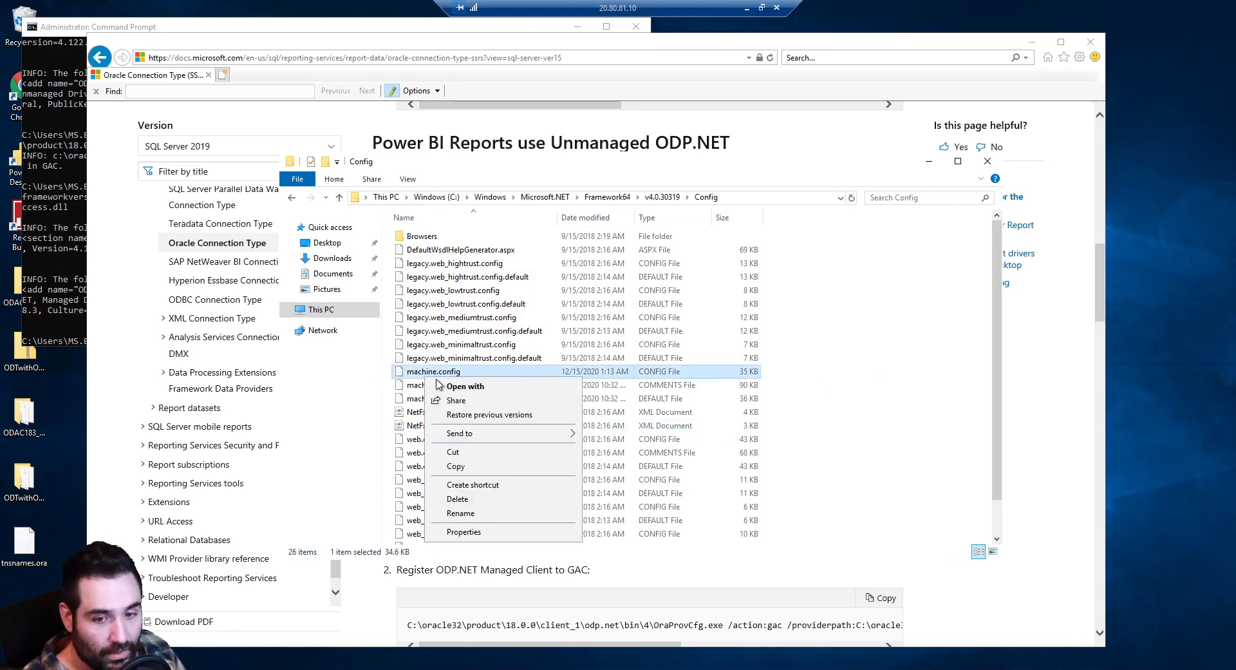
left_click(468, 391)
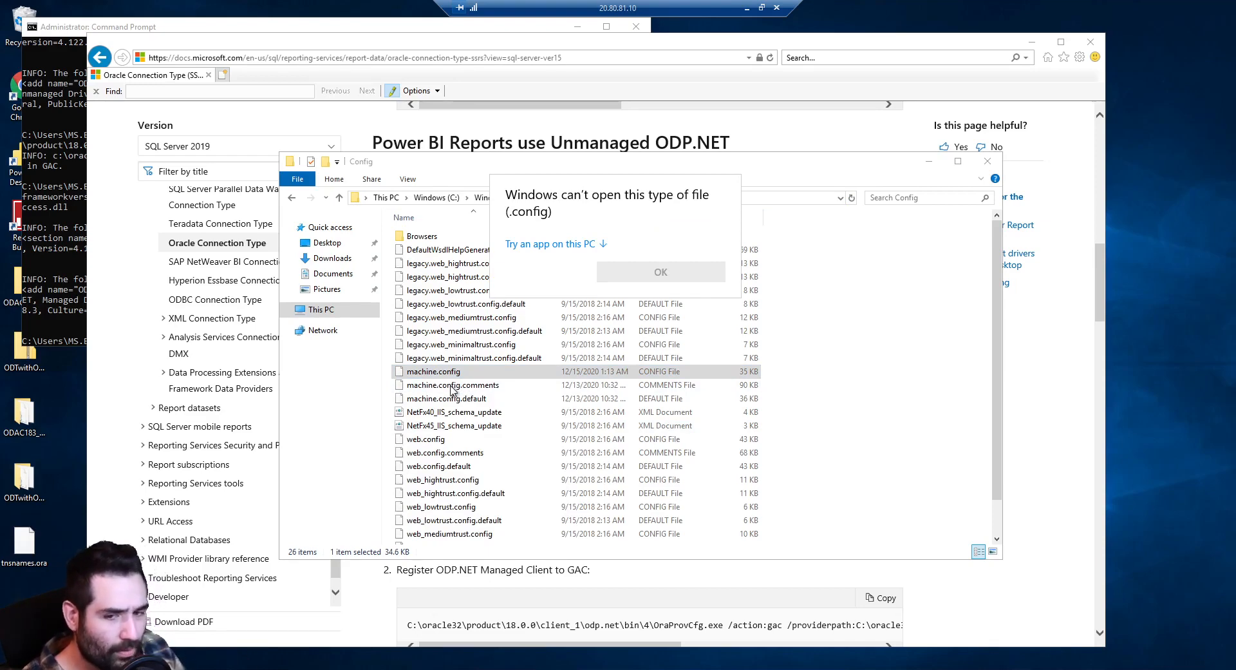
left_click(559, 244)
left_click(567, 258)
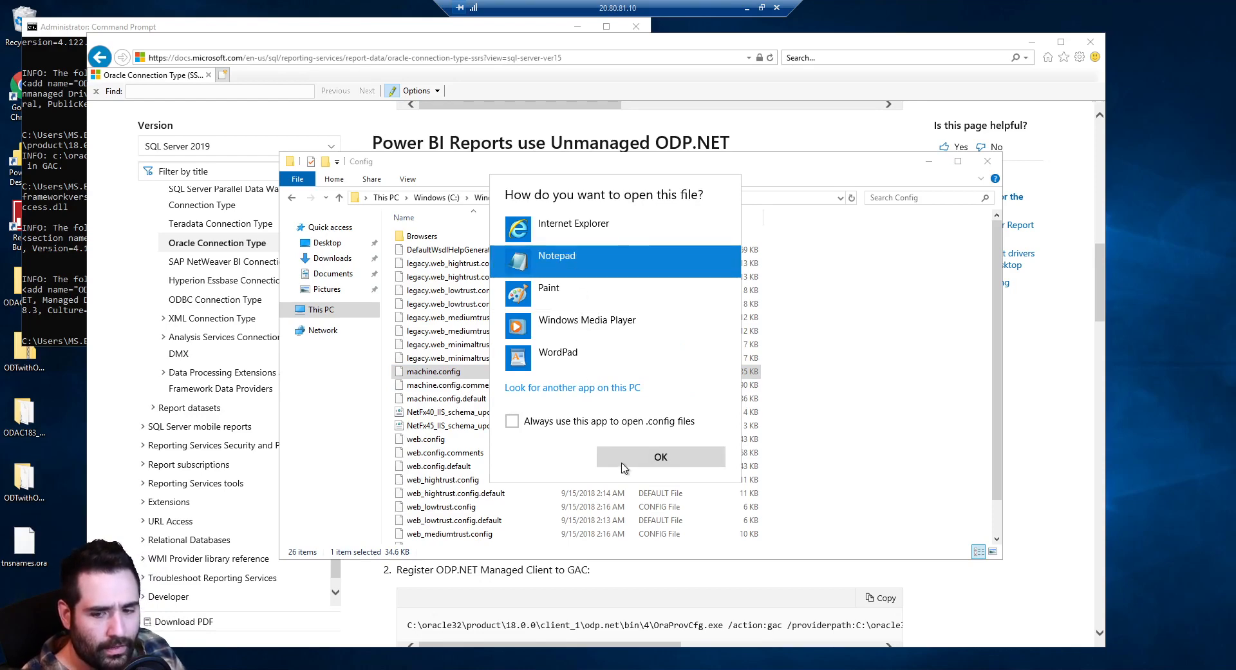
left_click(628, 464)
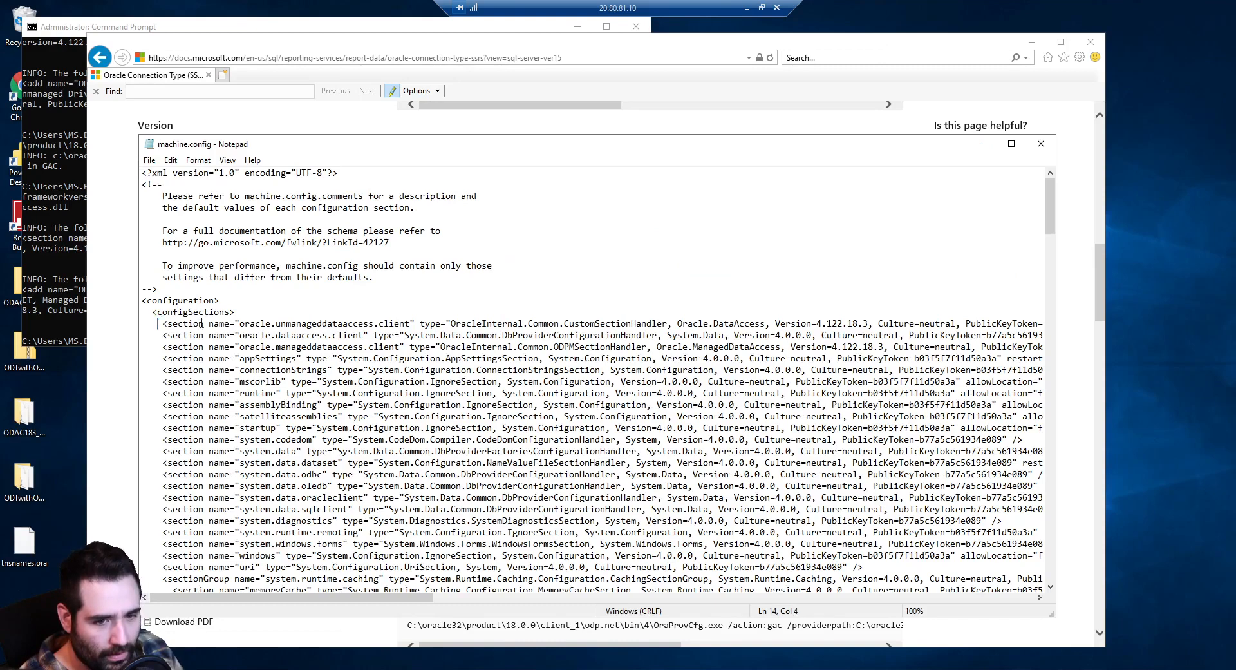
Highlight the oracle.dataaccess.client and manageddataaccess entries in configSections
left_click_drag(201, 323, 394, 322)
left_click(268, 335)
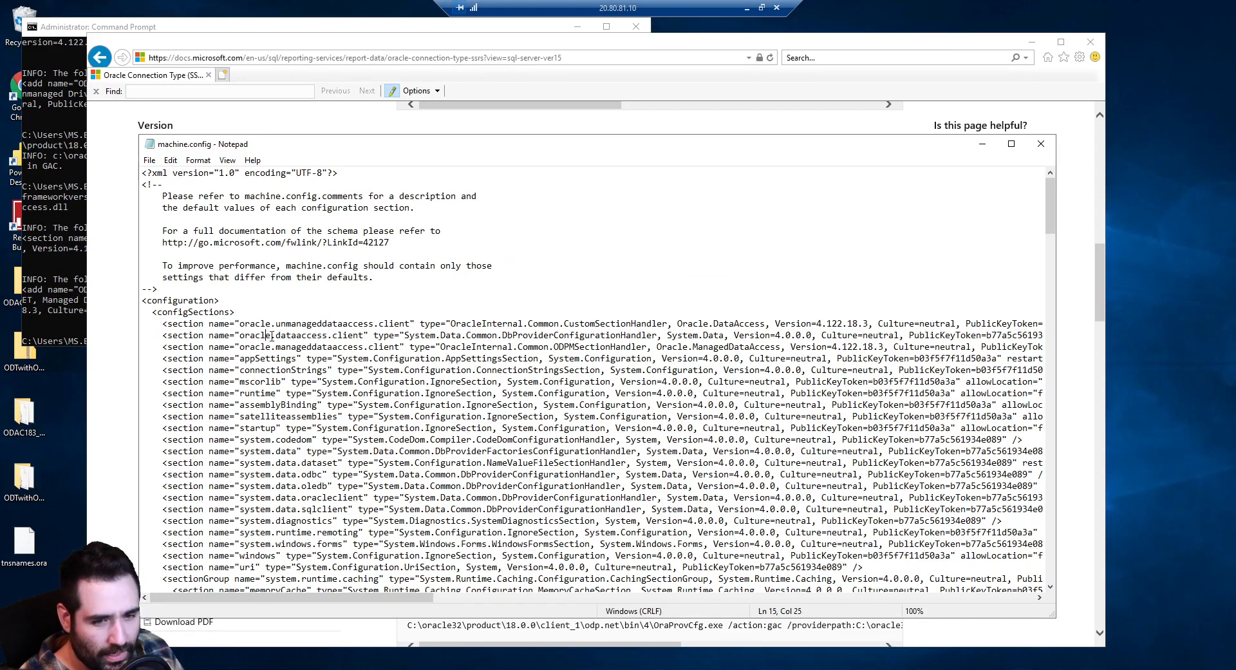
left_click_drag(268, 336, 373, 335)
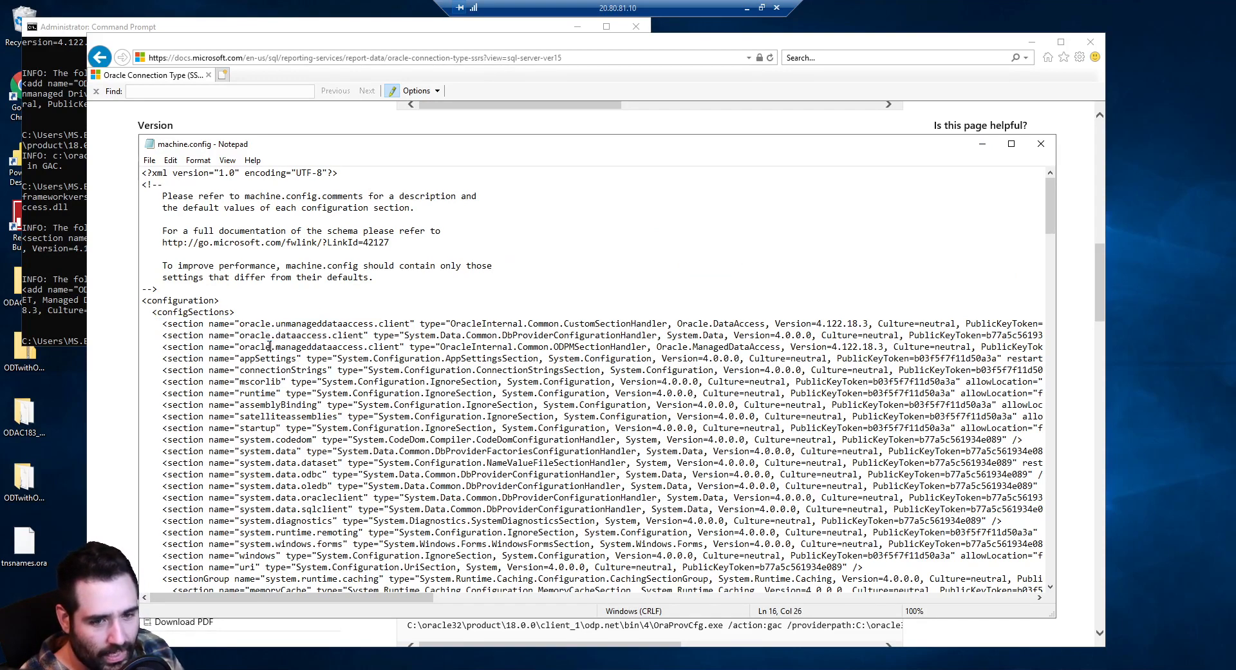
left_click_drag(271, 346, 370, 347)
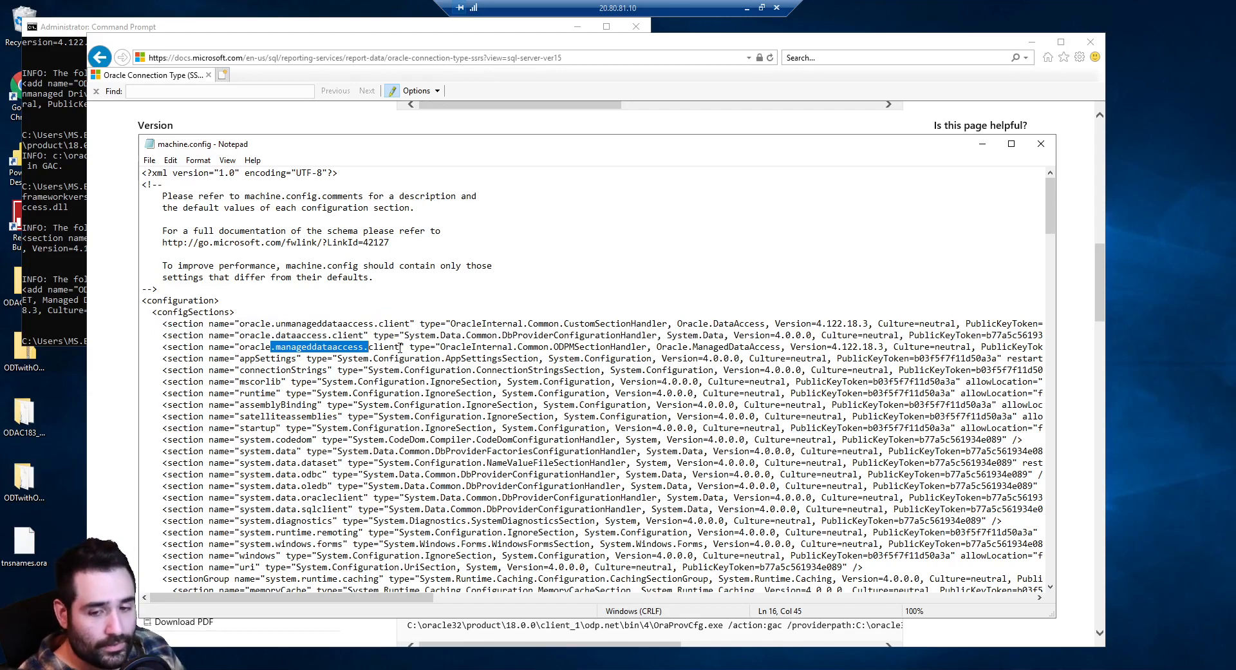
Search machine.config for 'or' and highlight the two ODP.NET DbProviderFactories entries
double_click(270, 327)
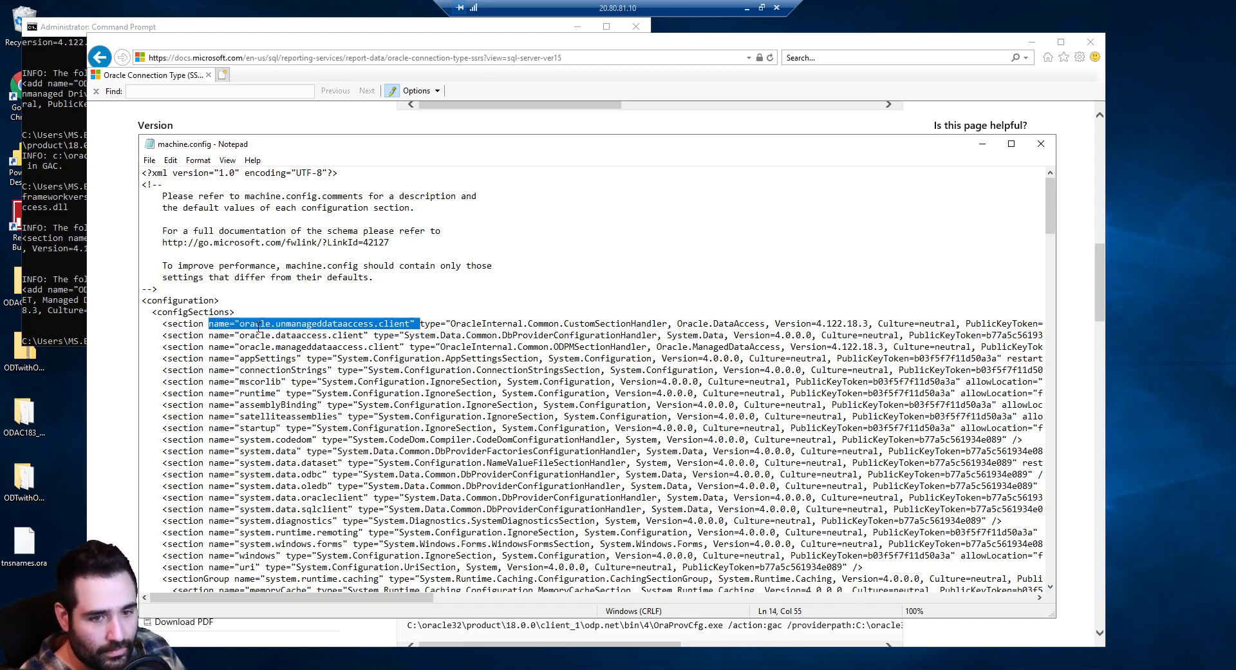
key("ctrl+f")
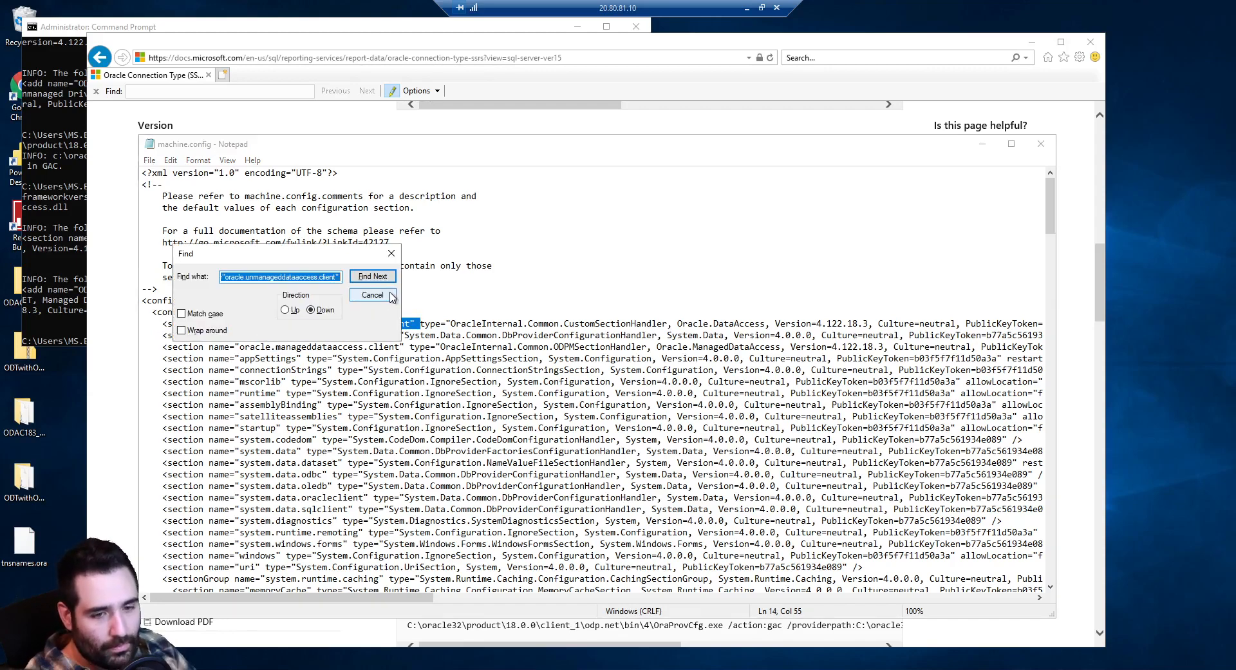
type("or")
key("Return")
key("Return")
key("Return")
key("Return")
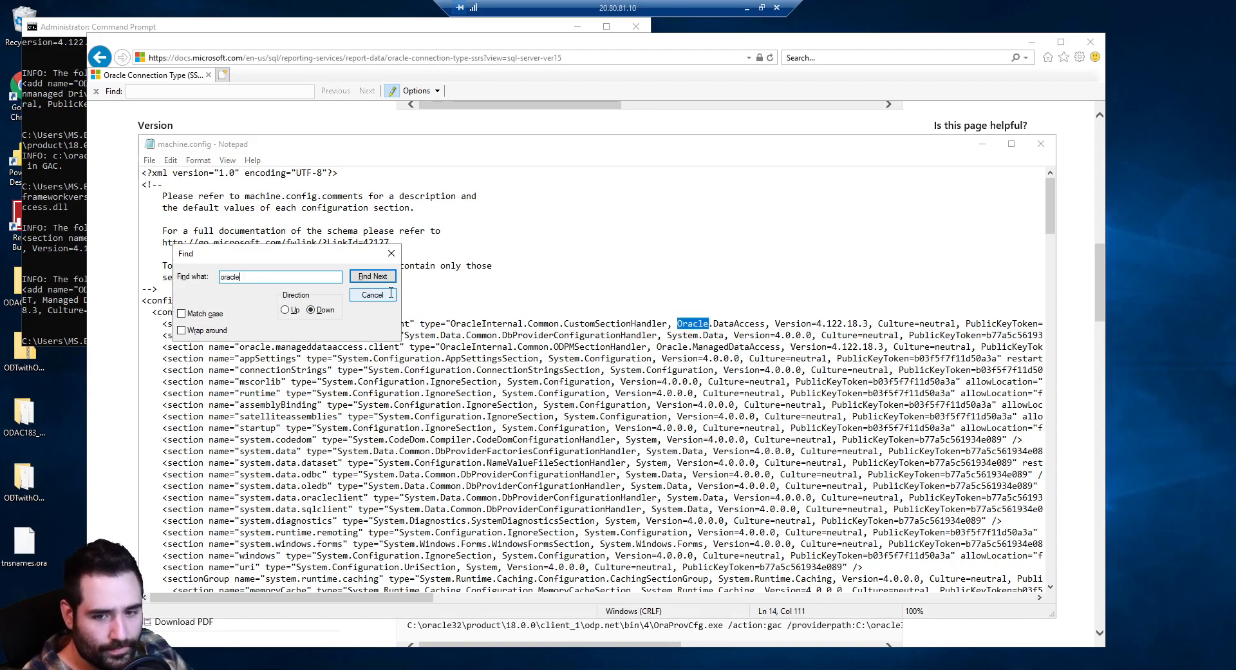
key("Return")
key("Return")
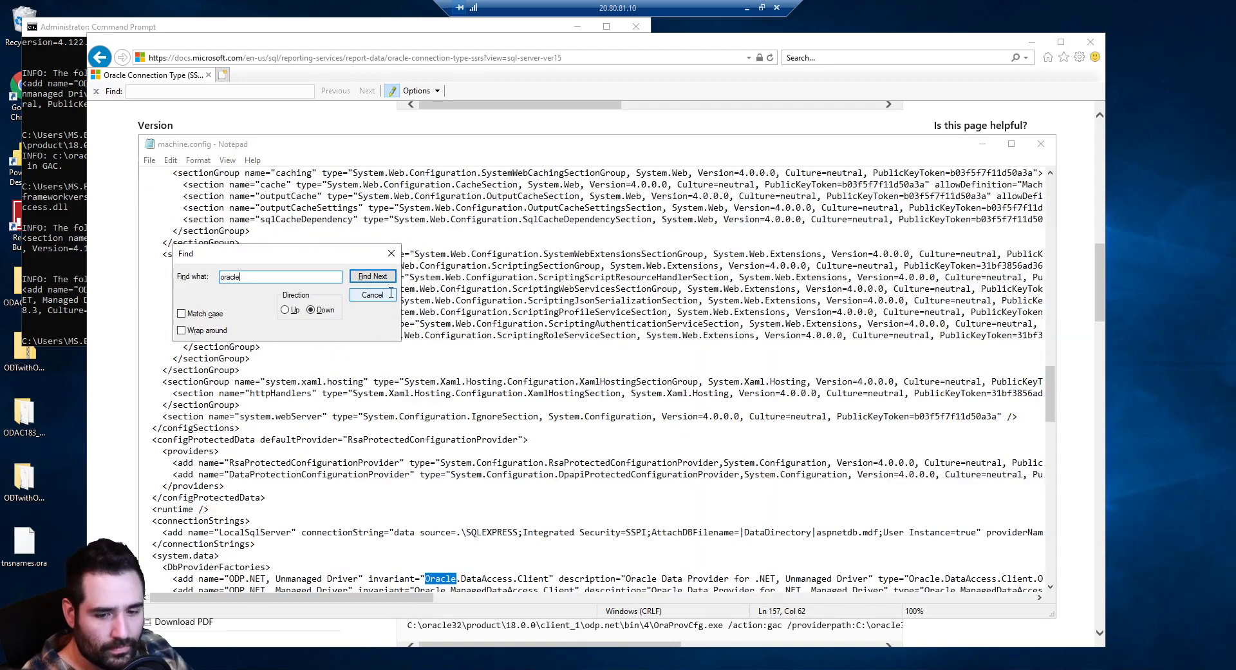
scroll(384, 402, "down", 1)
left_click(391, 255)
scroll(252, 436, "down", 5)
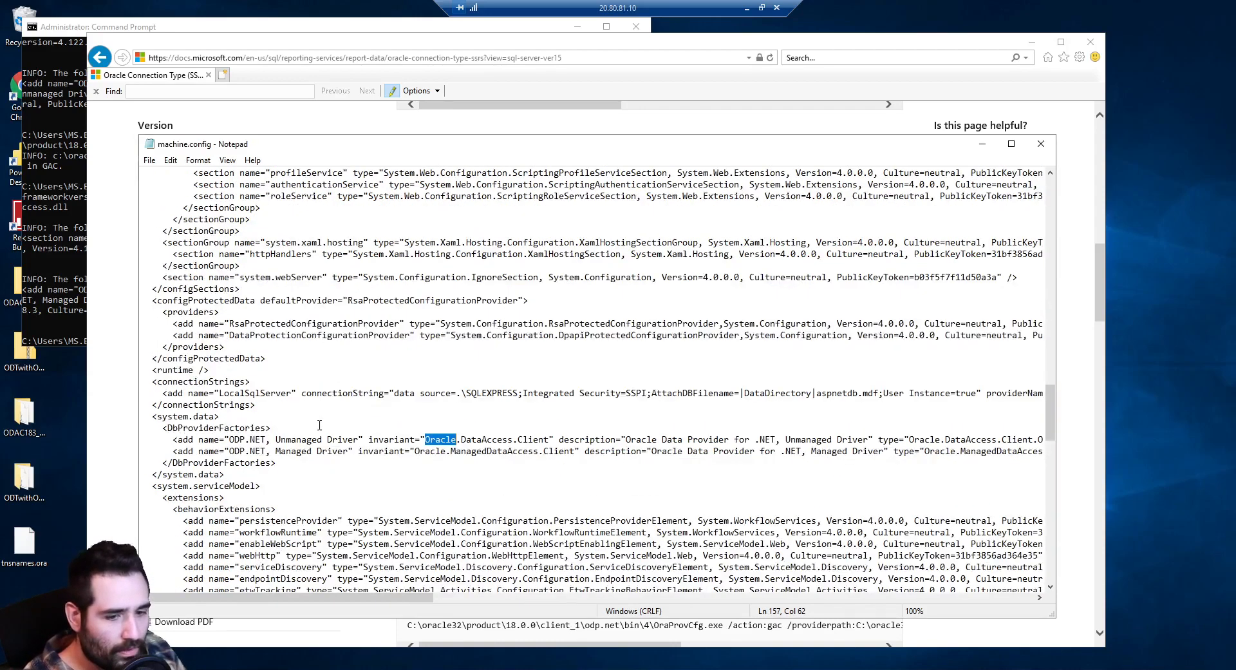
left_click_drag(168, 371, 462, 381)
left_click(408, 381)
left_click_drag(170, 370, 363, 382)
left_click(363, 381)
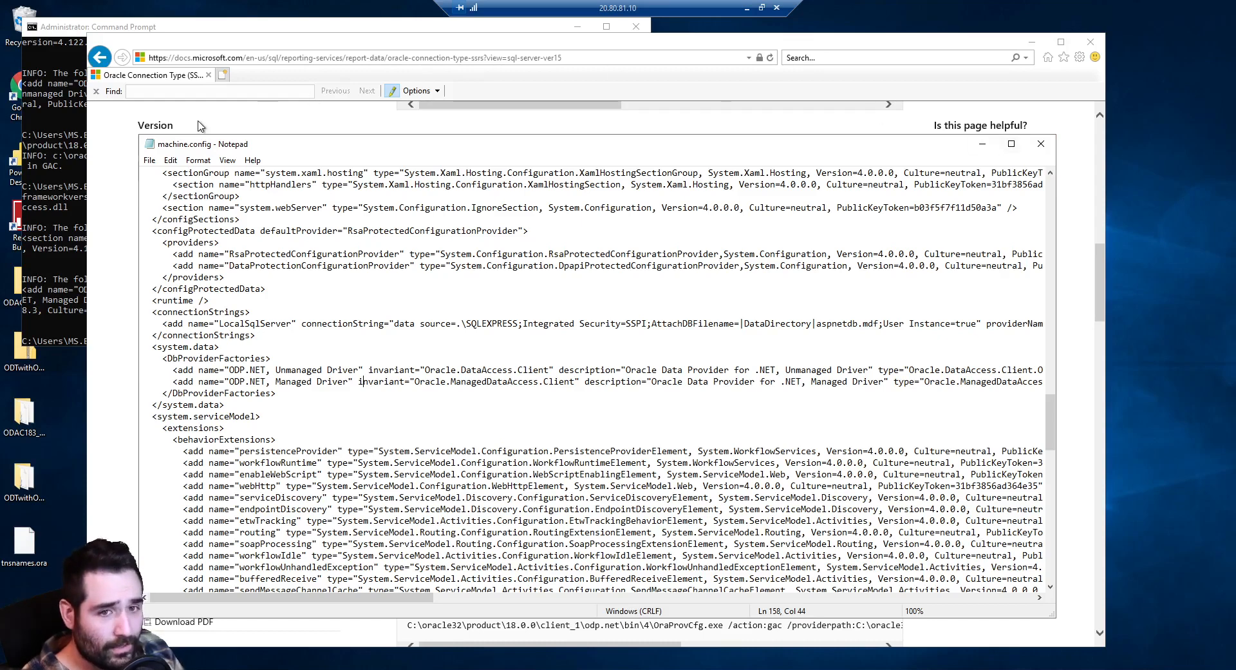
Close machine.config and the Framework folder window, and minimize the documentation browser
left_click(1041, 143)
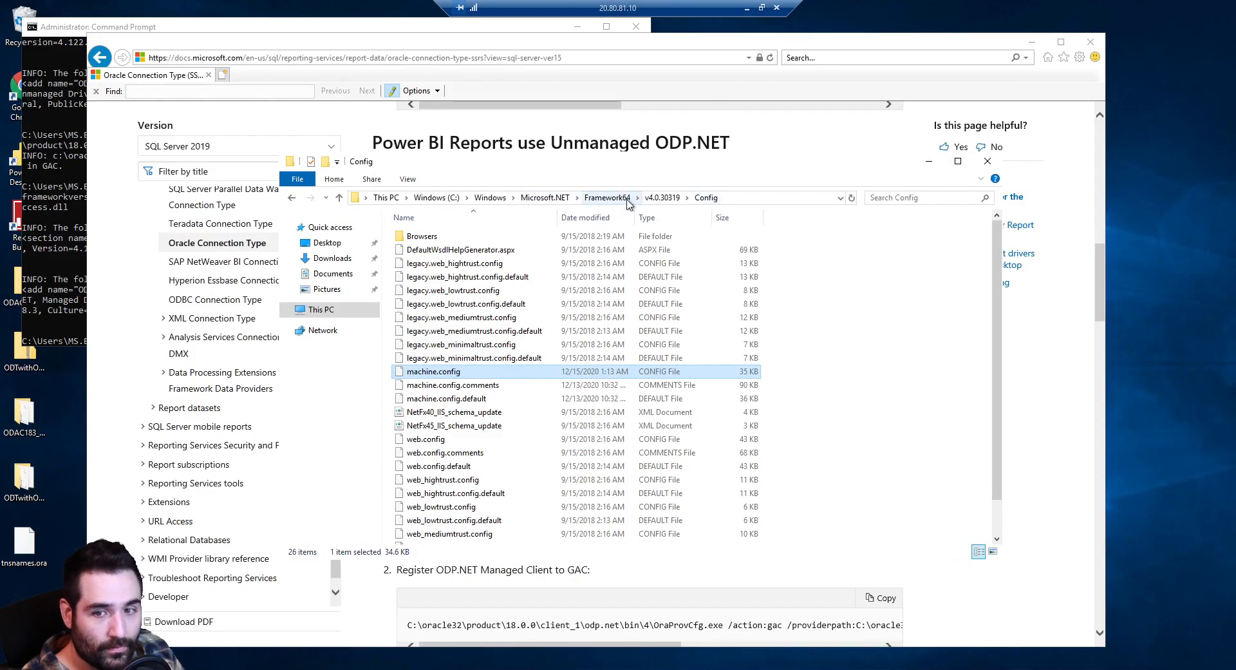
left_click(545, 198)
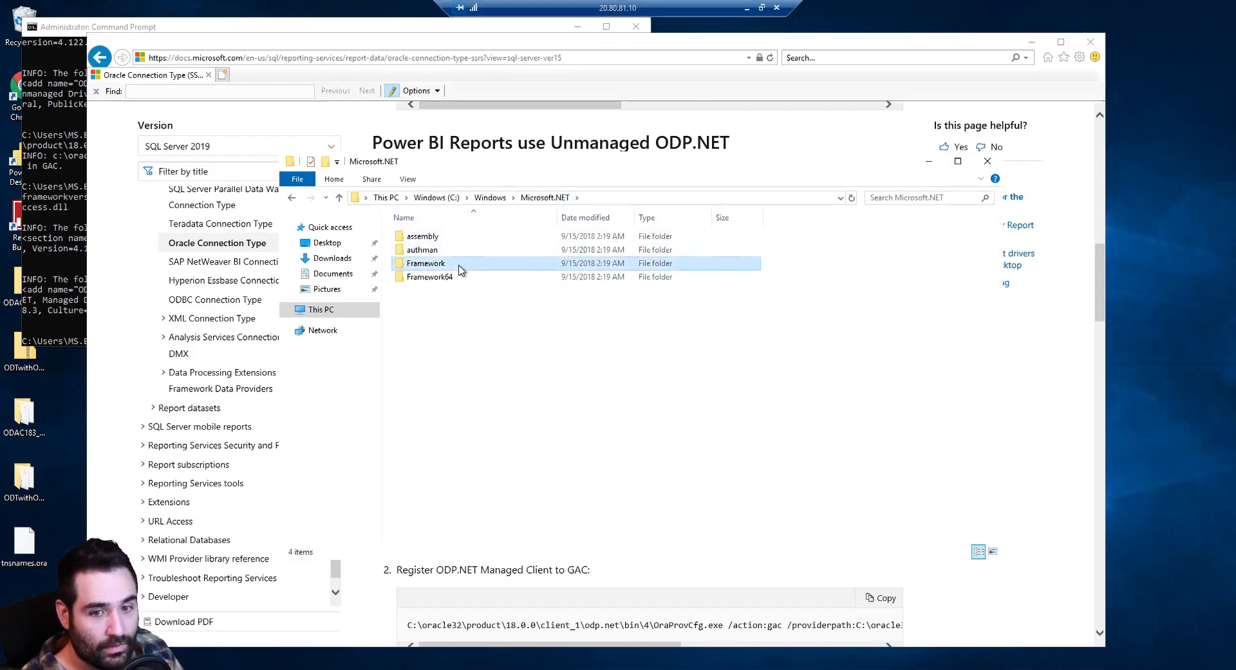
double_click(475, 264)
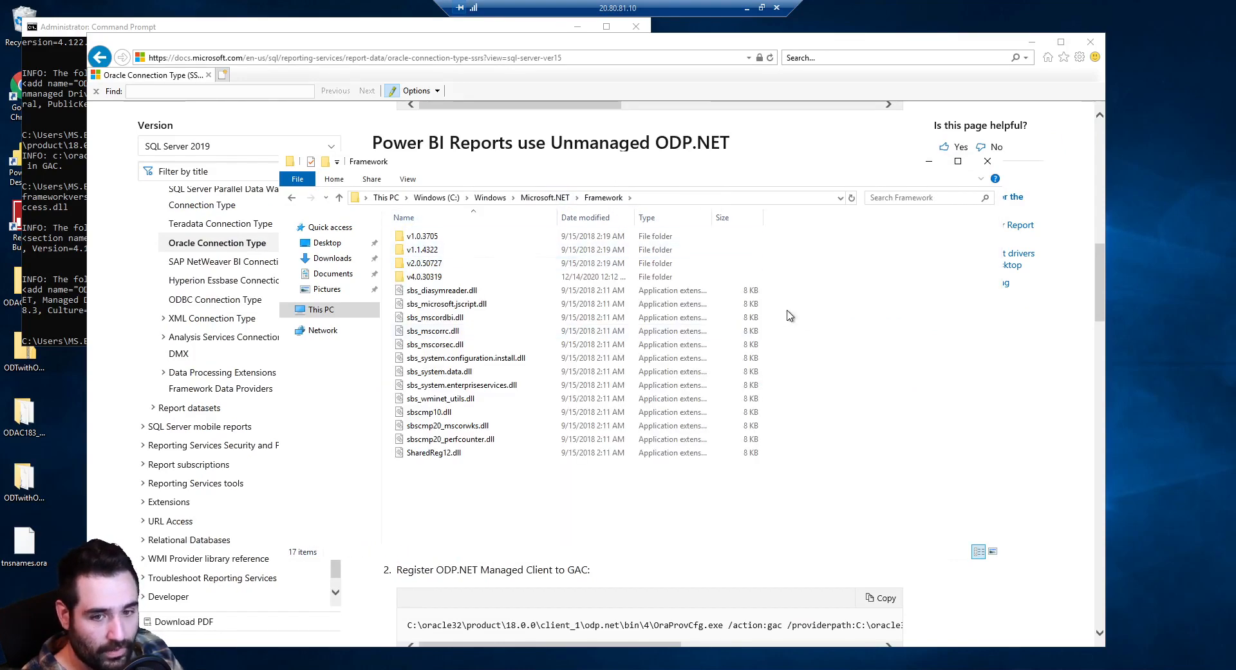
double_click(486, 276)
key("alt+Left")
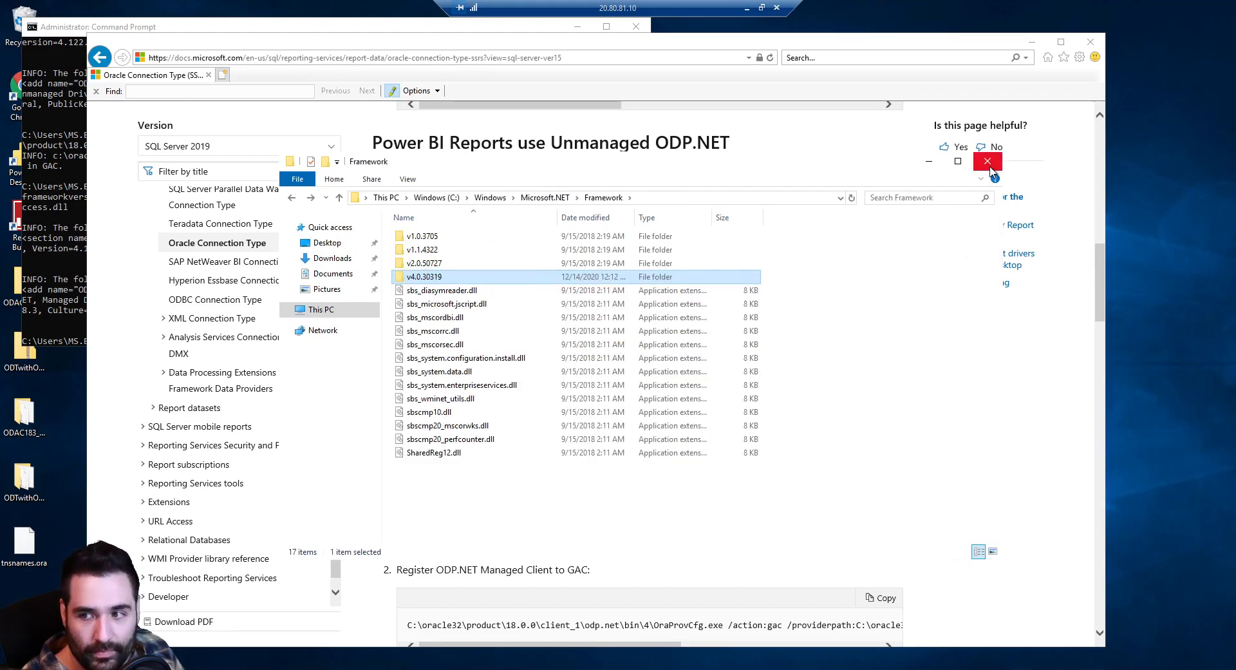
left_click(988, 162)
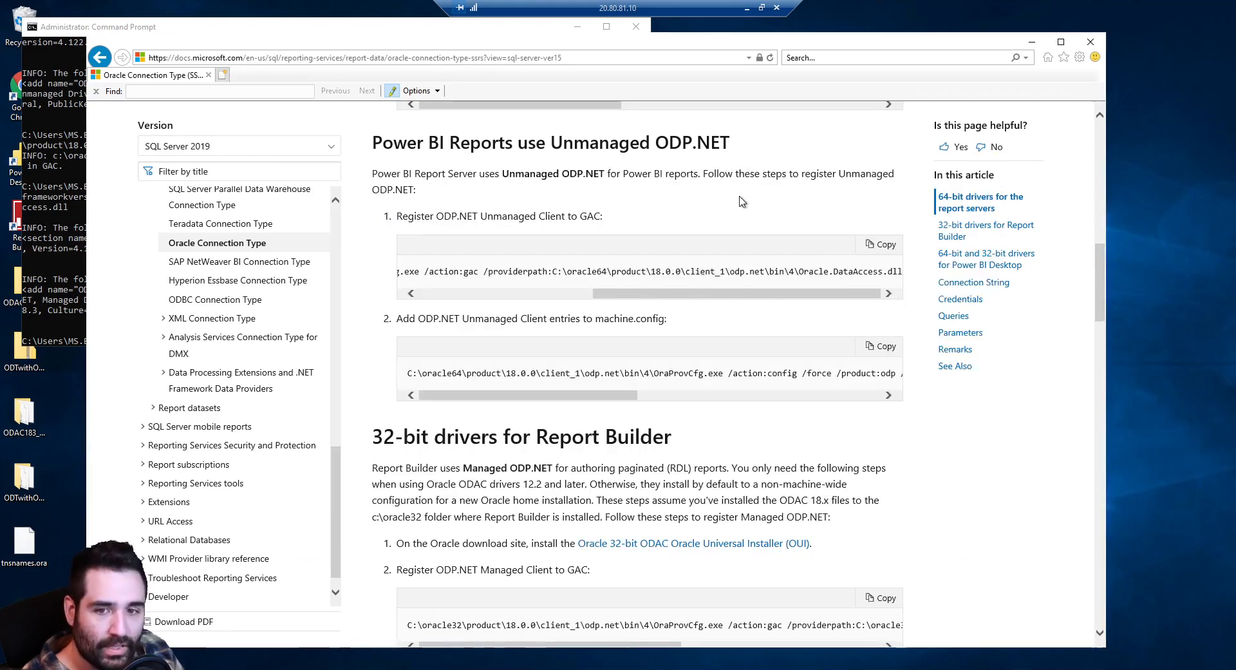
left_click(1032, 41)
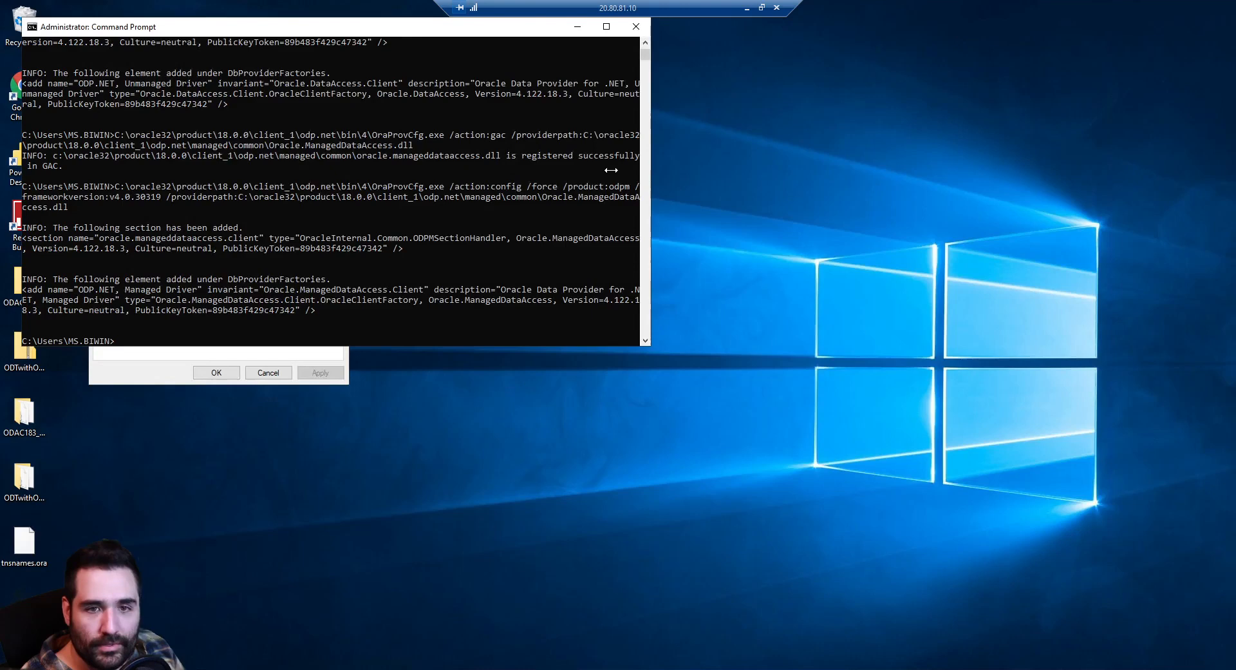
Inspect the system Path for the oracle32 and oracle64 18.0.0 client and bin folders
left_click(633, 29)
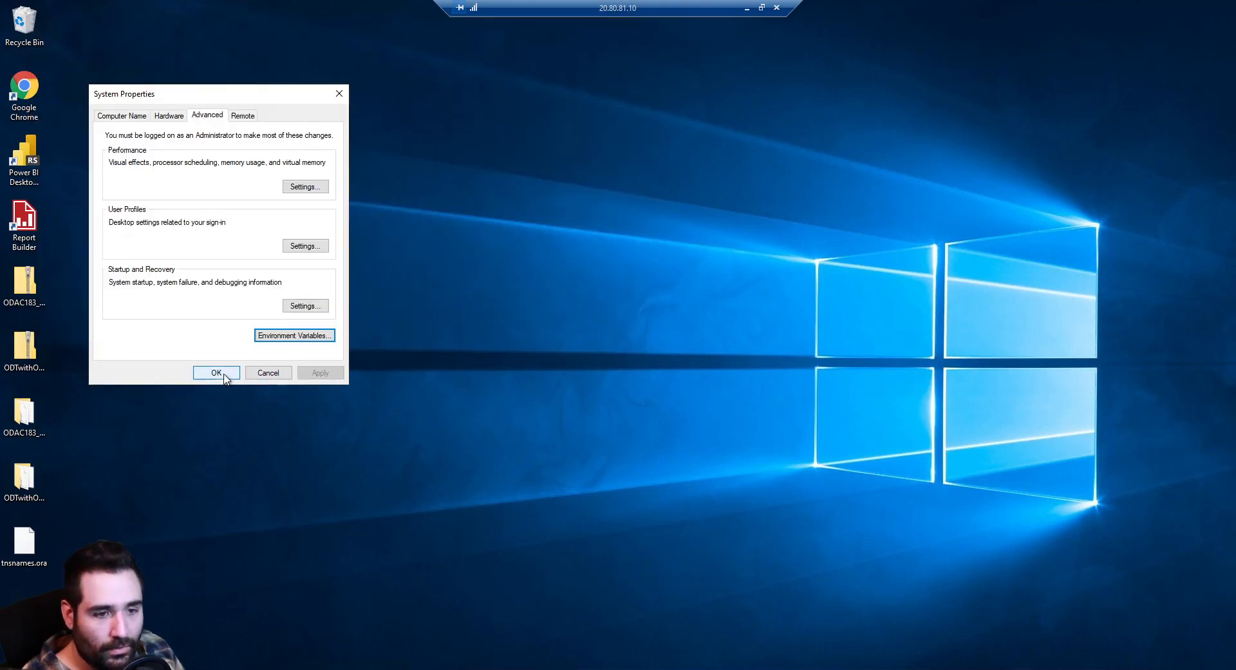
left_click(293, 340)
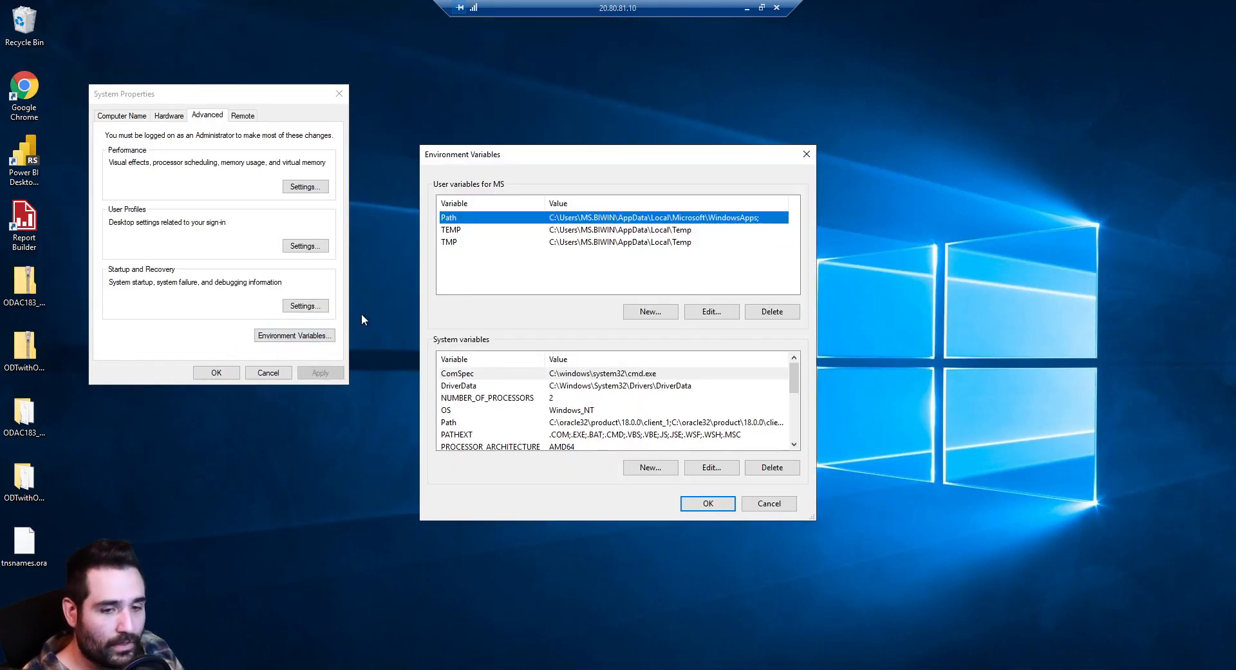
left_click(706, 467)
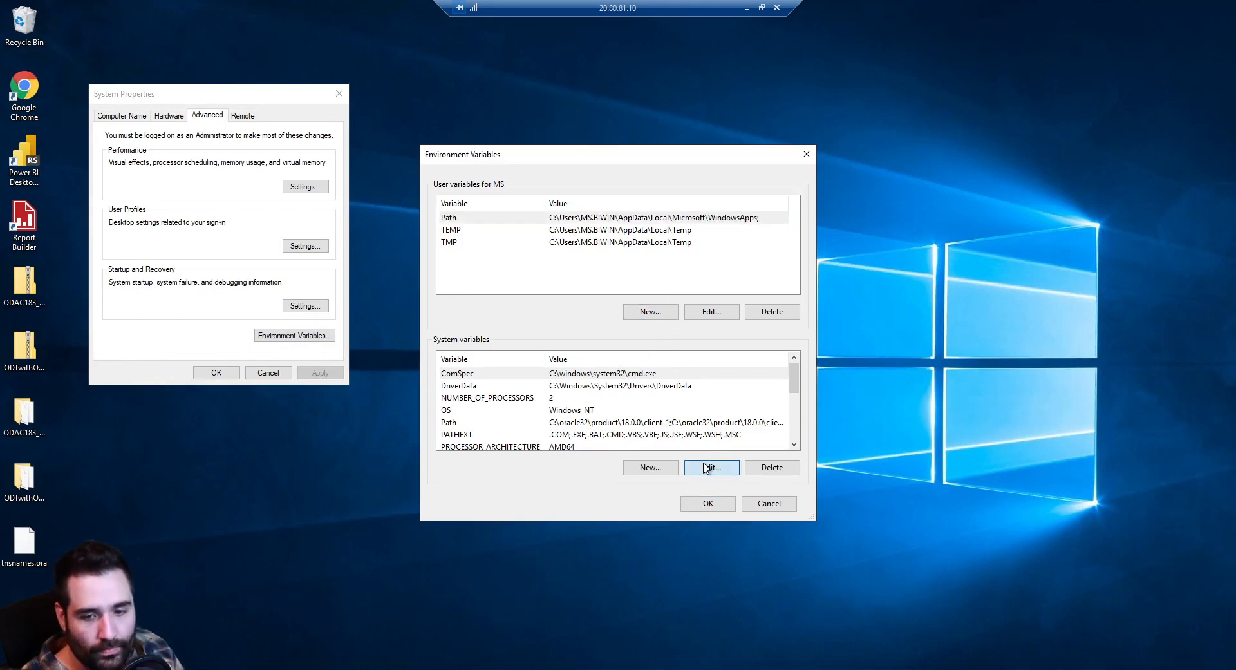
left_click(480, 424)
left_click(708, 468)
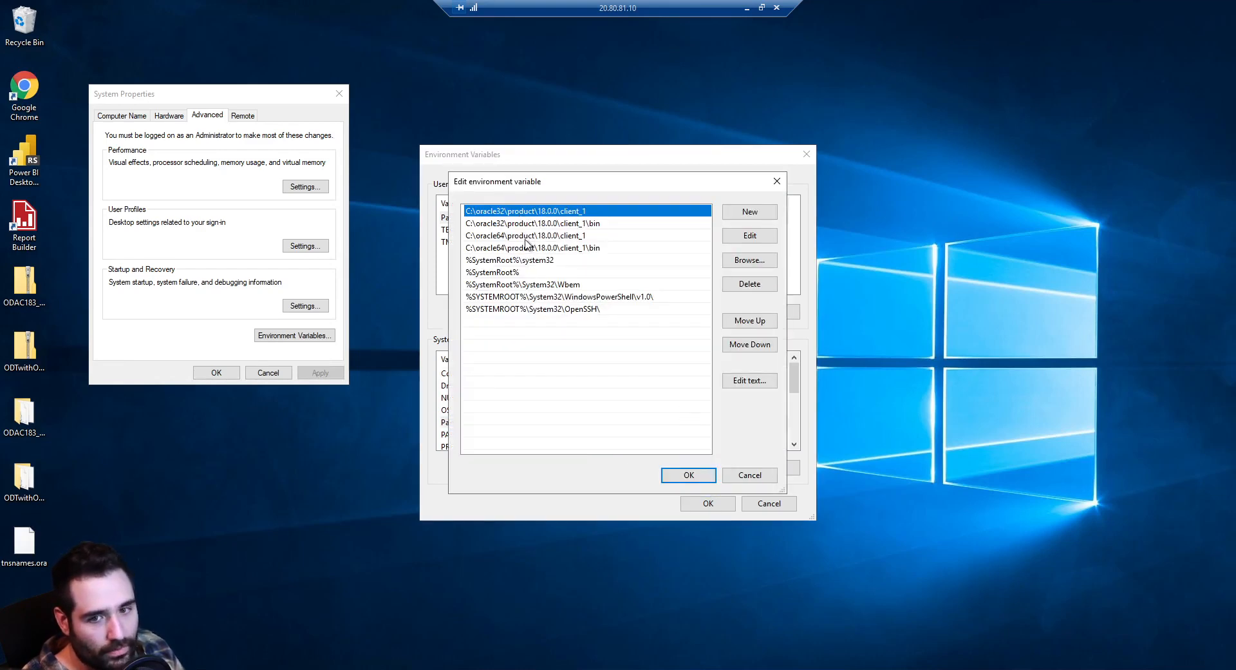
left_click(683, 474)
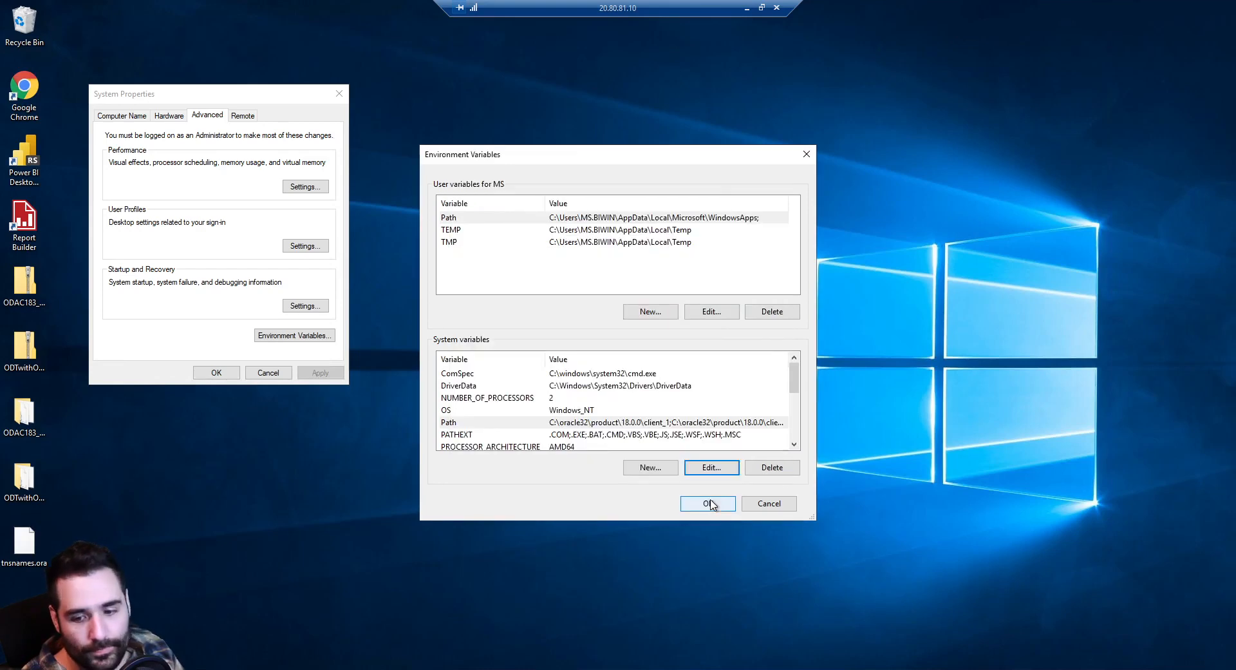
left_click(708, 503)
left_click(219, 373)
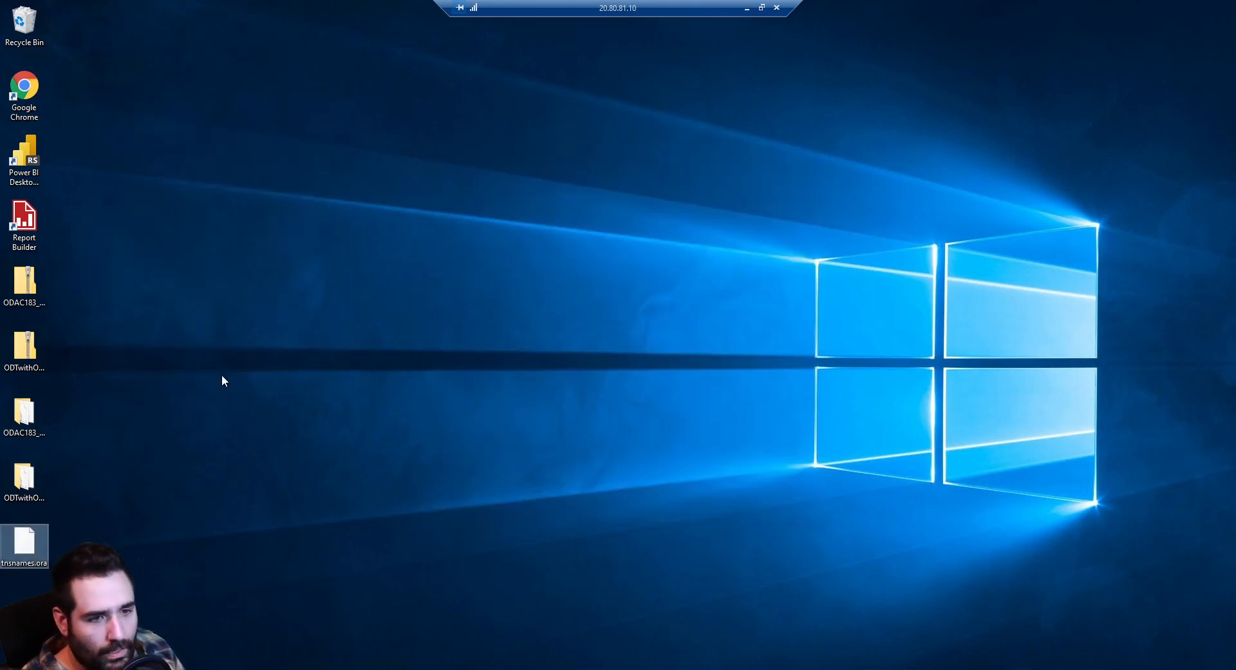
Start a blank report and add an embedded Oracle Database data source with 'data source=oralab'
double_click(34, 240)
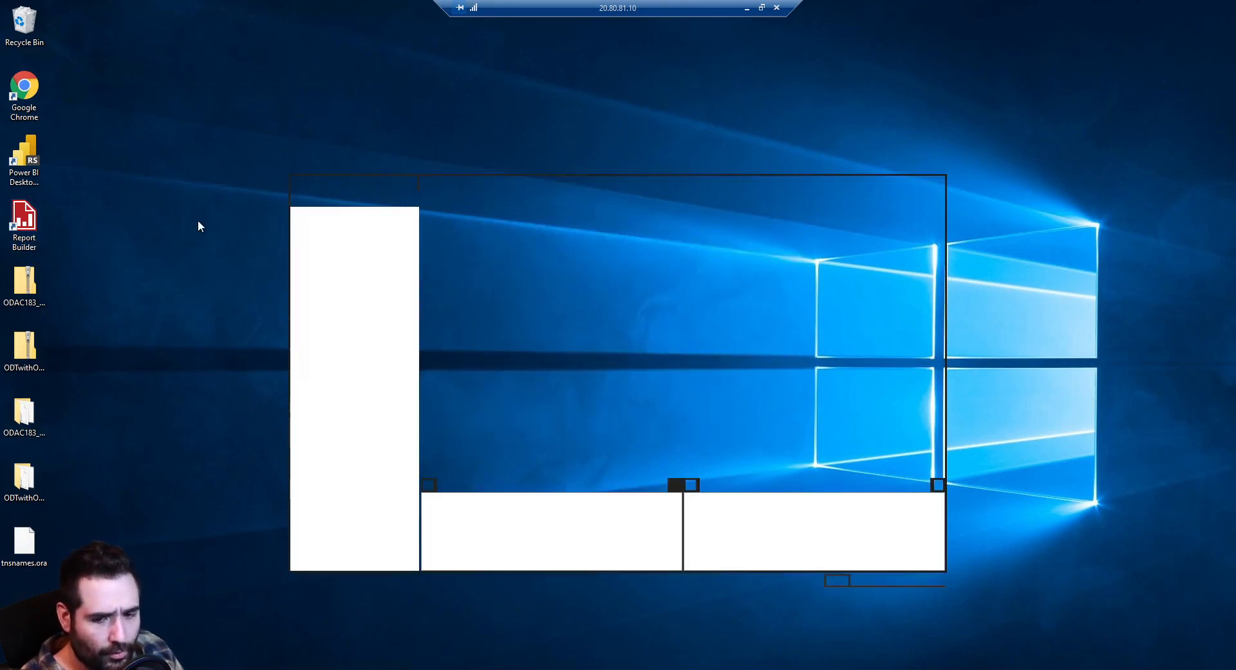
left_click(622, 341)
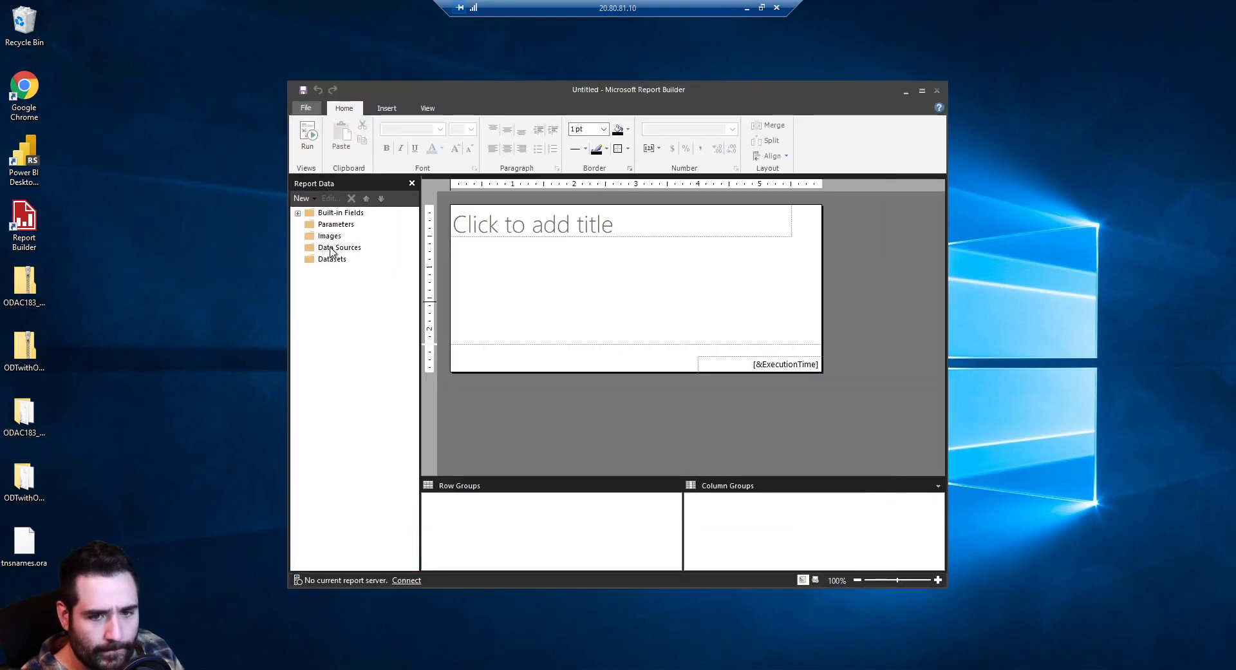
right_click(336, 248)
left_click(375, 259)
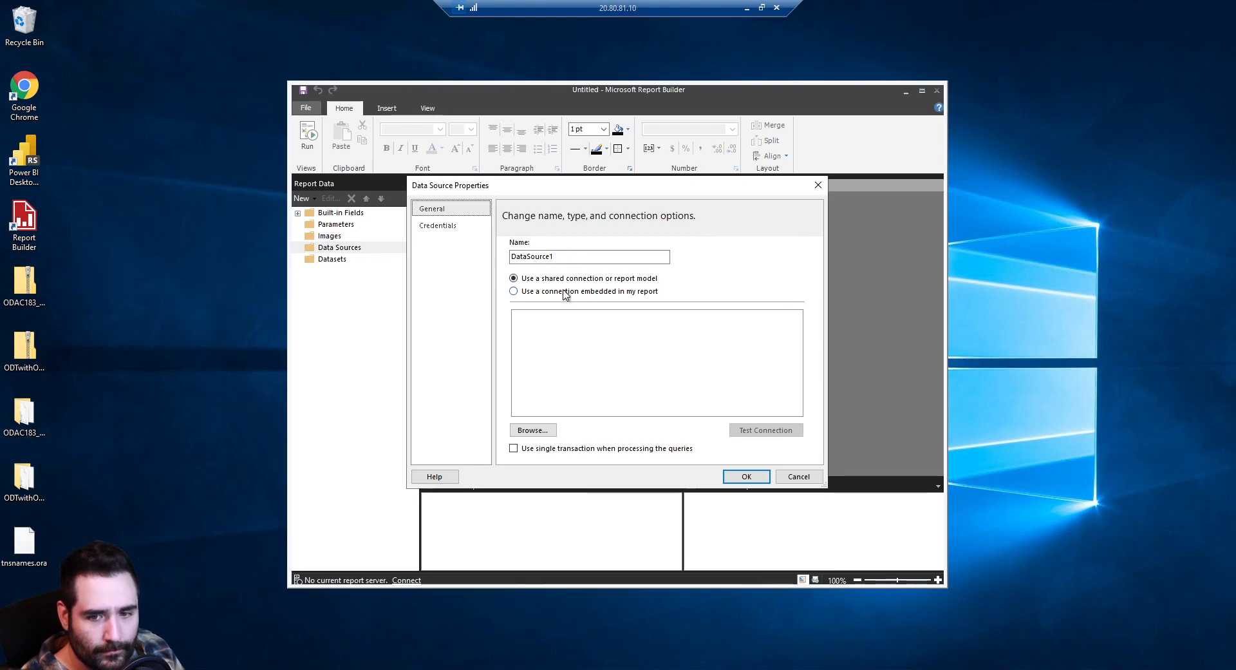
left_click(566, 291)
left_click(567, 330)
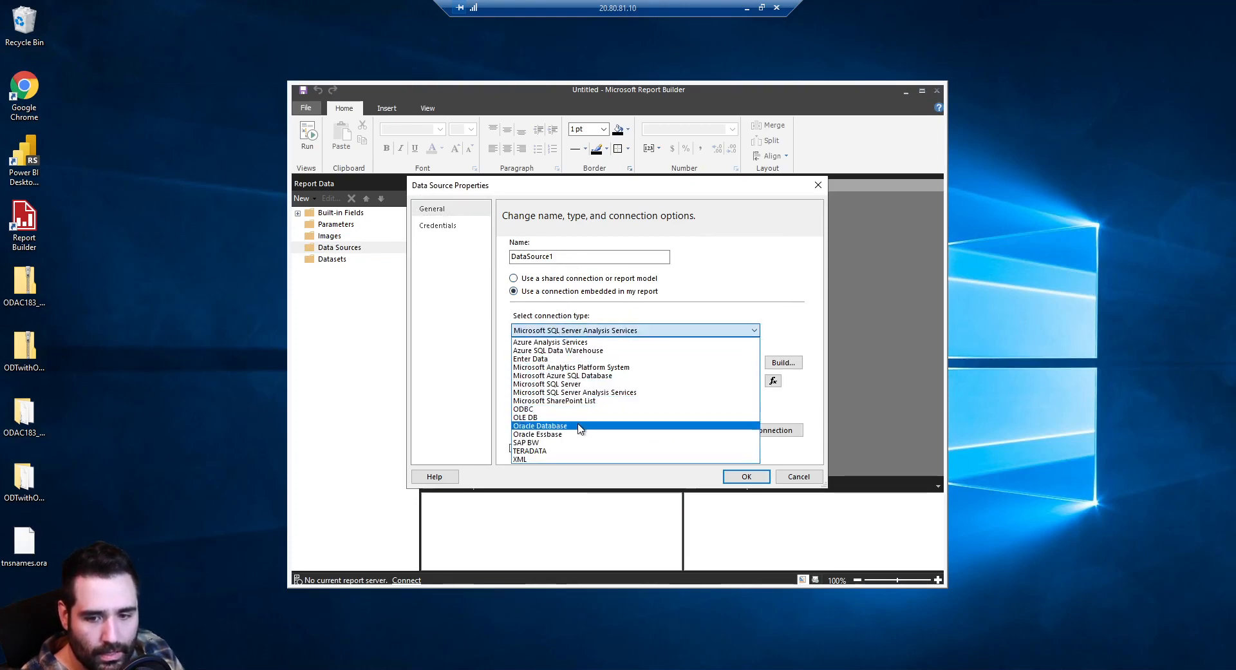
left_click(579, 425)
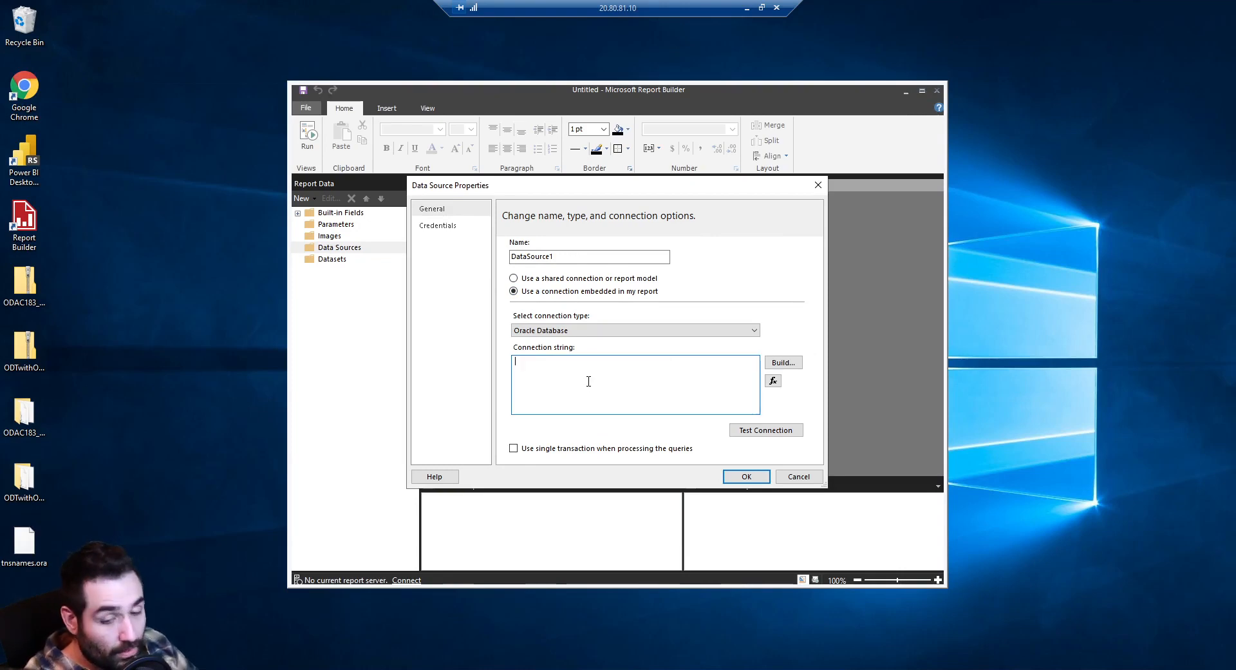
type("data so")
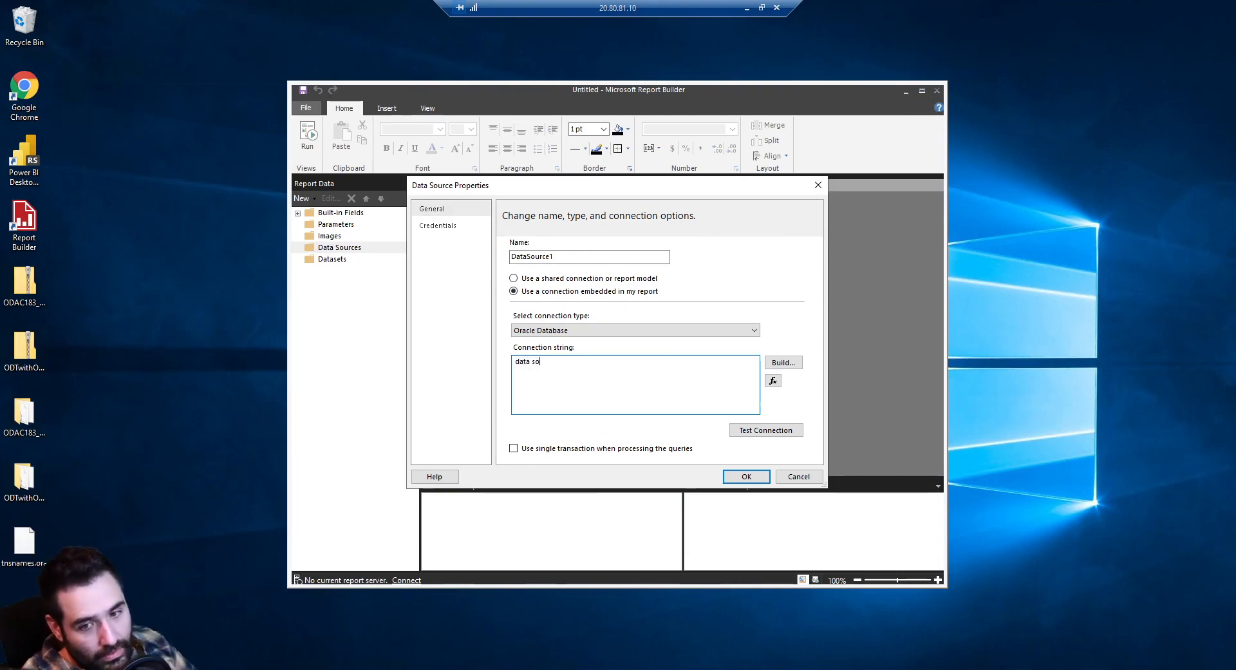
type("urce=oralab")
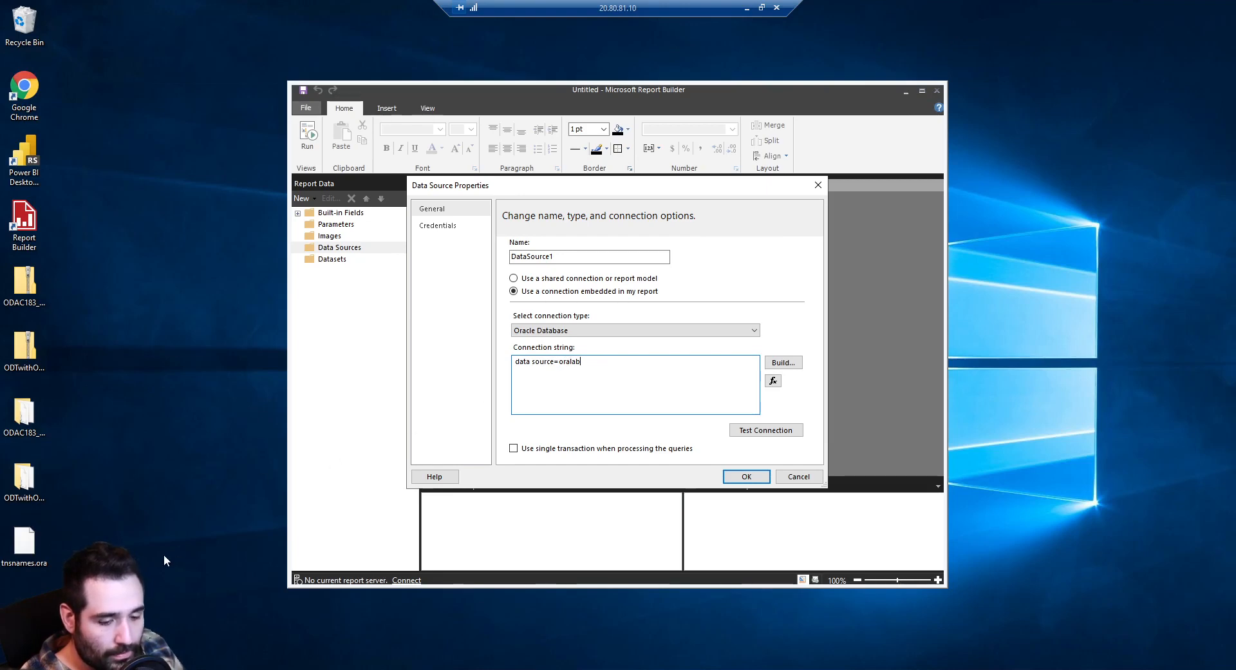
left_click(147, 668)
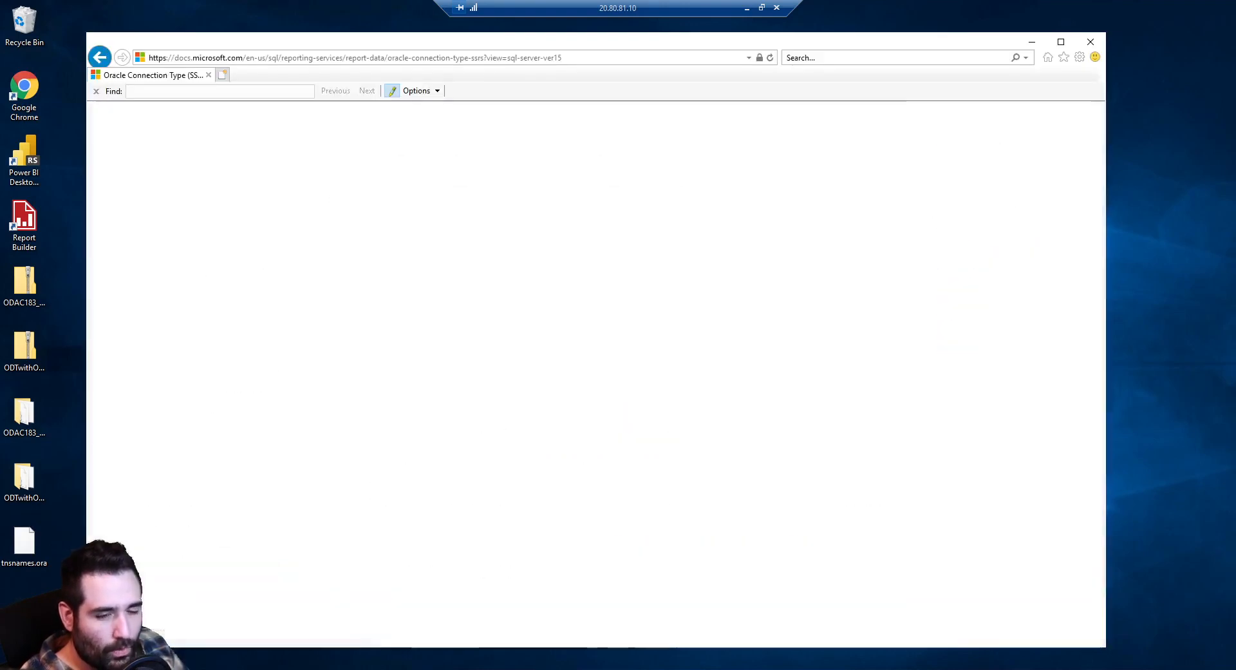
Search the web for procmon, then save and open ProcessMonitor.zip from the Sysinternals page
key("alt+d")
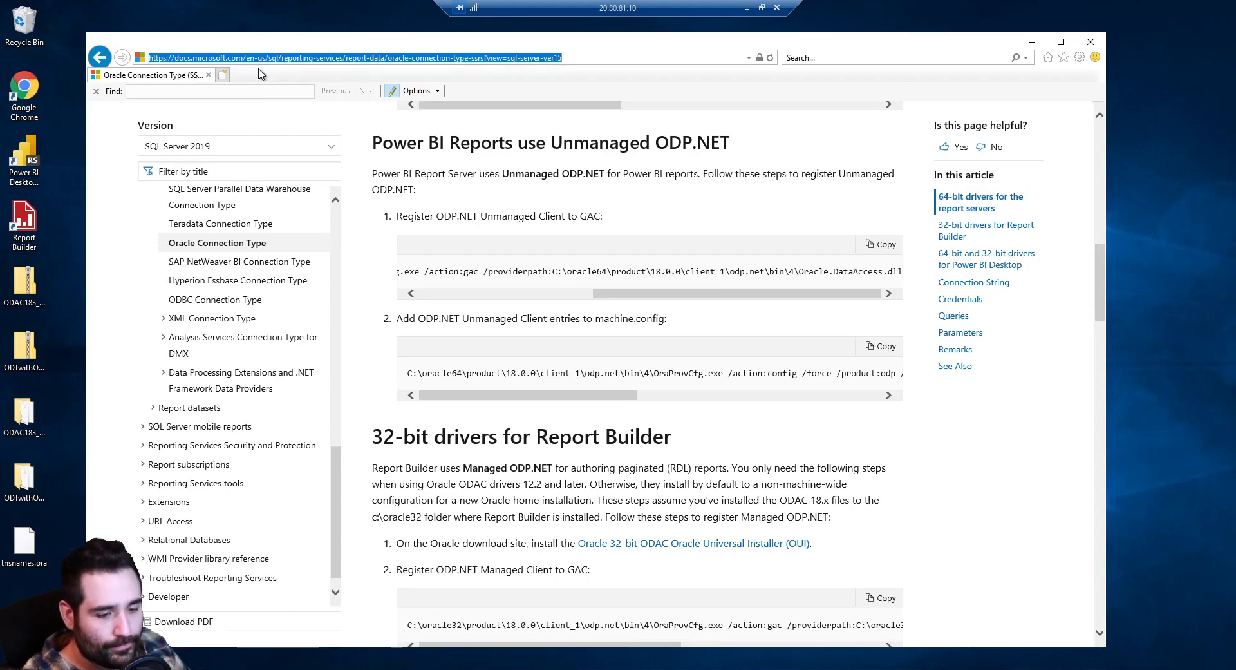
key("ctrl+t")
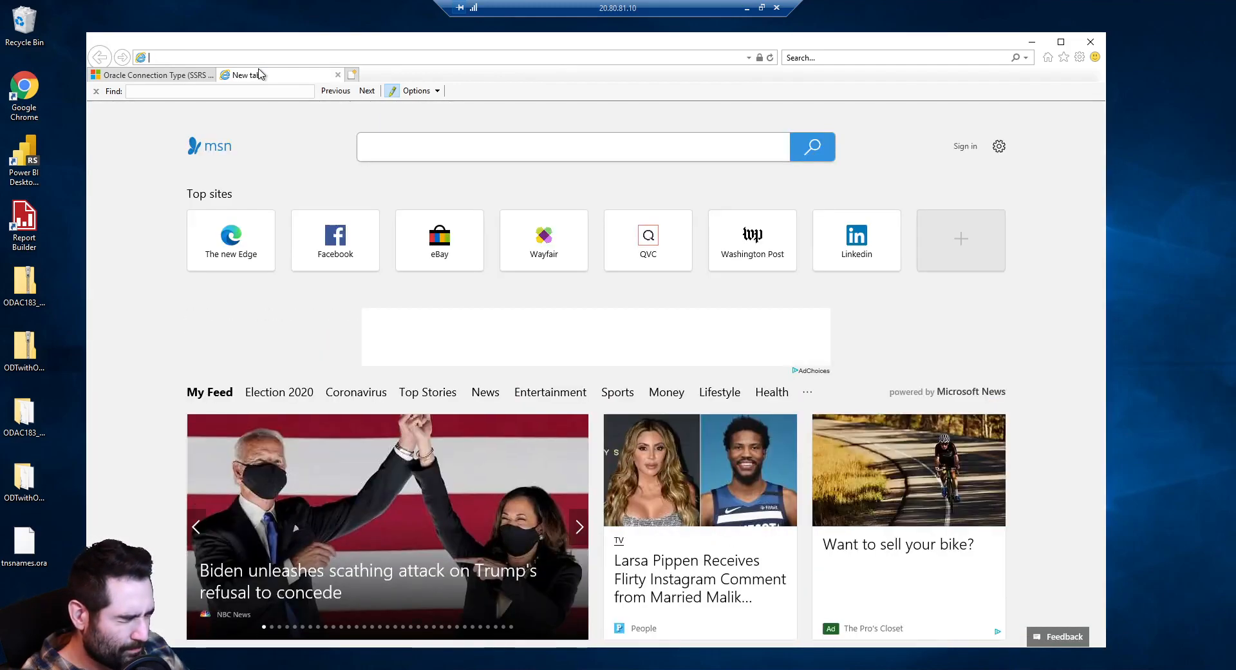
type("procmon")
key("Return")
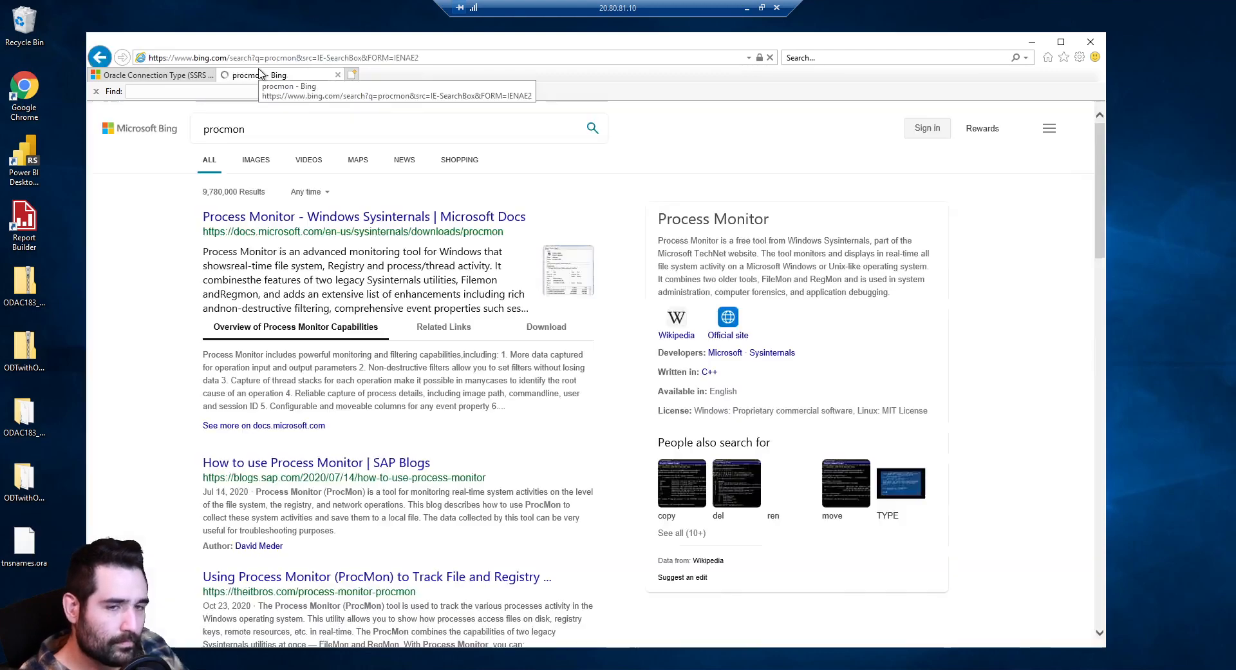
left_click(298, 219)
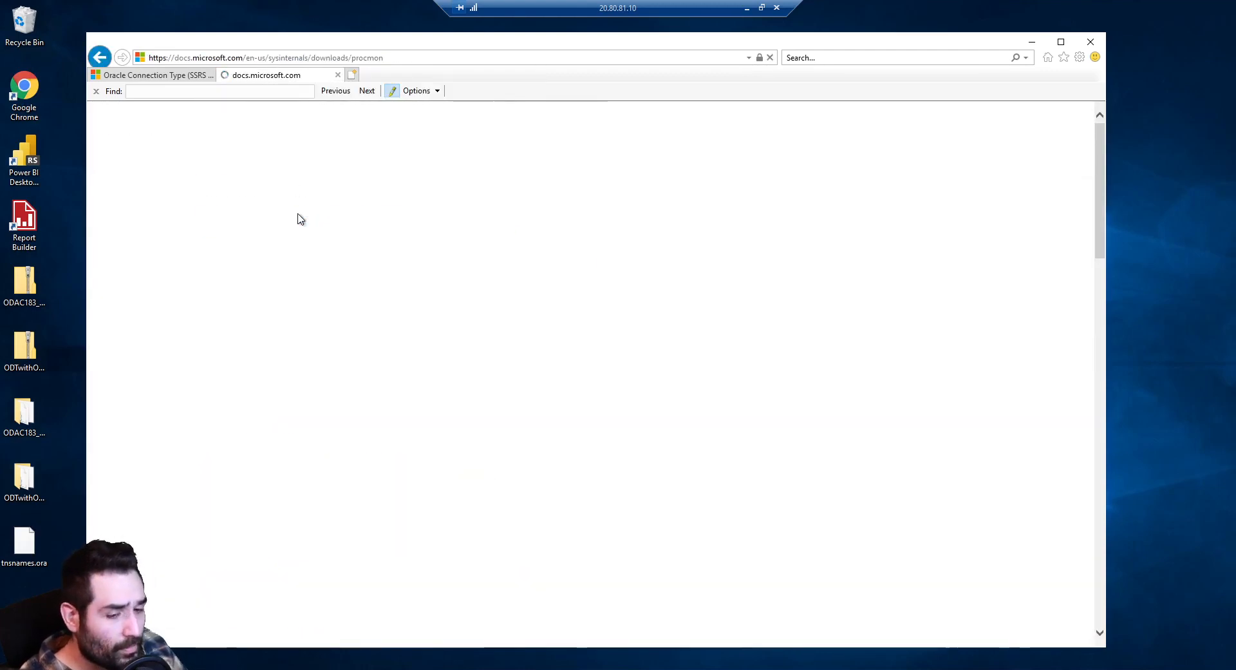
left_click(465, 331)
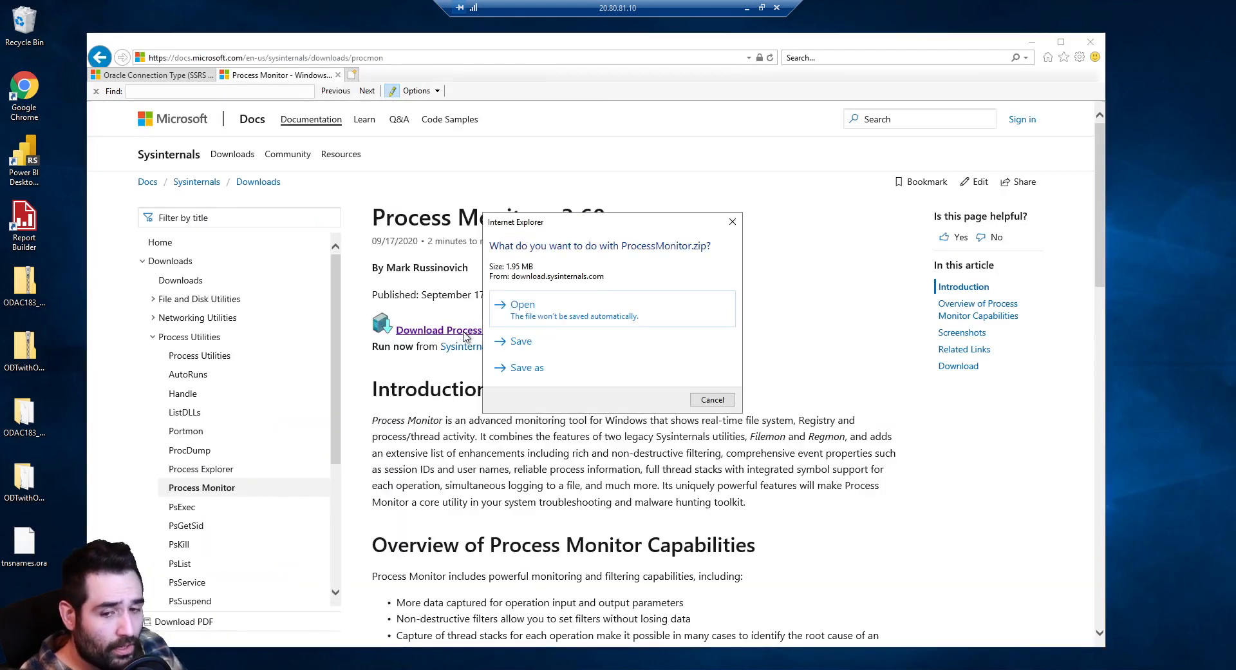
left_click(555, 342)
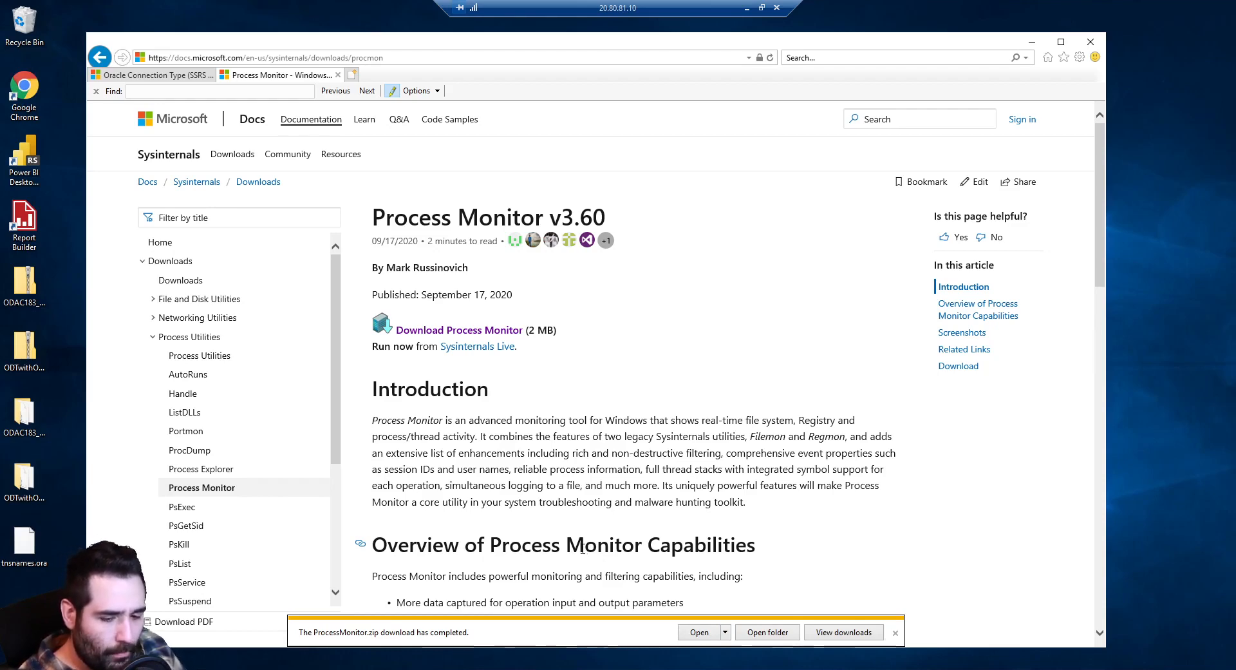
left_click(700, 632)
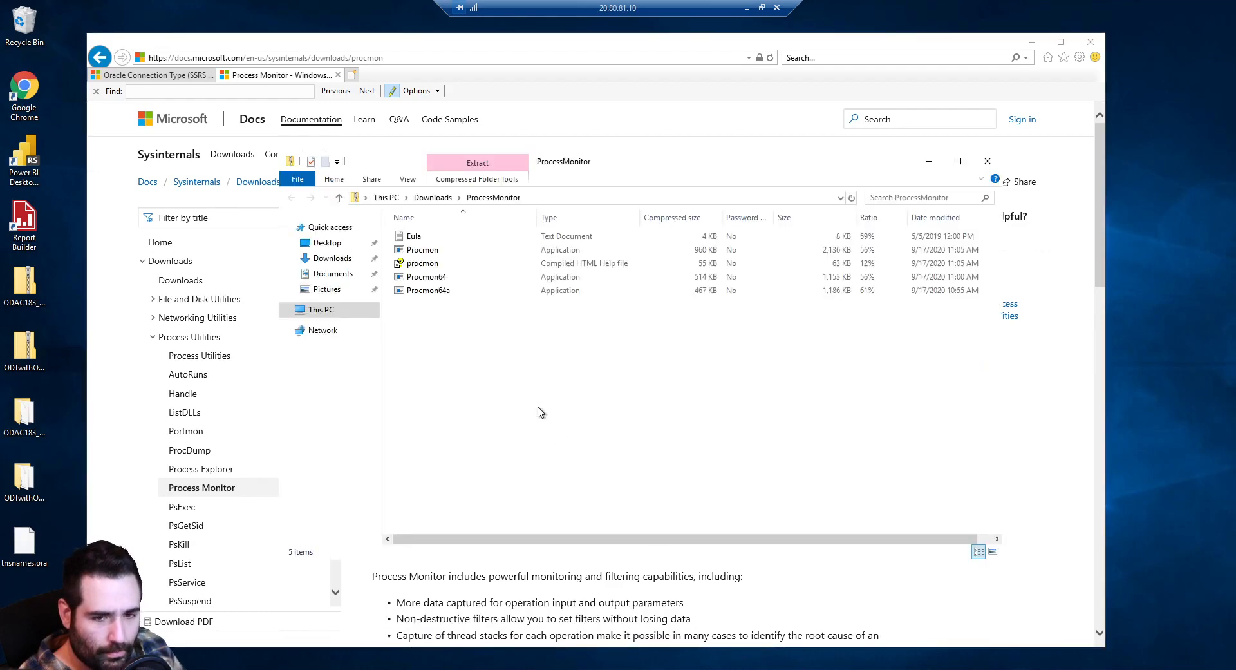
Run Procmon64 directly from the ProcessMonitor archive and close the folder window
left_click(446, 277)
right_click(446, 278)
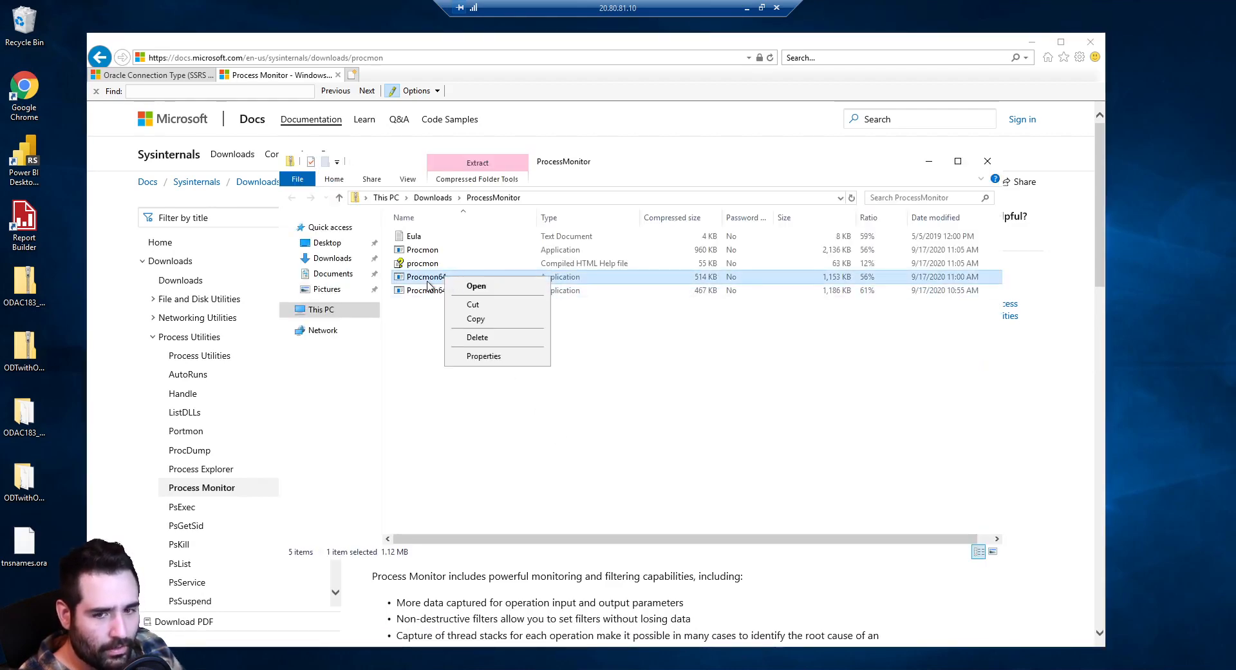
key("Return")
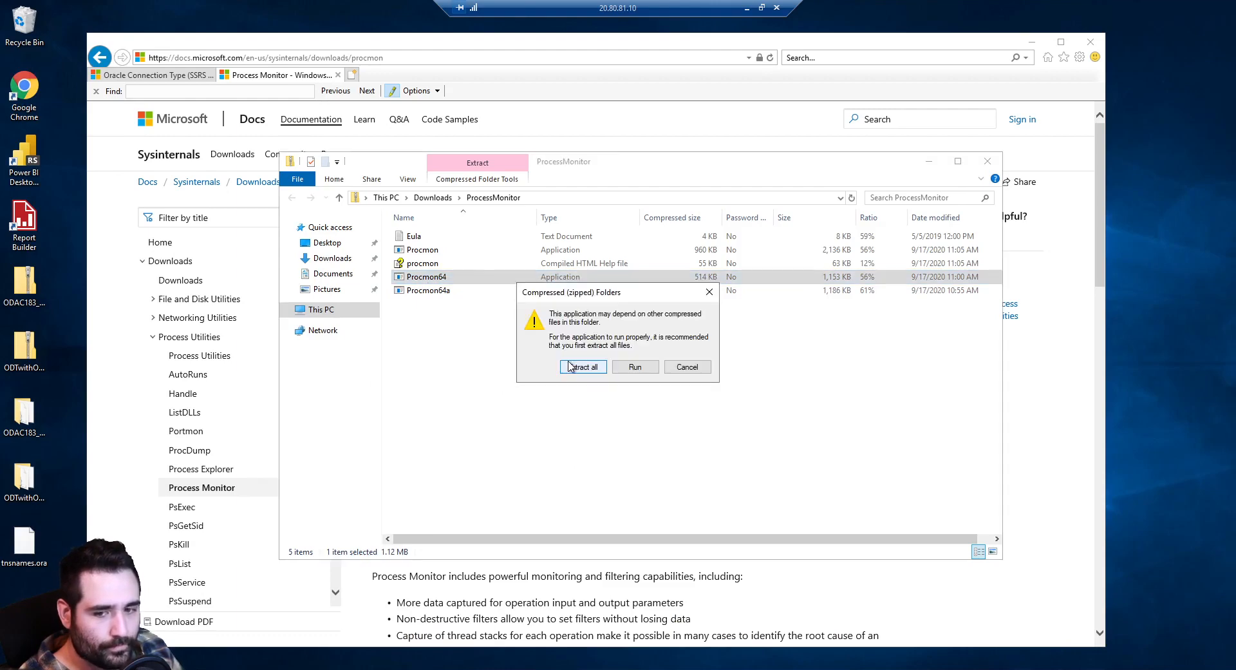
left_click(616, 367)
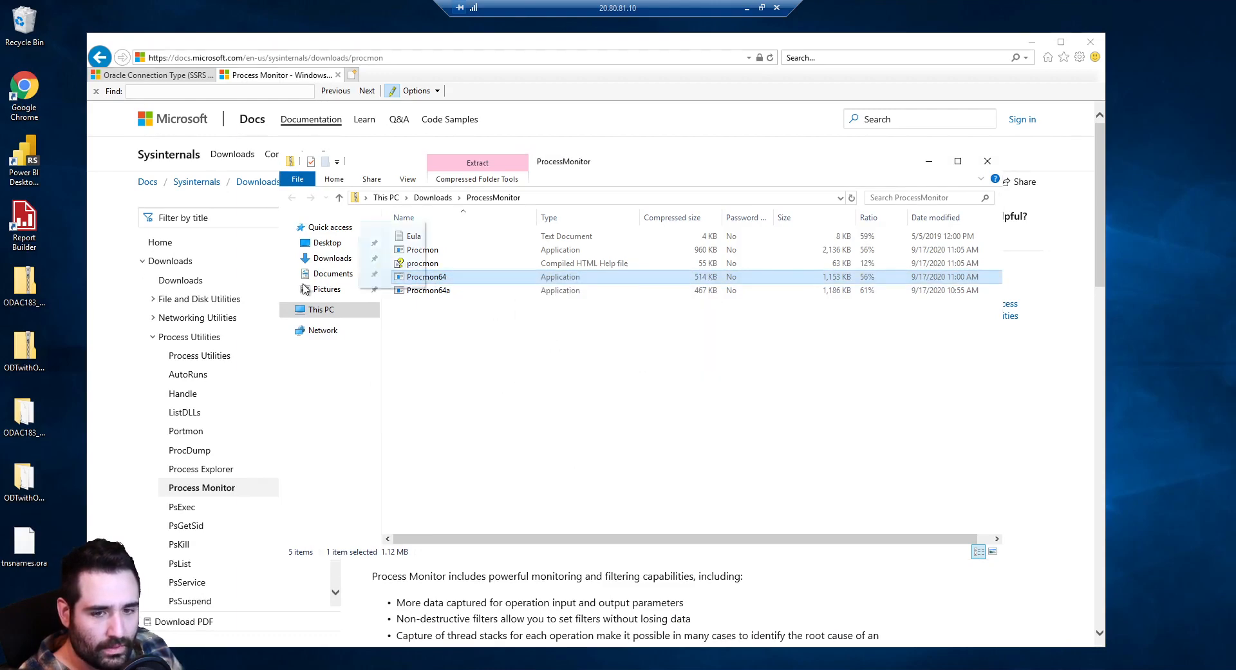
left_click(988, 161)
left_click_drag(318, 45, 396, 49)
double_click(25, 605)
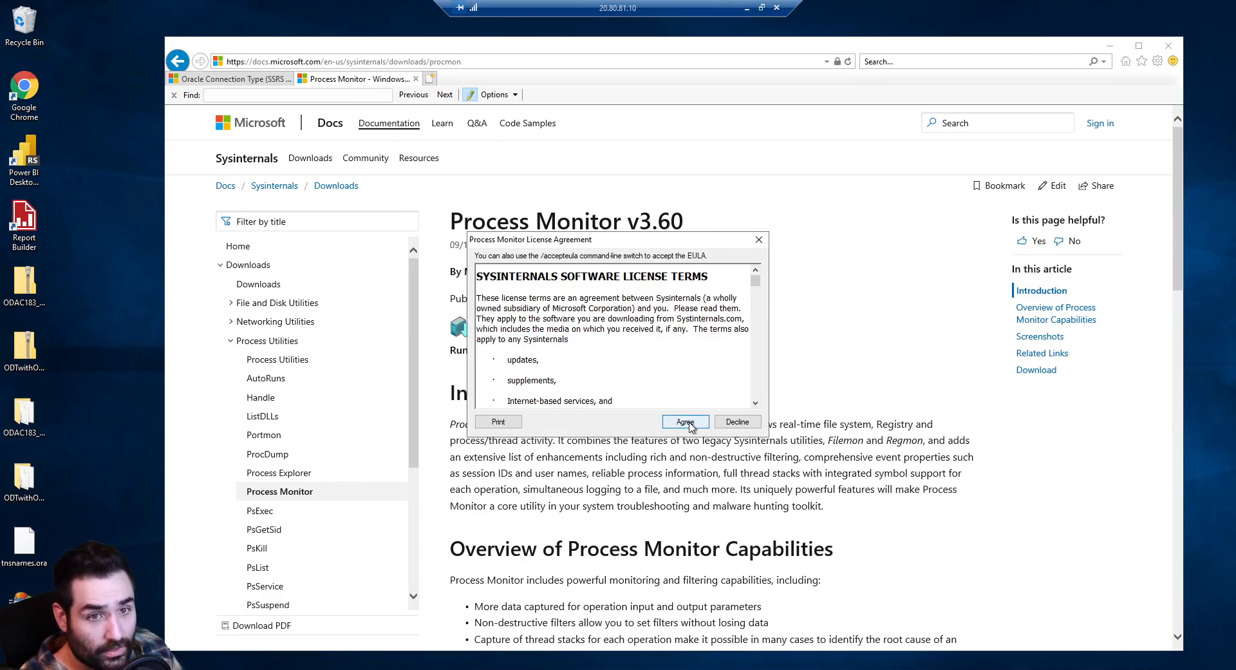
Accept the Process Monitor licence, stop capture and clear the captured events
left_click(686, 422)
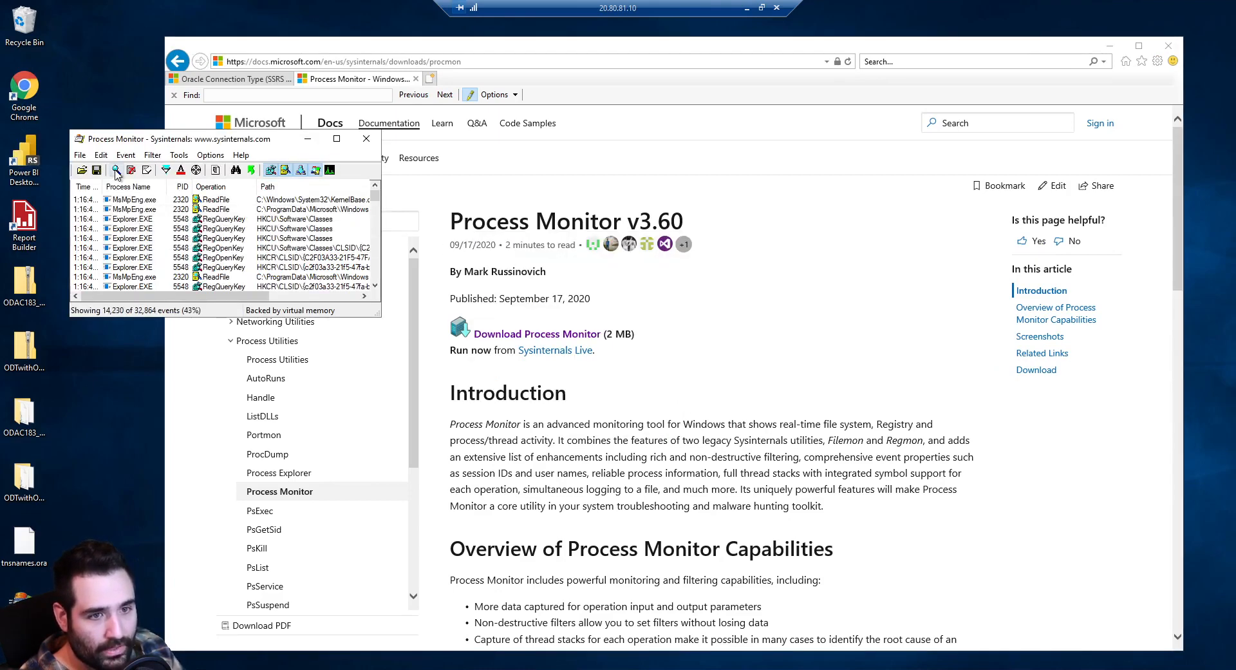
left_click(116, 171)
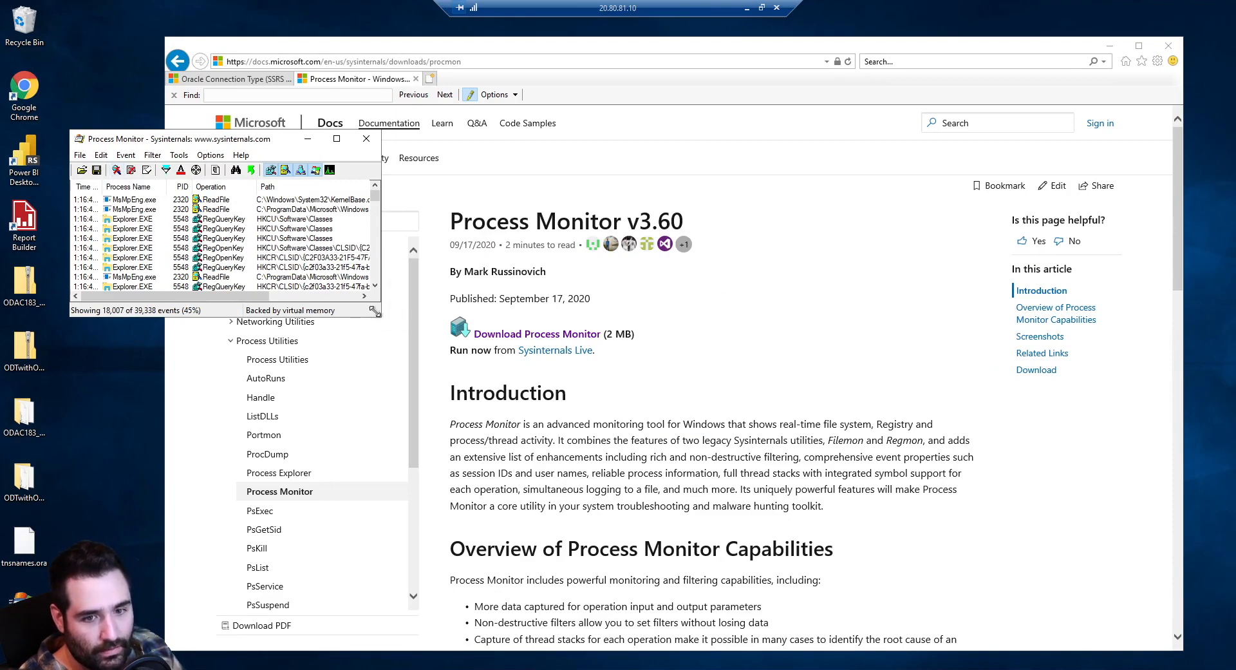
left_click_drag(374, 311, 760, 488)
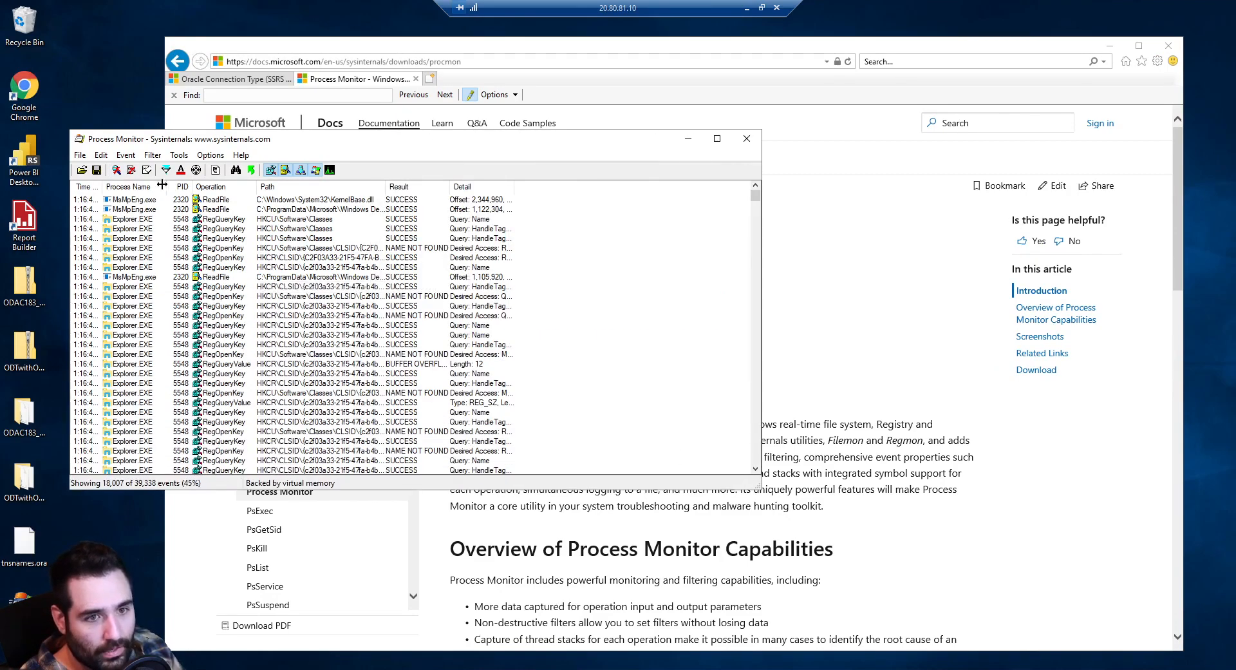
left_click(147, 171)
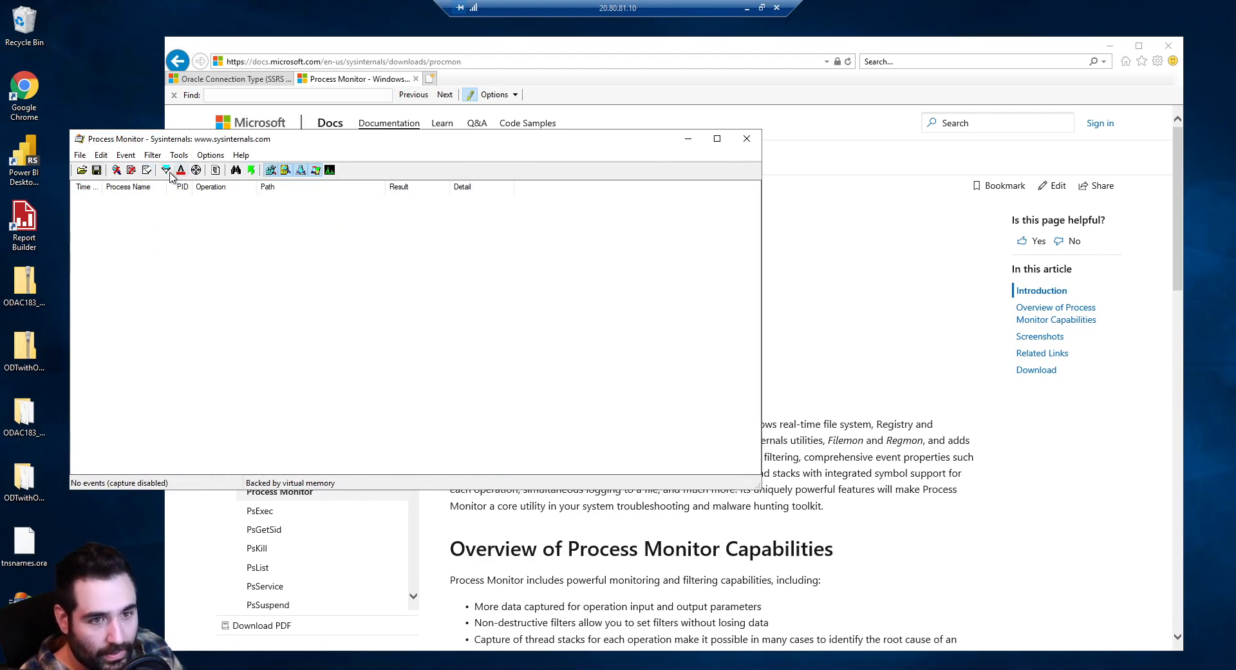
Add a 'Path ends with .ora' Include filter and resume capturing
left_click(167, 171)
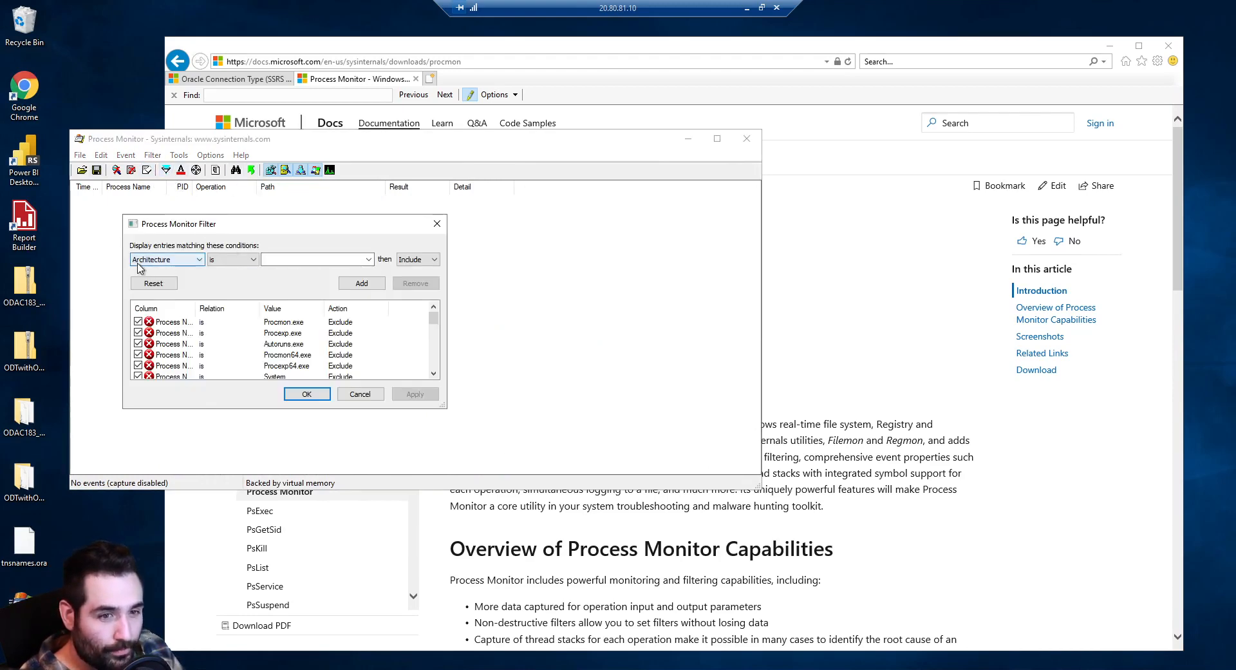
left_click(138, 263)
left_click(161, 403)
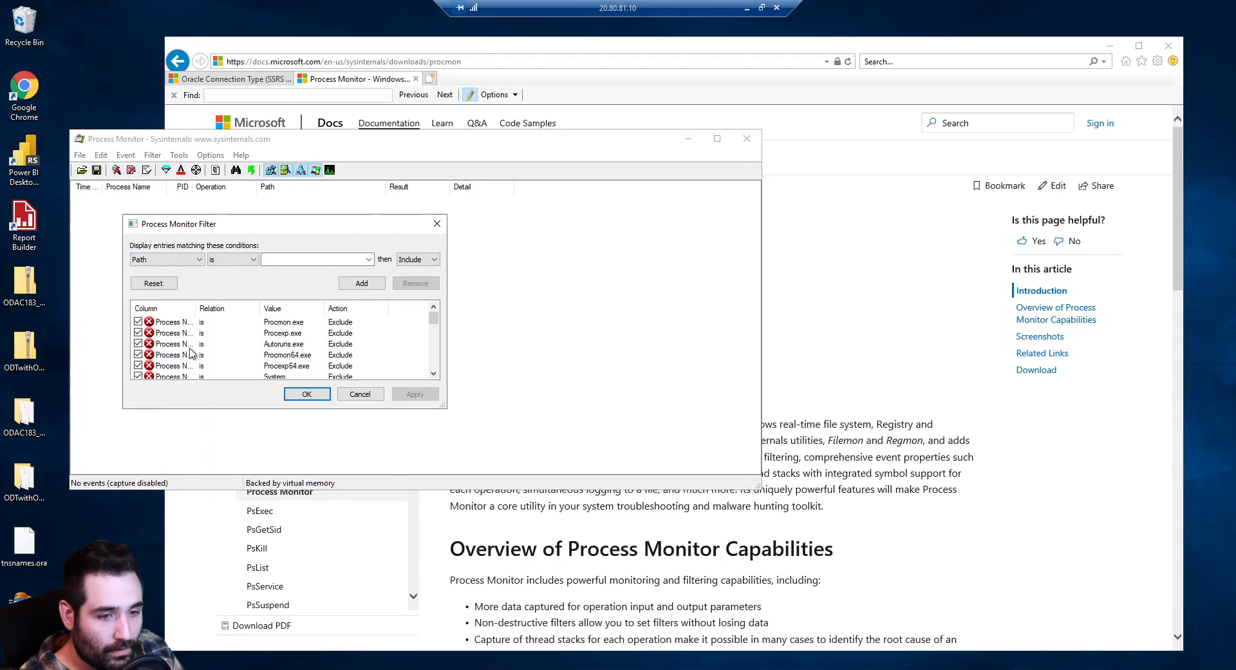
left_click(245, 259)
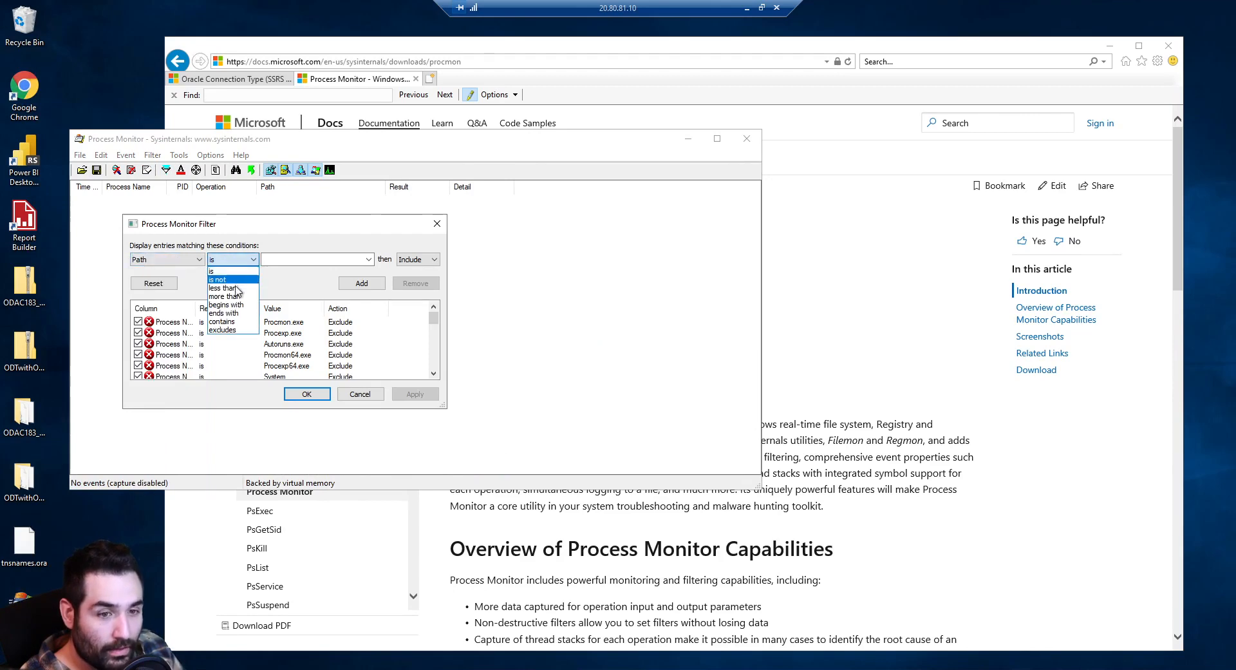
left_click(224, 313)
left_click(286, 260)
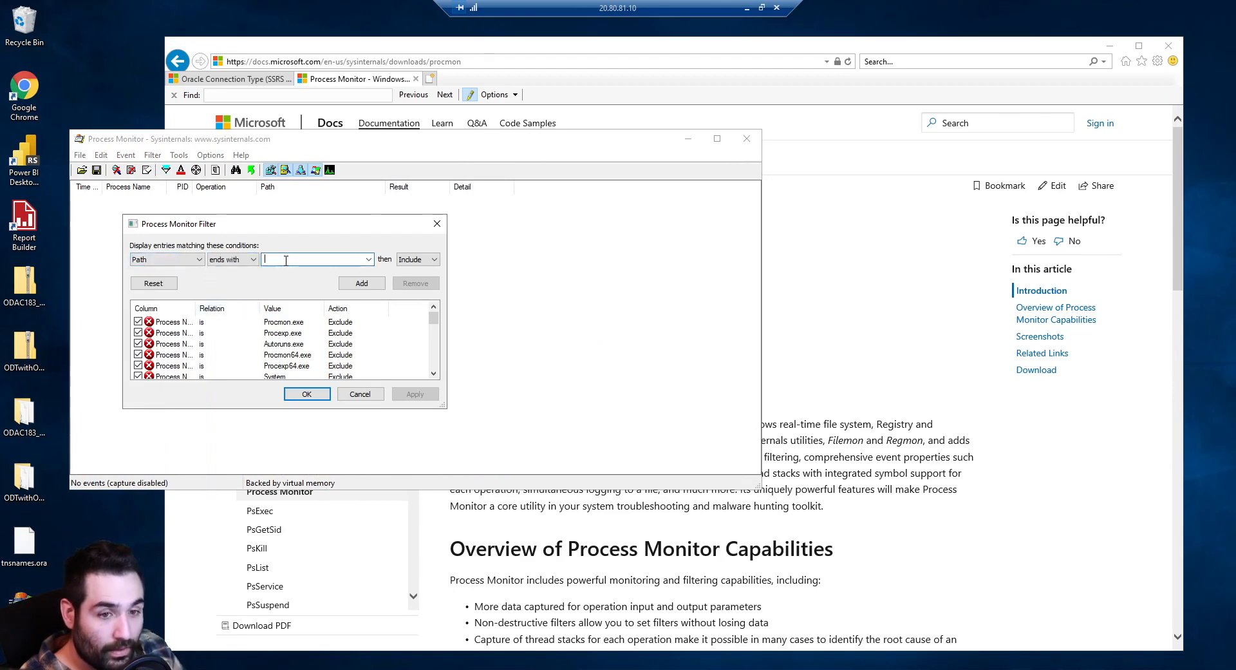
type(".ora")
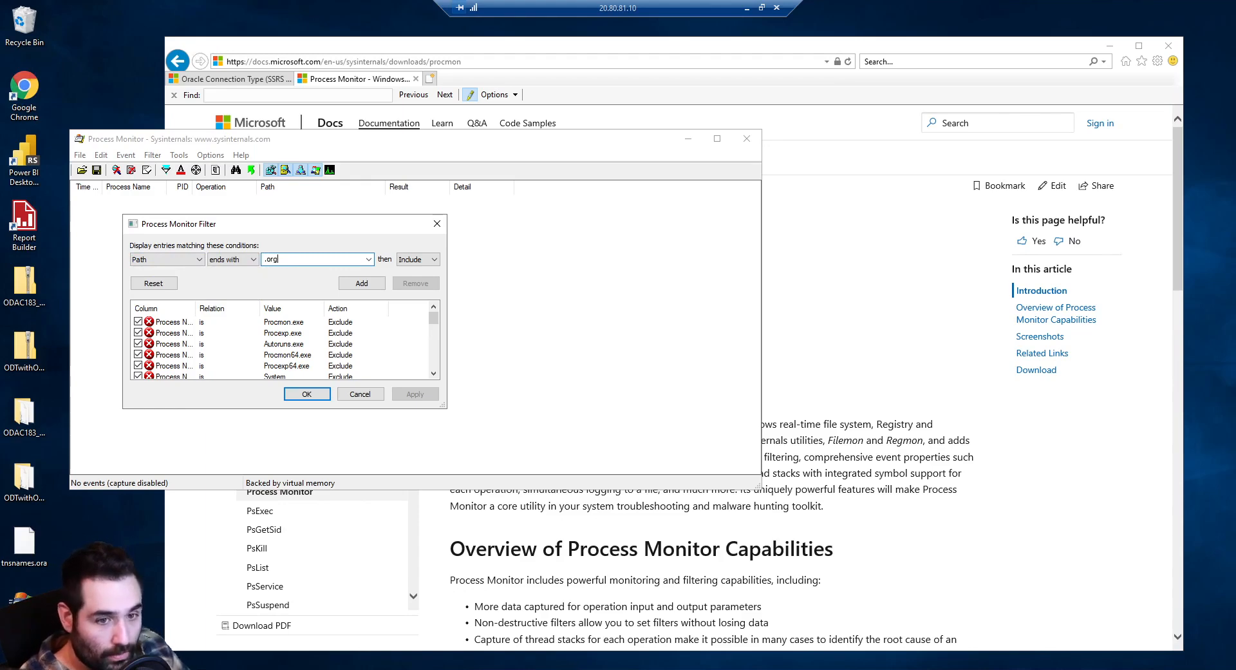
left_click(359, 283)
left_click(302, 395)
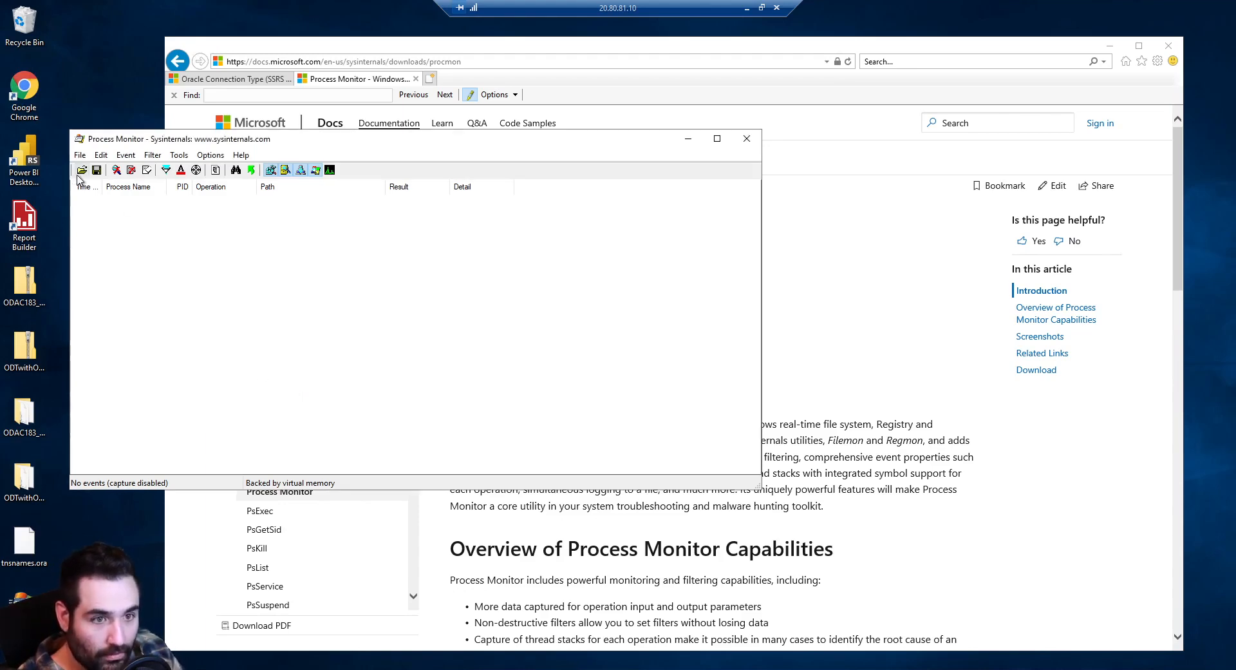
left_click(117, 171)
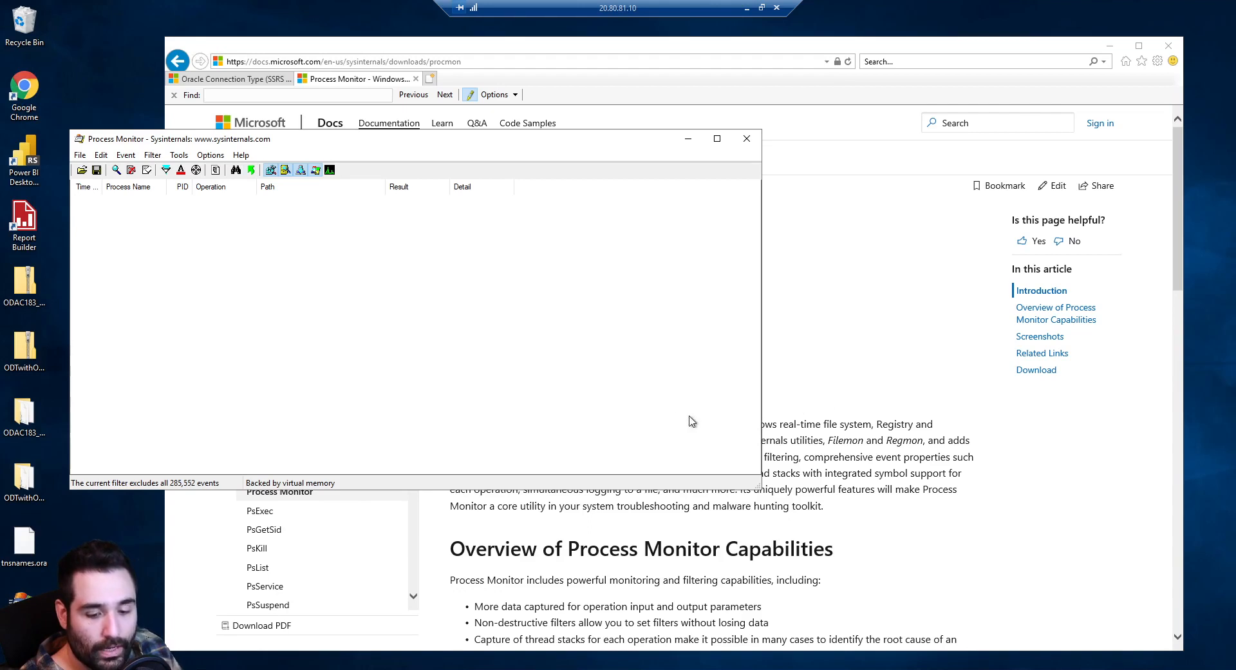
mouse_move(416, 669)
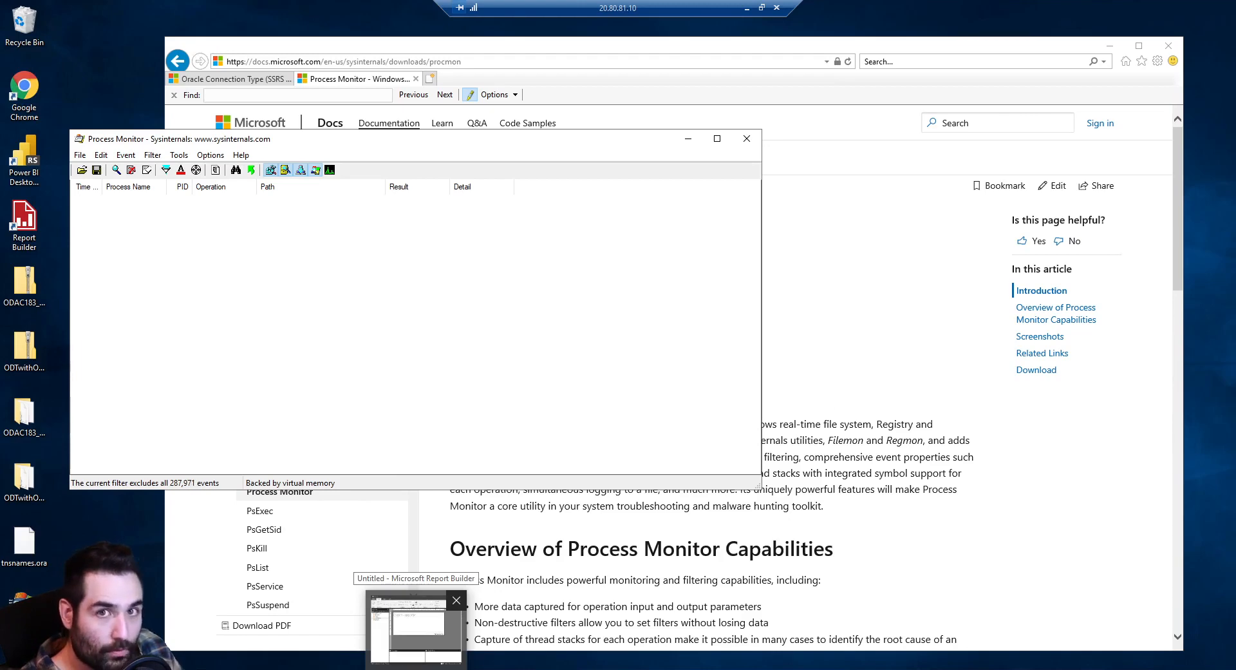
Test the Report Builder Oracle connection to oralab, then check Process Monitor's captured .ora lookups
left_click(416, 628)
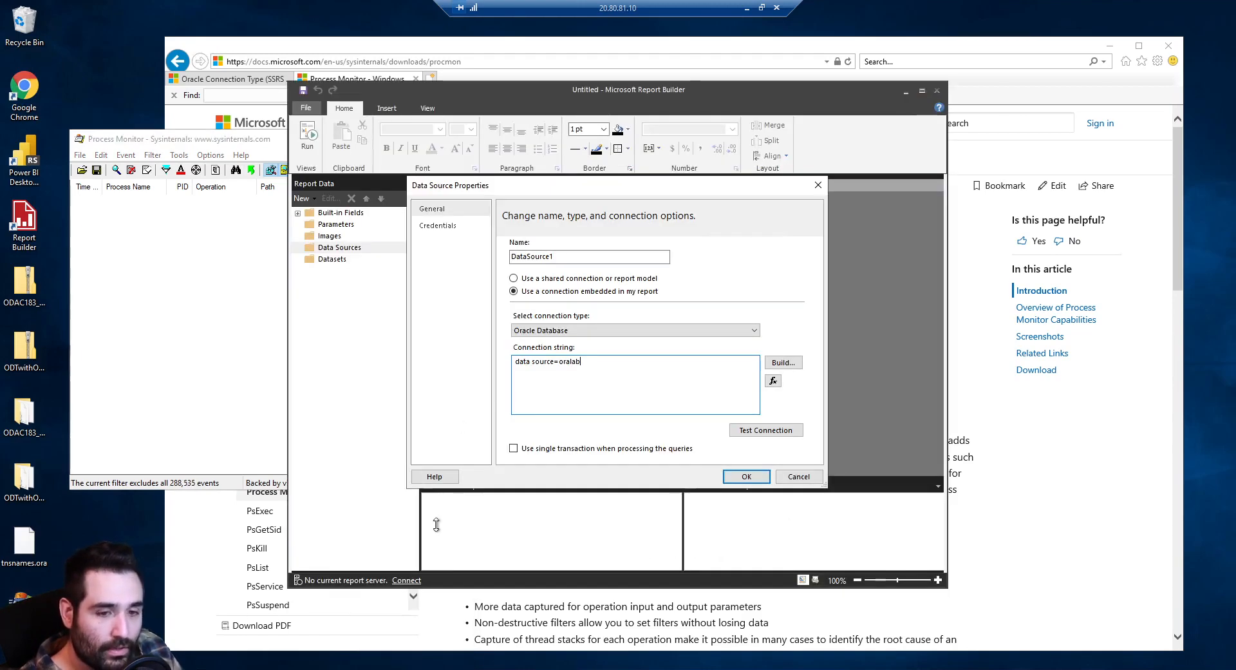
key("ctrl+a")
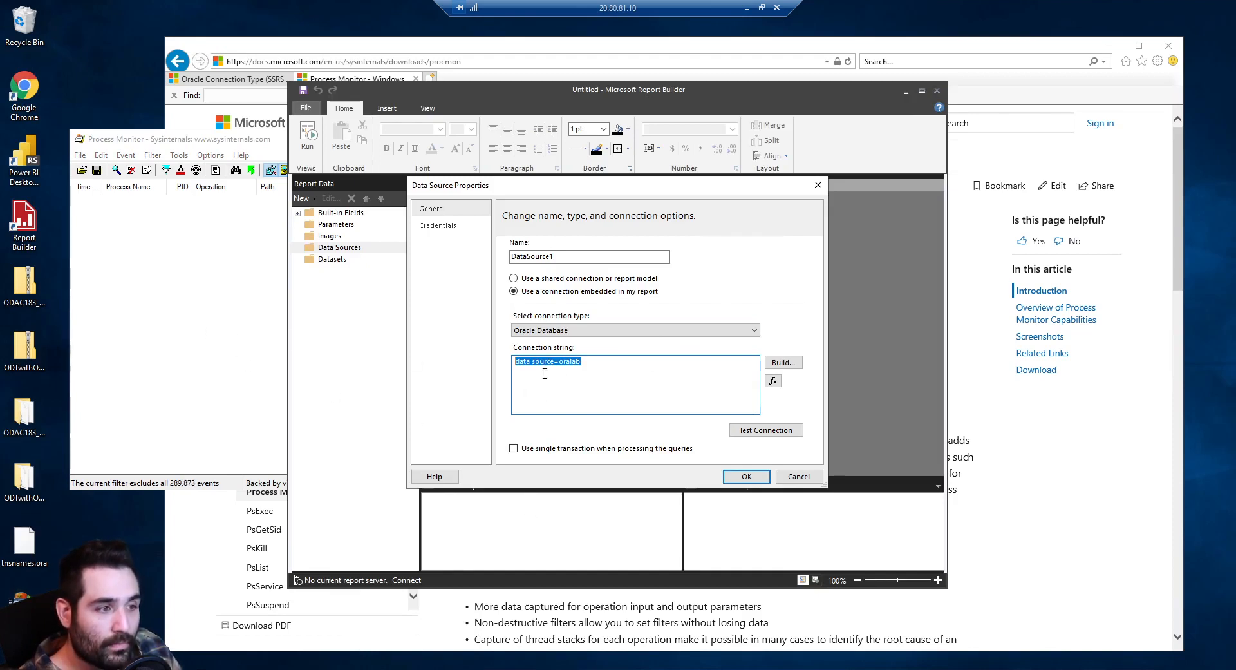
left_click(752, 437)
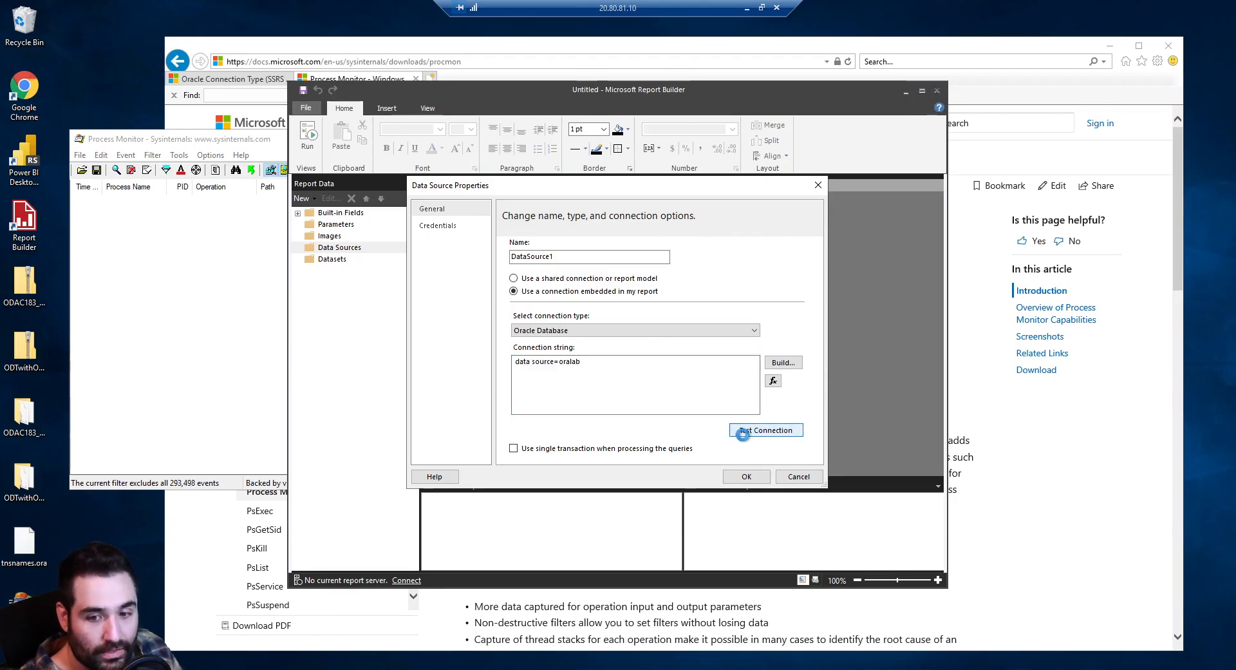
left_click(168, 373)
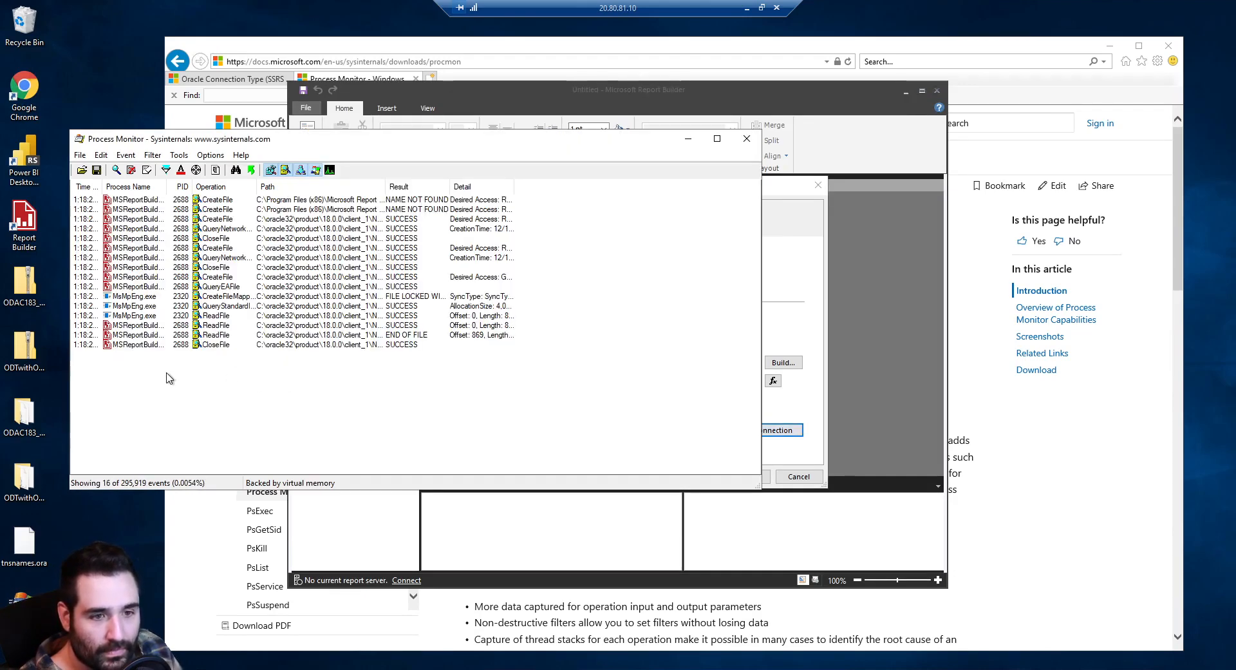
Widen the Path and Detail columns, inspect the tnsnames.ora lookups, and expand the ORA-01017 error details
double_click(385, 186)
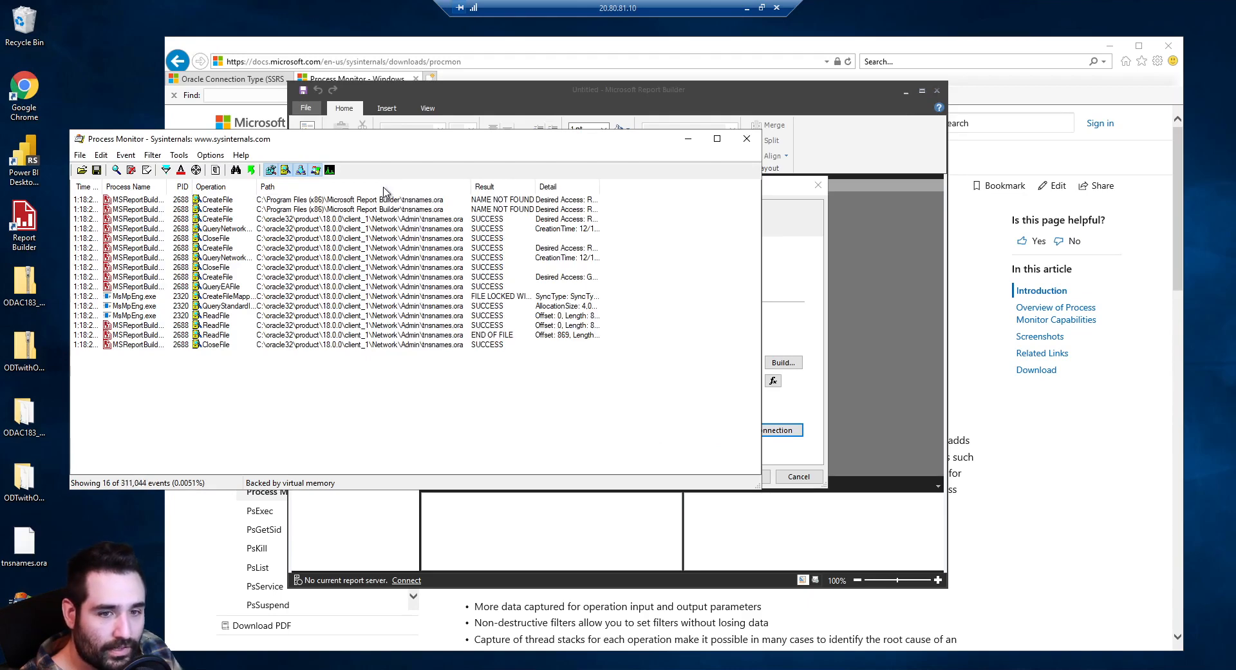
left_click(367, 200)
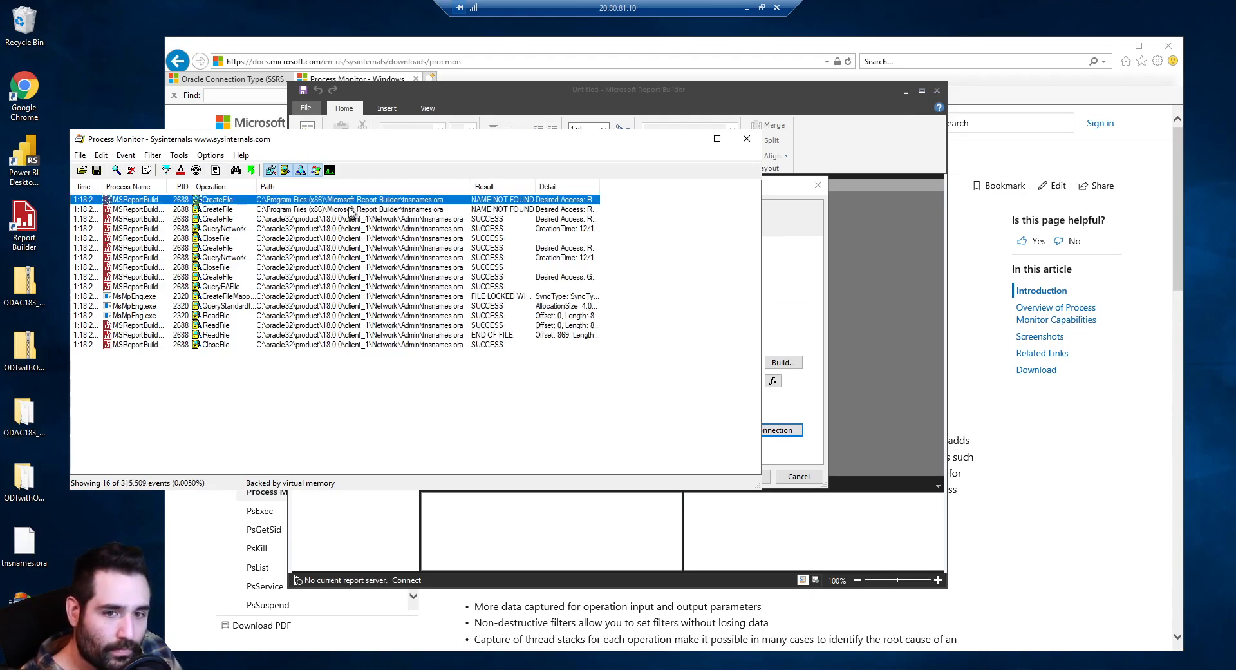
left_click(350, 209)
key("Up")
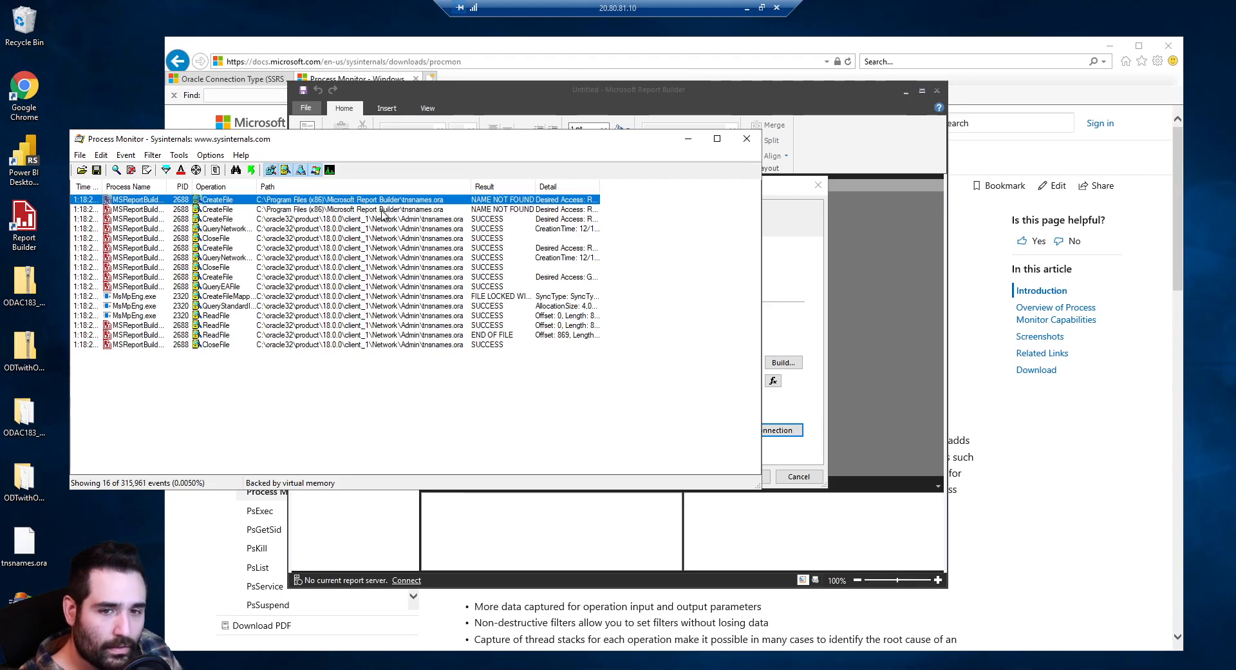
left_click(410, 210)
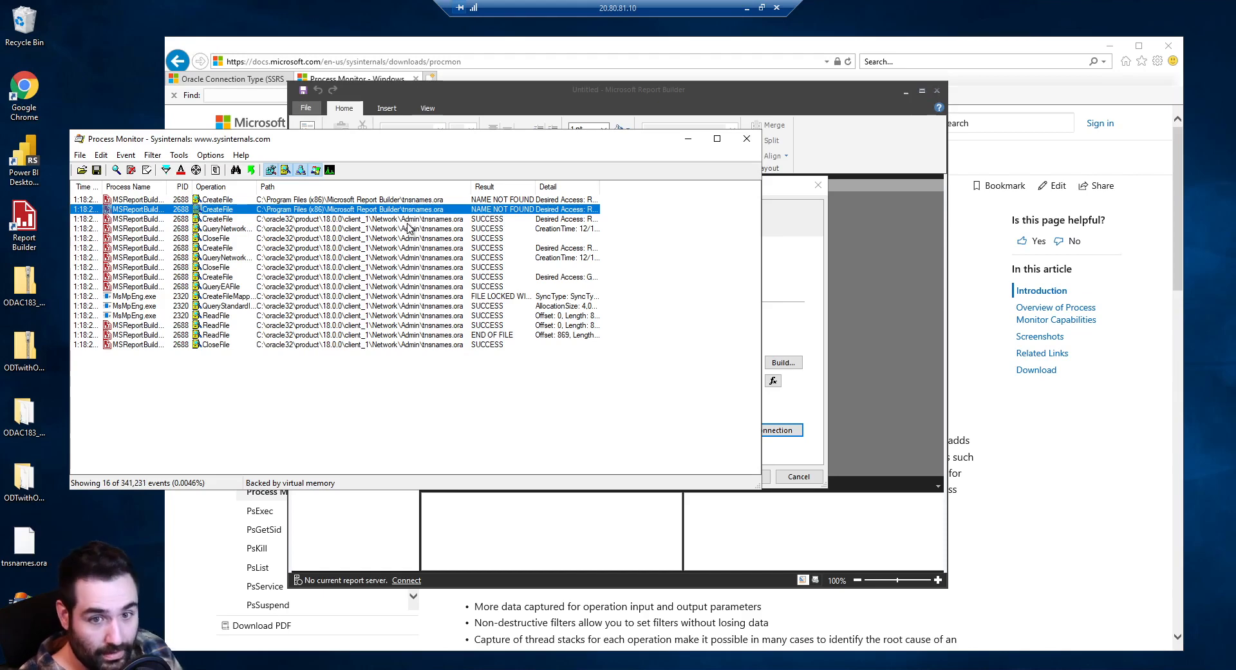
left_click(408, 222)
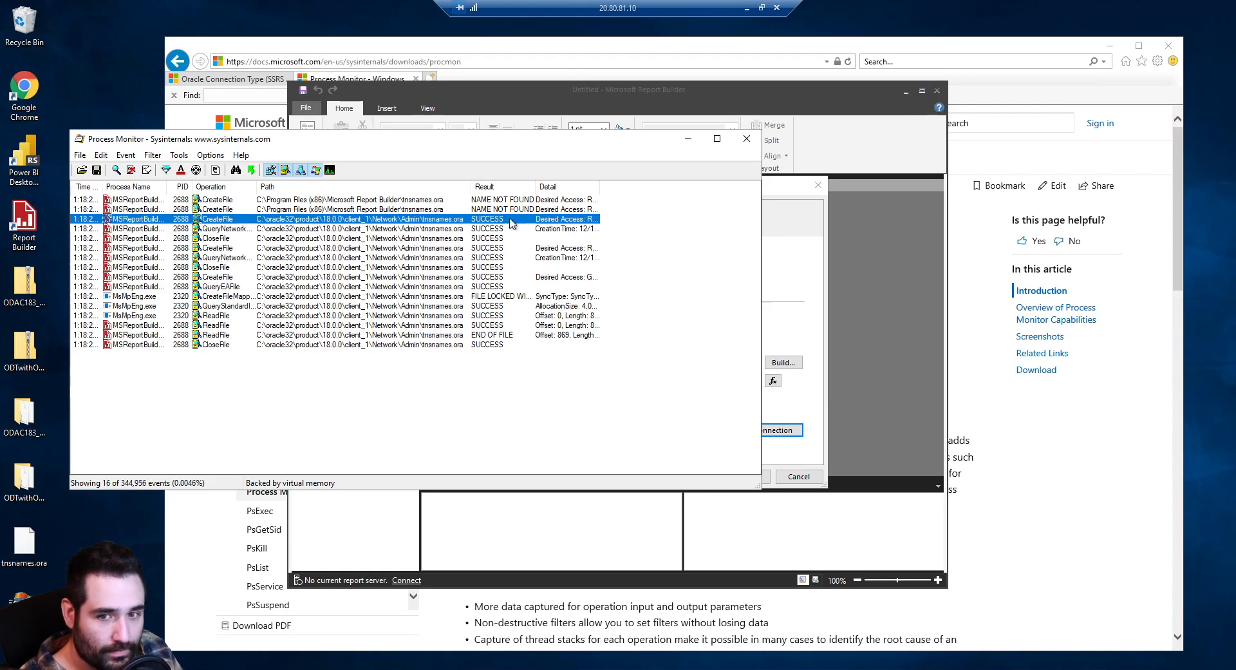
left_click_drag(599, 186, 676, 184)
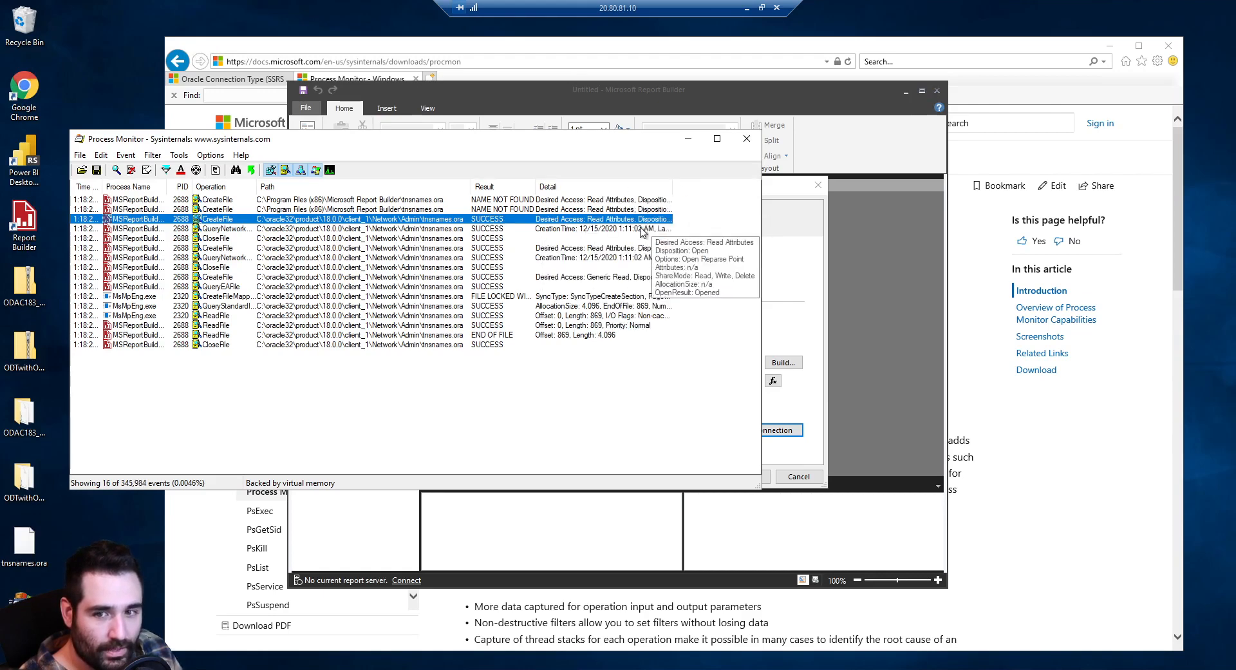
left_click(743, 348)
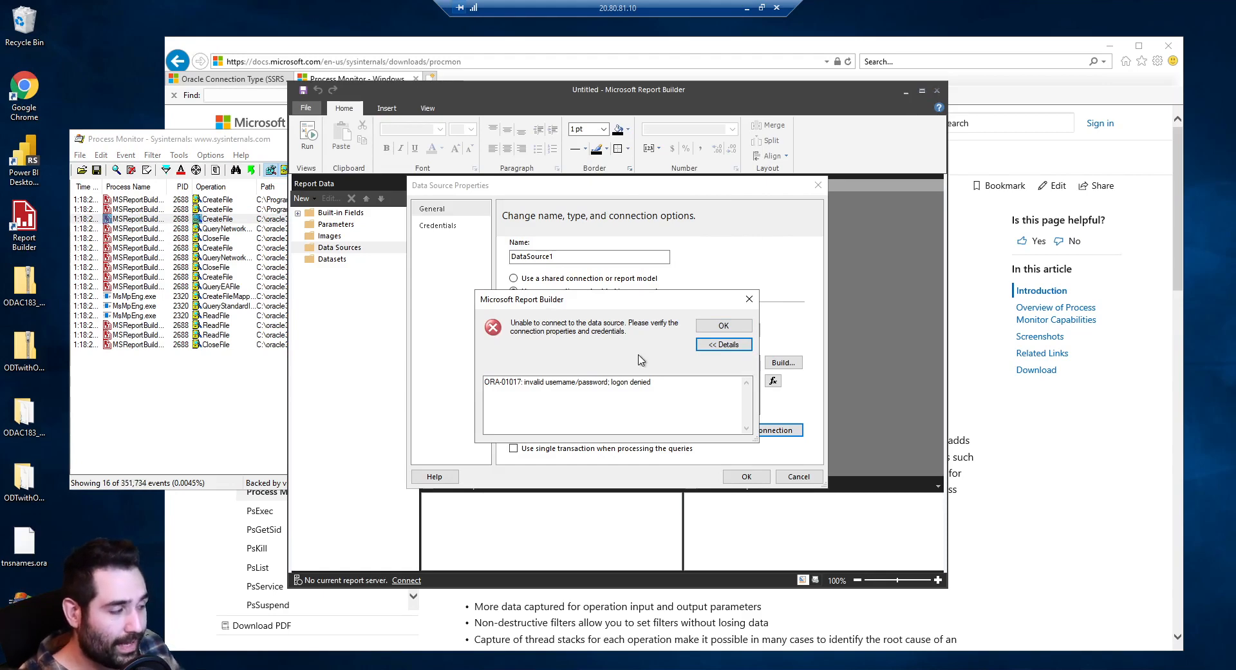
Dismiss the logon error and set DataSource1 credentials to a specific database user name and password
left_click(725, 327)
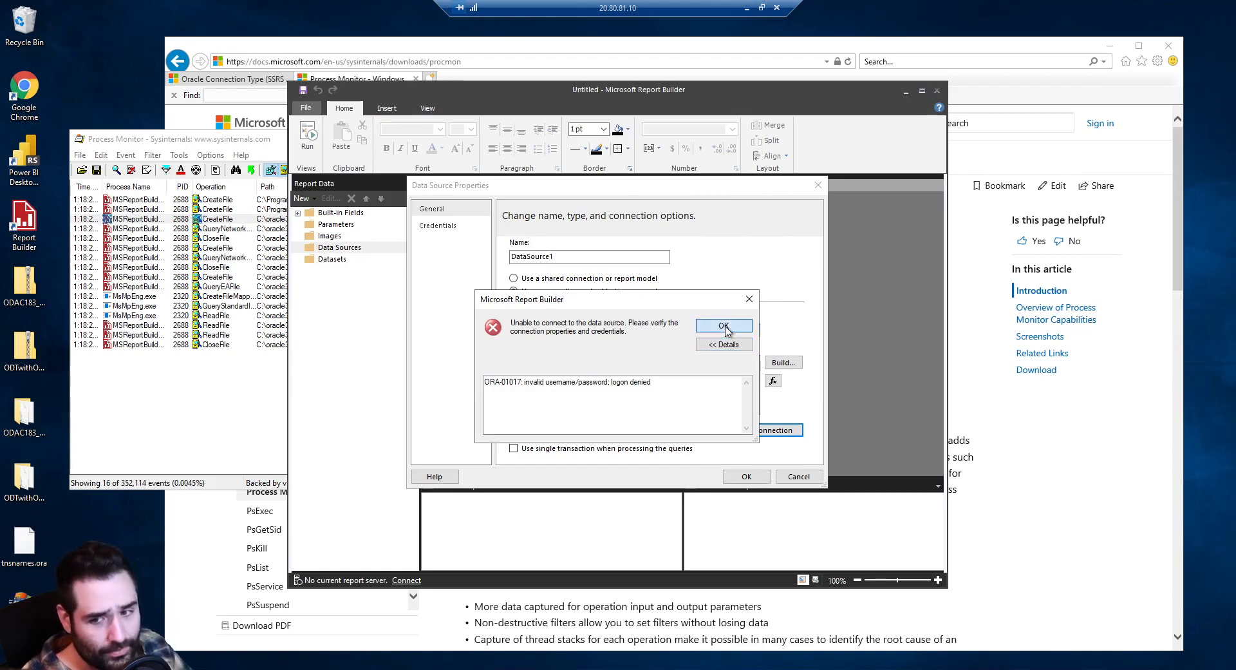
left_click(440, 225)
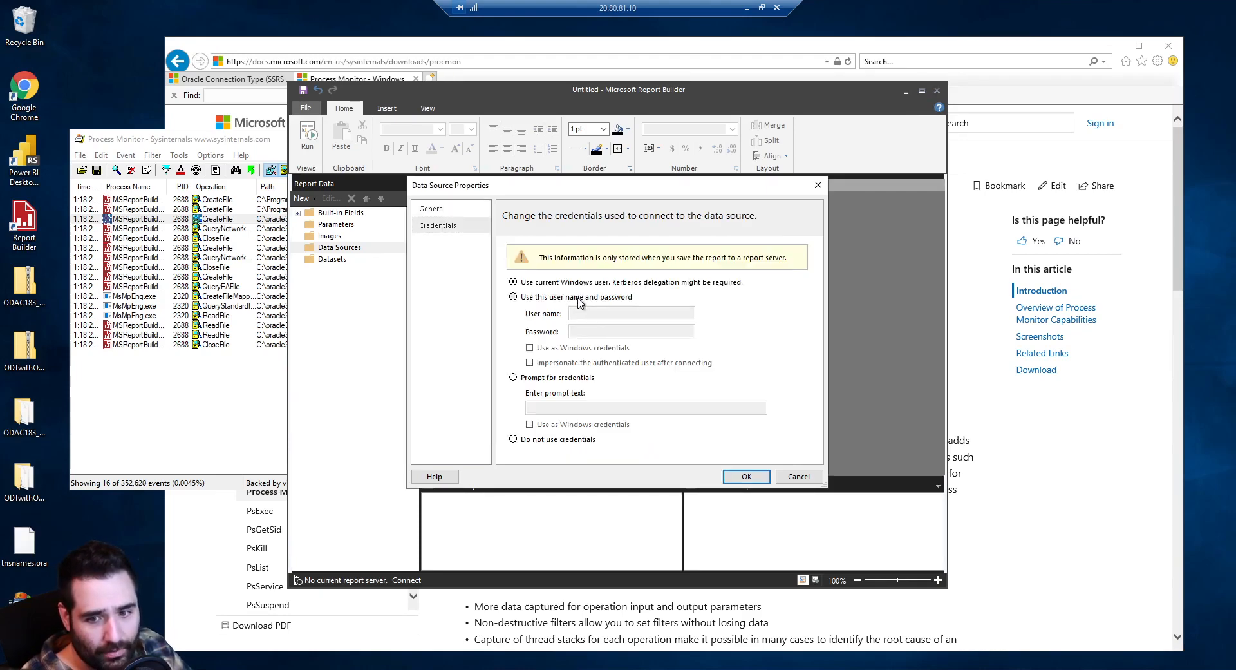
left_click(579, 297)
left_click(603, 314)
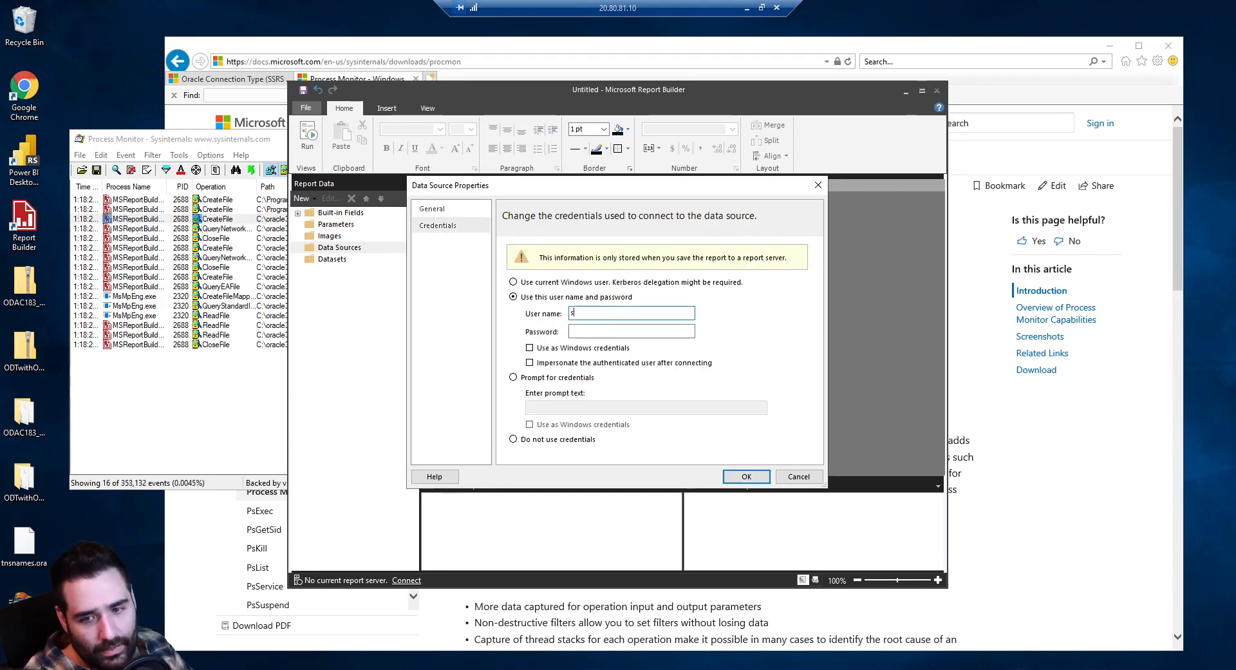
type("system")
key("Tab")
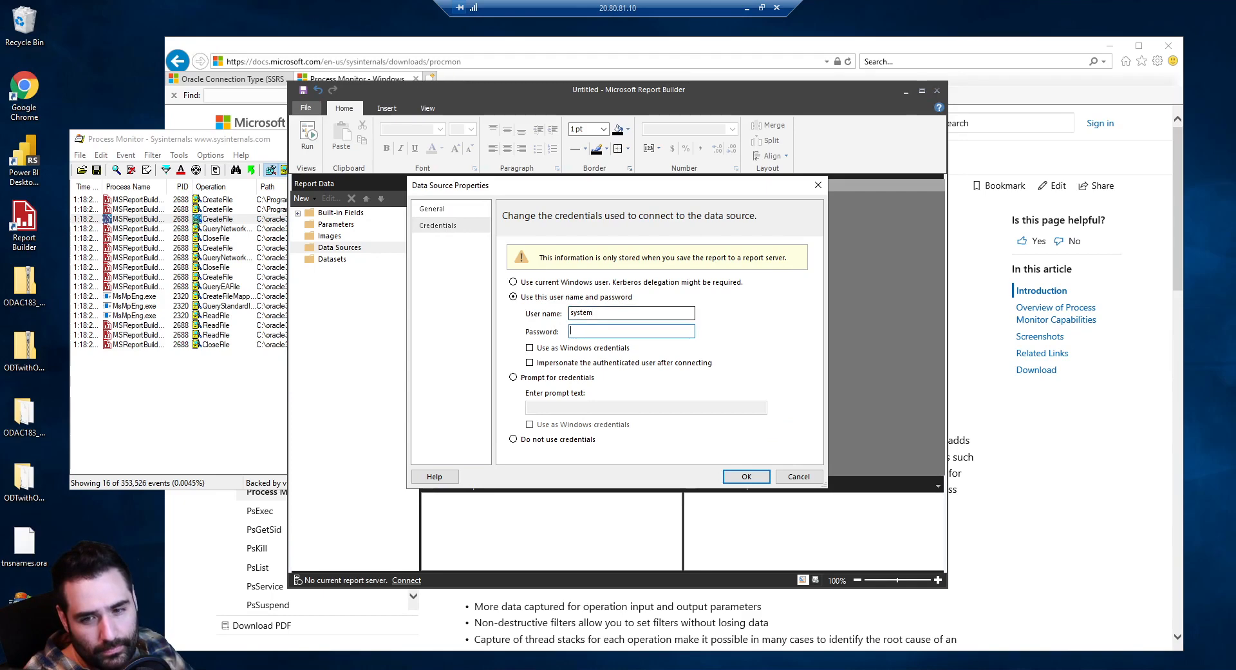
type("••••")
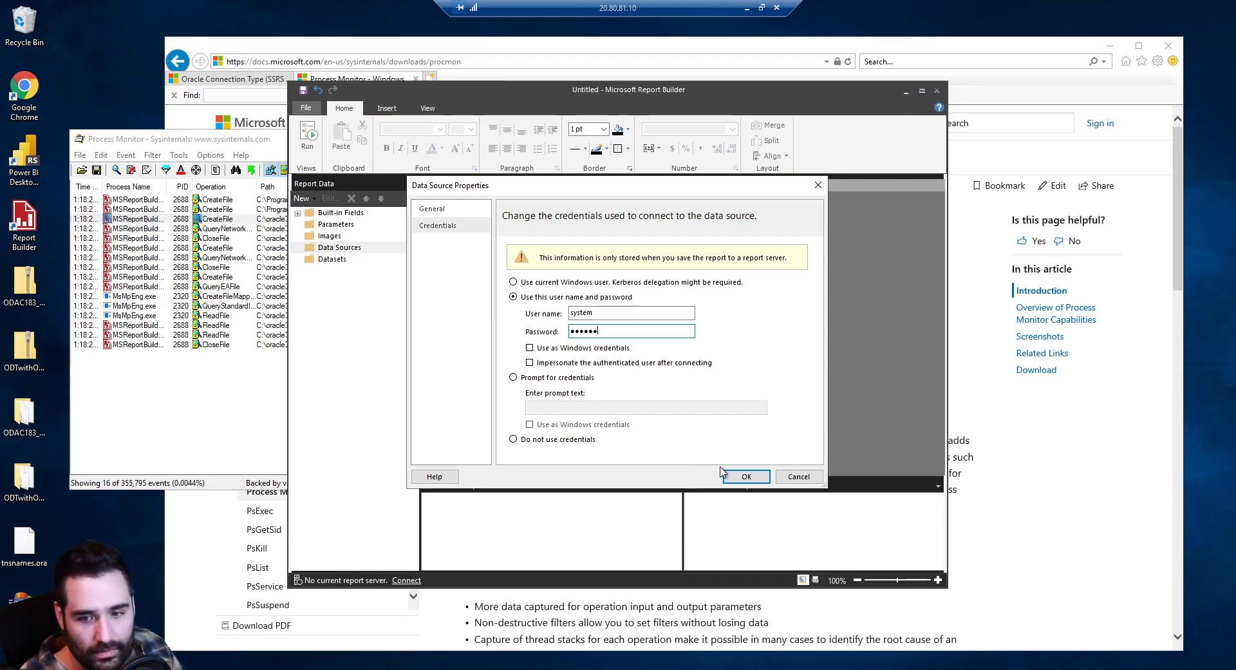
Test the Oracle connection successfully and save the DataSource1 properties
left_click(740, 477)
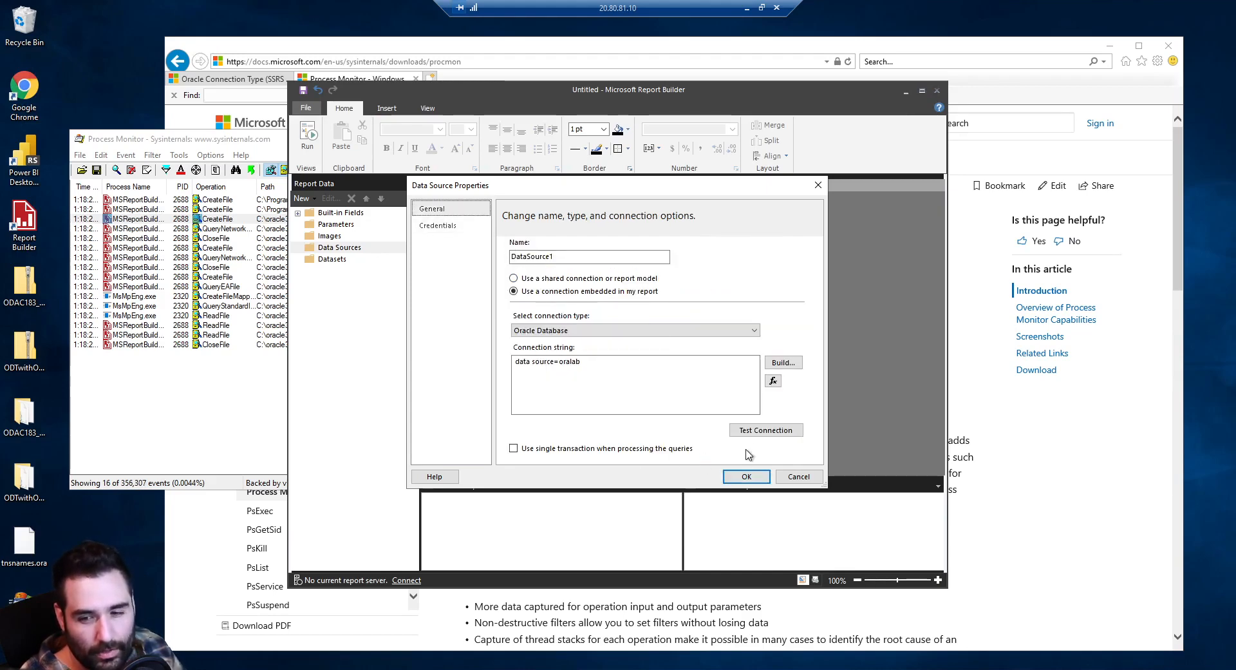
left_click(763, 430)
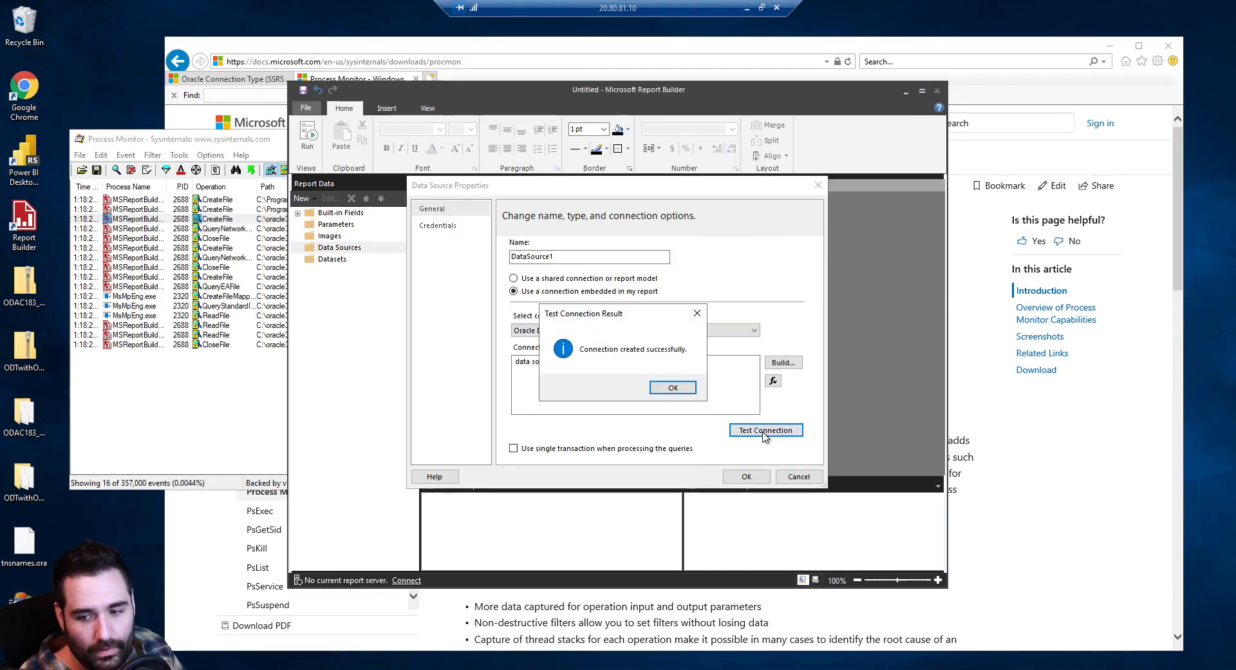
left_click(674, 389)
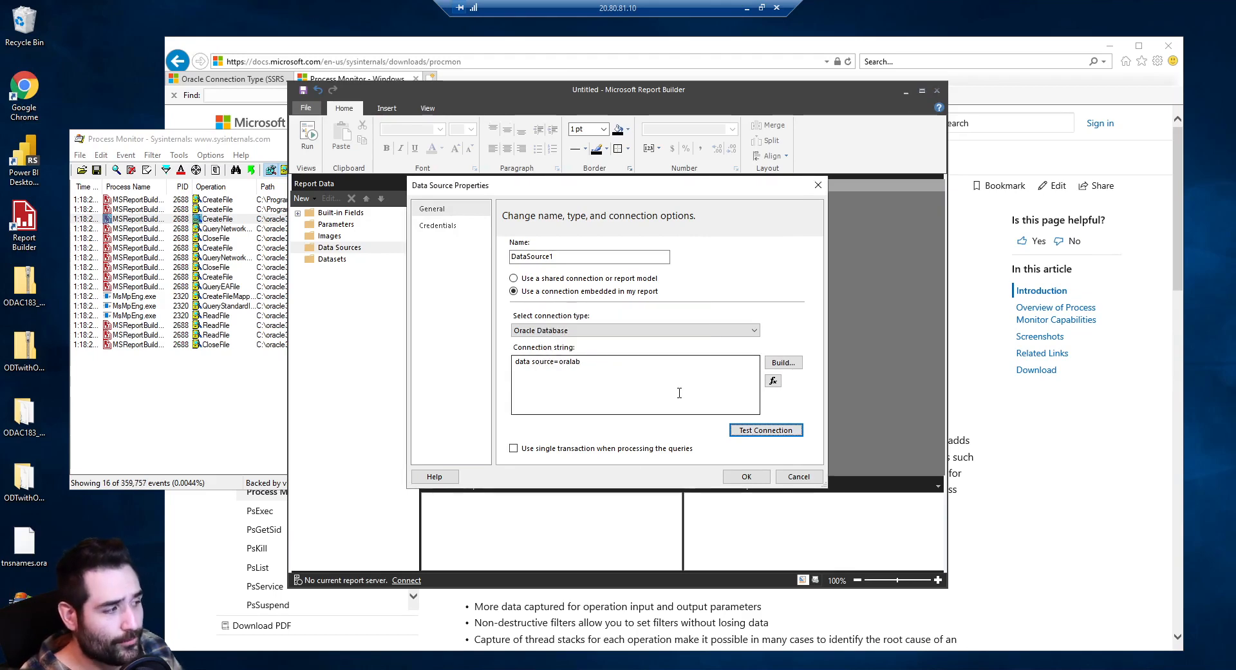
left_click(747, 476)
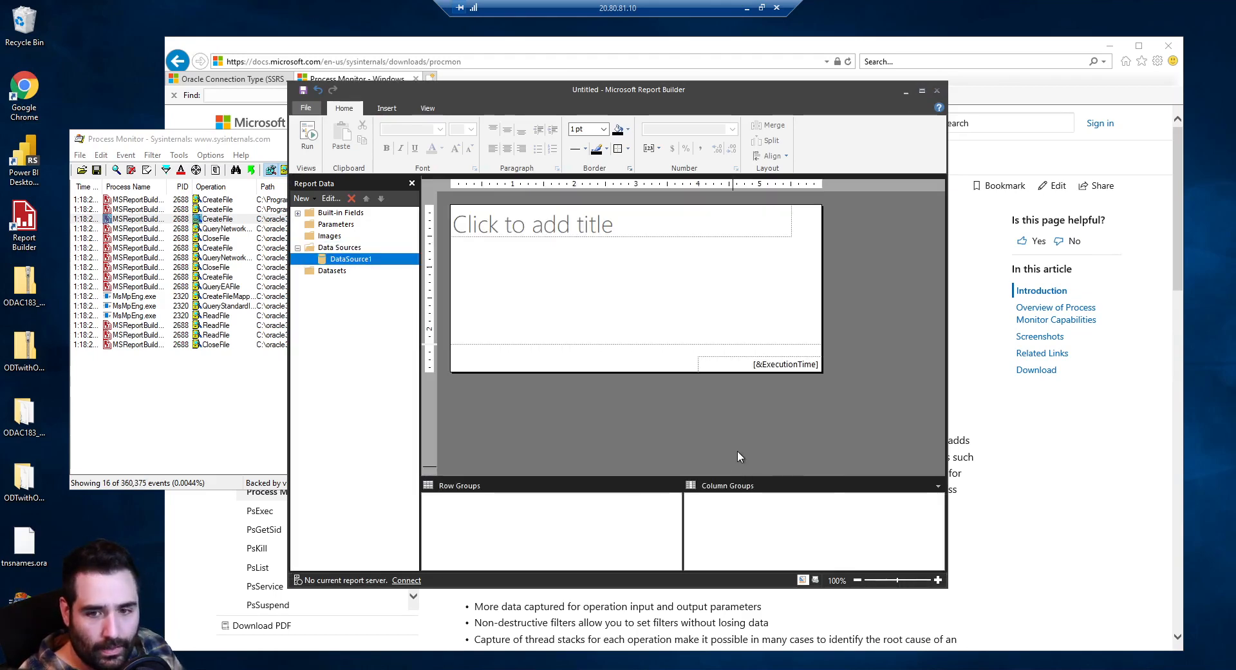
Close Report Builder without saving the report, then close Process Monitor
left_click(937, 92)
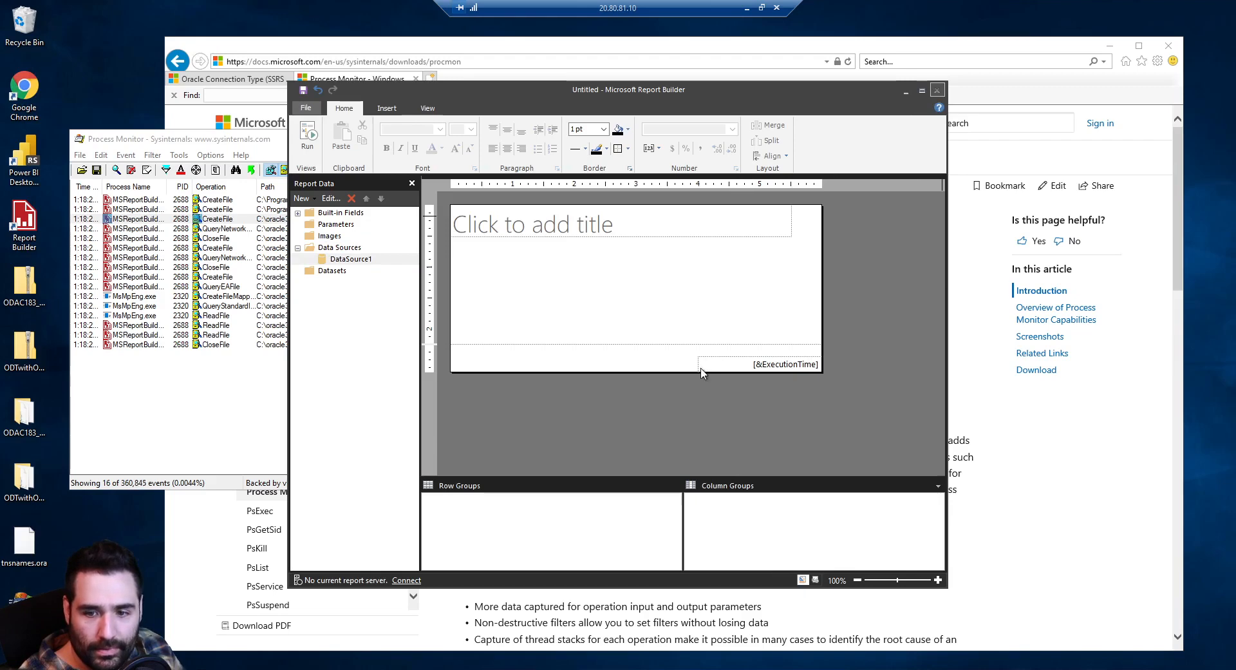
left_click(640, 389)
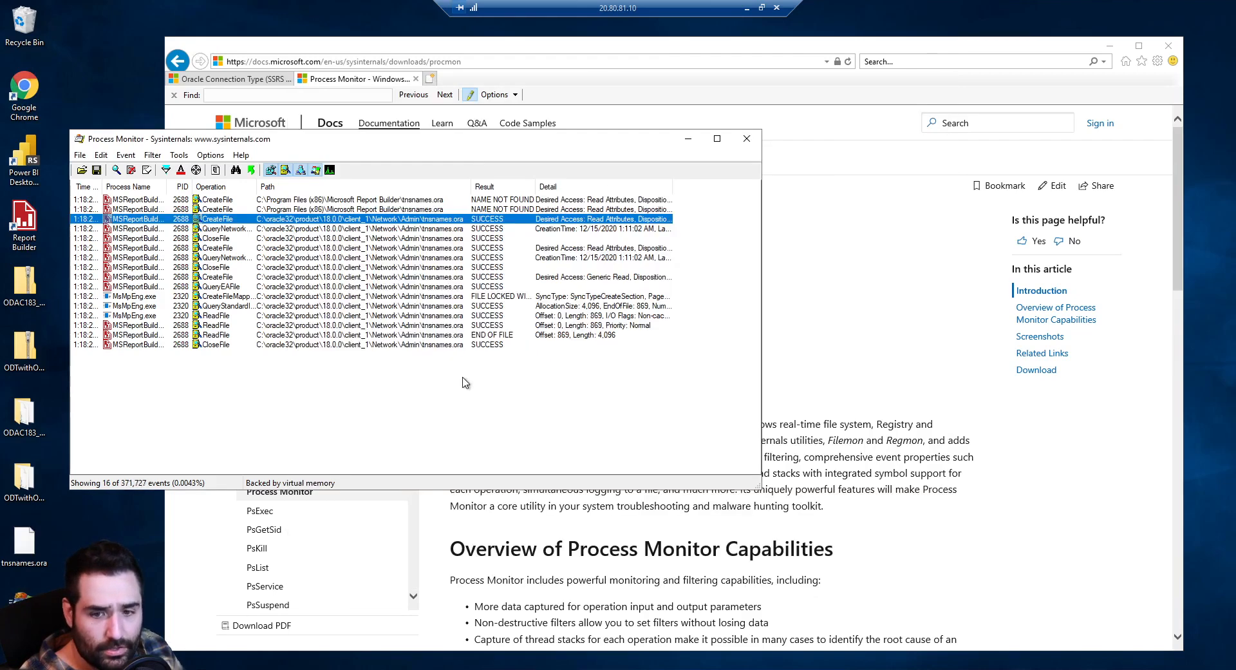
left_click(488, 370)
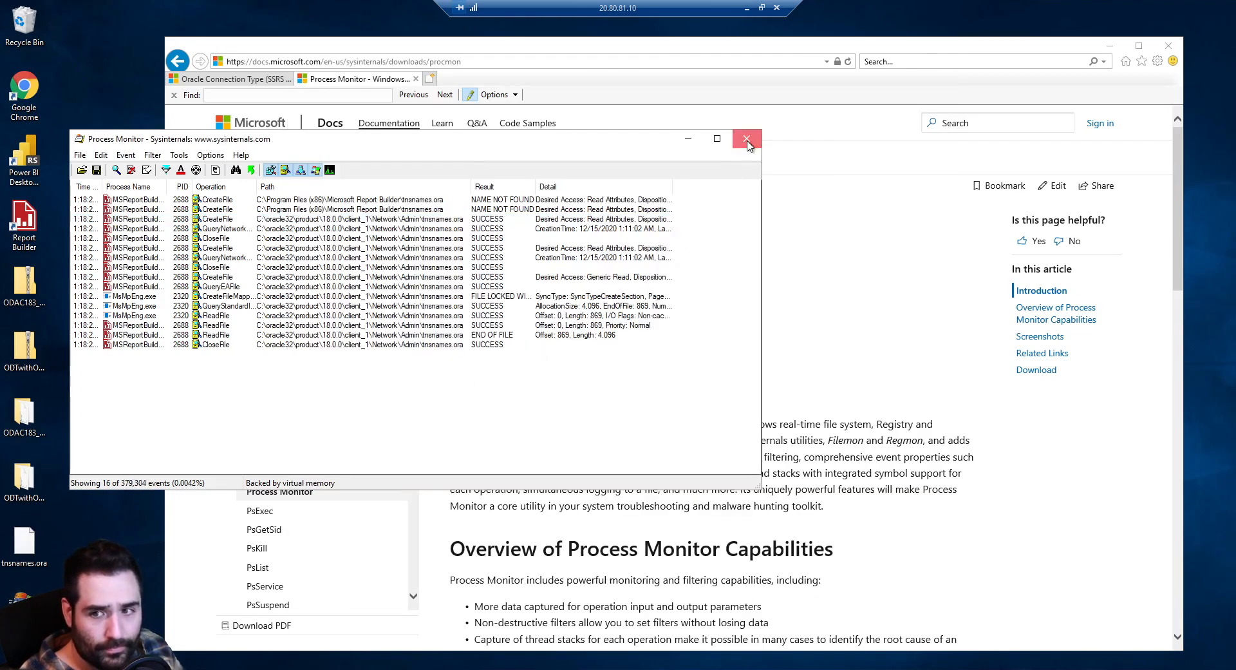
left_click(746, 138)
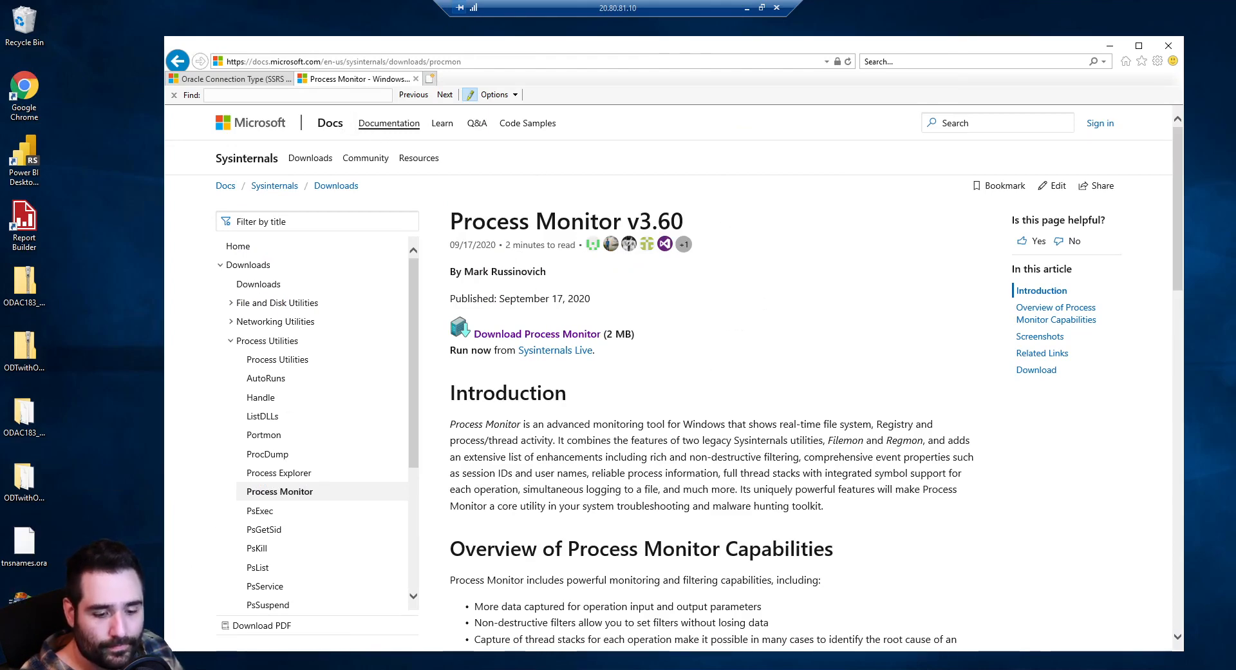
Connect Report Server Configuration Manager to PBIRS and open the Reports web portal URL
left_click(270, 668)
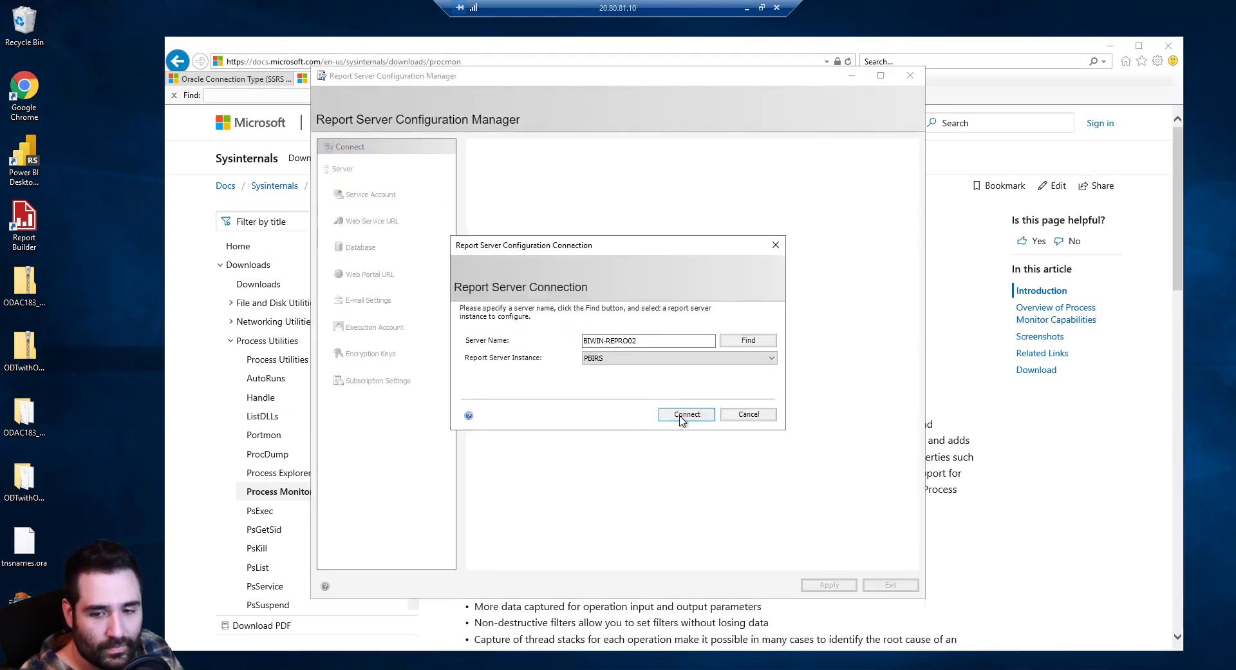
left_click(682, 417)
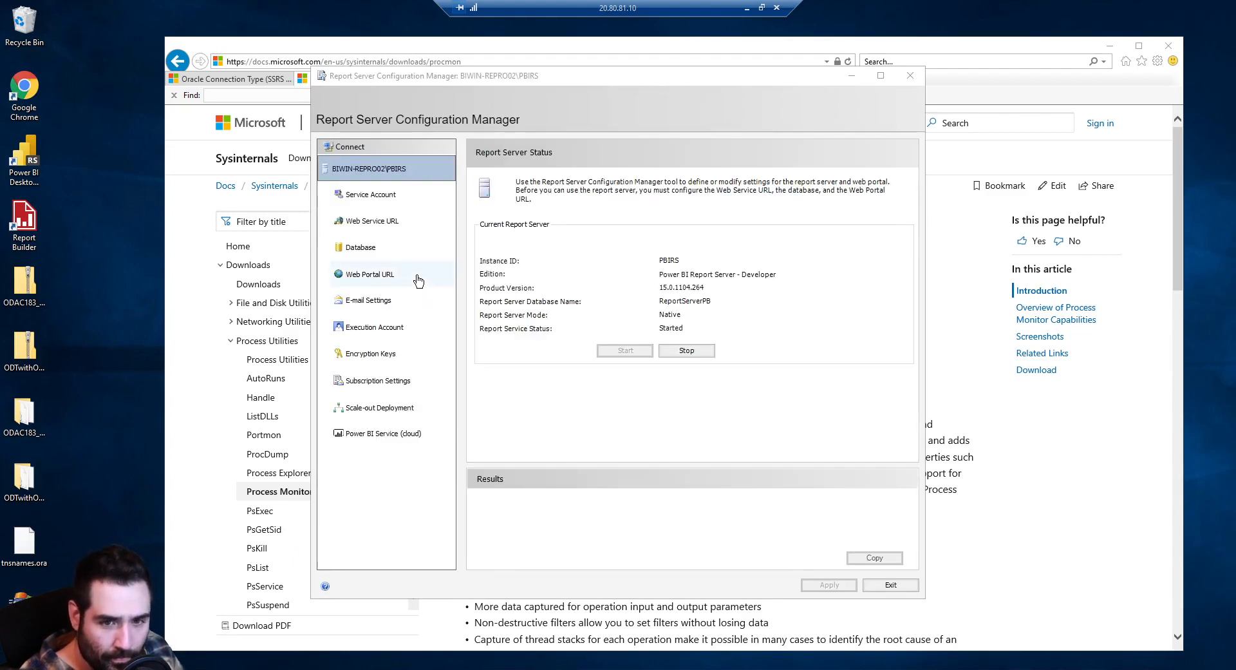
left_click(417, 279)
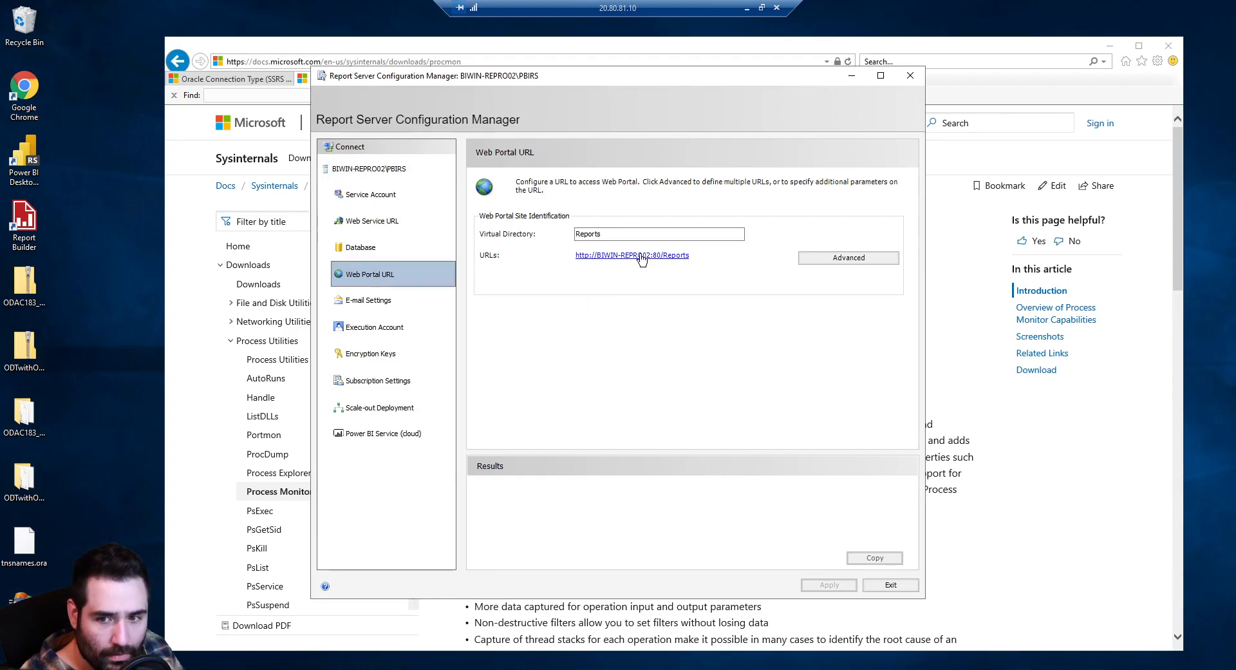
left_click(639, 261)
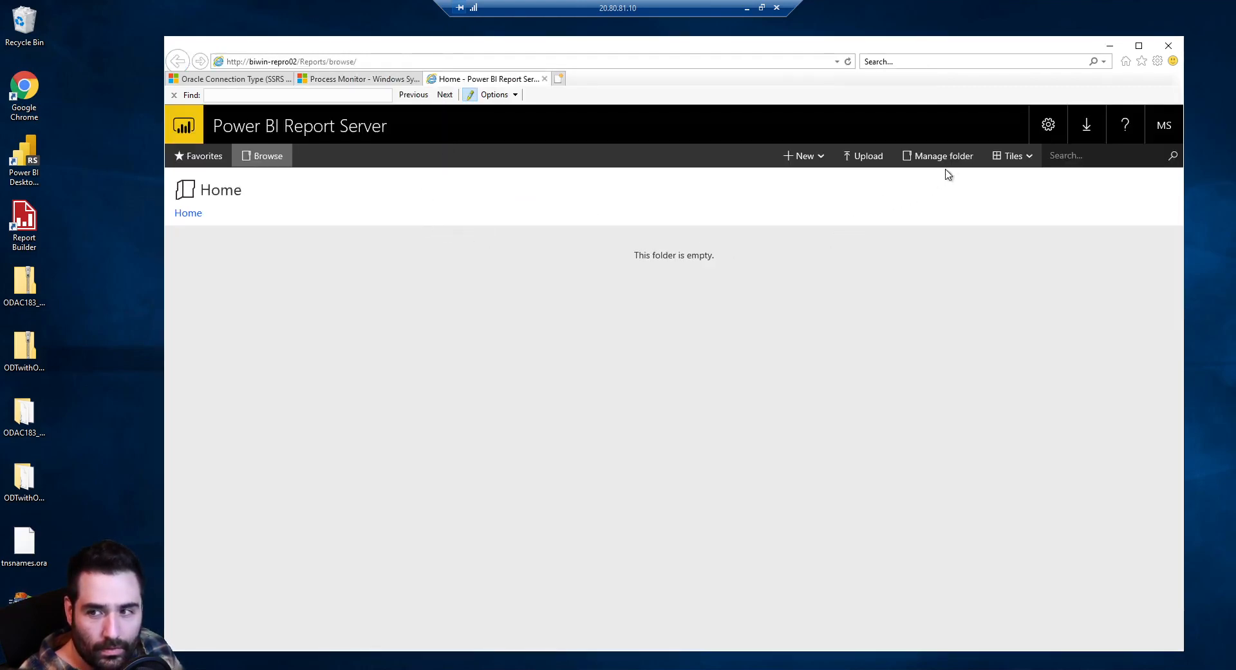
Create a New Data Source in the Home folder, review its Credentials options, then bring Notepad forward
left_click(823, 162)
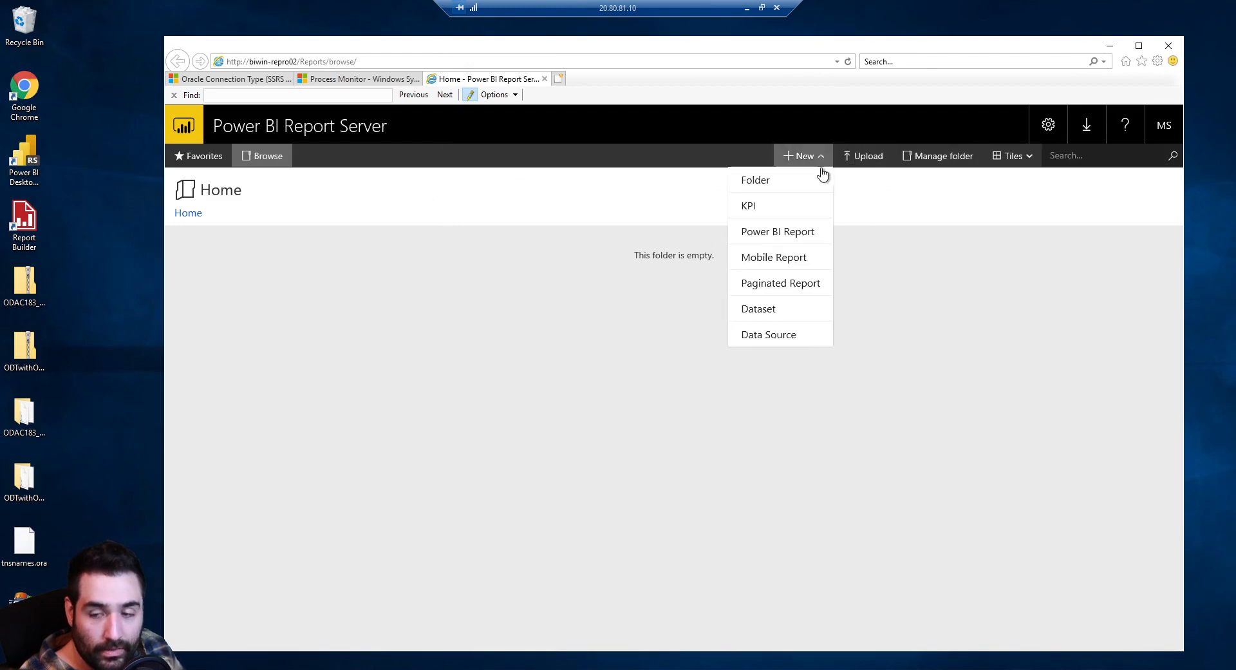
left_click(773, 338)
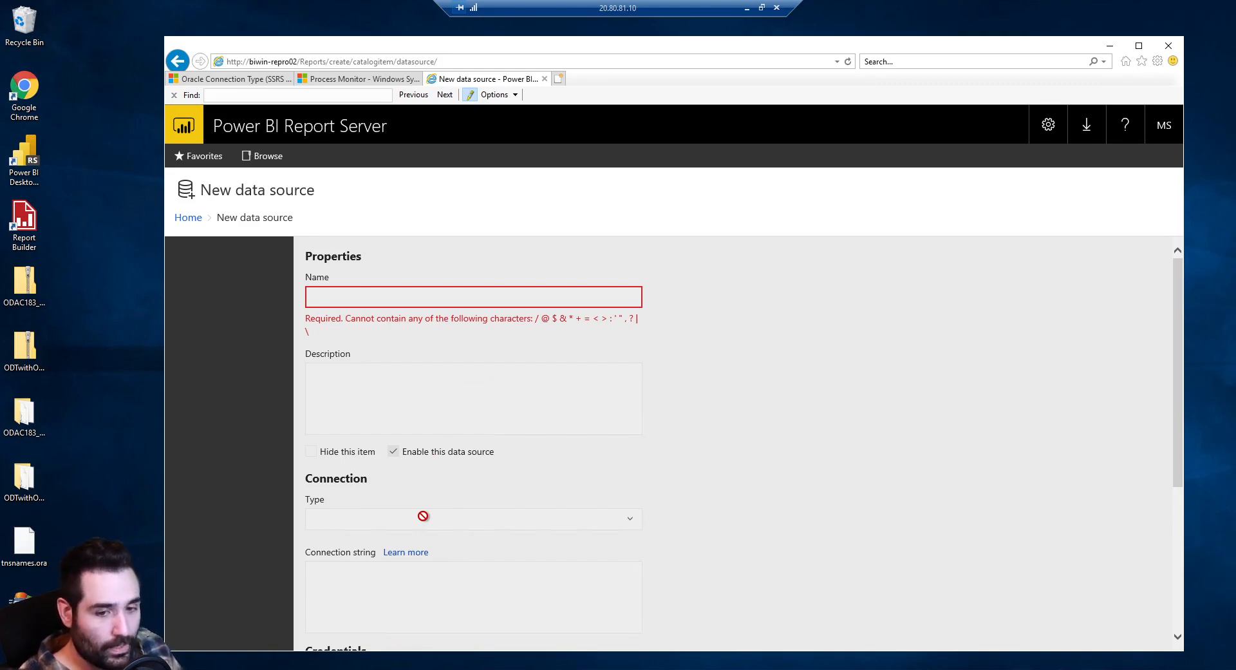
scroll(450, 509, "down", 4)
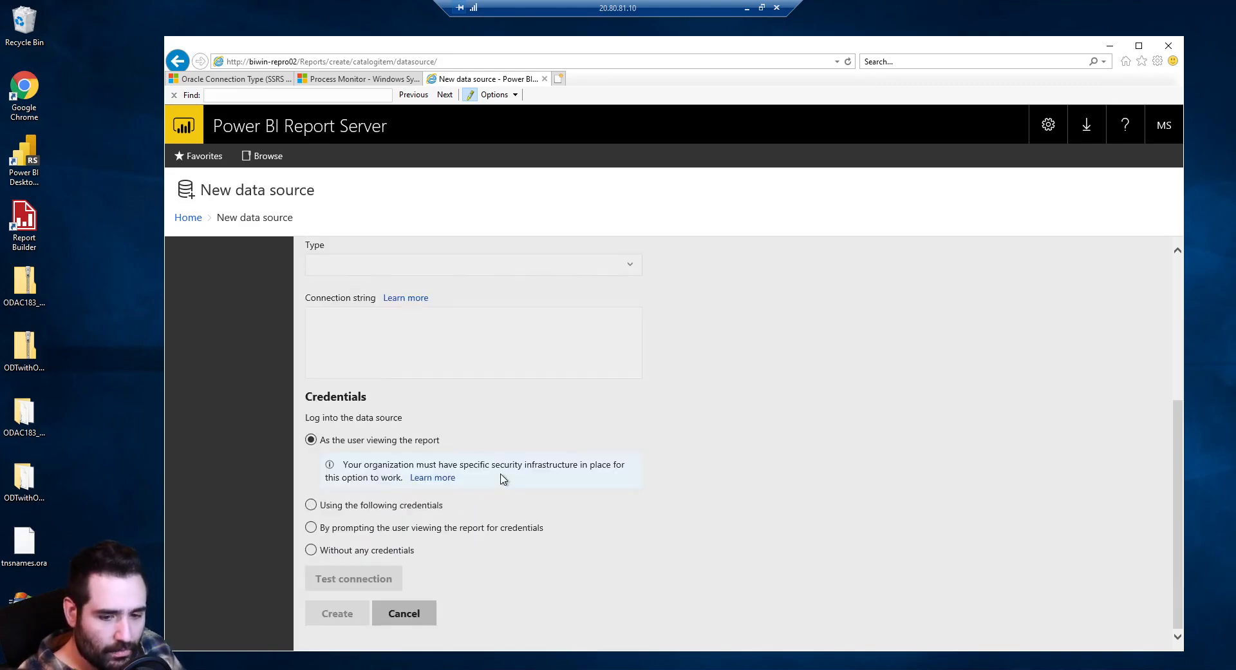
scroll(503, 479, "up", 4)
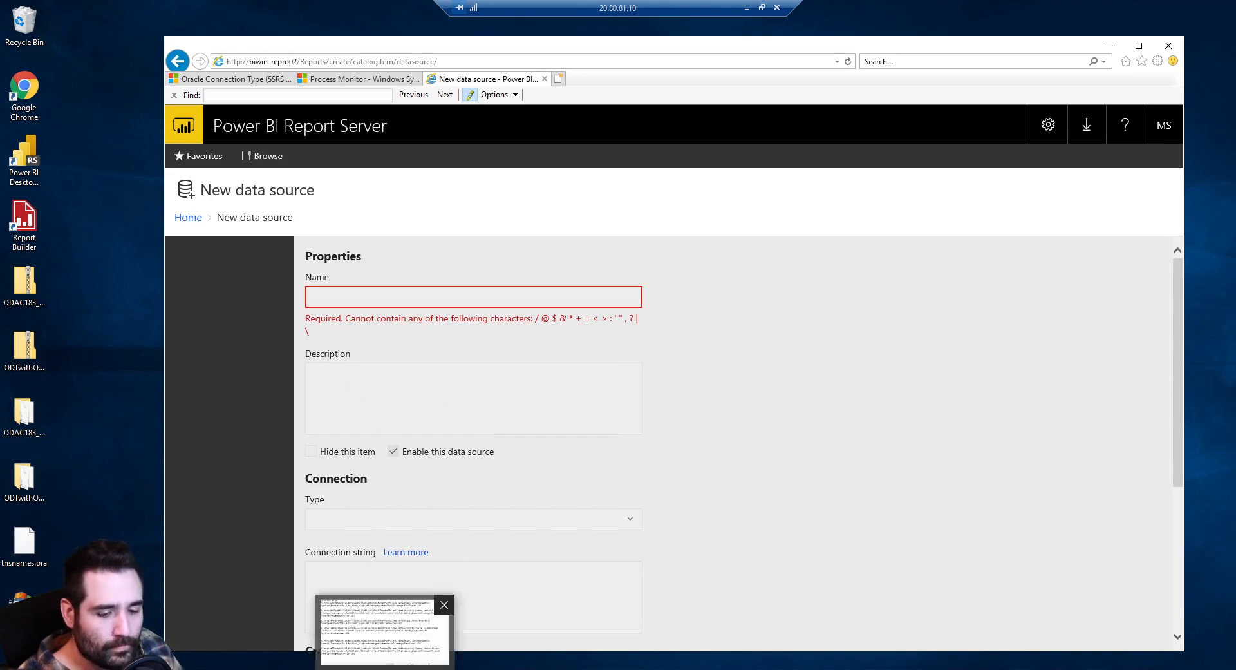
left_click(385, 669)
right_click(385, 669)
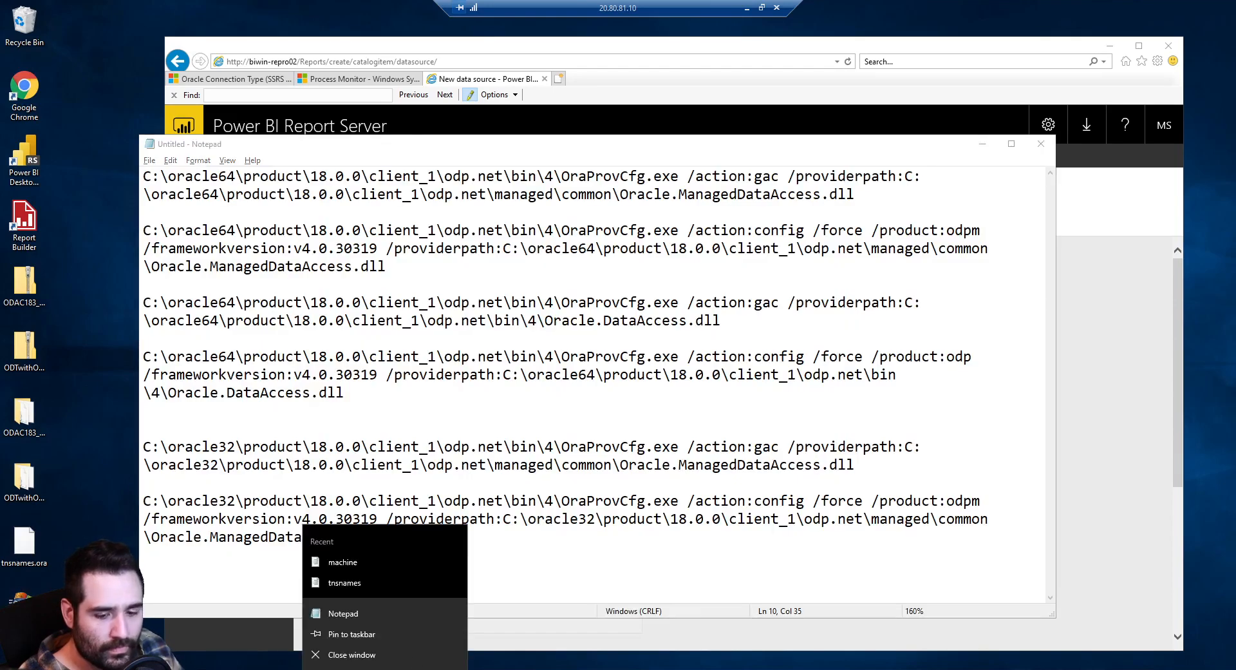
Close Notepad without saving and open a File Explorer window on This PC
left_click(416, 656)
left_click(650, 352)
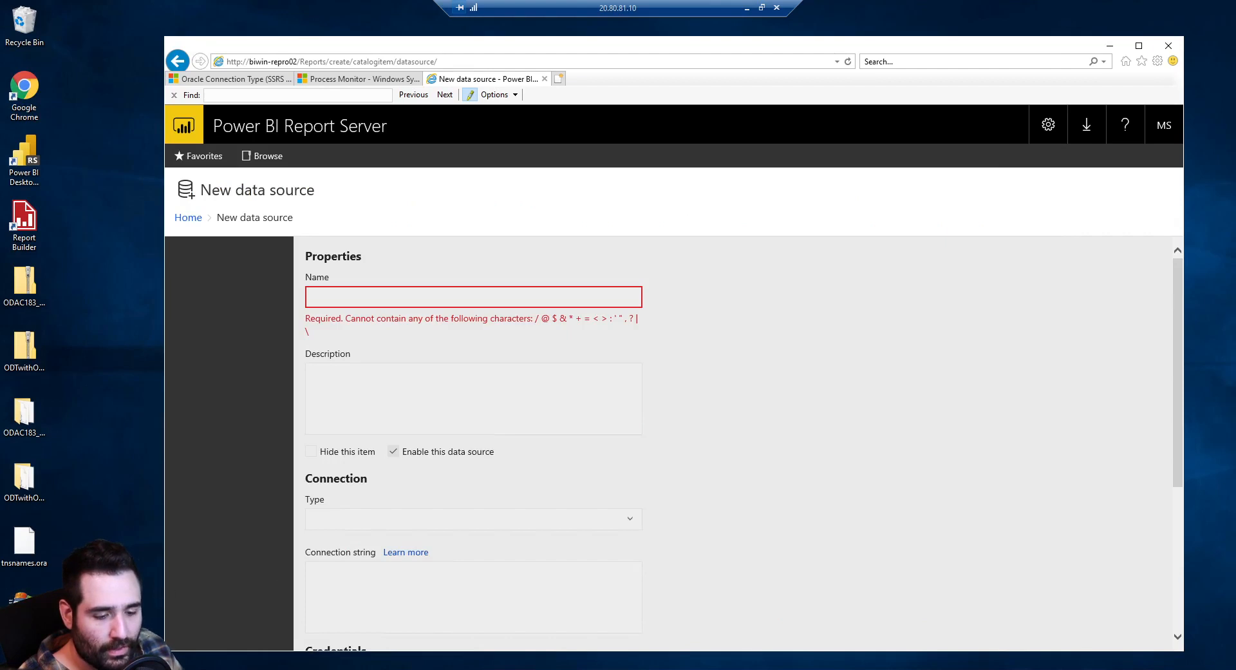
key("super+e")
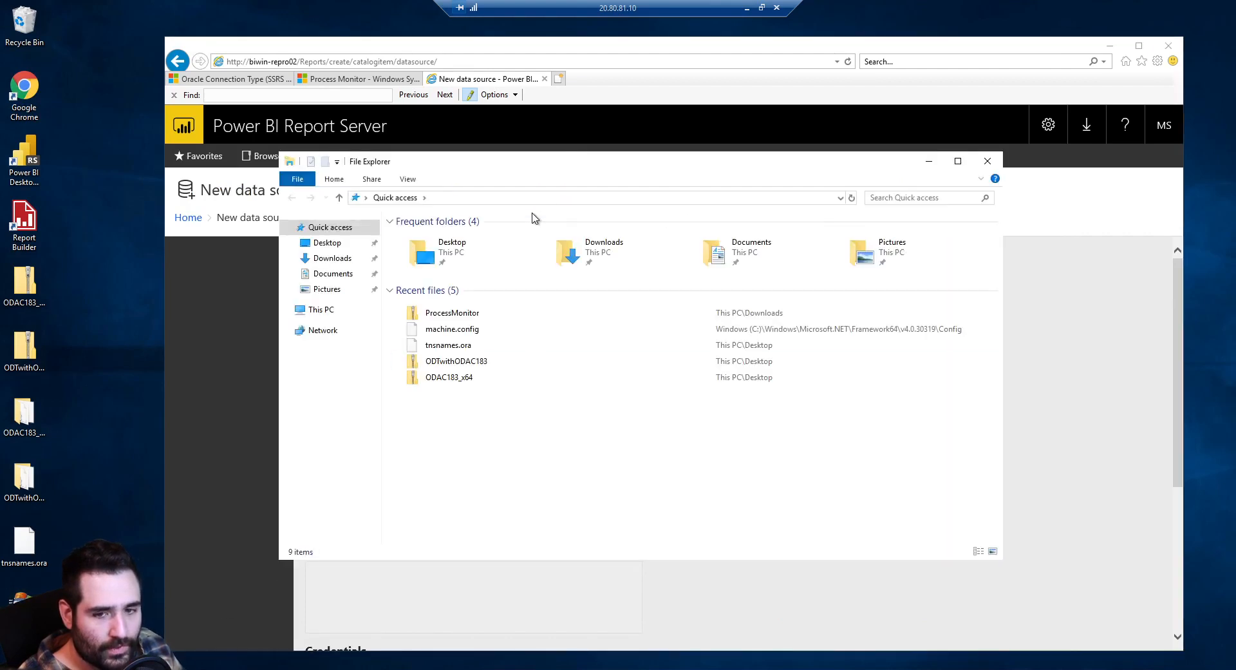
left_click(325, 312)
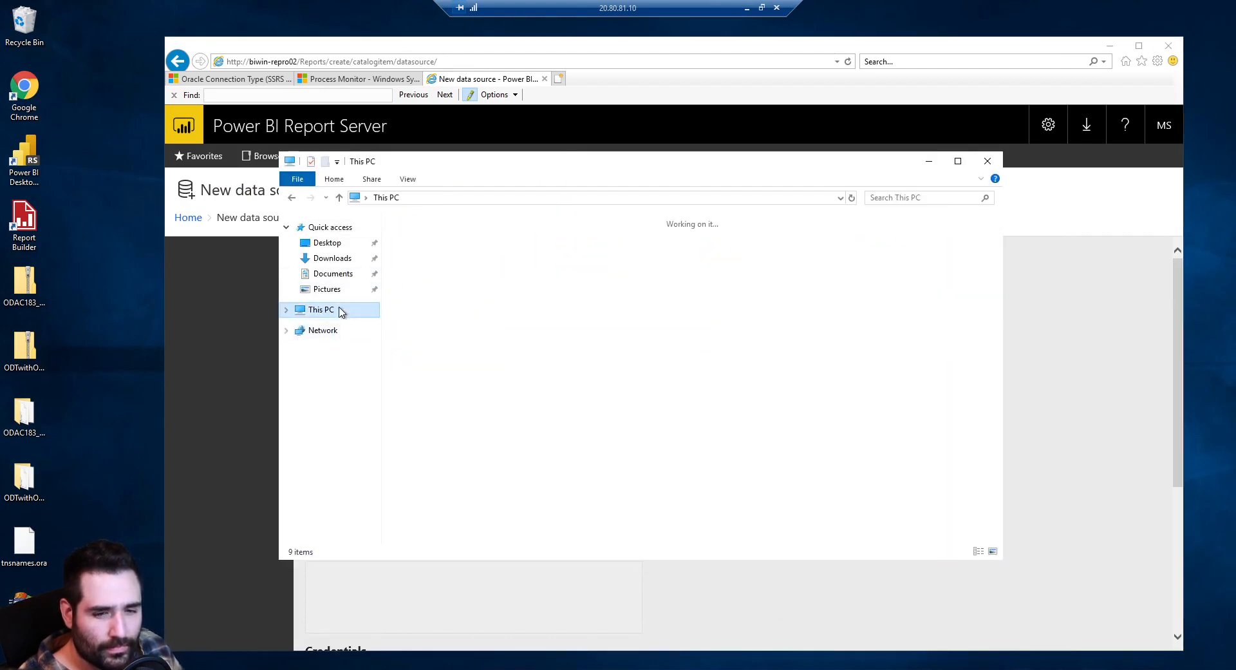
left_click_drag(491, 170, 272, 258)
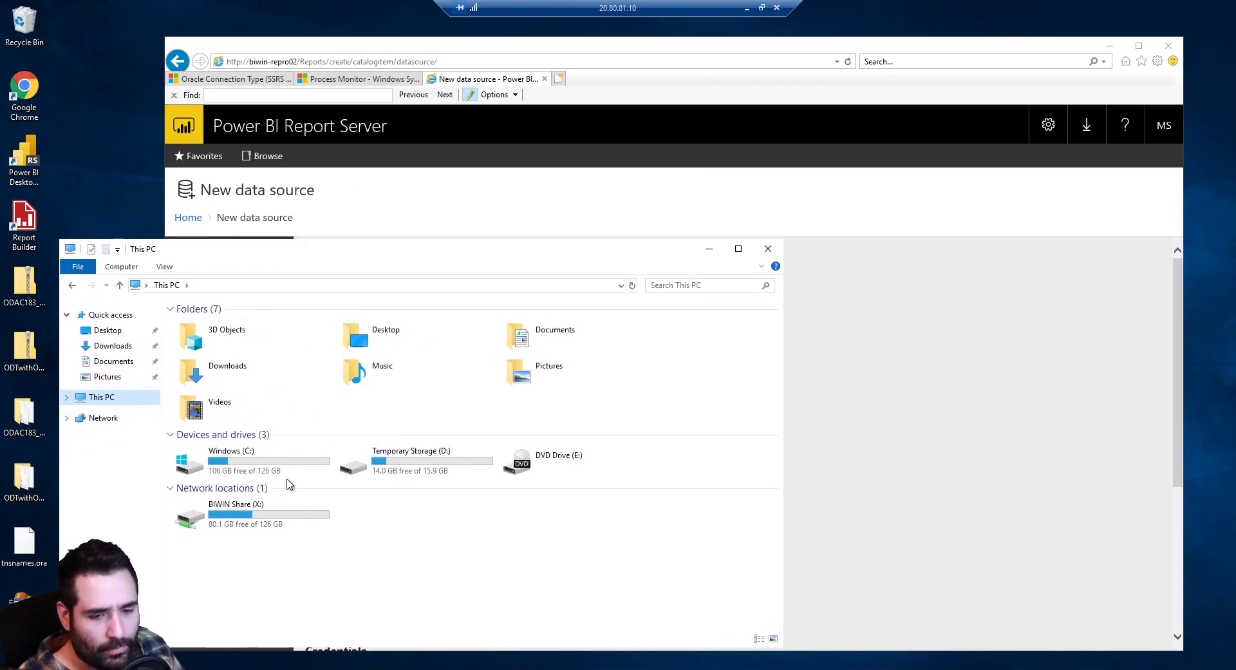
Browse C:\Program Files\Microsoft Power BI Report Server\PBIRS\ReportServer and select rsreportserver.config
left_click(293, 461)
double_click(292, 461)
double_click(238, 402)
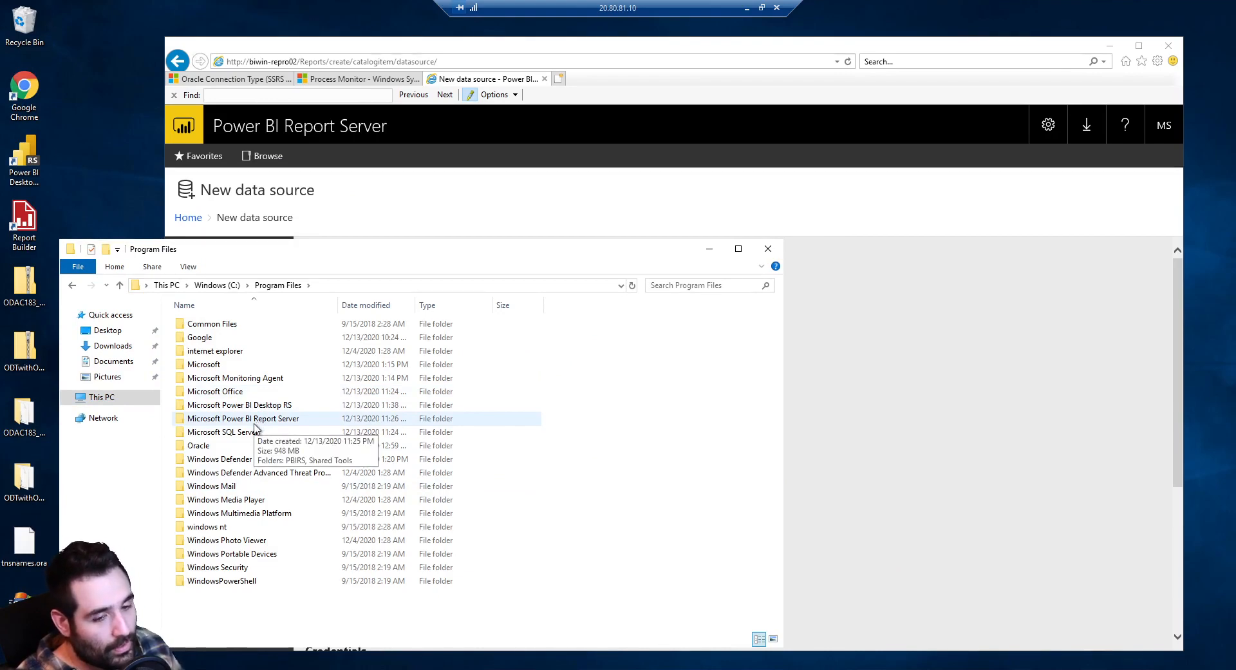
double_click(255, 422)
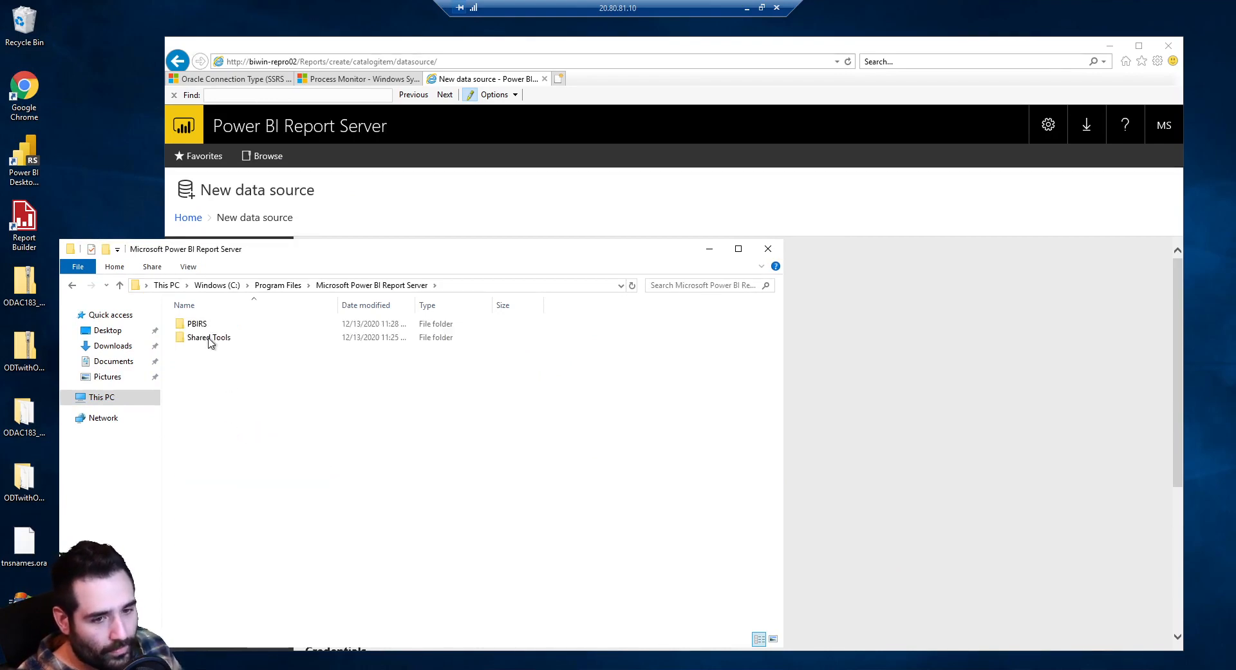
double_click(216, 326)
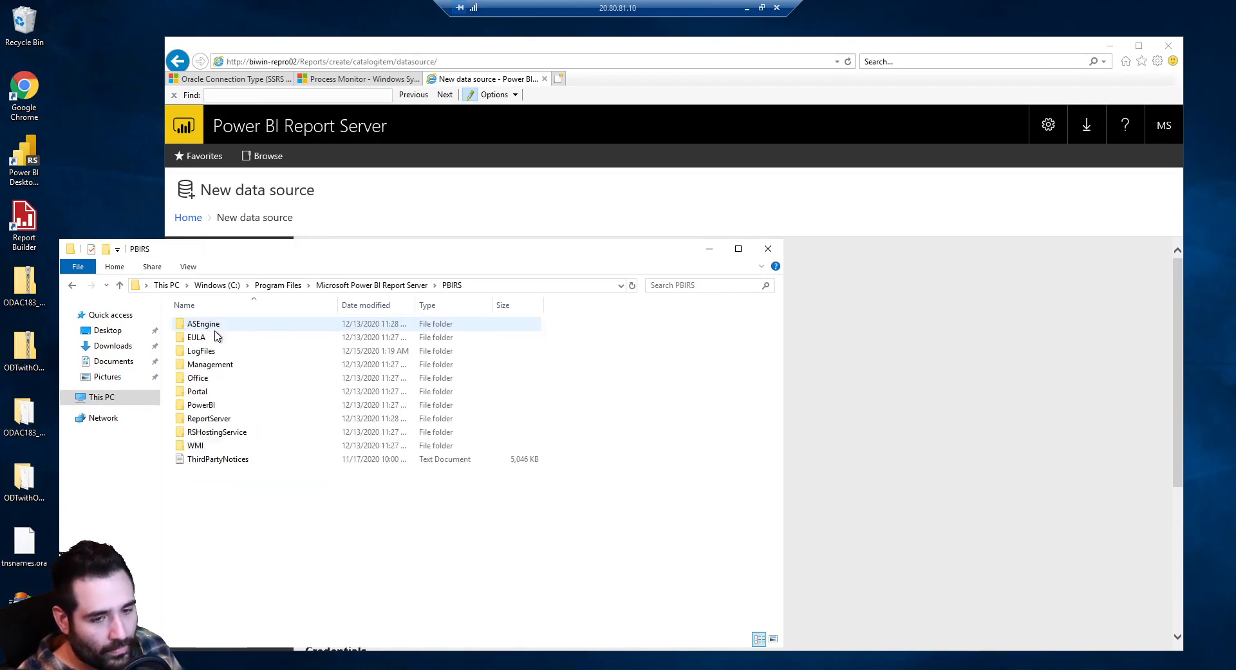
double_click(236, 420)
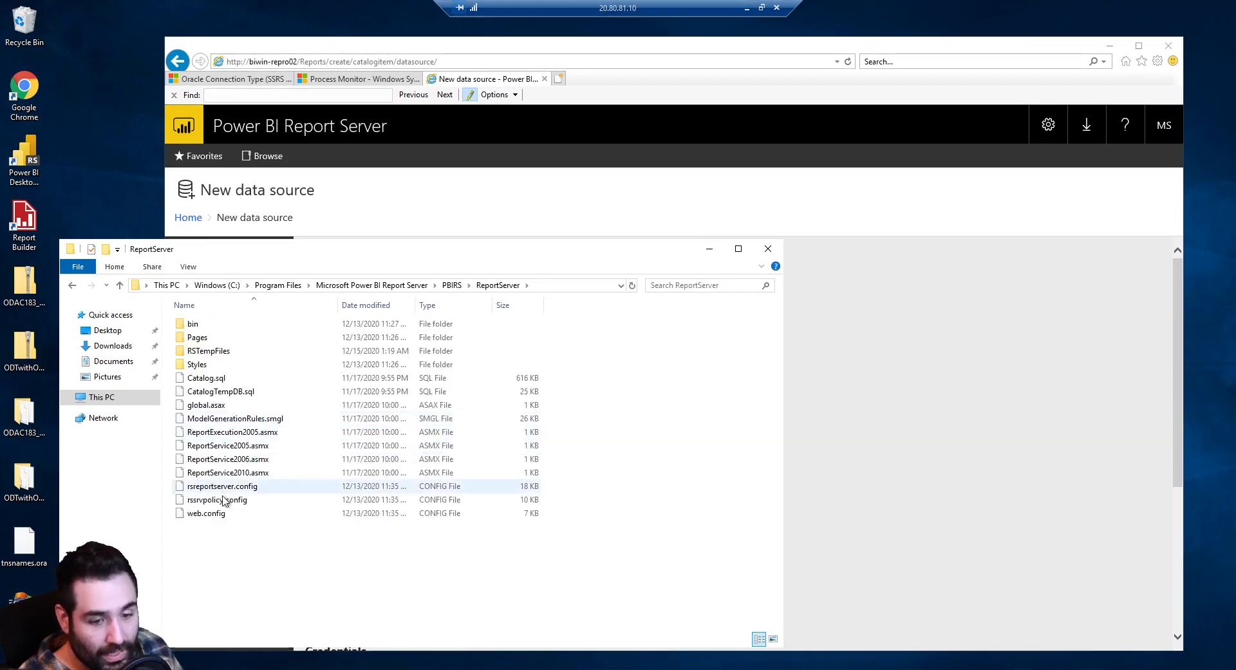
left_click(231, 491)
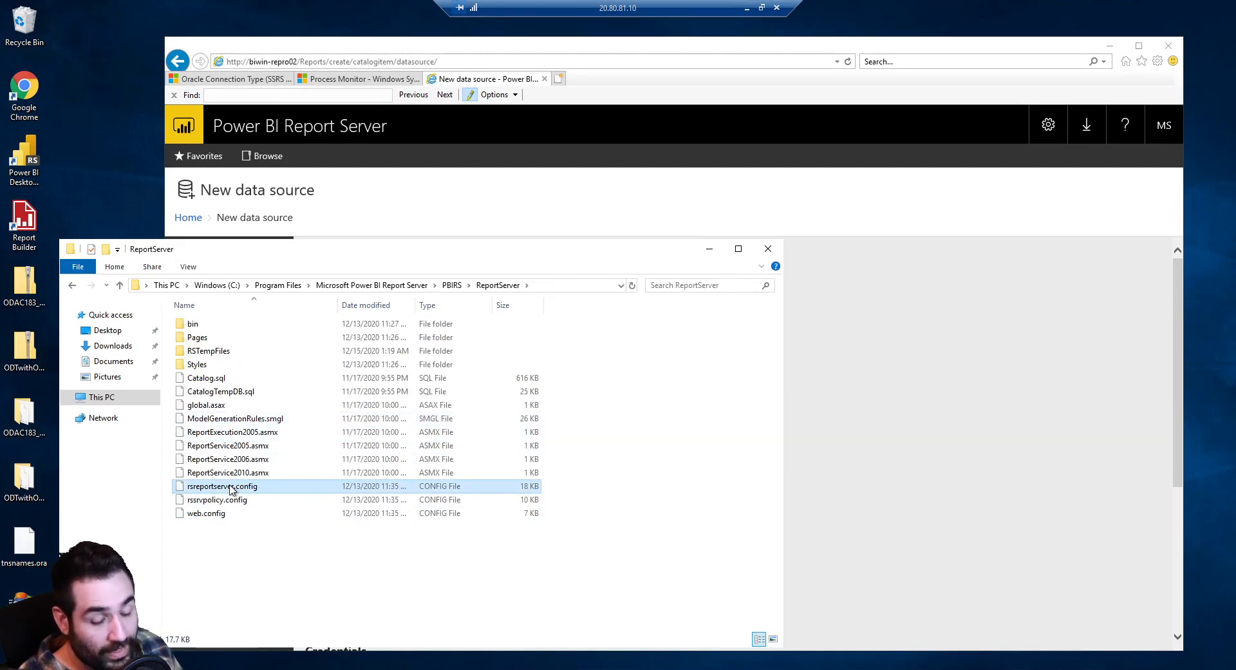
Open rsreportserver.config in Notepad without making Notepad the default app
right_click(253, 489)
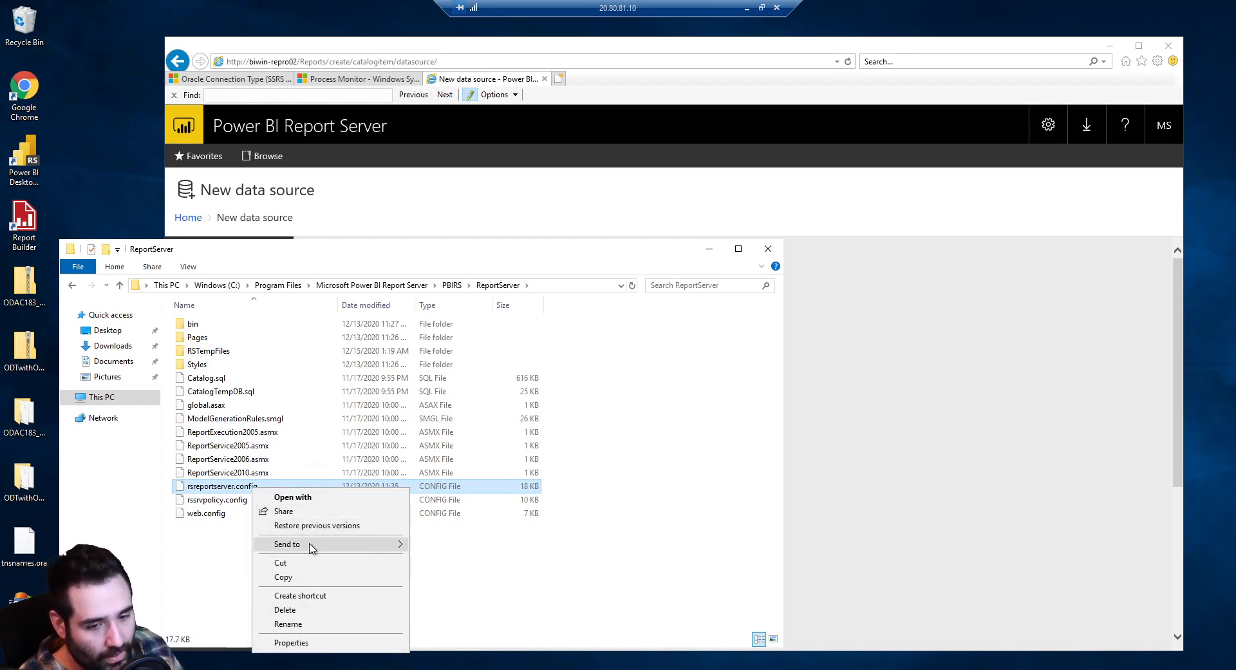
left_click(303, 497)
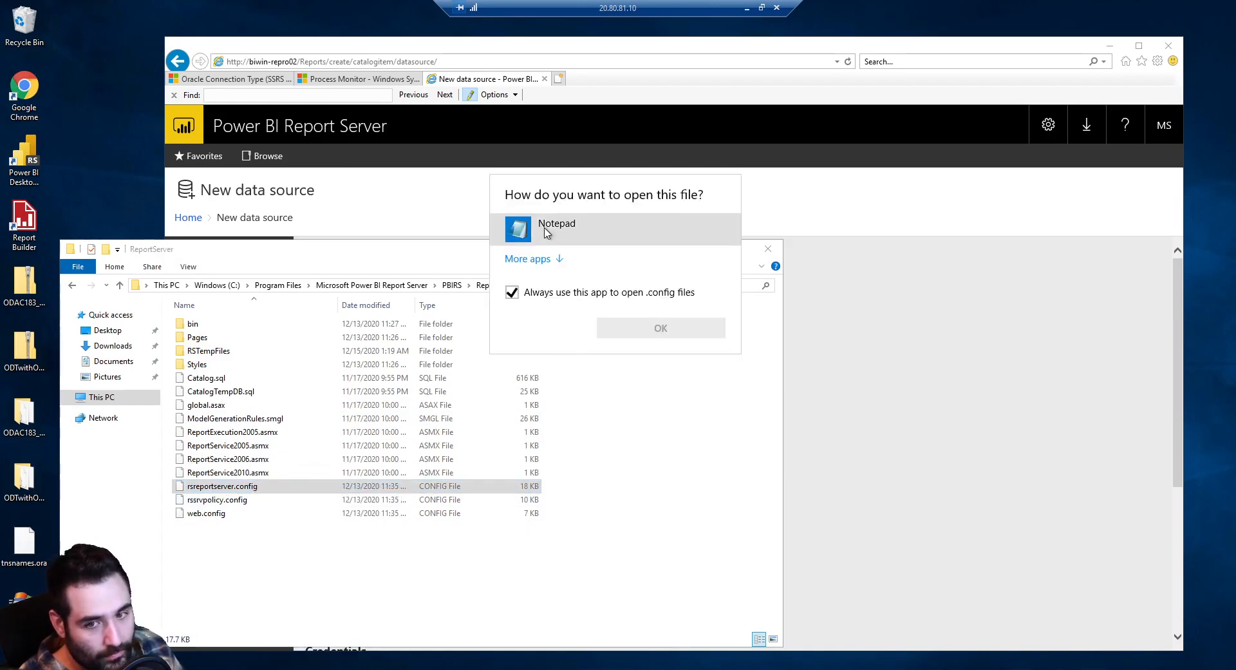
left_click(546, 232)
left_click(549, 293)
left_click(603, 328)
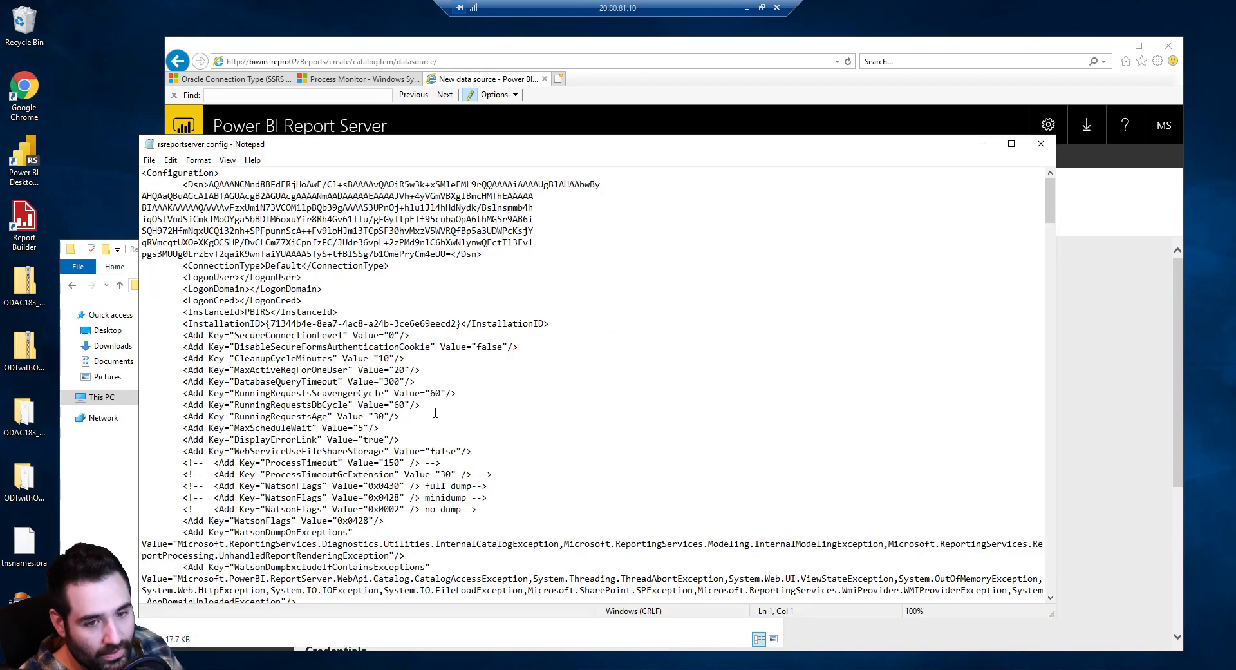
Search for 'ora' and review the <Data> extensions, confirming ORACLE is registered, then return to the browser
scroll(435, 413, "down", 12)
left_click(463, 307)
key("ctrl+f")
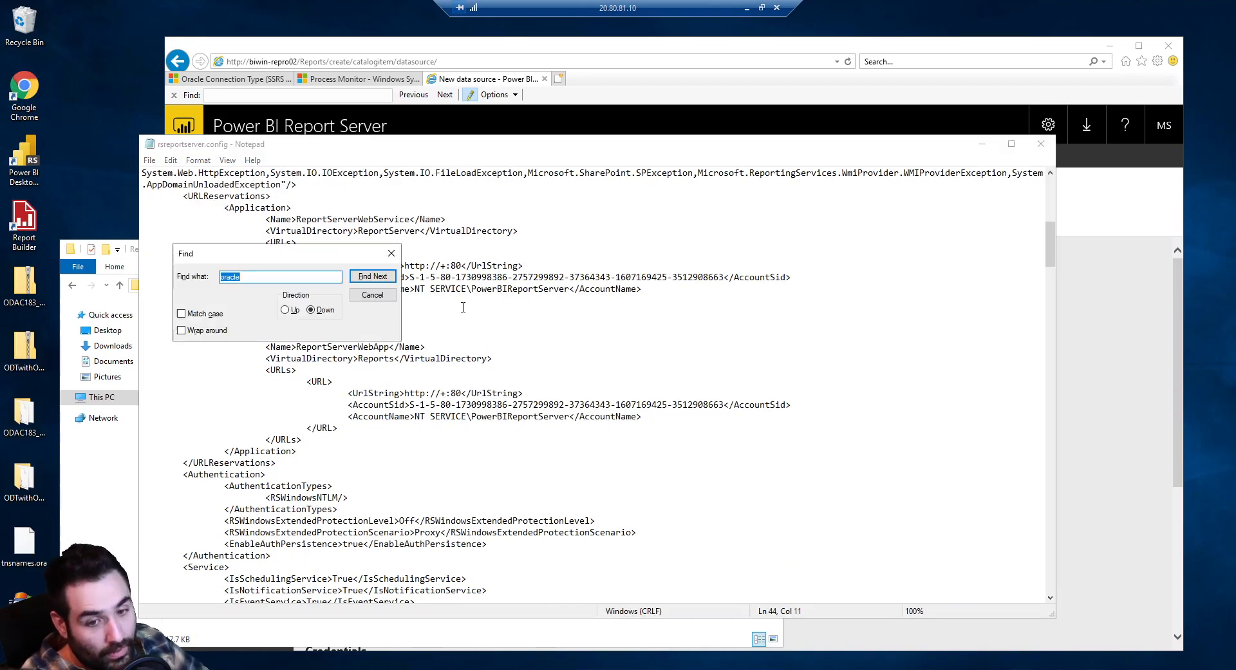
type("ora")
key("Return")
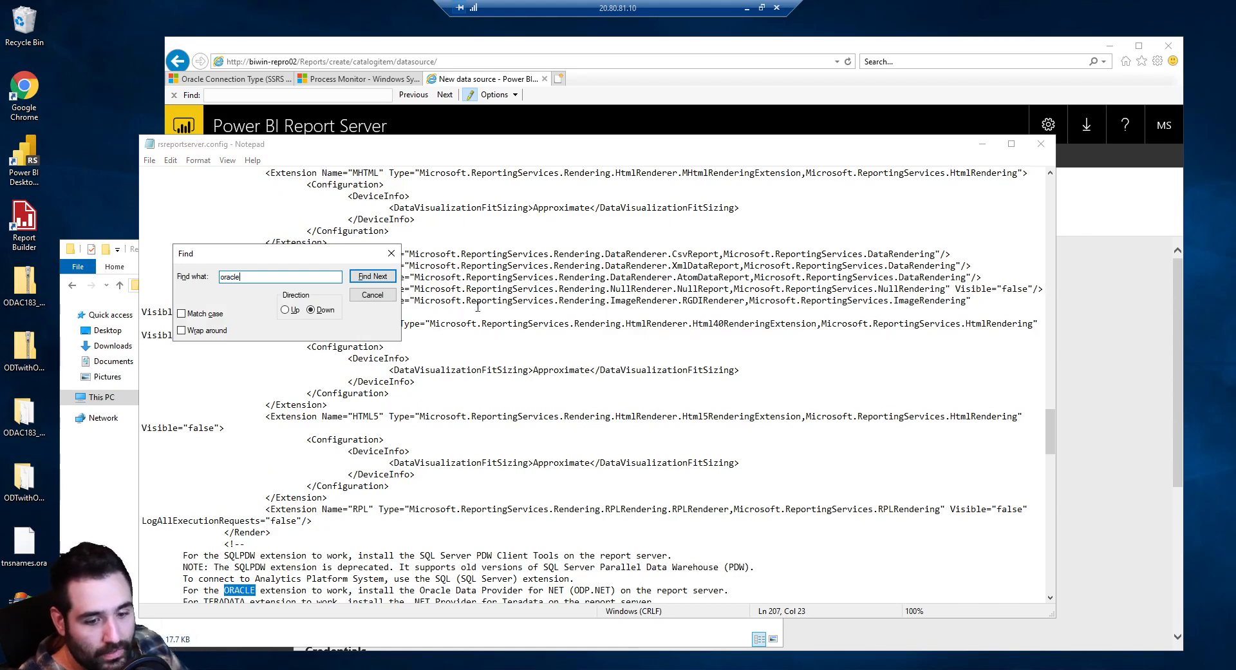
left_click(391, 253)
scroll(354, 336, "down", 11)
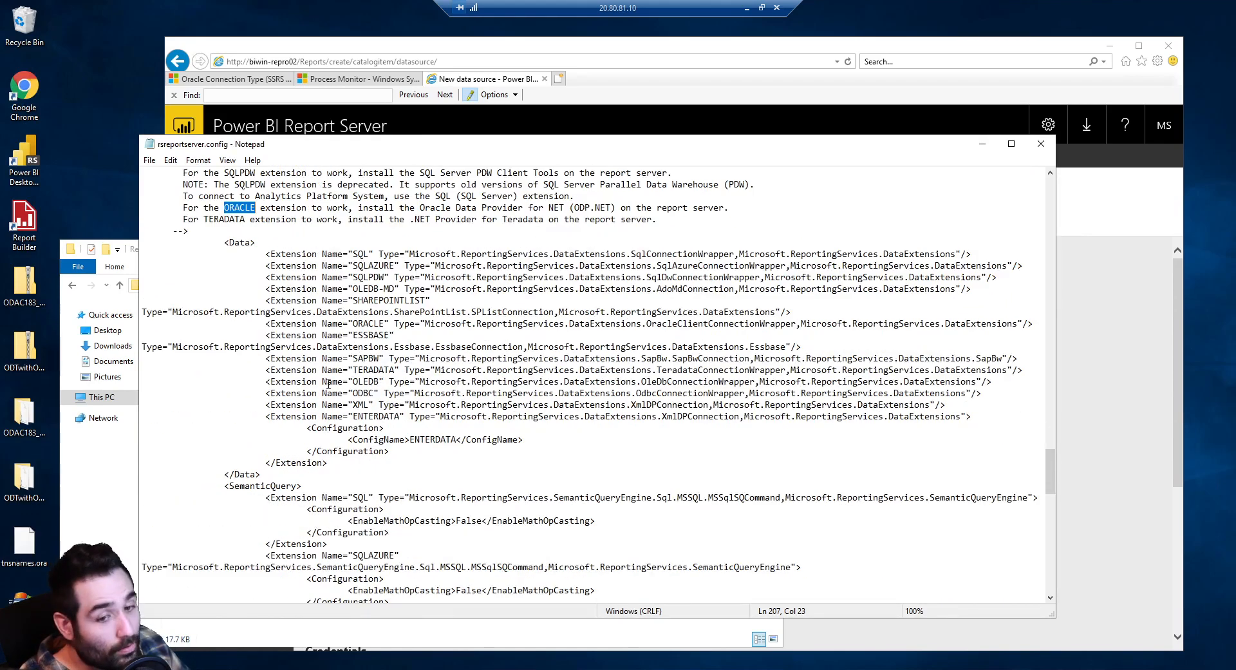
left_click_drag(265, 324, 1020, 318)
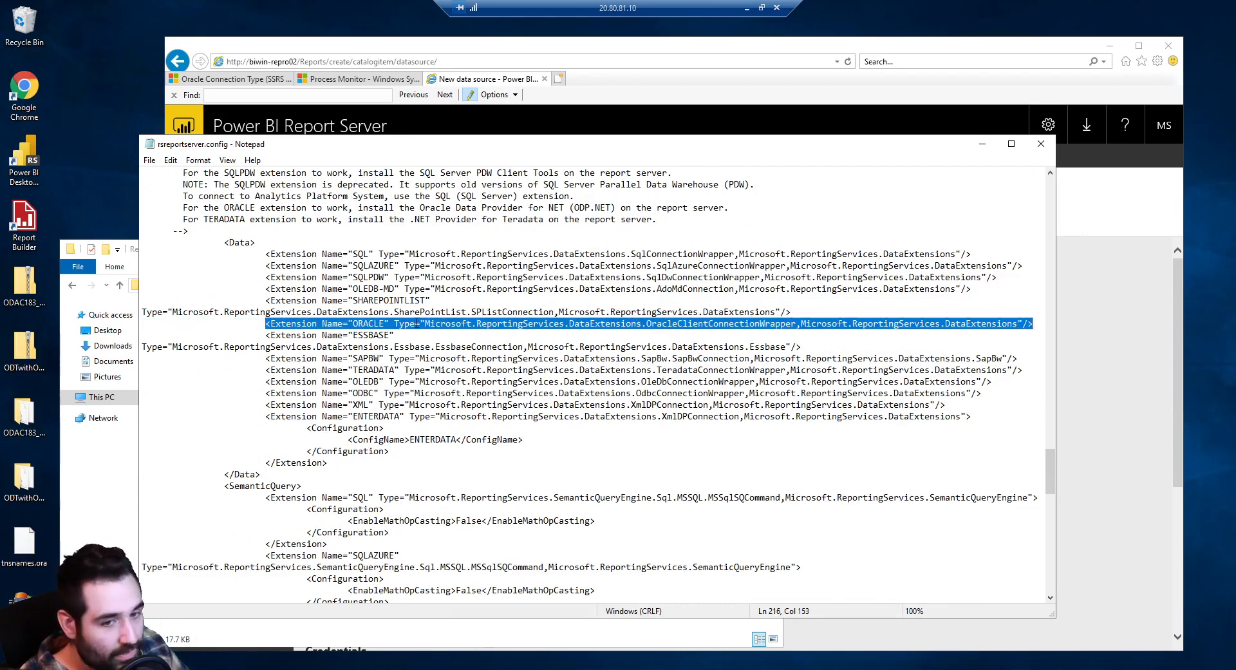
left_click(410, 313)
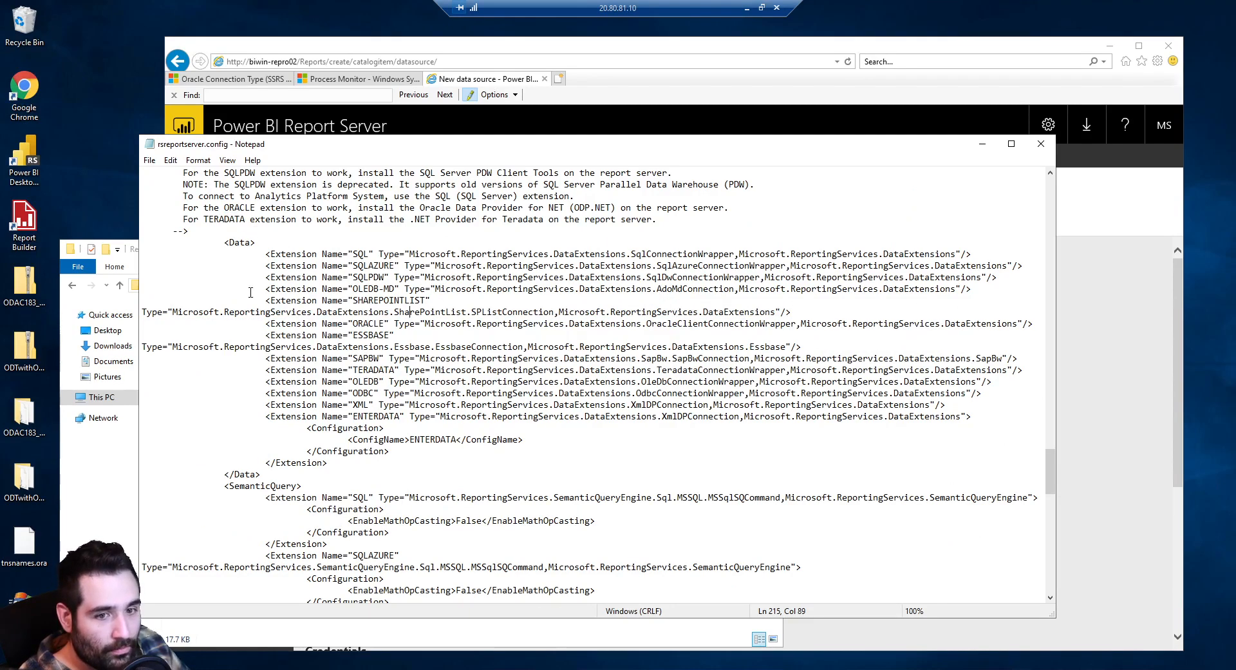
scroll(250, 303, "up", 3)
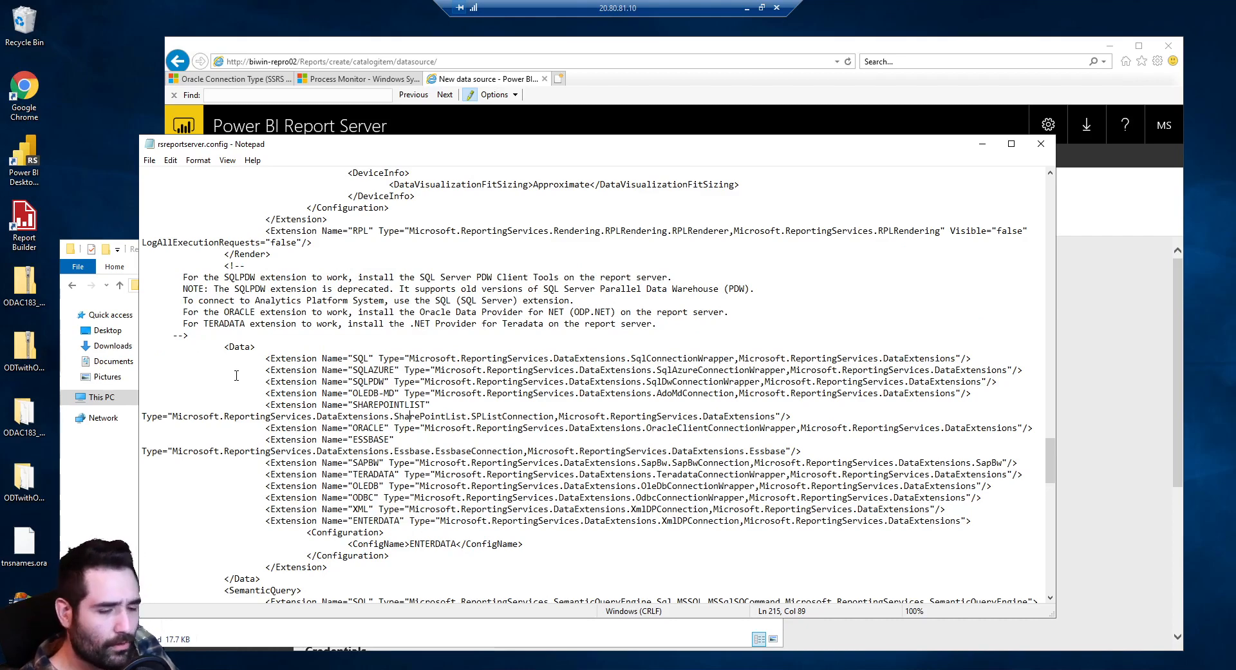
left_click_drag(272, 421, 318, 532)
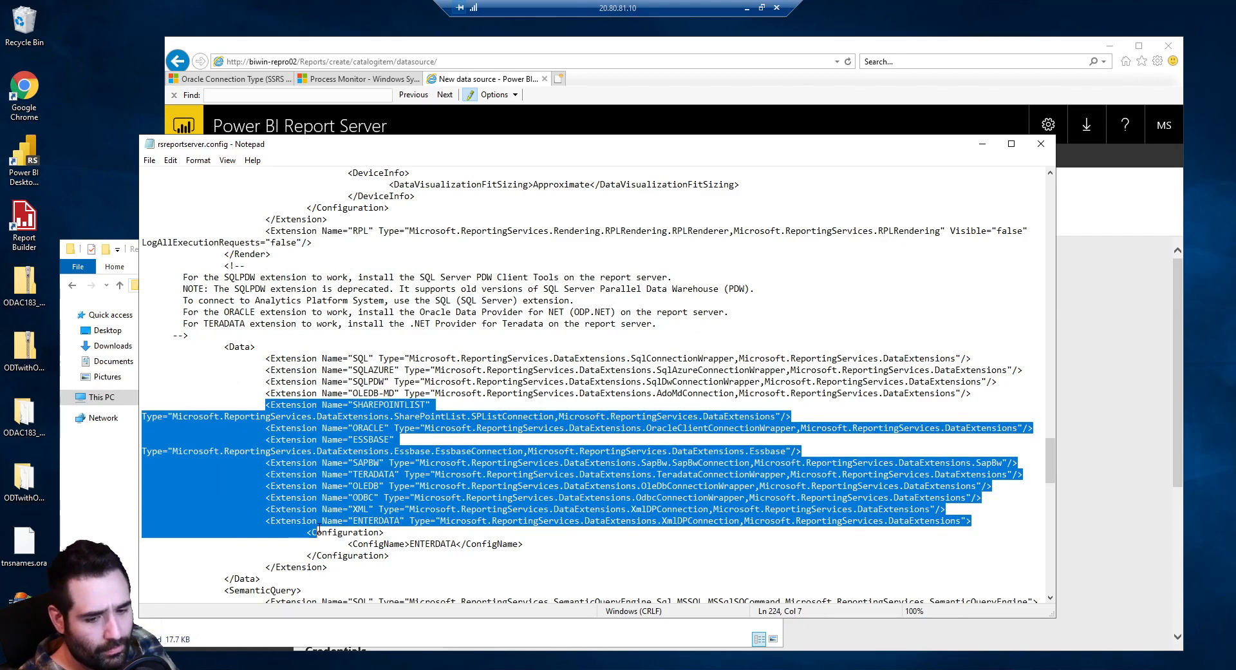
left_click(317, 532)
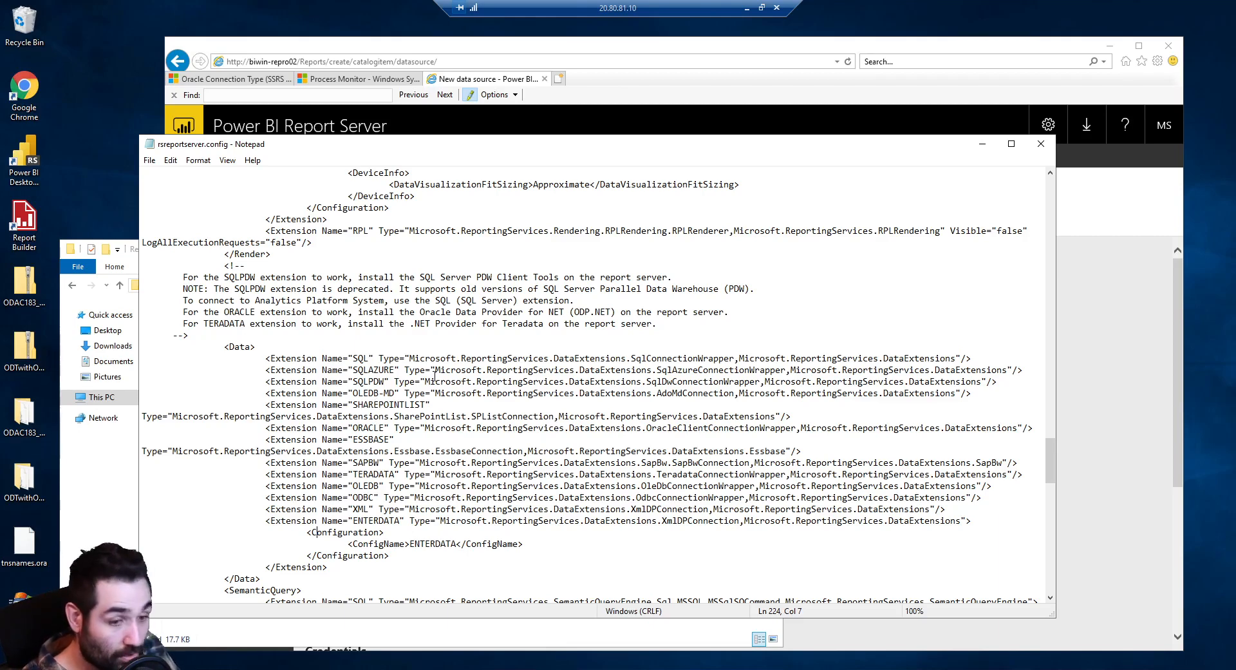
left_click(1155, 235)
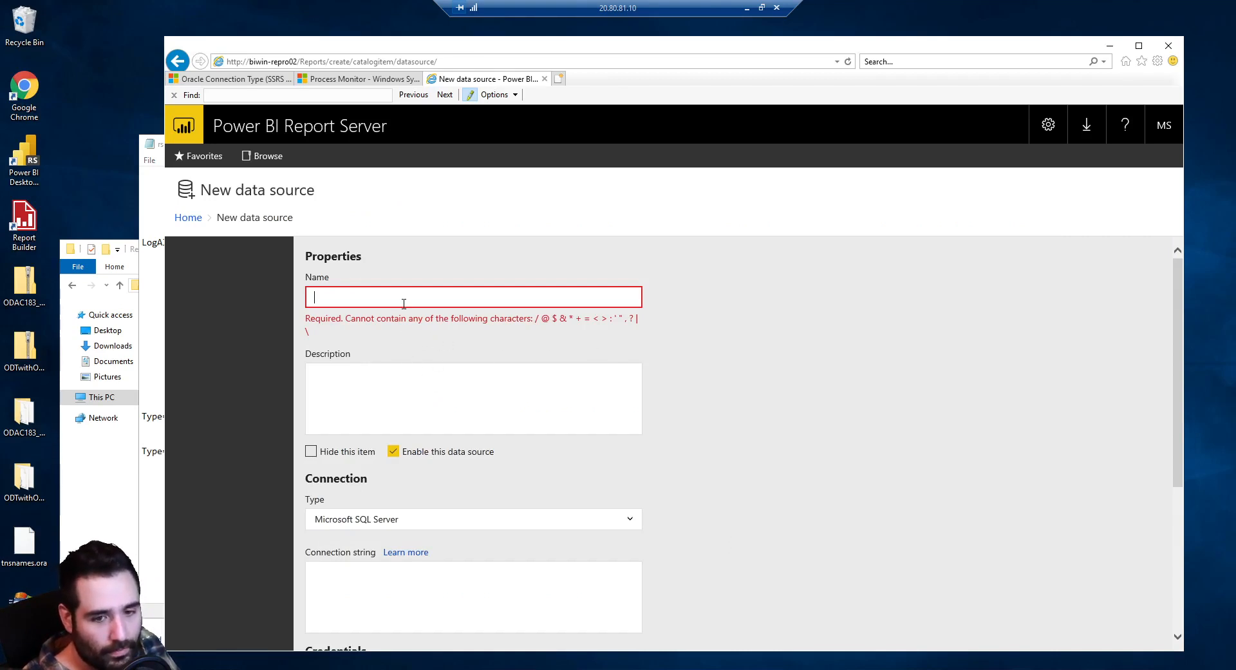
Set type Oracle Database, connection string 'data source=oralab', and name 'Hello Word'
left_click(412, 520)
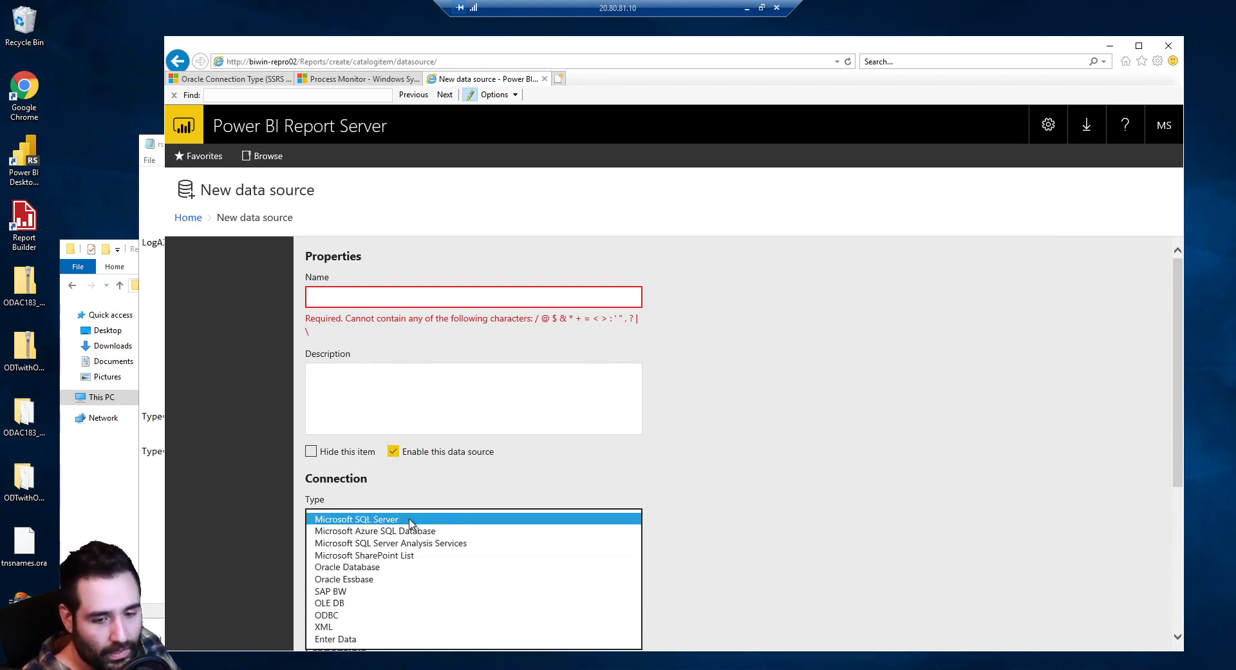
left_click(392, 567)
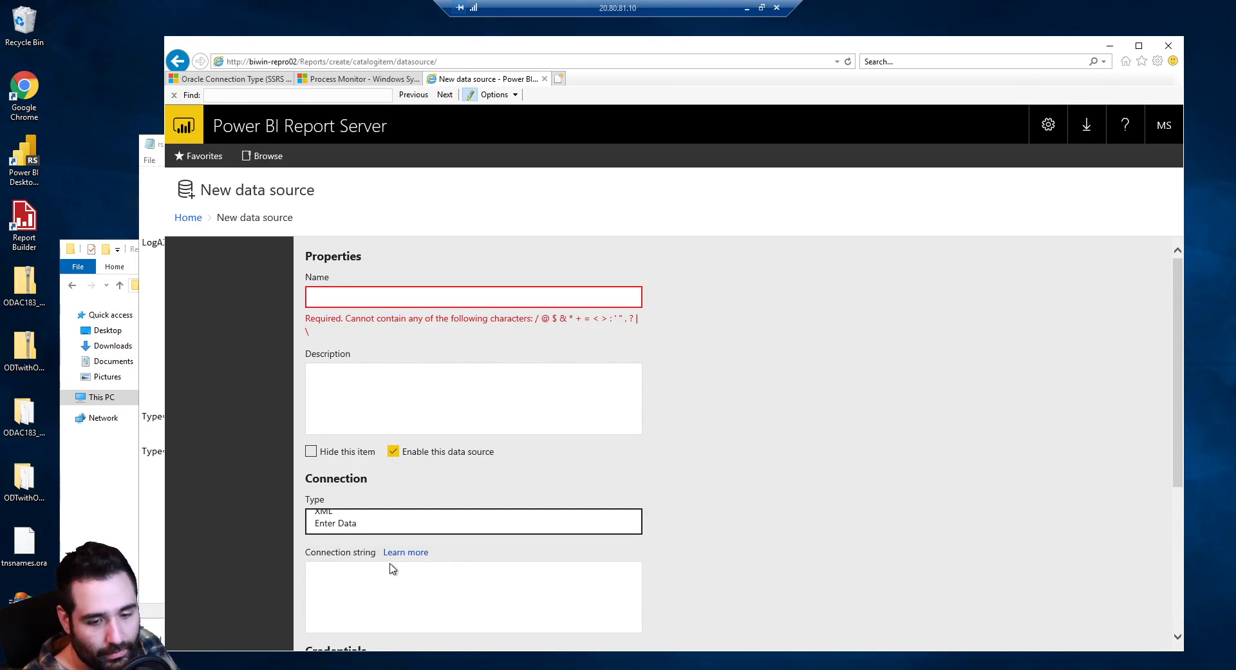
left_click(453, 565)
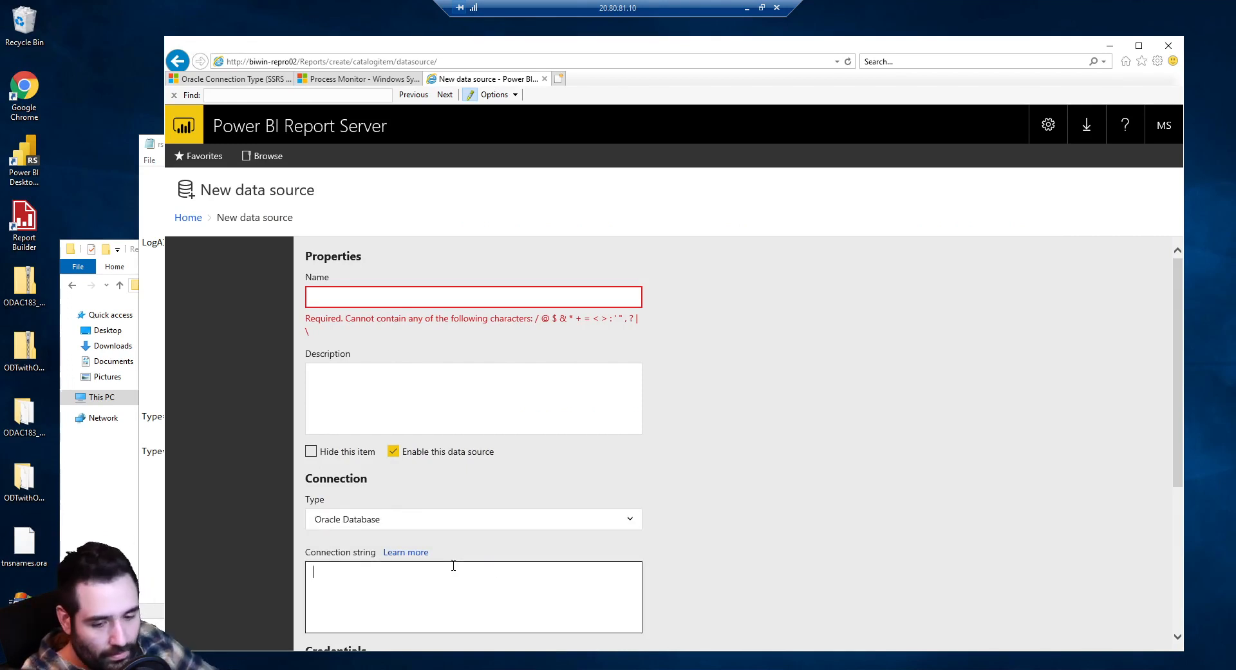
type("data source=o")
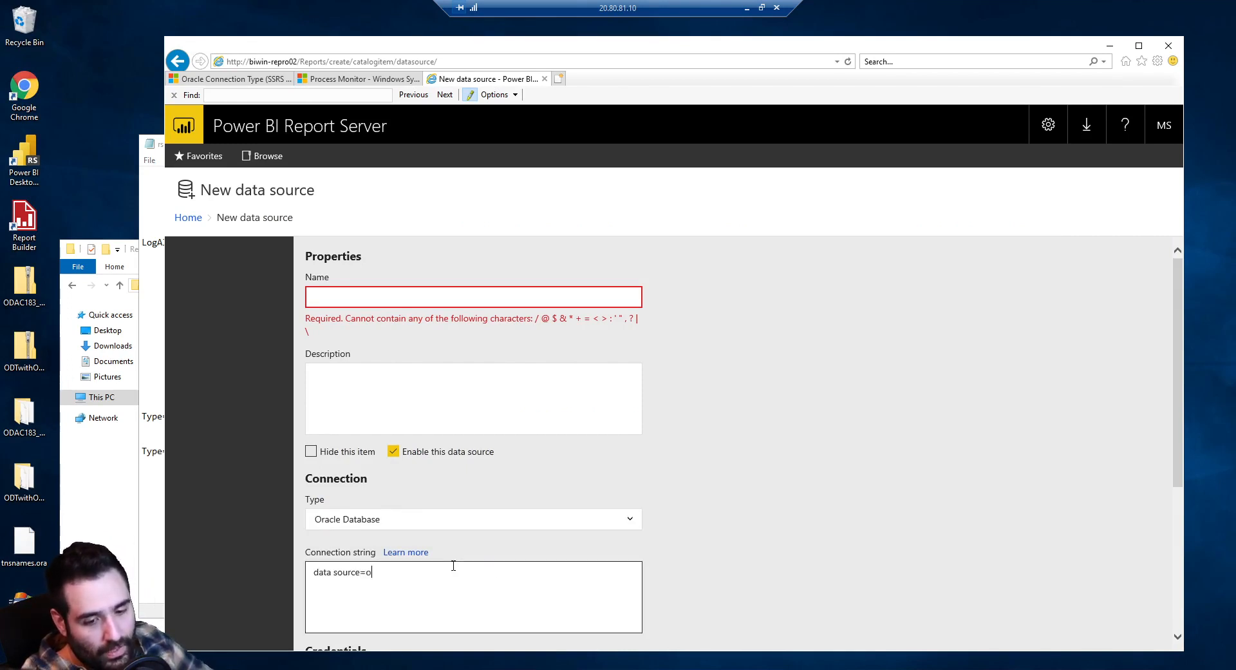
type("ralab")
left_click(354, 292)
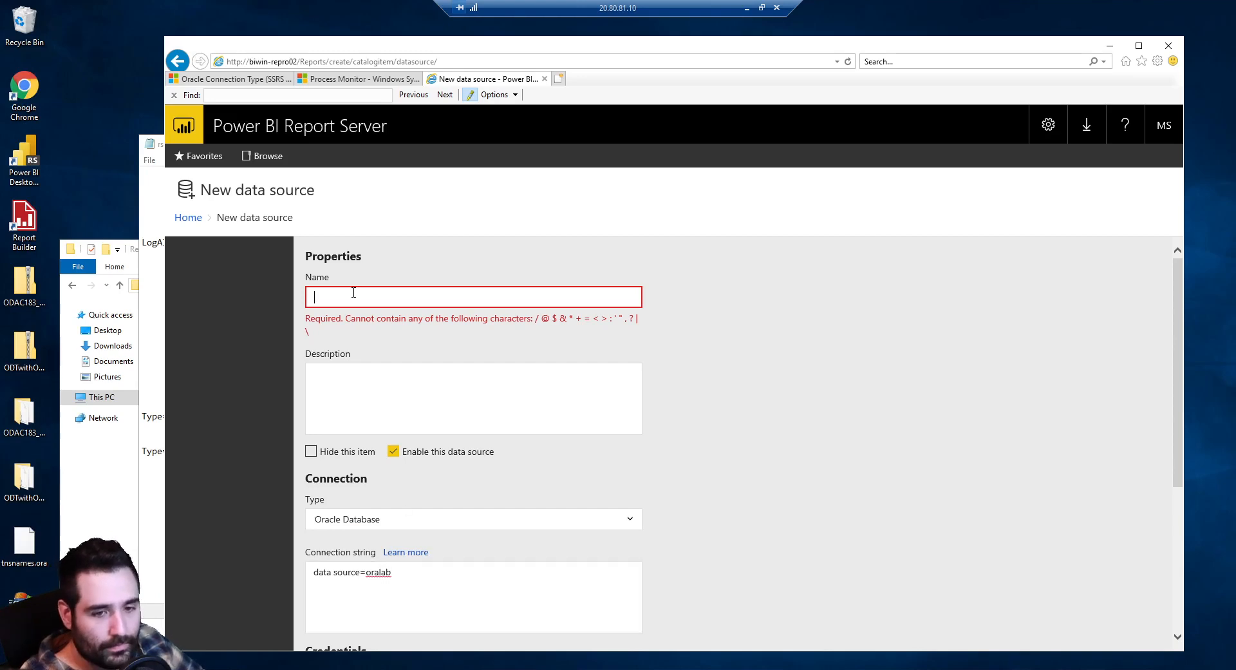
type("Hello Word")
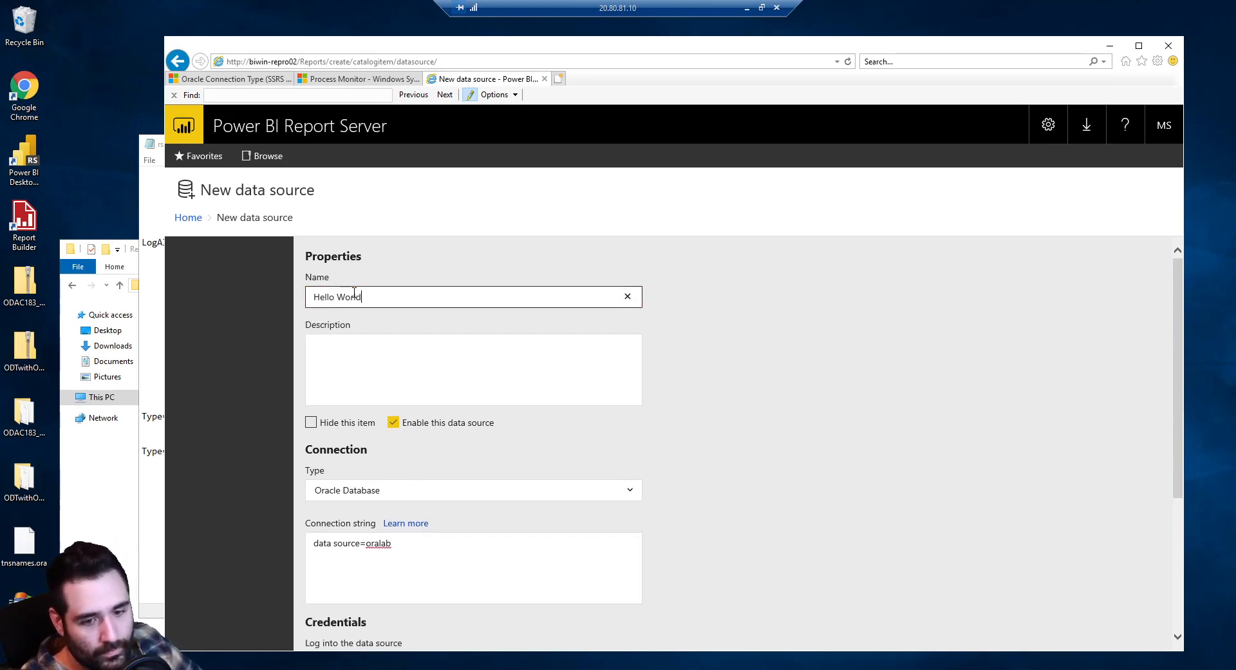
scroll(351, 419, "down", 4)
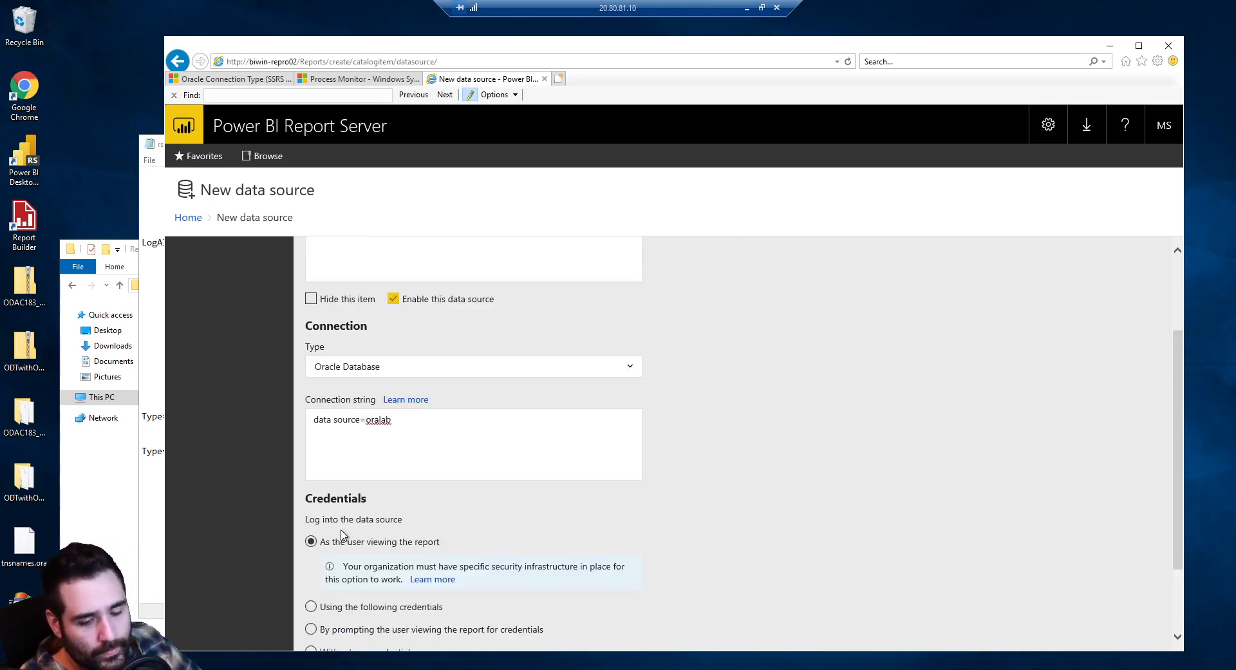
Use stored credentials of type Database user name and password, entering the database user name
left_click(353, 507)
scroll(360, 535, "down", 1)
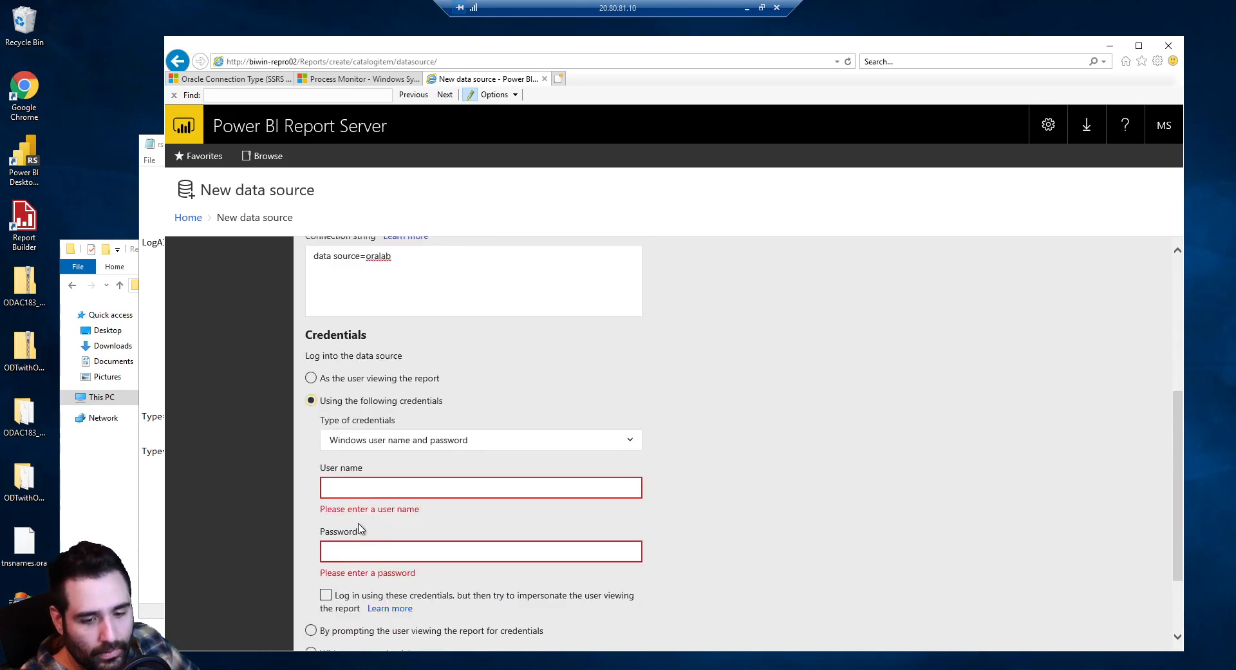
left_click(373, 488)
type("system")
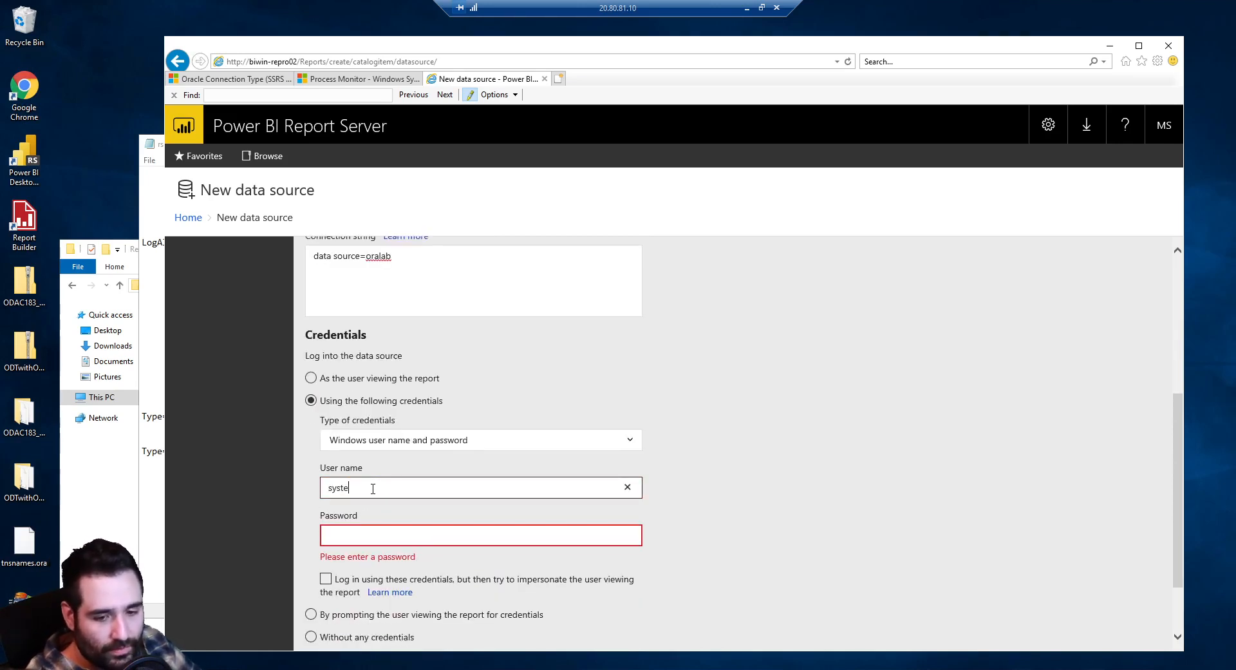
left_click(325, 443)
left_click(325, 443)
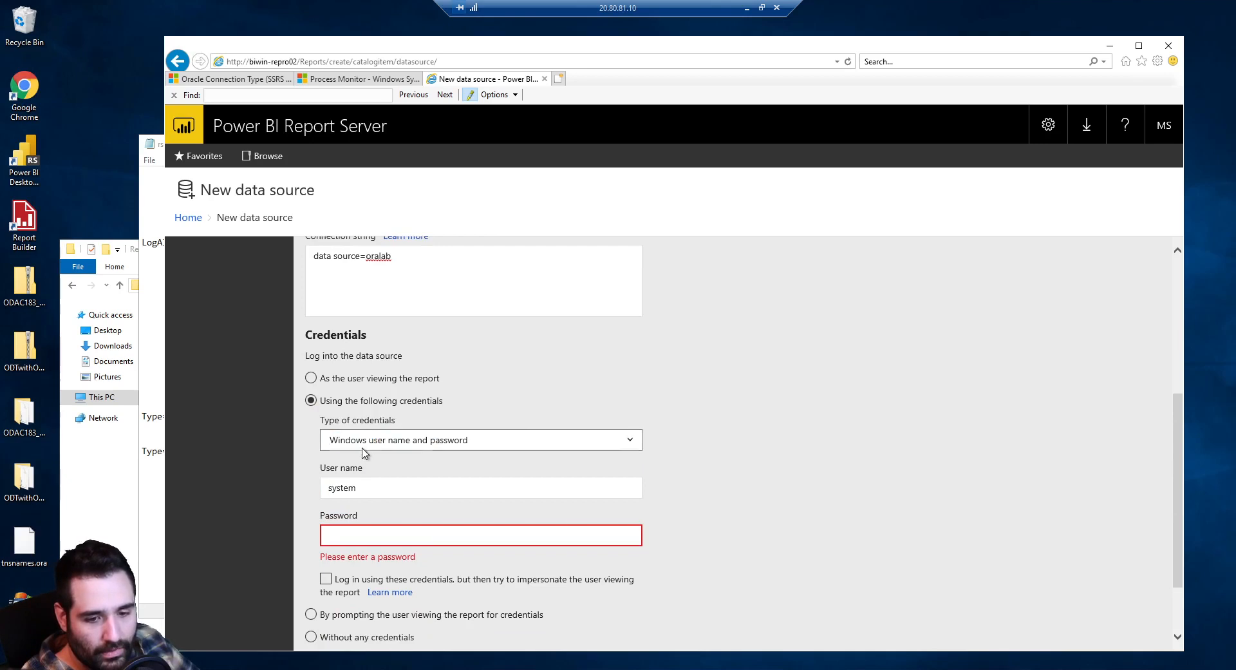
left_click(372, 445)
left_click(383, 452)
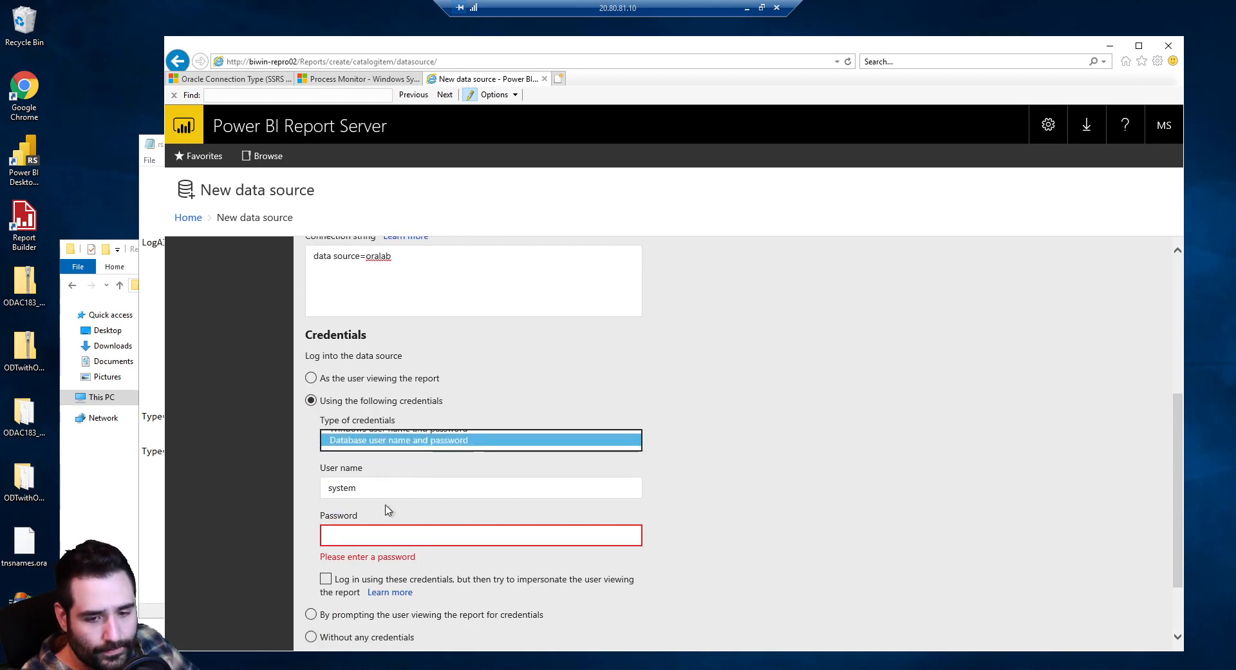
Enter the database password and test the connection, which reports Connected successfully
left_click(381, 534)
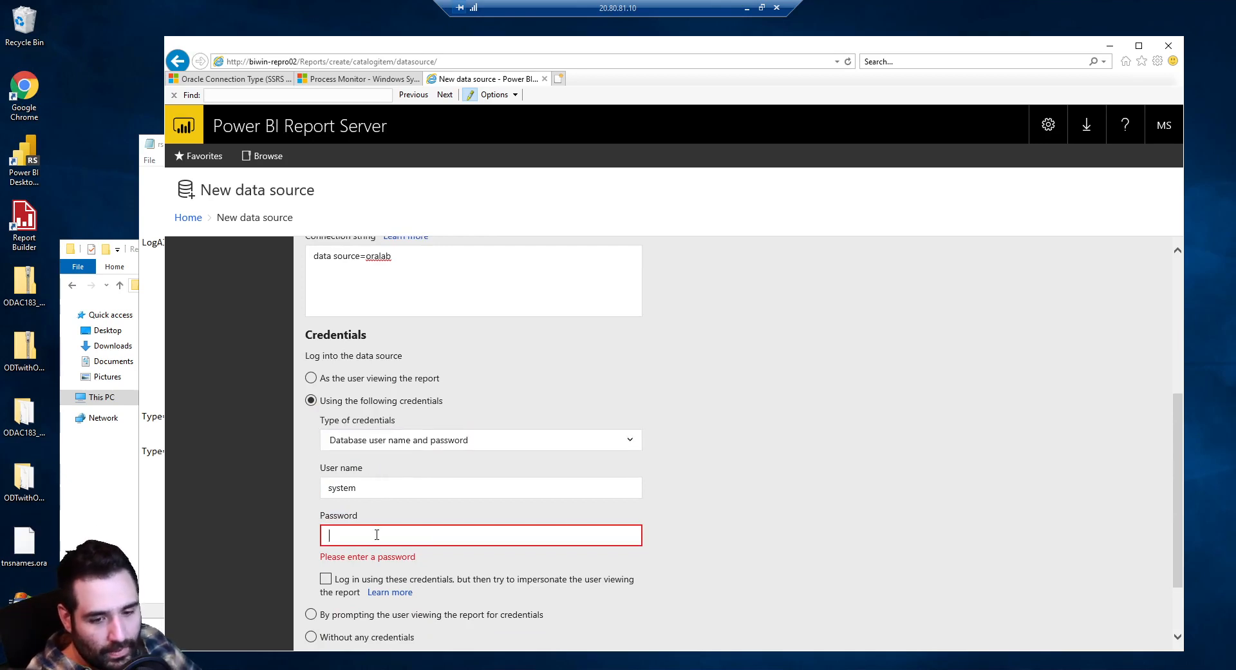
type("oracle")
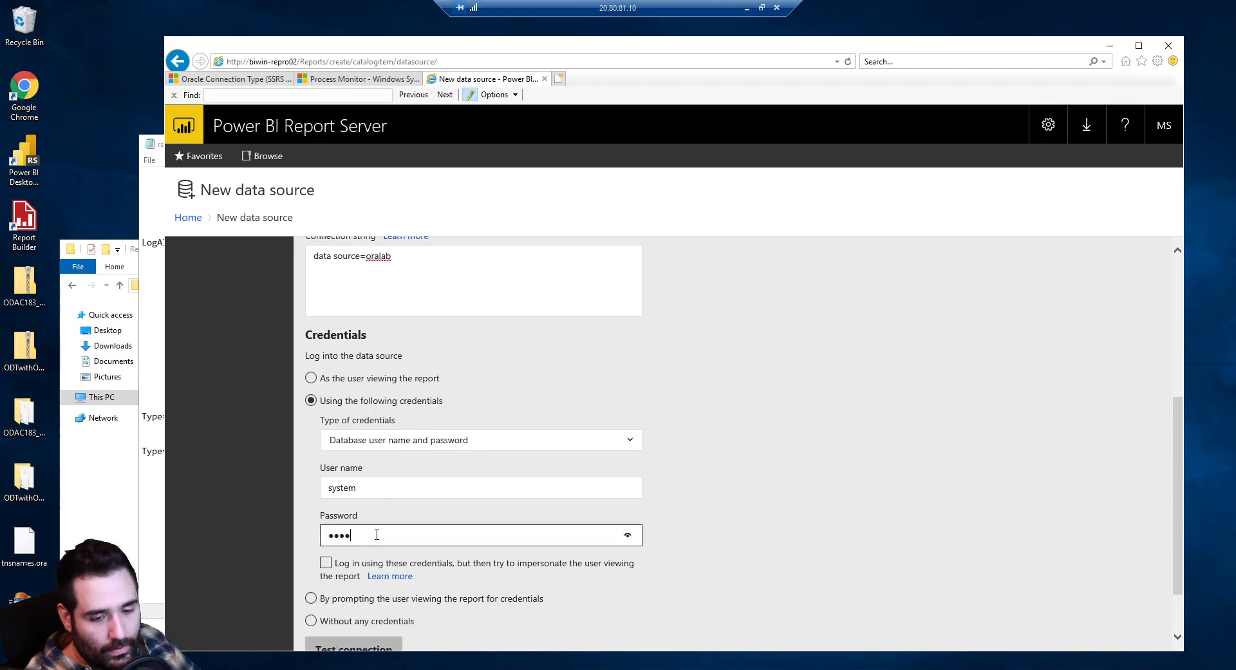
scroll(376, 535, "down", 1)
left_click(362, 588)
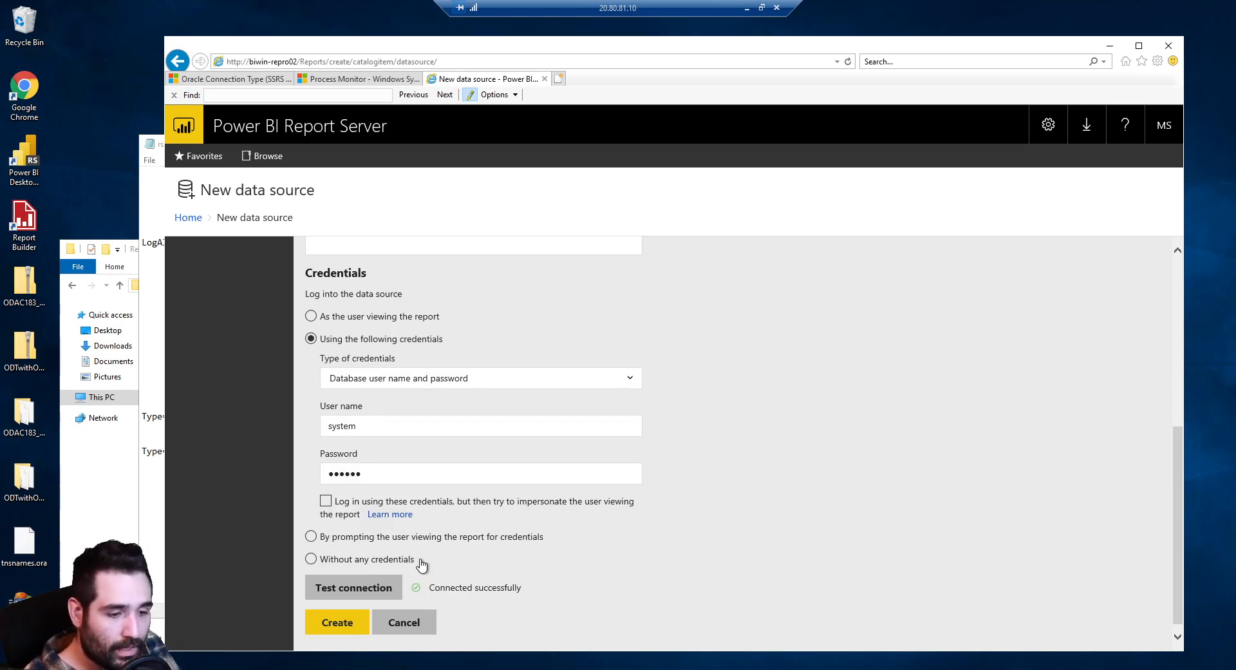
left_click(14, 140)
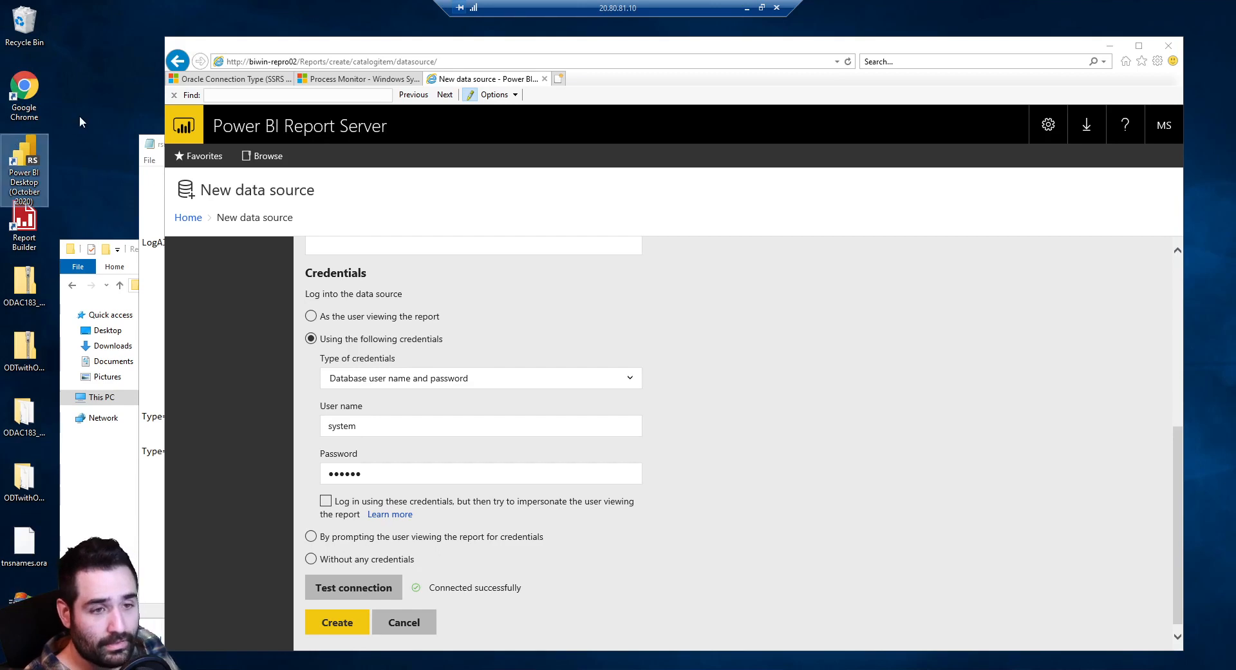